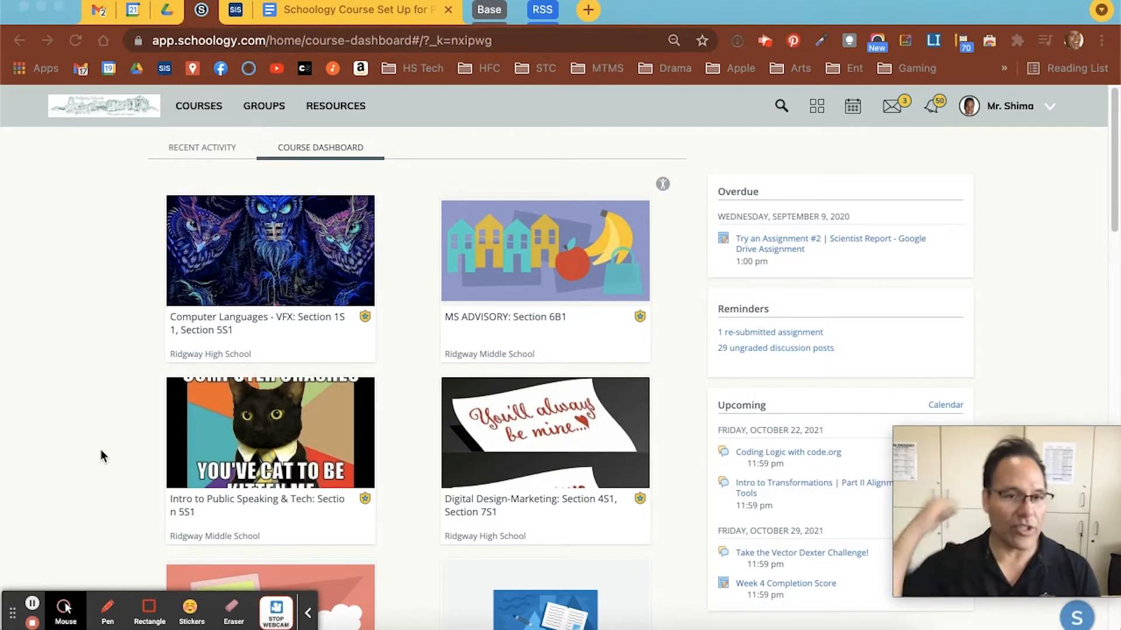
Open Section 4S2 of the Digital Design-Marketing course from the full list of current courses.
{"action": "left_click", "coordinate": [199, 106]}
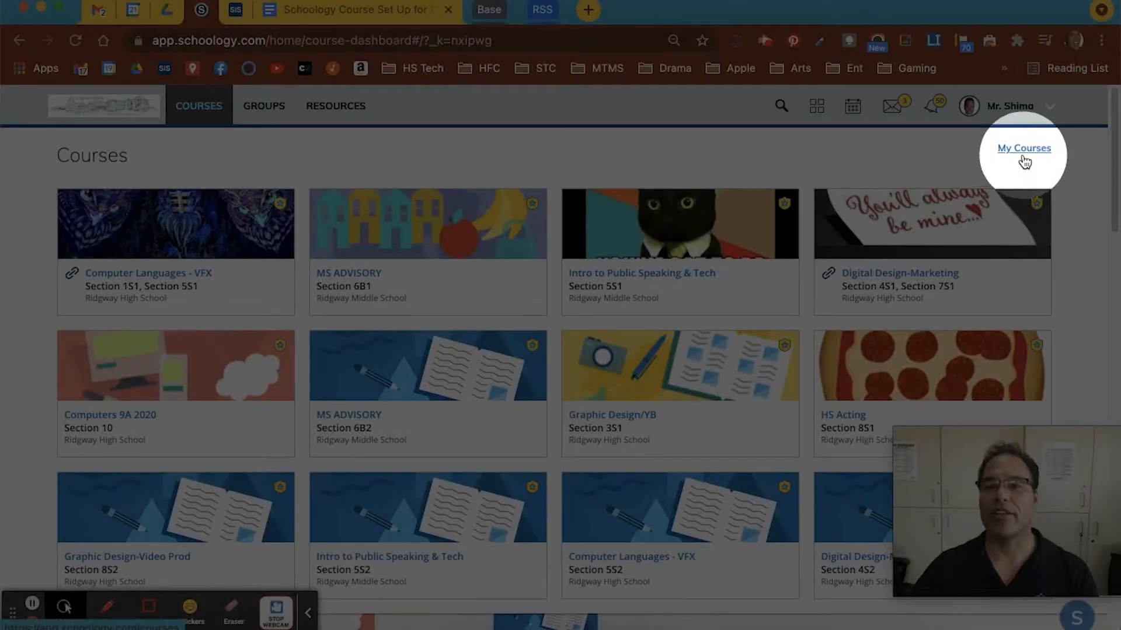
{"action": "left_click", "coordinate": [1025, 154]}
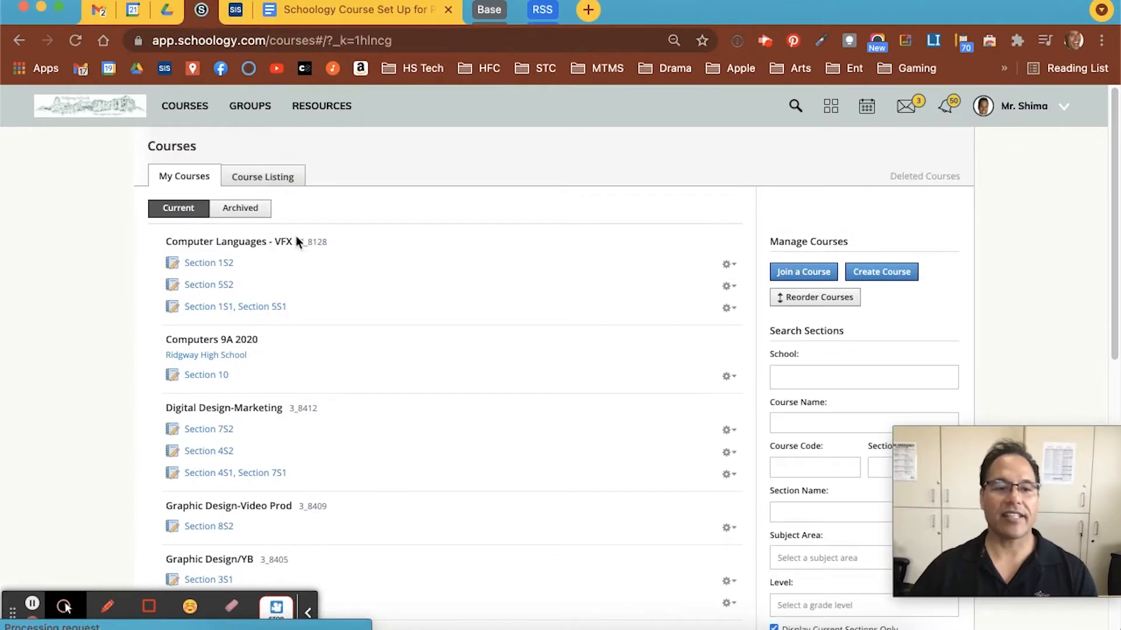
{"action": "scroll", "coordinate": [304, 280], "scroll_direction": "down", "scroll_amount": 10}
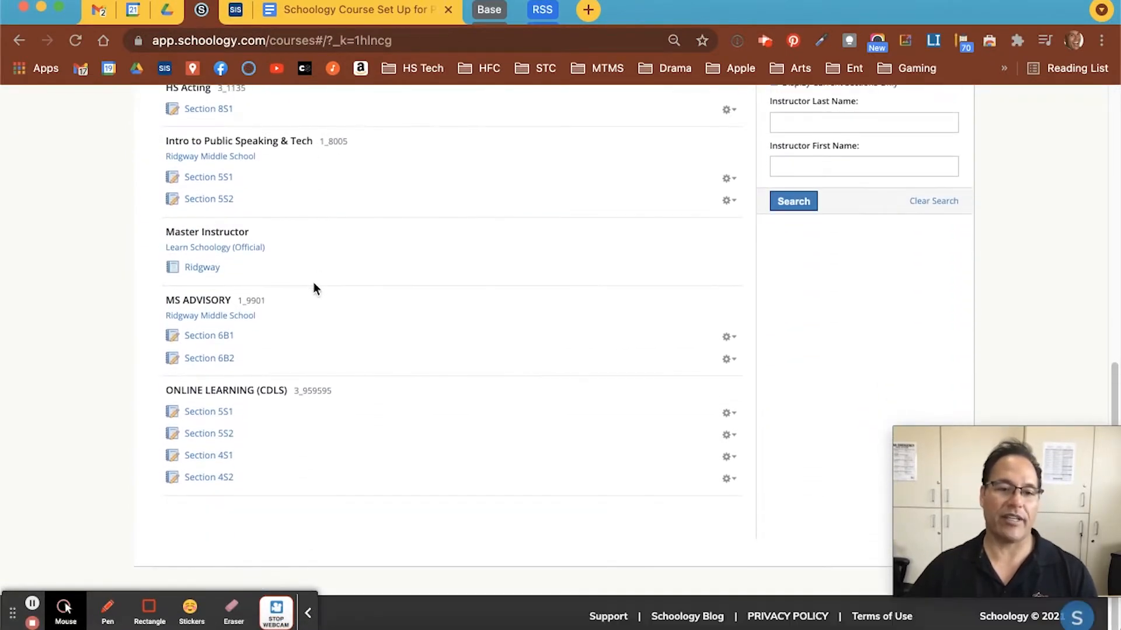
{"action": "scroll", "coordinate": [314, 285], "scroll_direction": "up", "scroll_amount": 10}
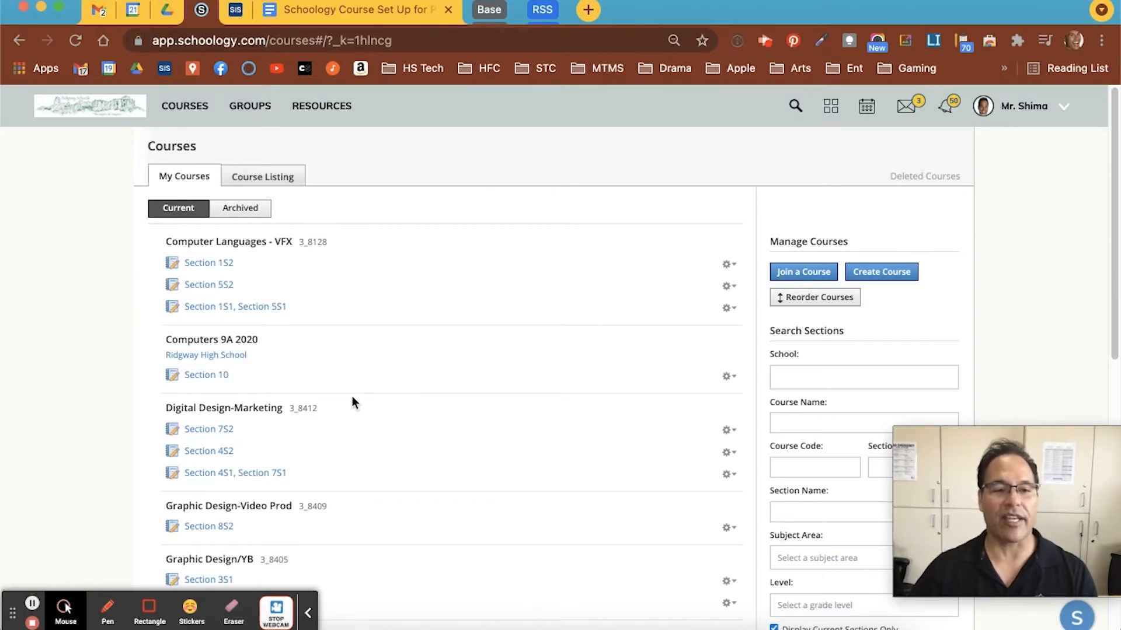
{"action": "scroll", "coordinate": [352, 394], "scroll_direction": "down", "scroll_amount": 1}
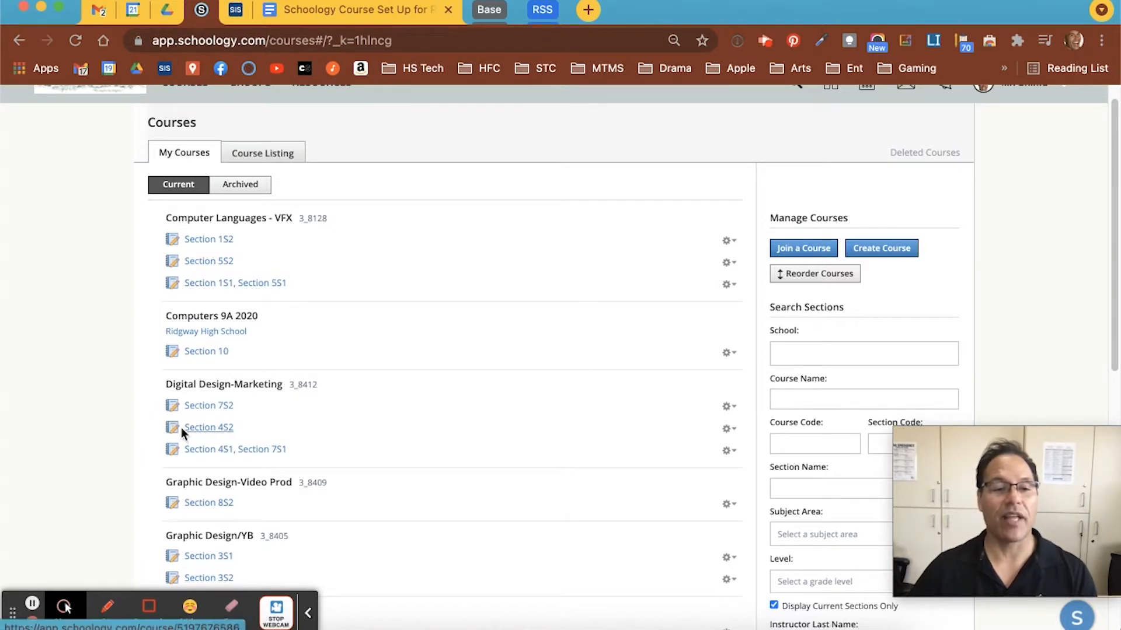
{"action": "left_click", "coordinate": [232, 431]}
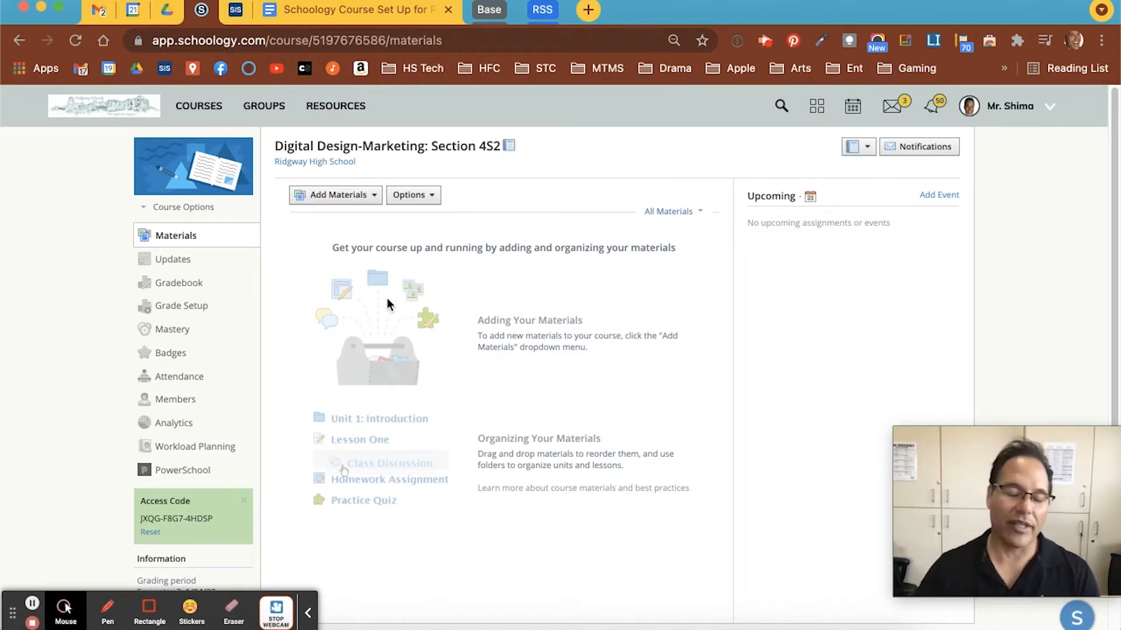
Change the course's profile picture to the yellow stock image with the blue bag.
{"action": "mouse_move", "coordinate": [205, 176]}
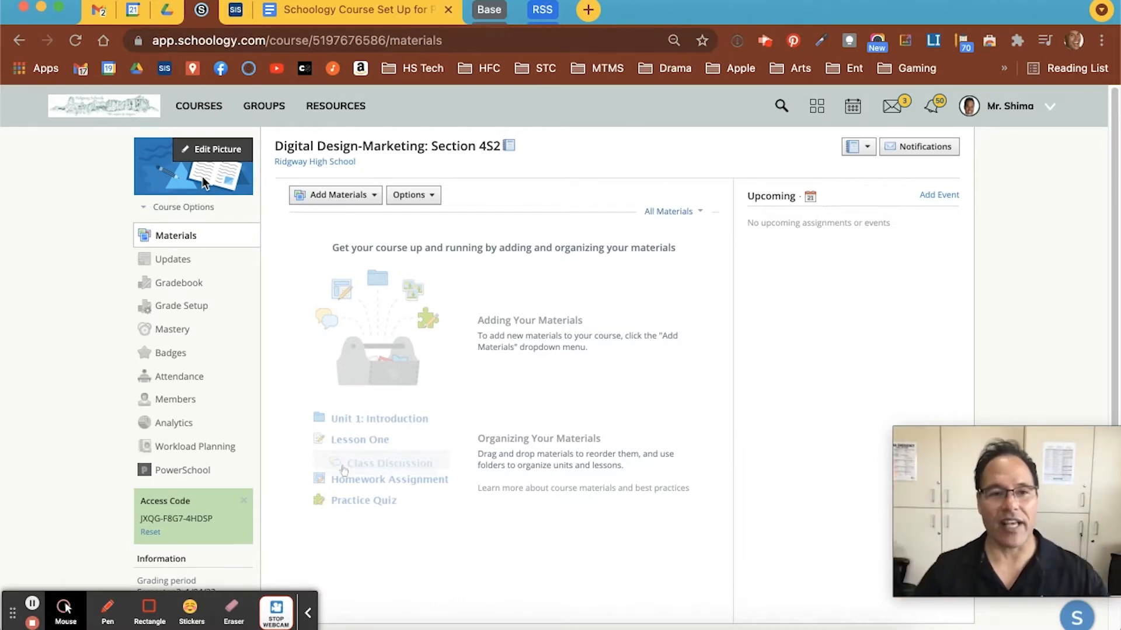
{"action": "left_click", "coordinate": [219, 153]}
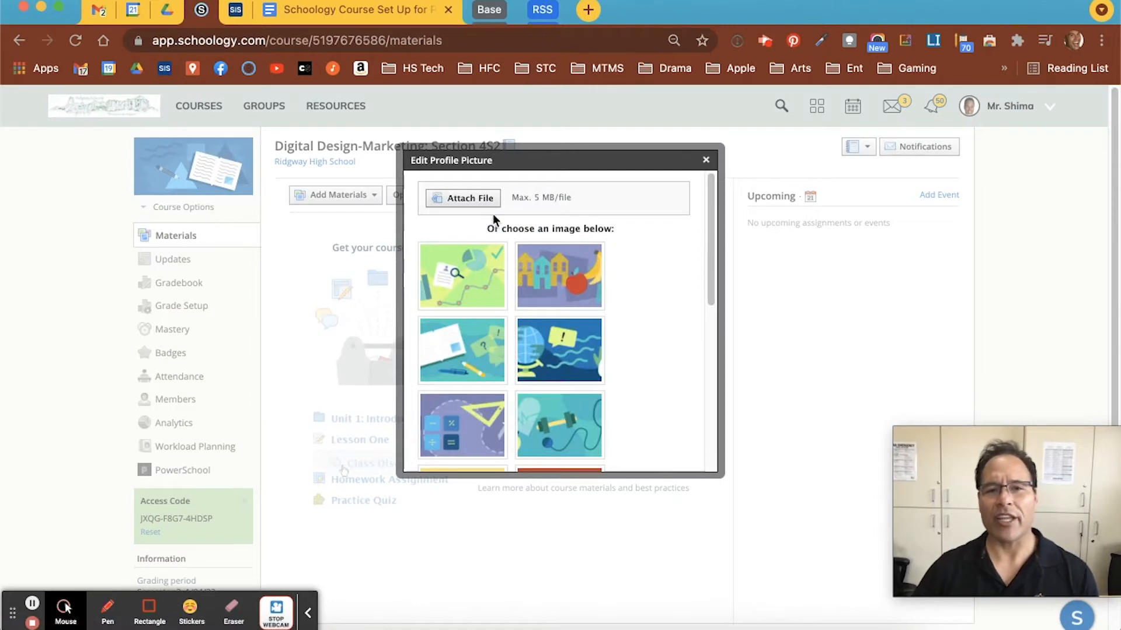
{"action": "scroll", "coordinate": [489, 328], "scroll_direction": "down", "scroll_amount": 1}
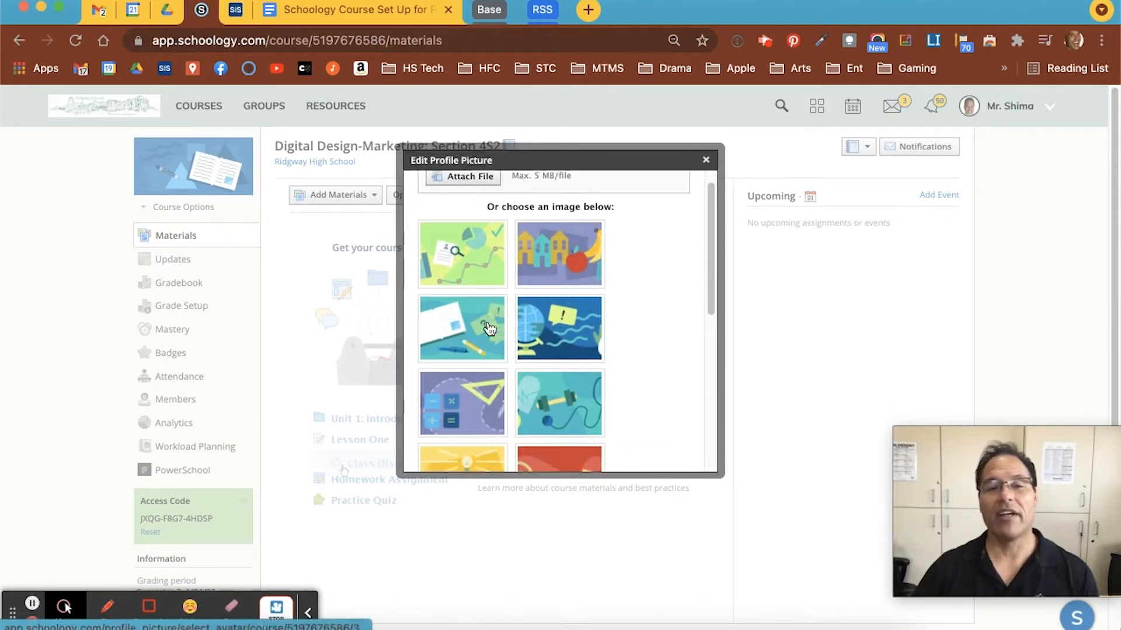
{"action": "scroll", "coordinate": [489, 328], "scroll_direction": "down", "scroll_amount": 3}
{"action": "left_click", "coordinate": [467, 307]}
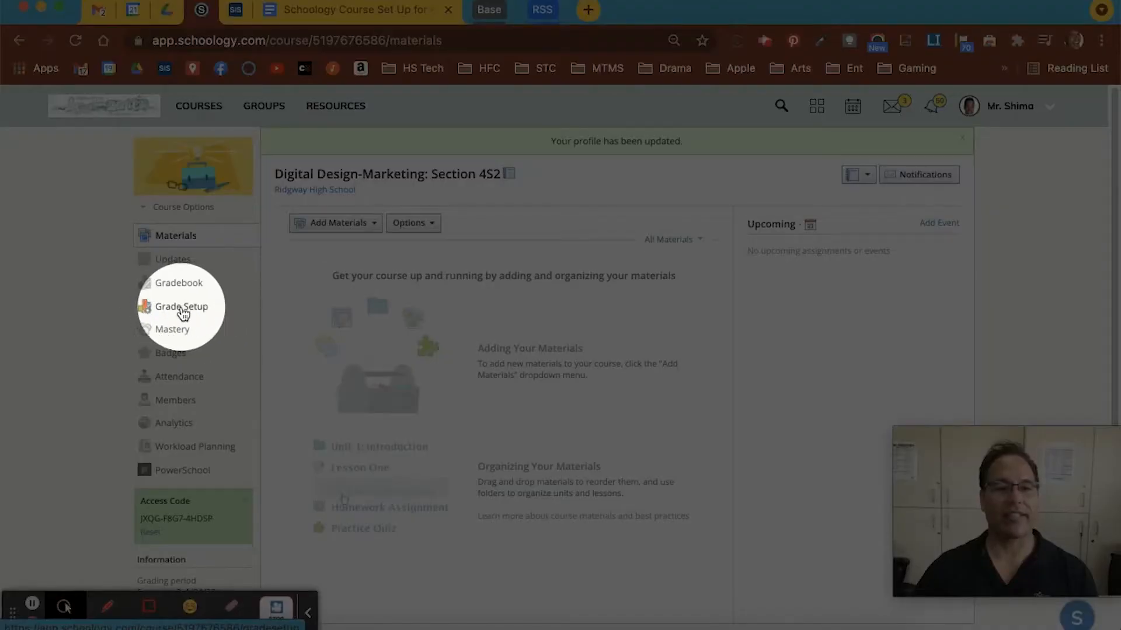
In the course's grade setup, start a new grading category named Classwork.
{"action": "left_click", "coordinate": [183, 309]}
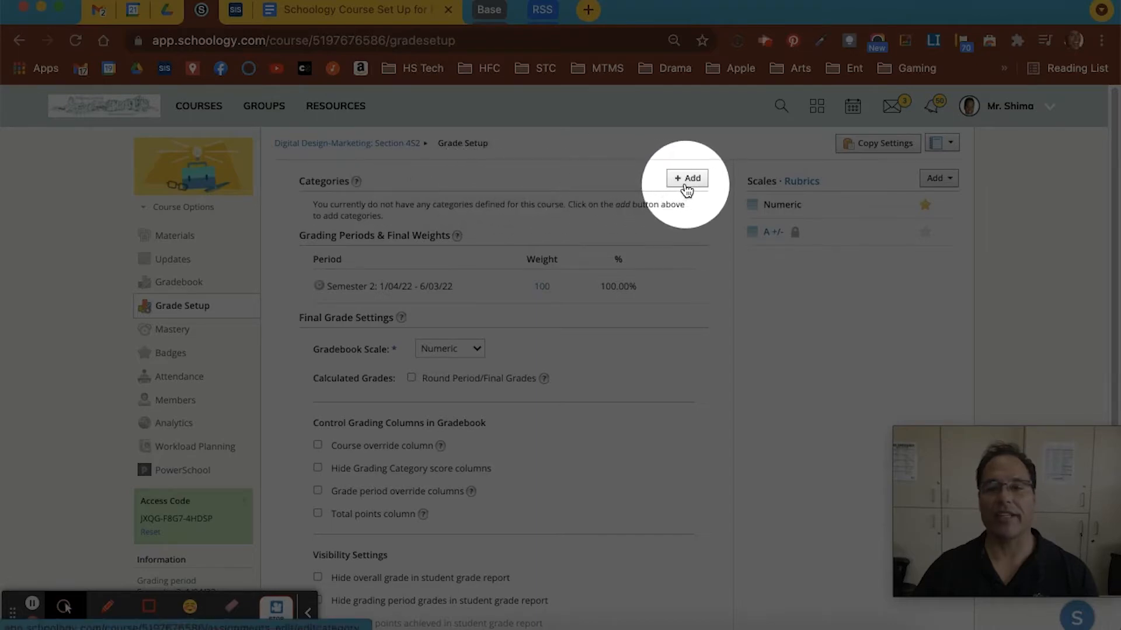
{"action": "key", "text": "alt+f"}
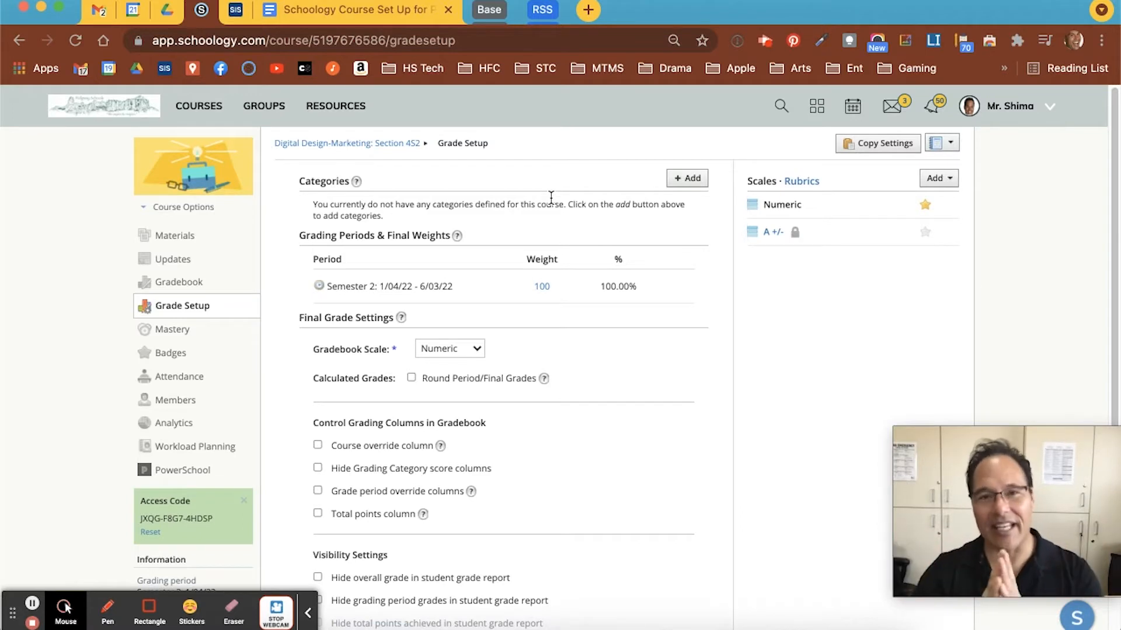
{"action": "left_click", "coordinate": [682, 181]}
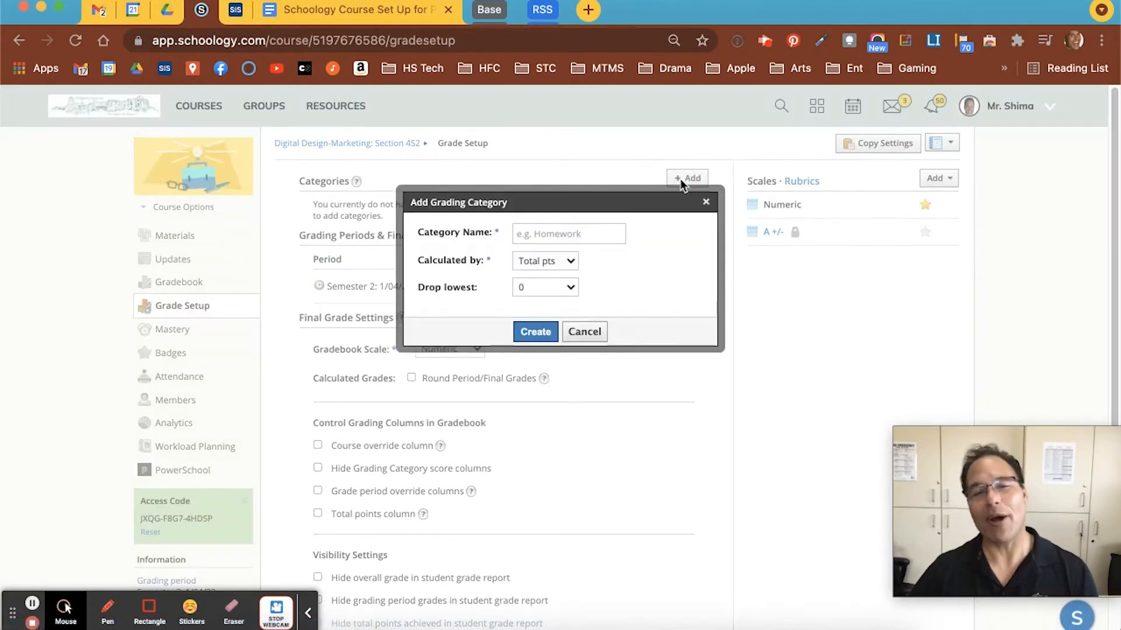
{"action": "left_click", "coordinate": [597, 233]}
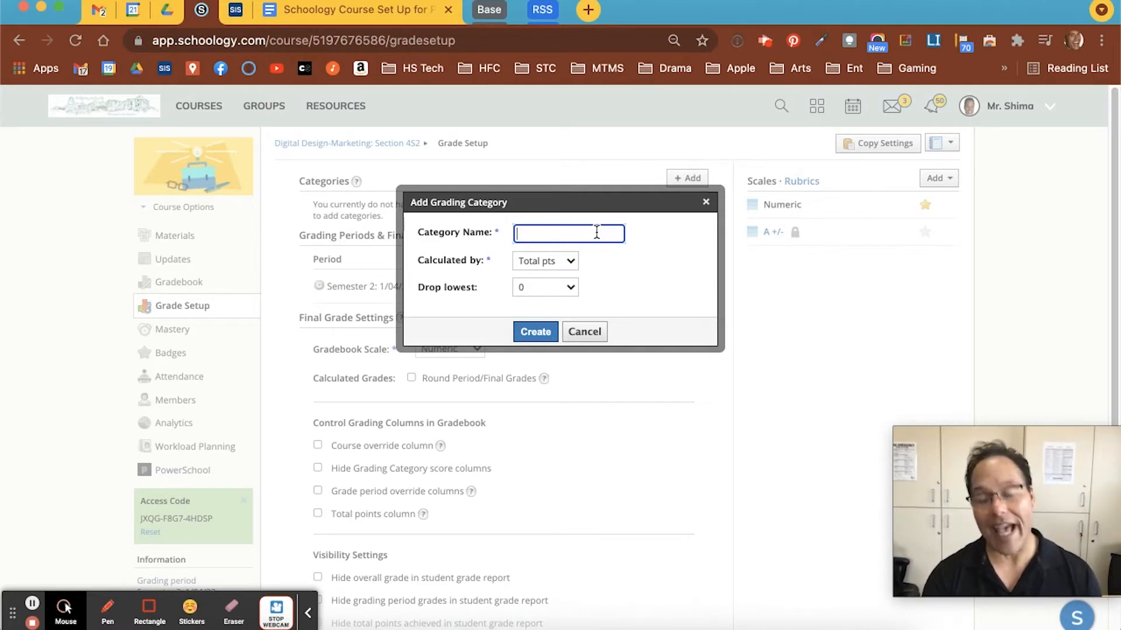
{"action": "type", "text": "Classwork"}
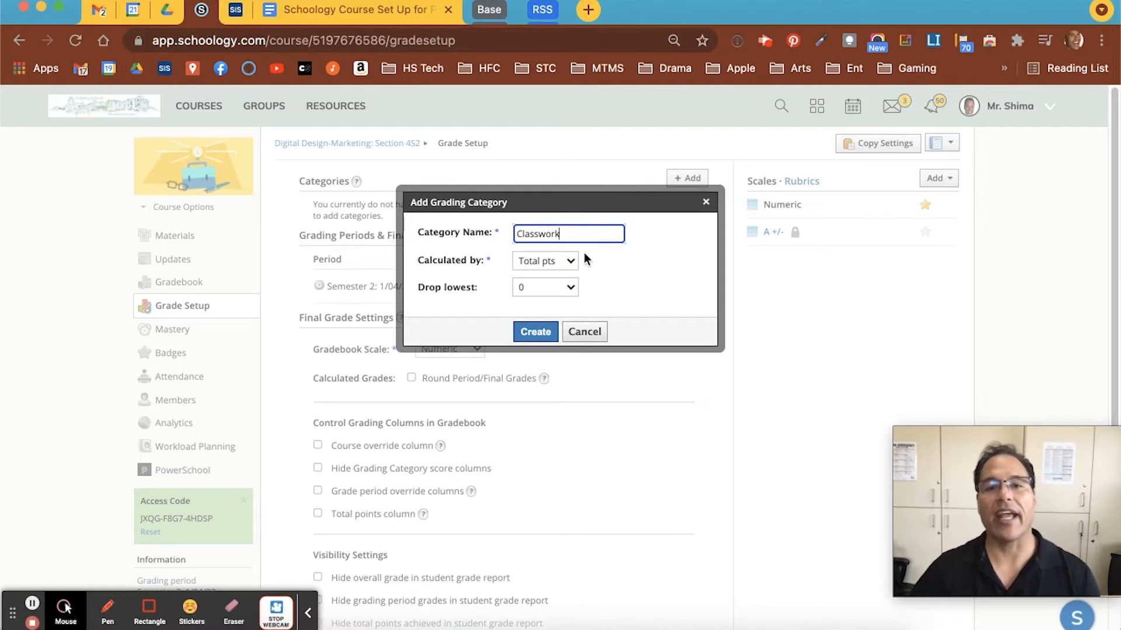
Have the Classwork category calculated by total points with 0 lowest scores dropped, and create it.
{"action": "left_click", "coordinate": [529, 262]}
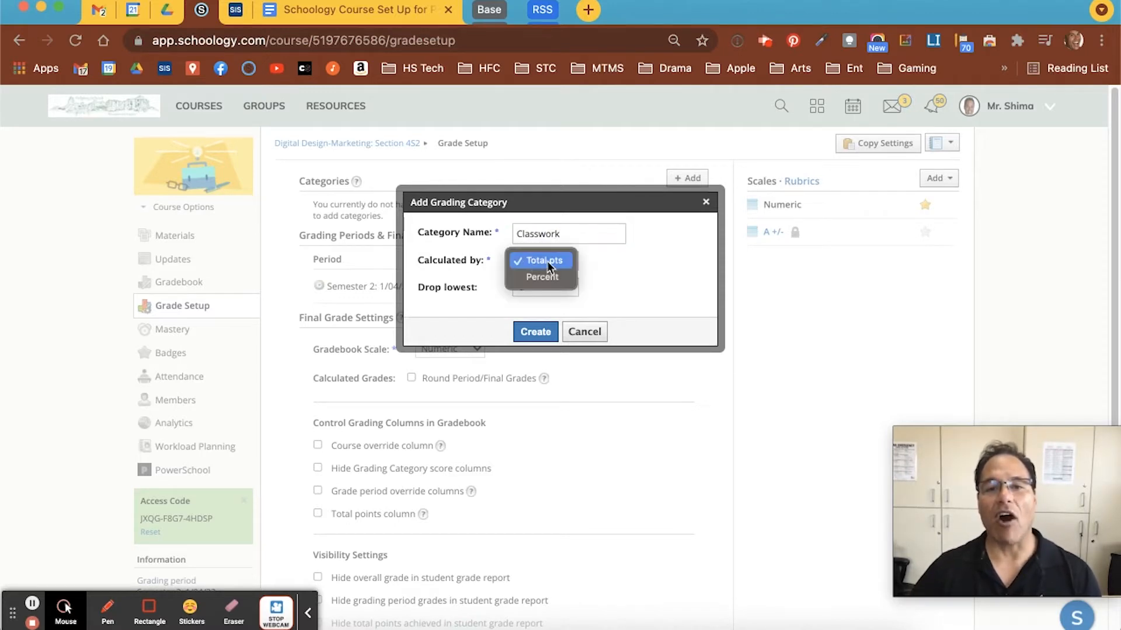
{"action": "left_click", "coordinate": [548, 260]}
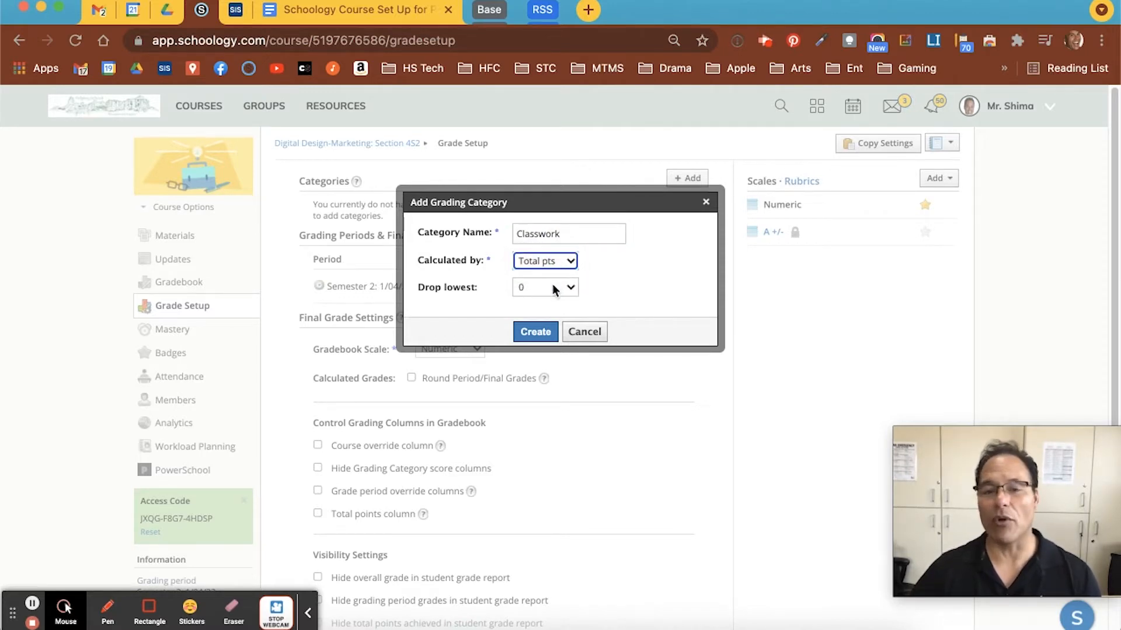
{"action": "left_click", "coordinate": [564, 267]}
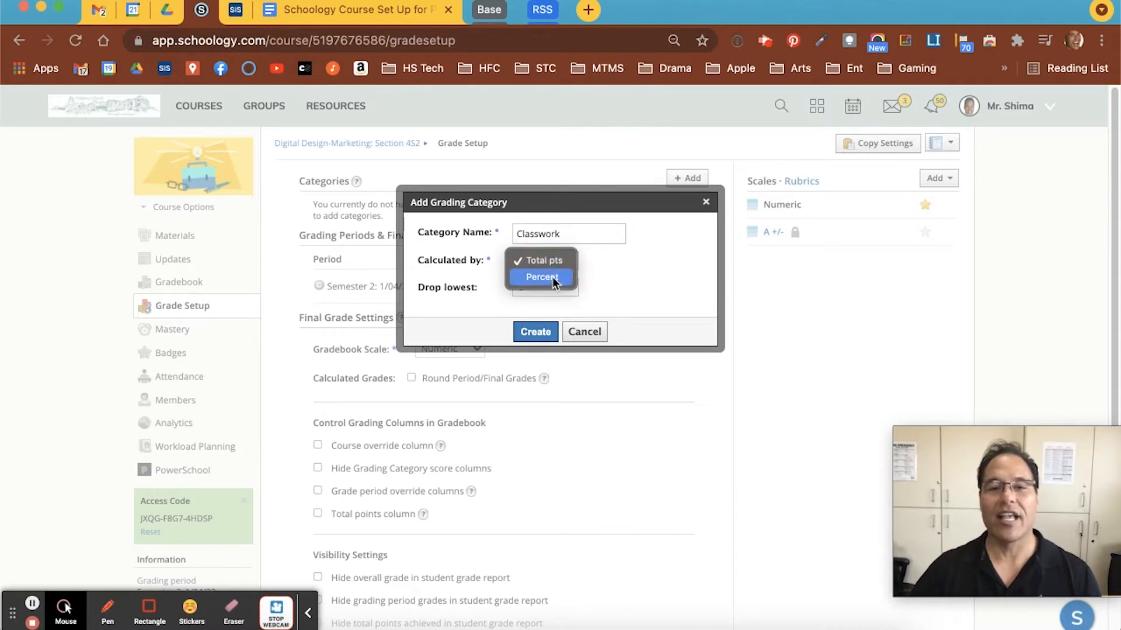
{"action": "left_click", "coordinate": [565, 260]}
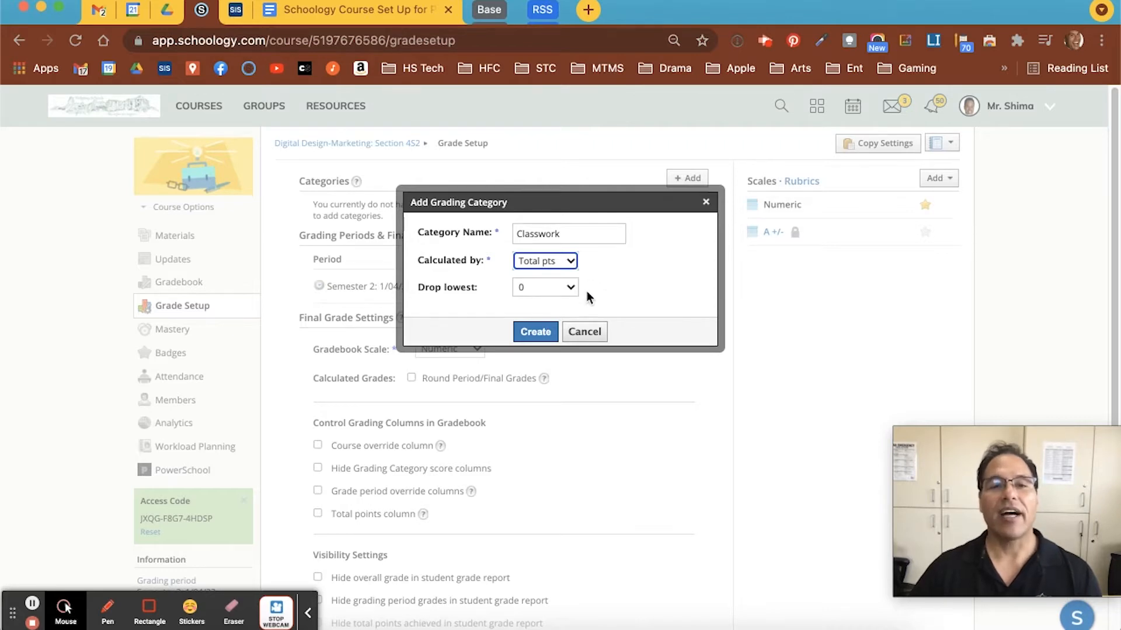
{"action": "left_click", "coordinate": [535, 290]}
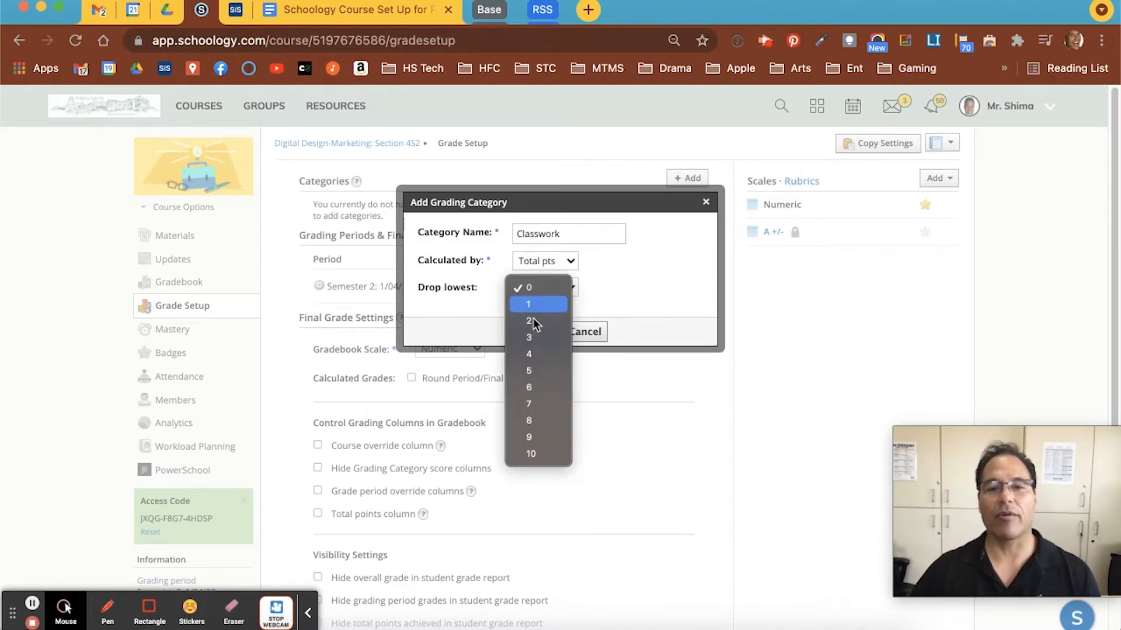
{"action": "left_click", "coordinate": [625, 293]}
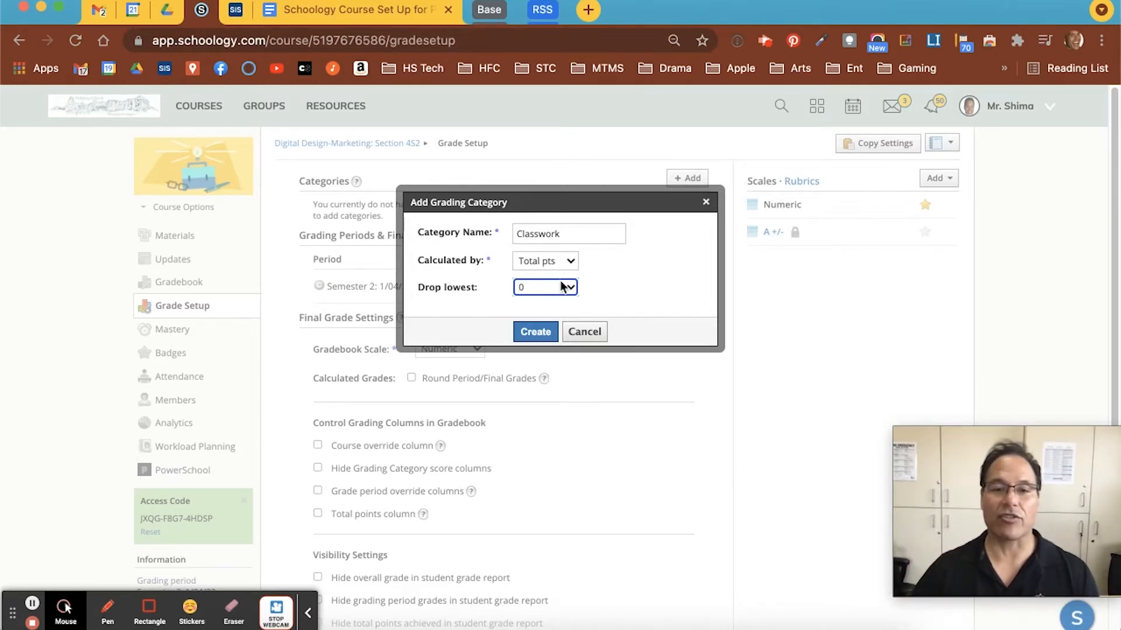
{"action": "left_click", "coordinate": [538, 333]}
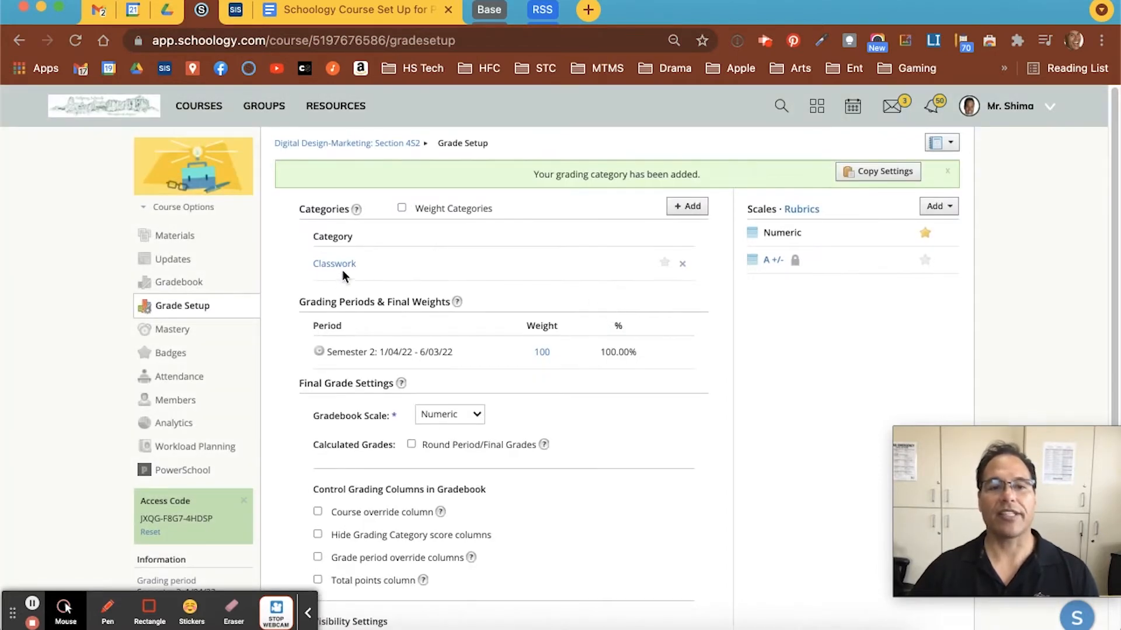
Add a grading category named Projects, leaving its calculation and drop settings at their defaults.
{"action": "left_click", "coordinate": [689, 208]}
{"action": "left_click", "coordinate": [576, 233]}
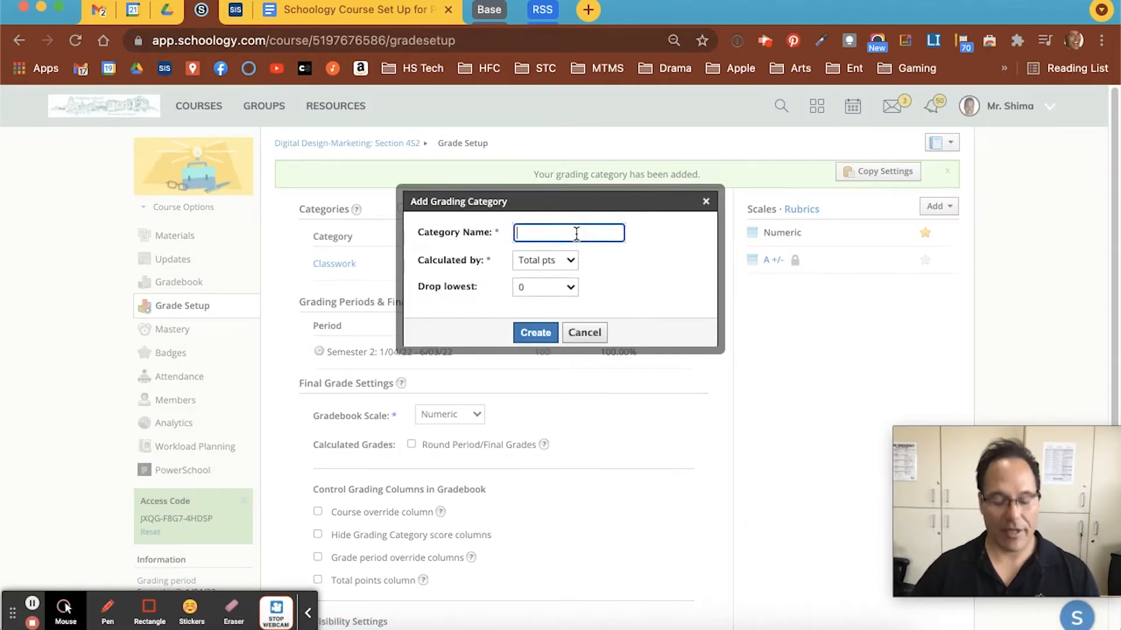
{"action": "type", "text": "Pri"}
{"action": "key", "text": "BackSpace"}
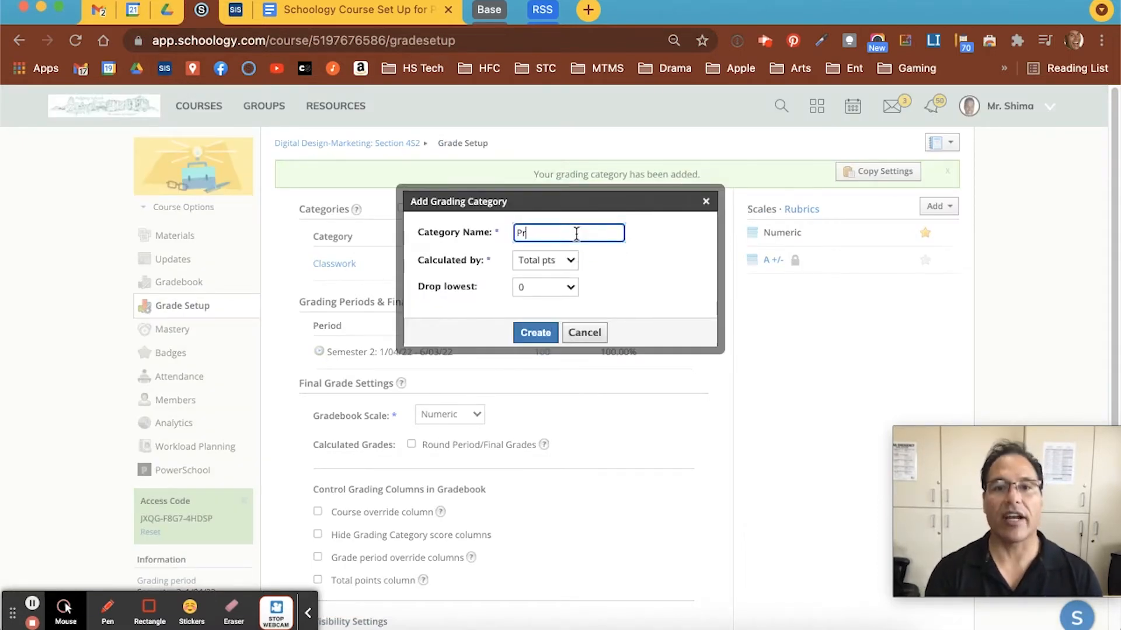
{"action": "type", "text": "ojects"}
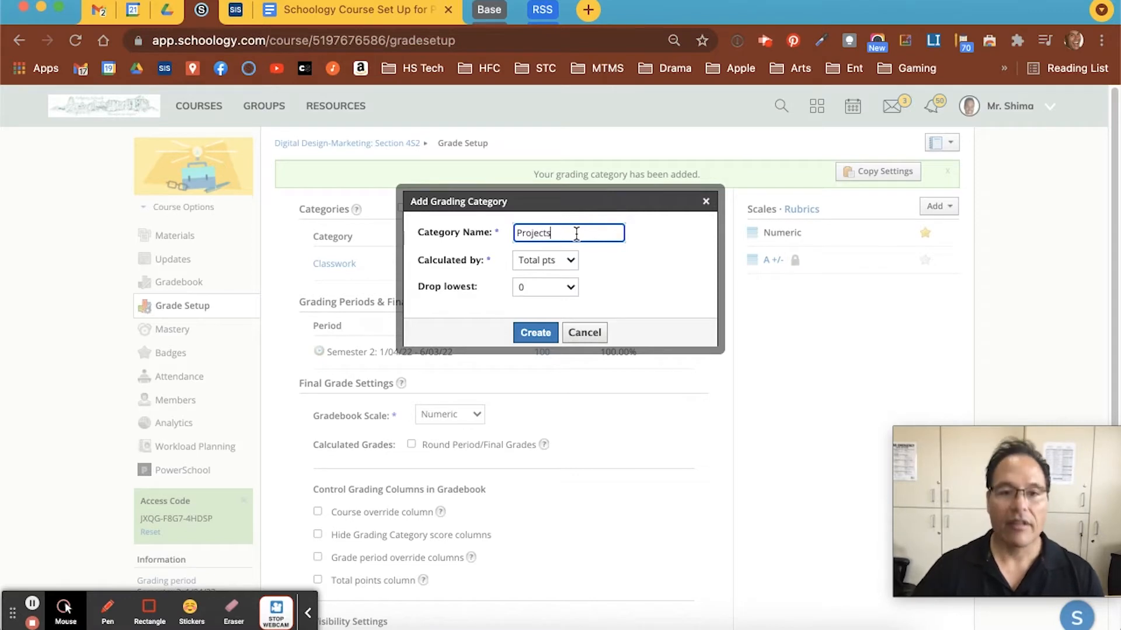
{"action": "left_click", "coordinate": [541, 338]}
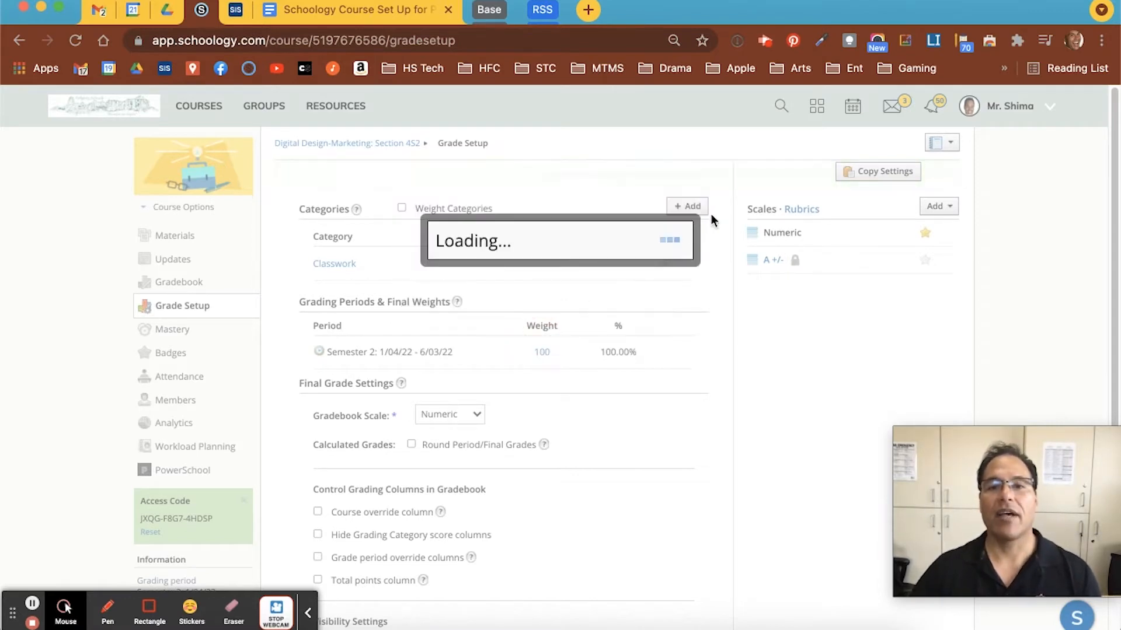
Add a grading category named Tests with the default calculation settings.
{"action": "left_click", "coordinate": [686, 206]}
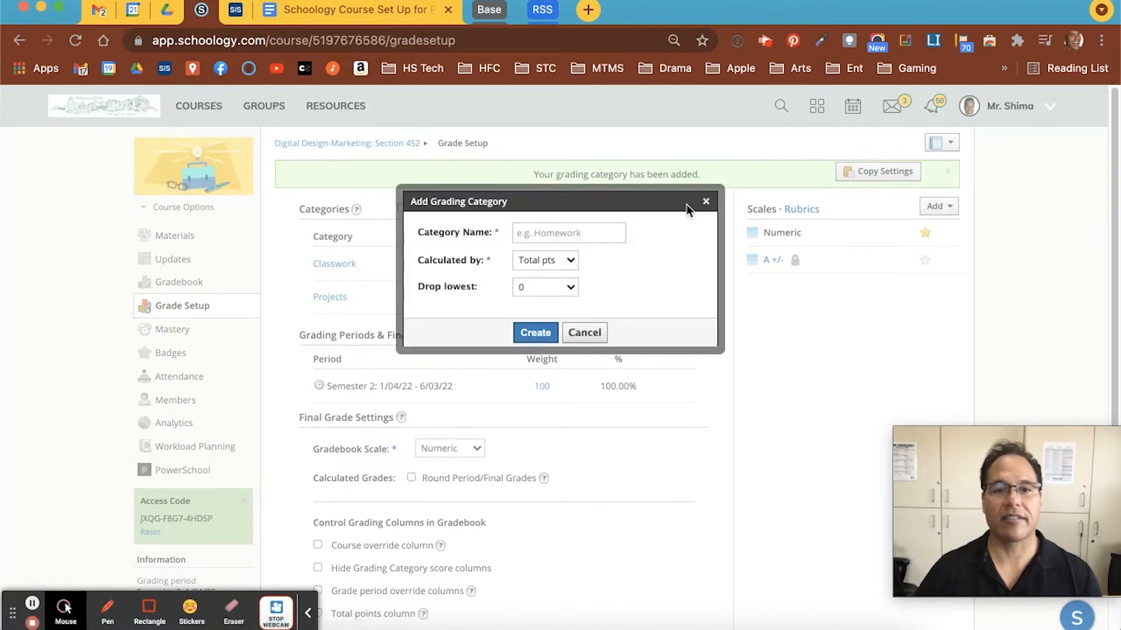
{"action": "left_click", "coordinate": [610, 232]}
{"action": "type", "text": "Tes"}
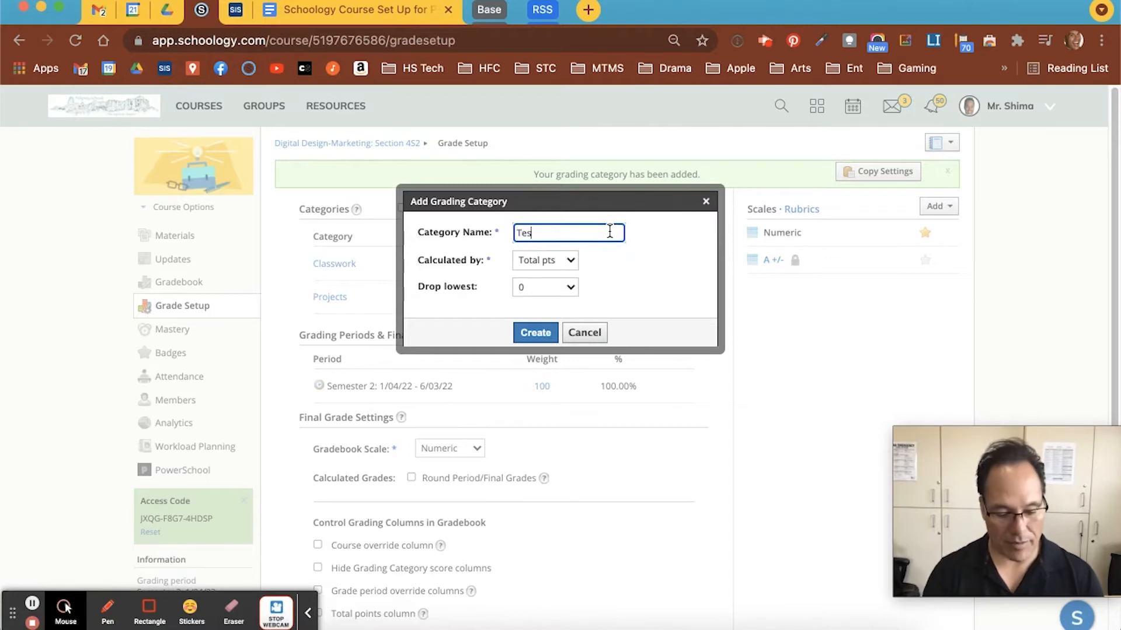
{"action": "type", "text": "ts"}
{"action": "left_click", "coordinate": [534, 333]}
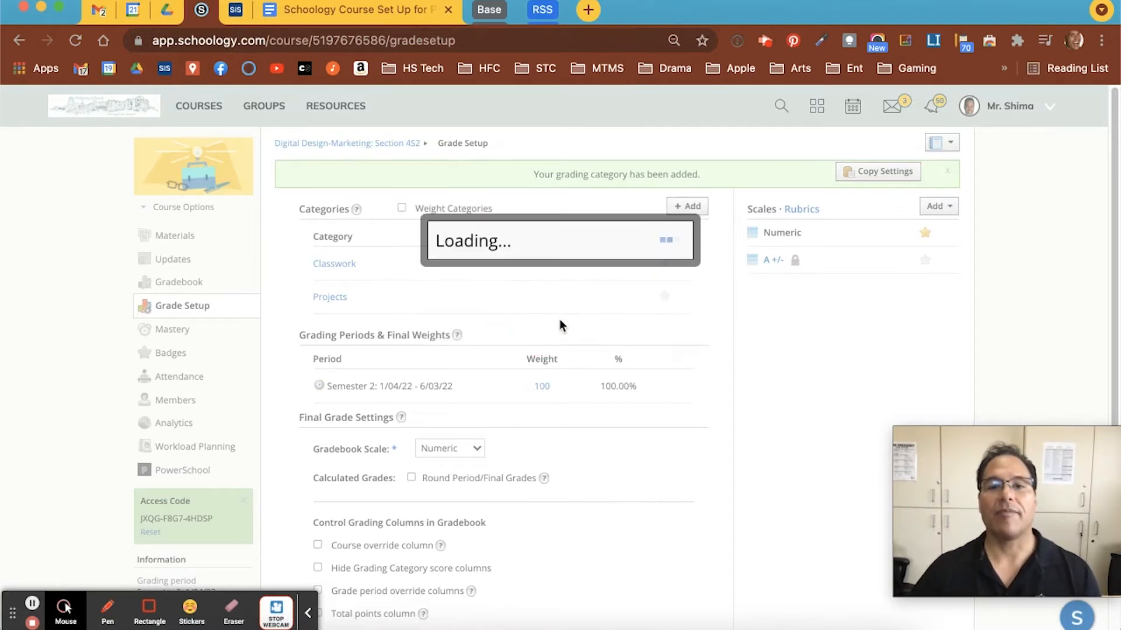
Add a grading category named Quizes with the default calculation settings.
{"action": "left_click", "coordinate": [688, 208]}
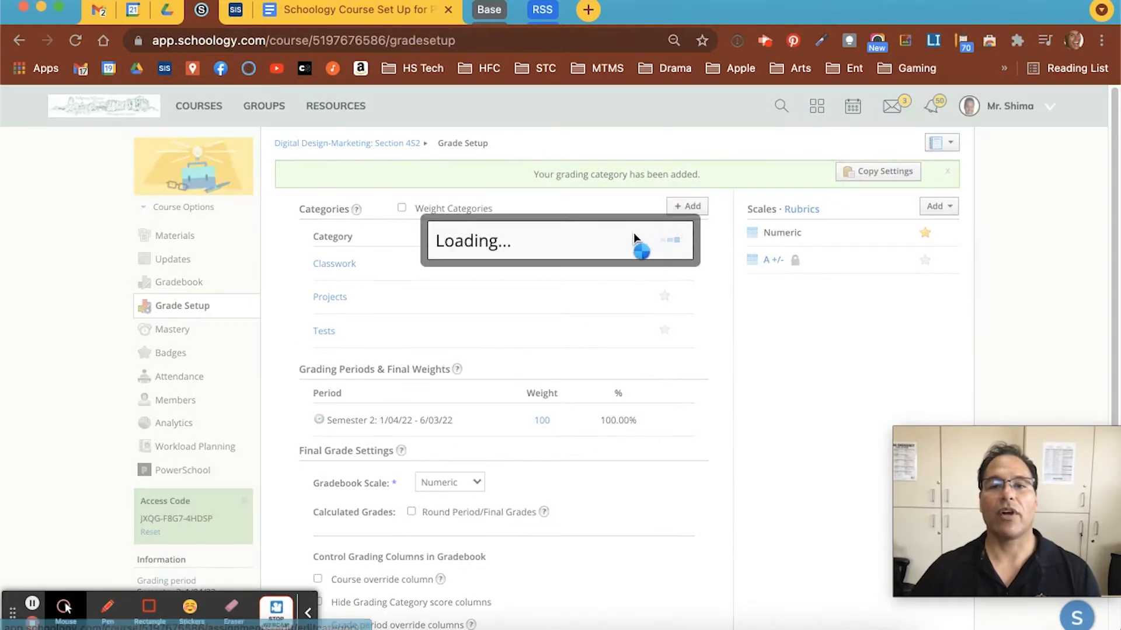
{"action": "left_click", "coordinate": [583, 234]}
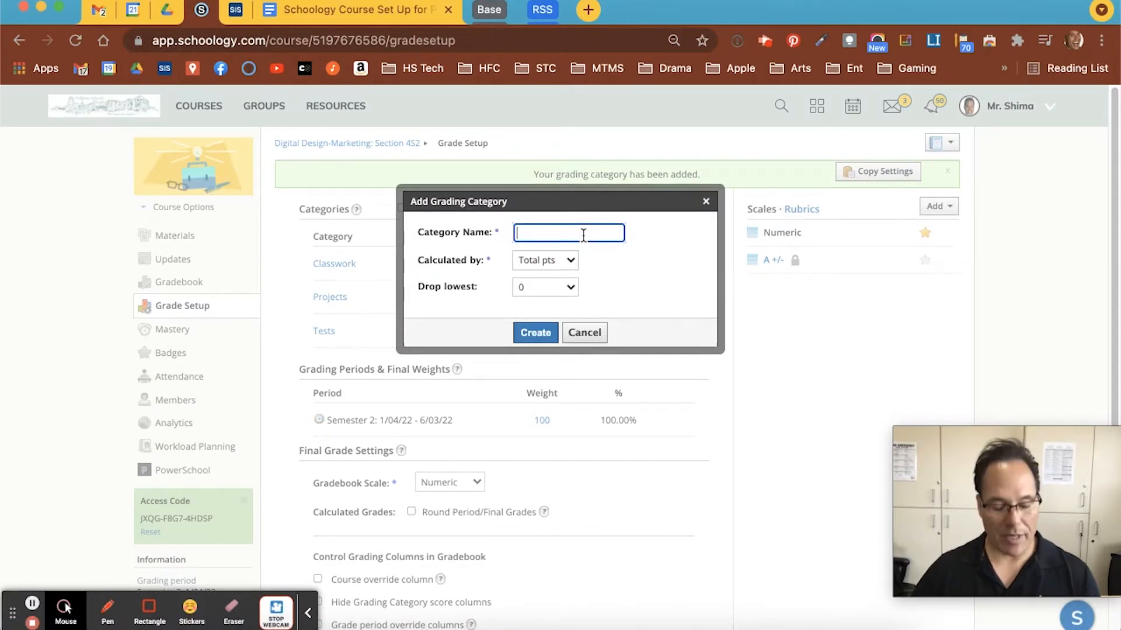
{"action": "type", "text": "Quize"}
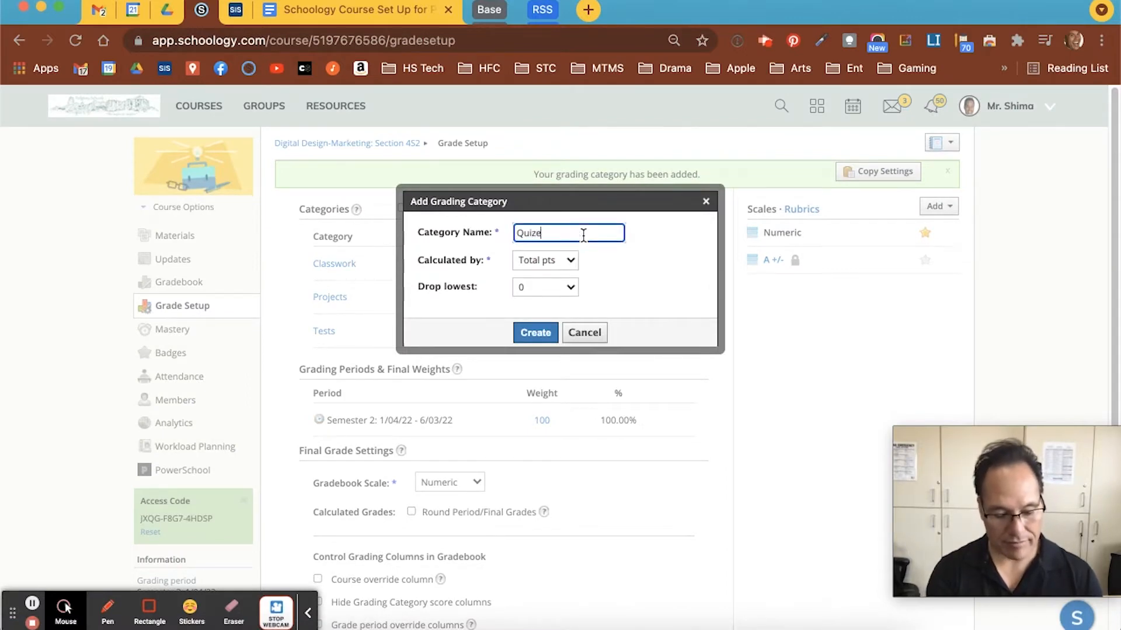
{"action": "key", "text": "BackSpace"}
{"action": "type", "text": "zes"}
{"action": "left_click", "coordinate": [523, 331]}
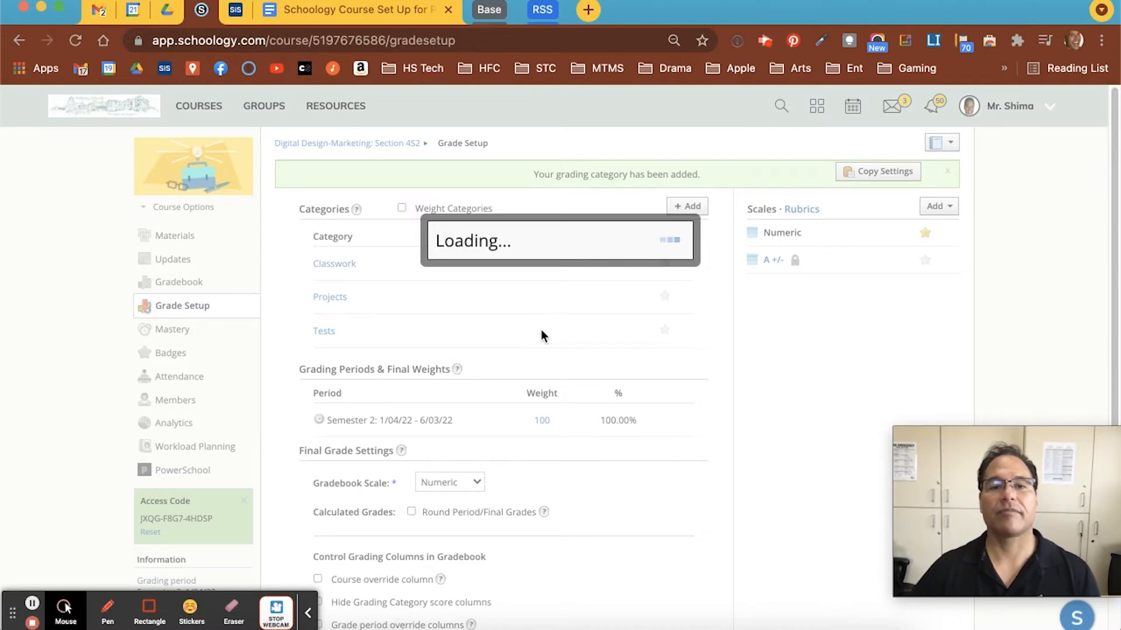
Add a grading category named Pizza, calculated by total points with 0 lowest scores dropped.
{"action": "left_click", "coordinate": [688, 209]}
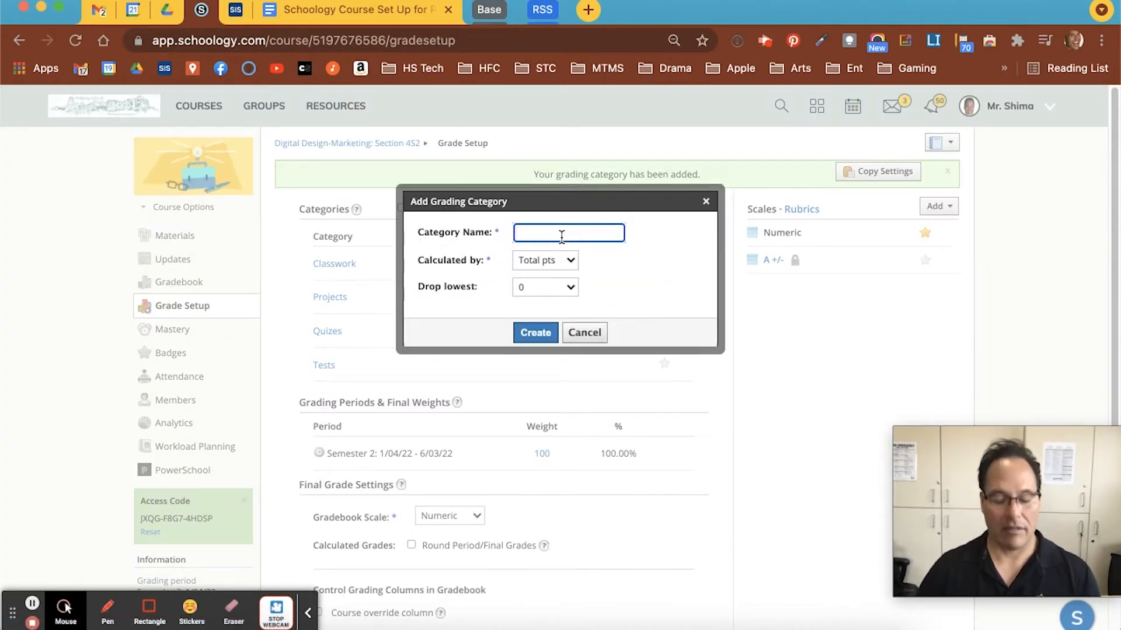
{"action": "type", "text": "Pizza"}
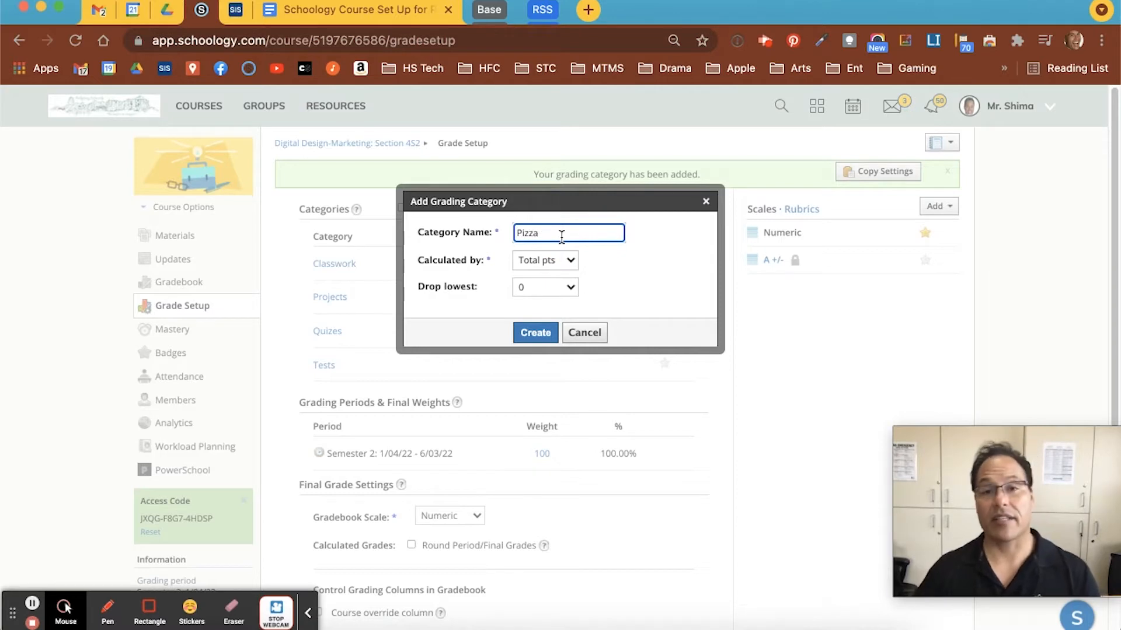
{"action": "left_click", "coordinate": [538, 331]}
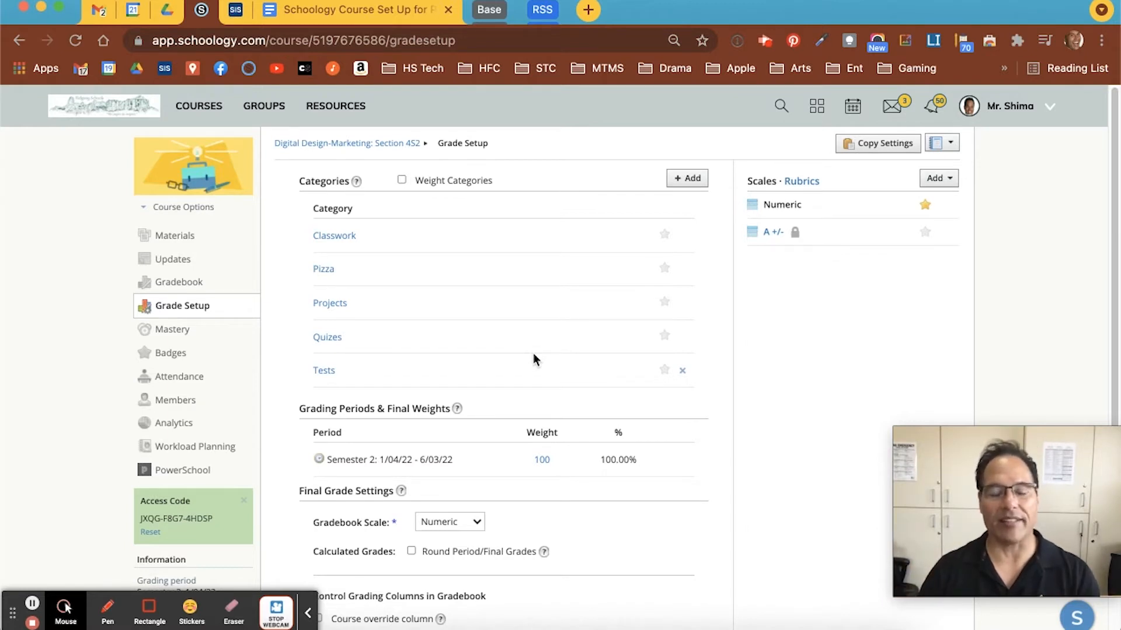
Turn on category weighting and set the Classwork category's weight to 20.
{"action": "left_click", "coordinate": [403, 180]}
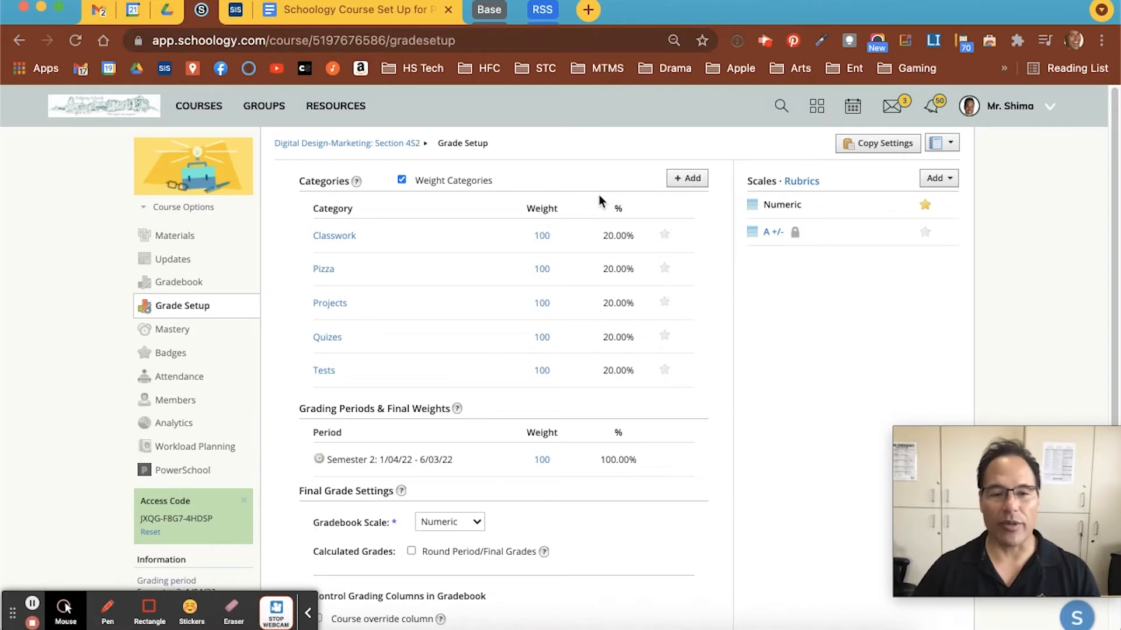
{"action": "left_click", "coordinate": [545, 235]}
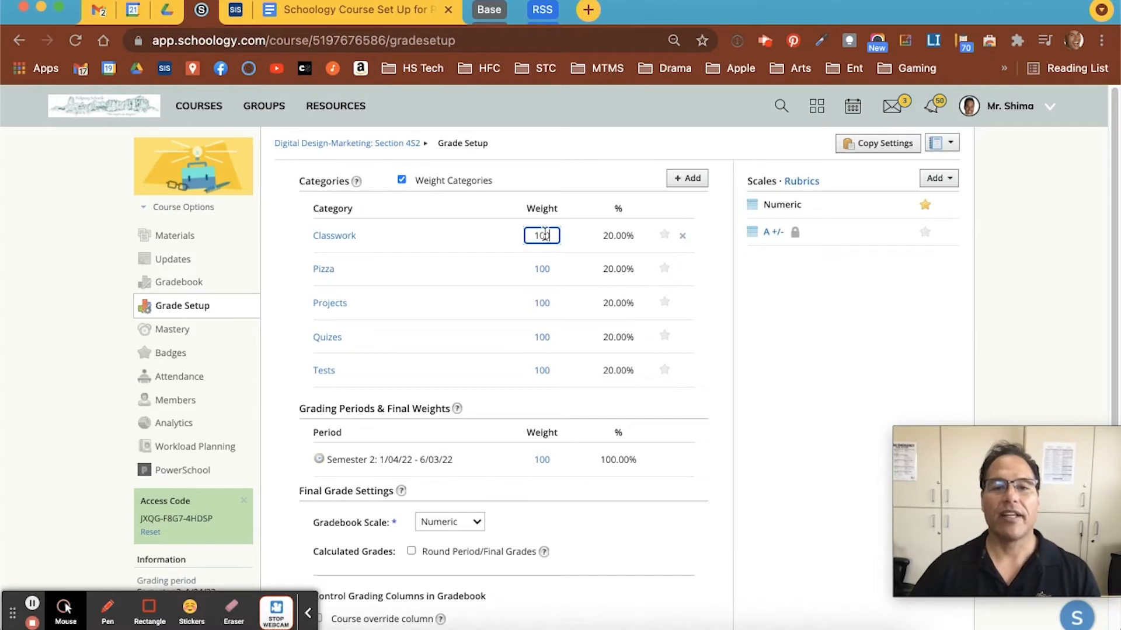
{"action": "double_click", "coordinate": [545, 235]}
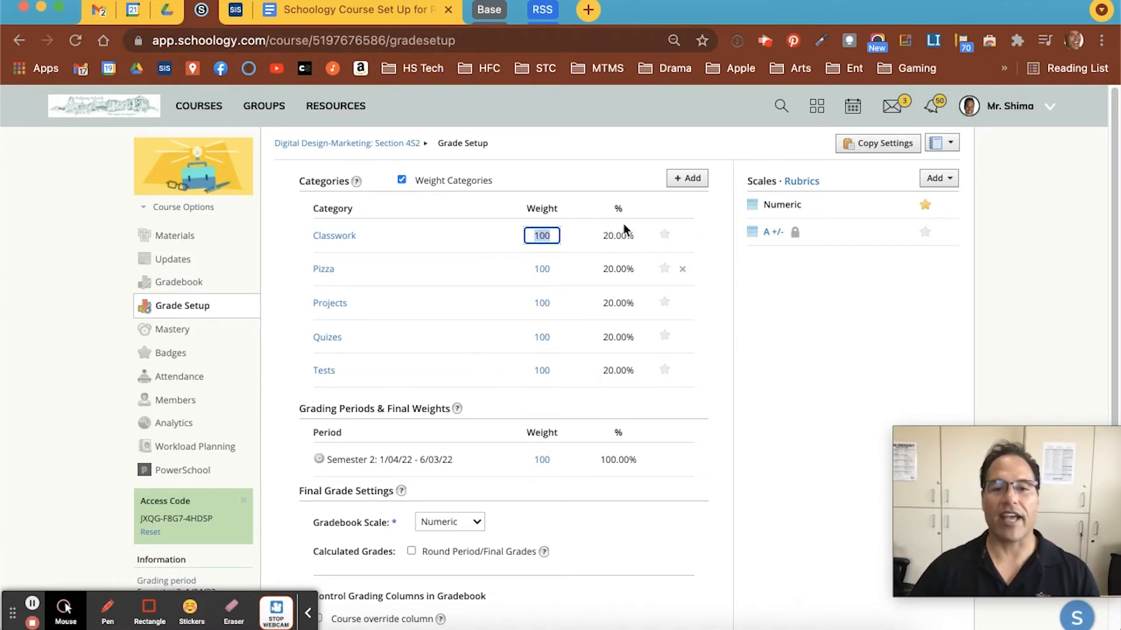
{"action": "type", "text": "20"}
Set the weight of the Pizza category to 10 and of the Projects category to 30.
{"action": "double_click", "coordinate": [540, 269]}
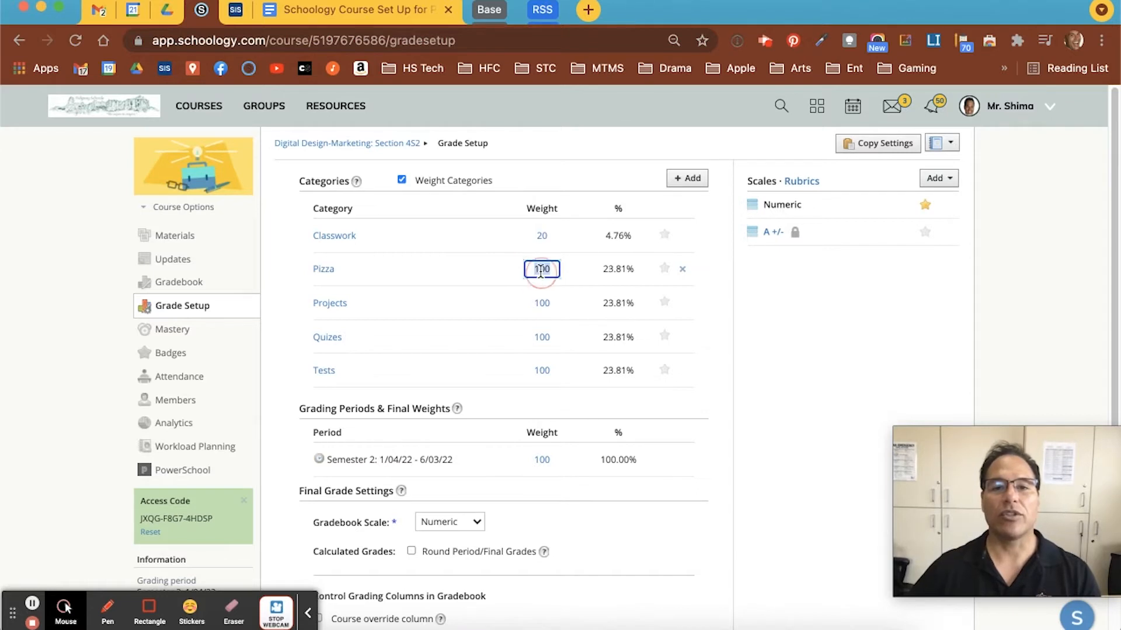
{"action": "type", "text": "10"}
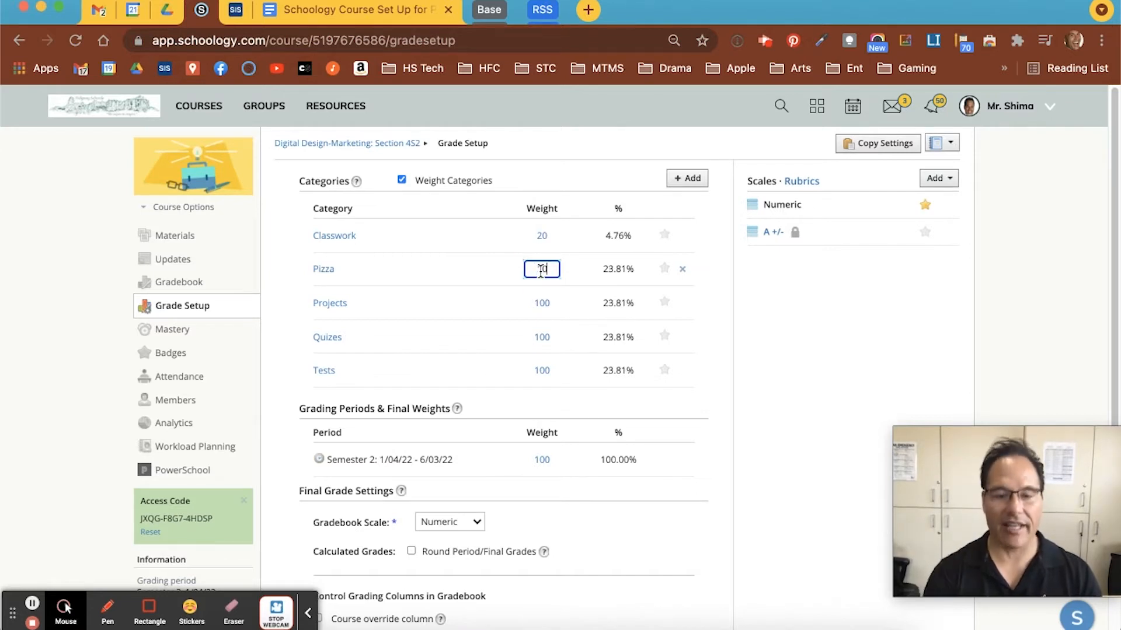
{"action": "double_click", "coordinate": [544, 304]}
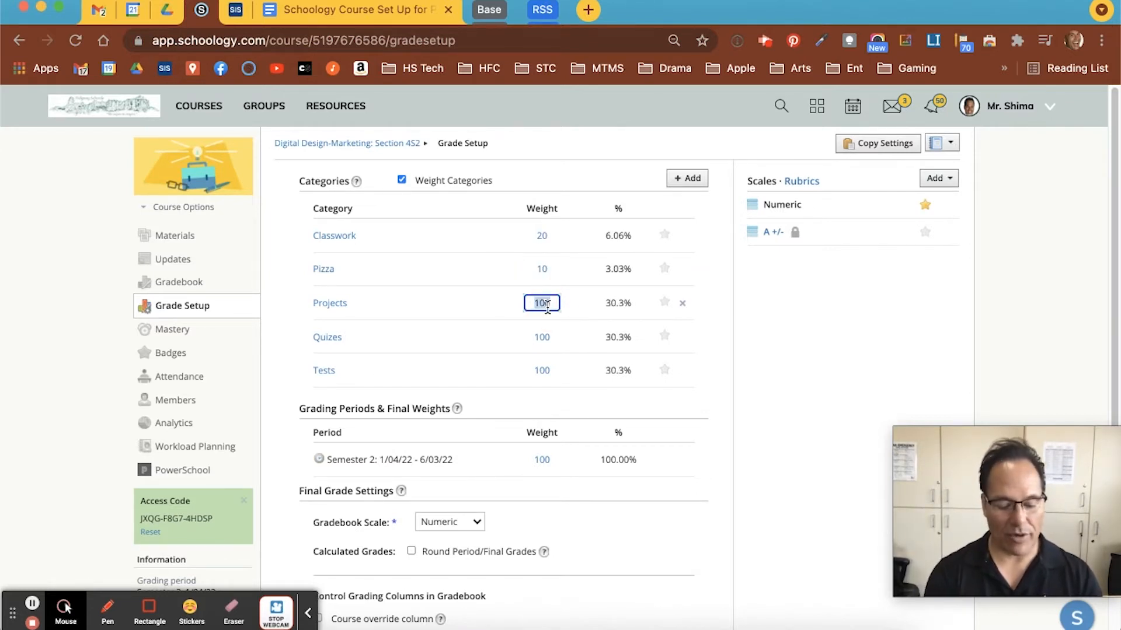
{"action": "type", "text": "30"}
Set the weights of the Quizes and Tests categories to 20 each.
{"action": "double_click", "coordinate": [544, 336]}
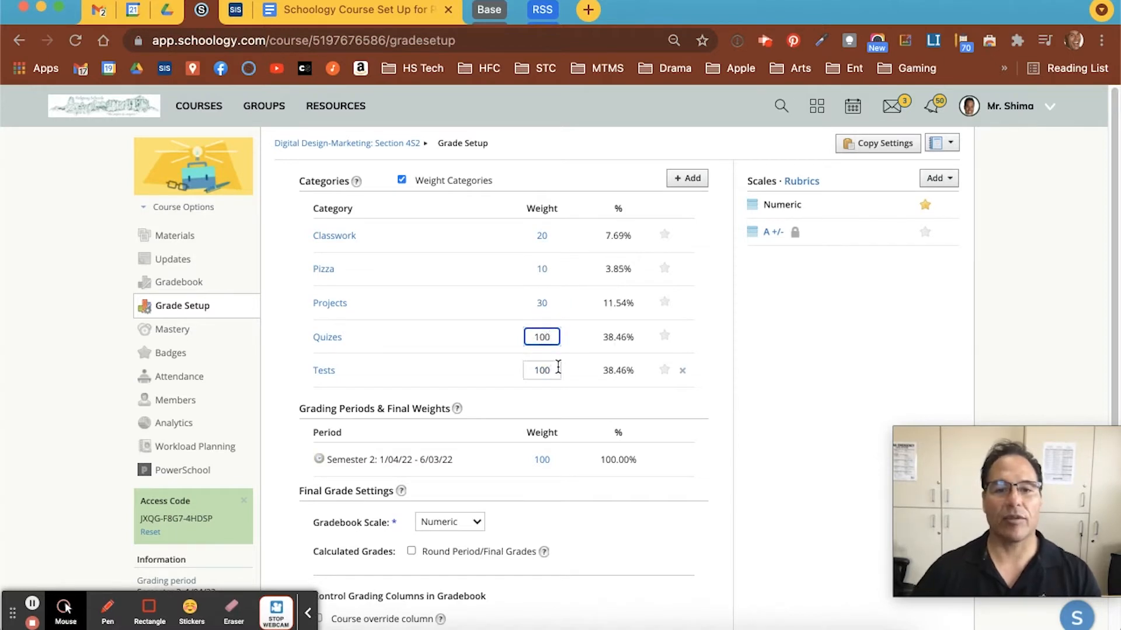
{"action": "double_click", "coordinate": [543, 336]}
{"action": "type", "text": "1"}
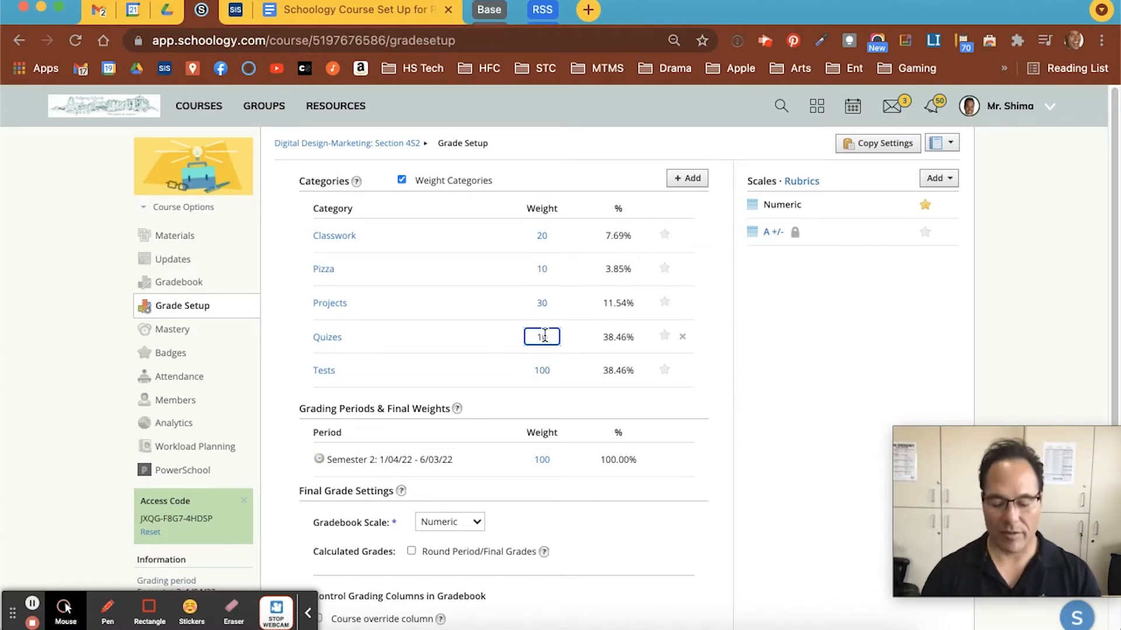
{"action": "key", "text": "BackSpace"}
{"action": "type", "text": "20"}
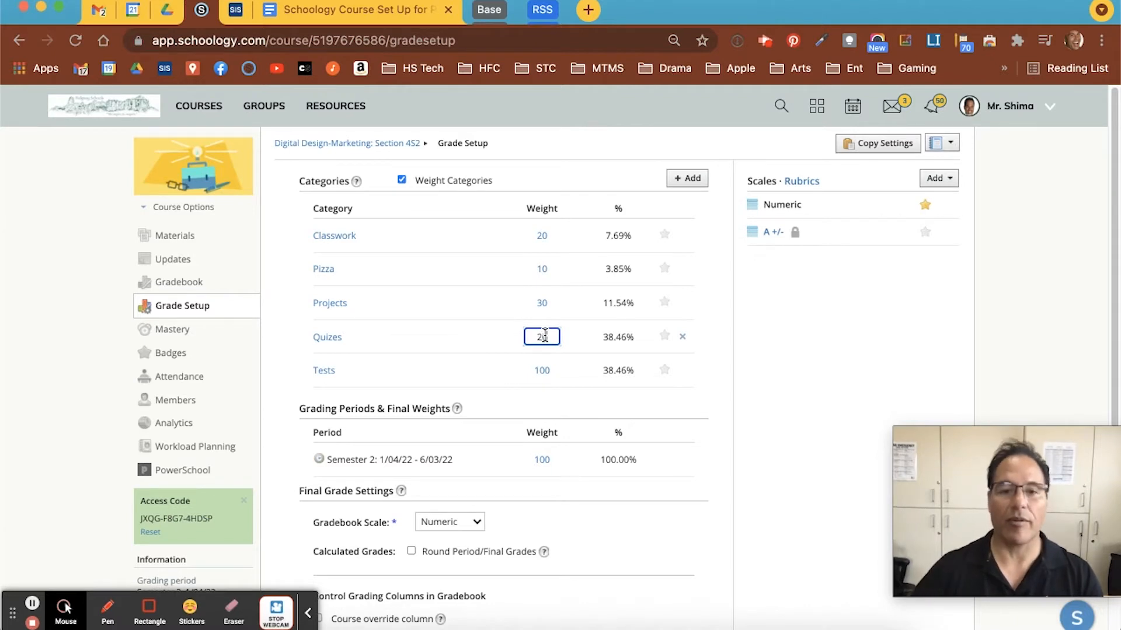
{"action": "double_click", "coordinate": [543, 368]}
{"action": "key", "text": "BackSpace"}
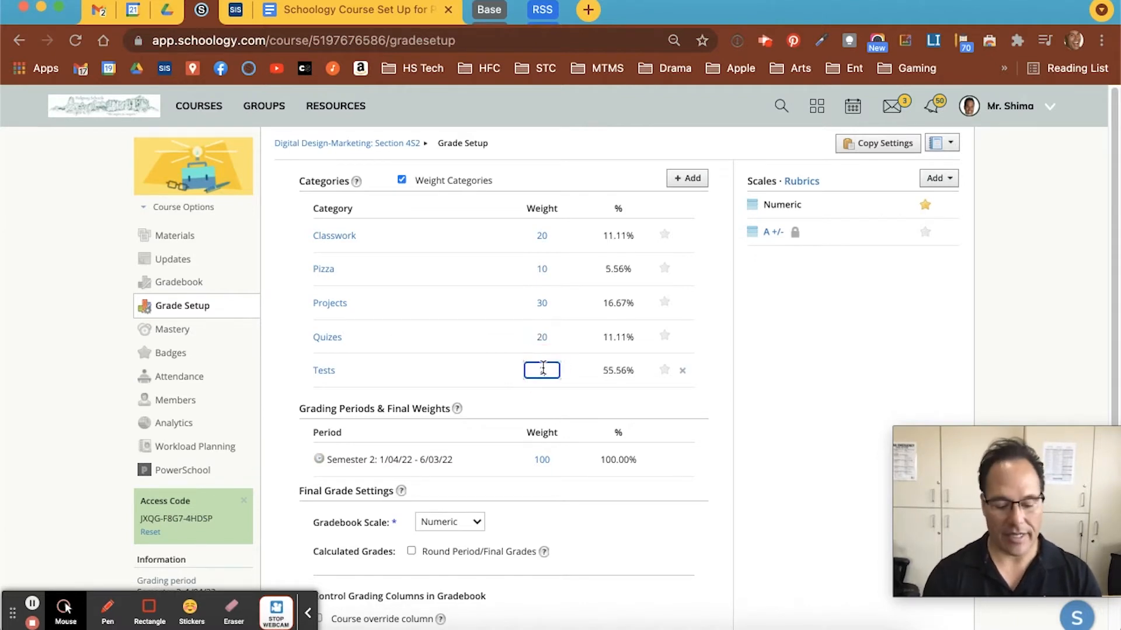
{"action": "left_click", "coordinate": [475, 345]}
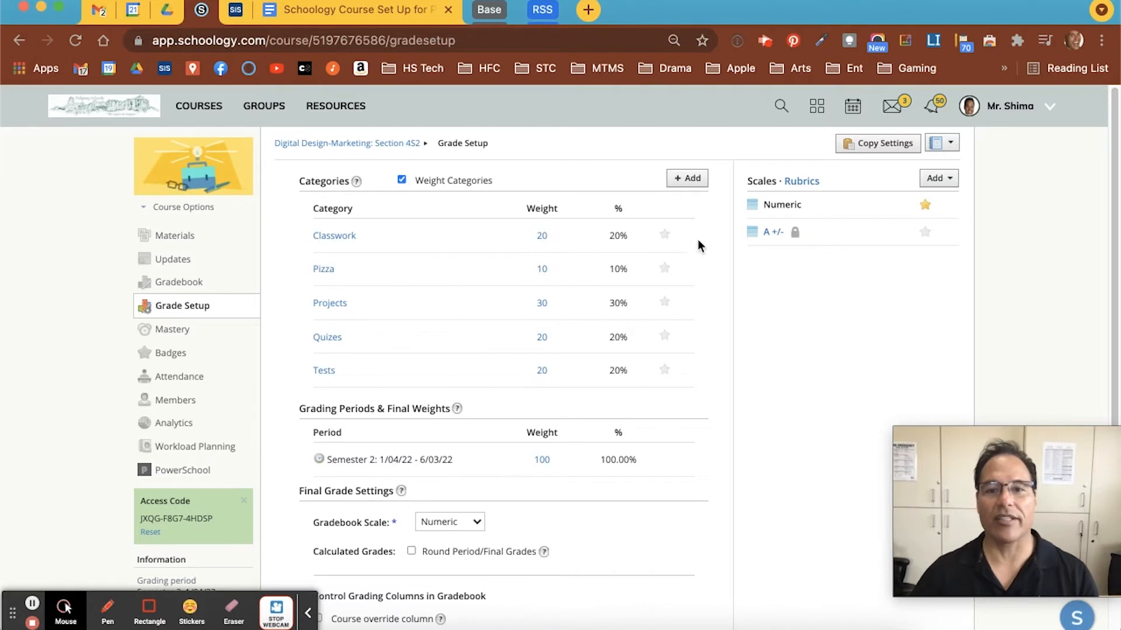
Try starring Classwork as the default grading category and remove the star again.
{"action": "left_click", "coordinate": [665, 236]}
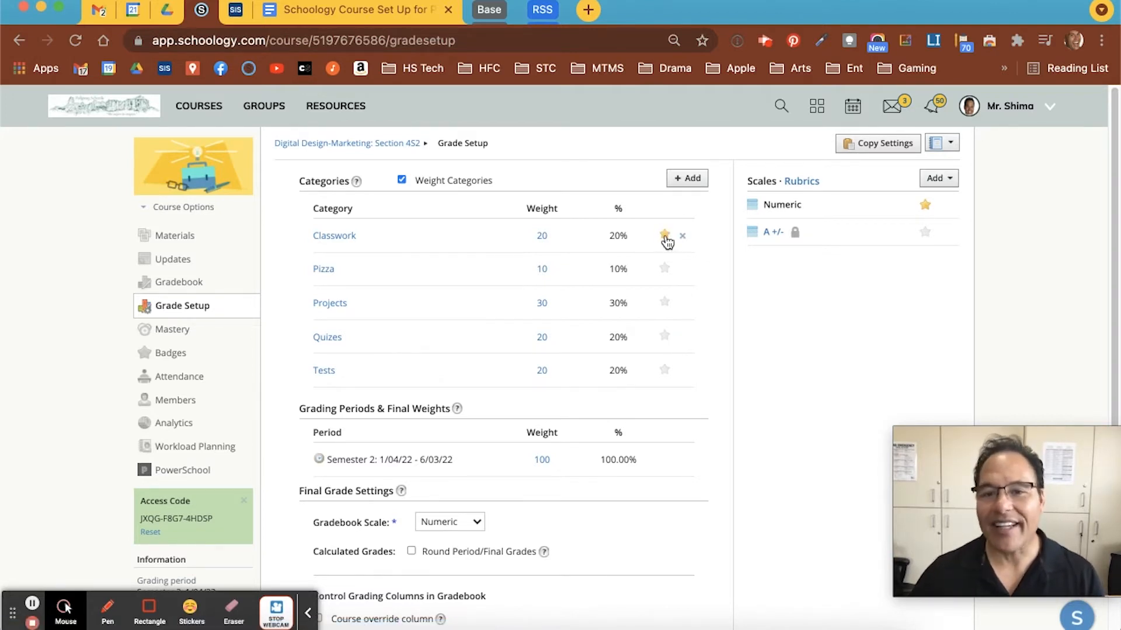
{"action": "left_click", "coordinate": [665, 236]}
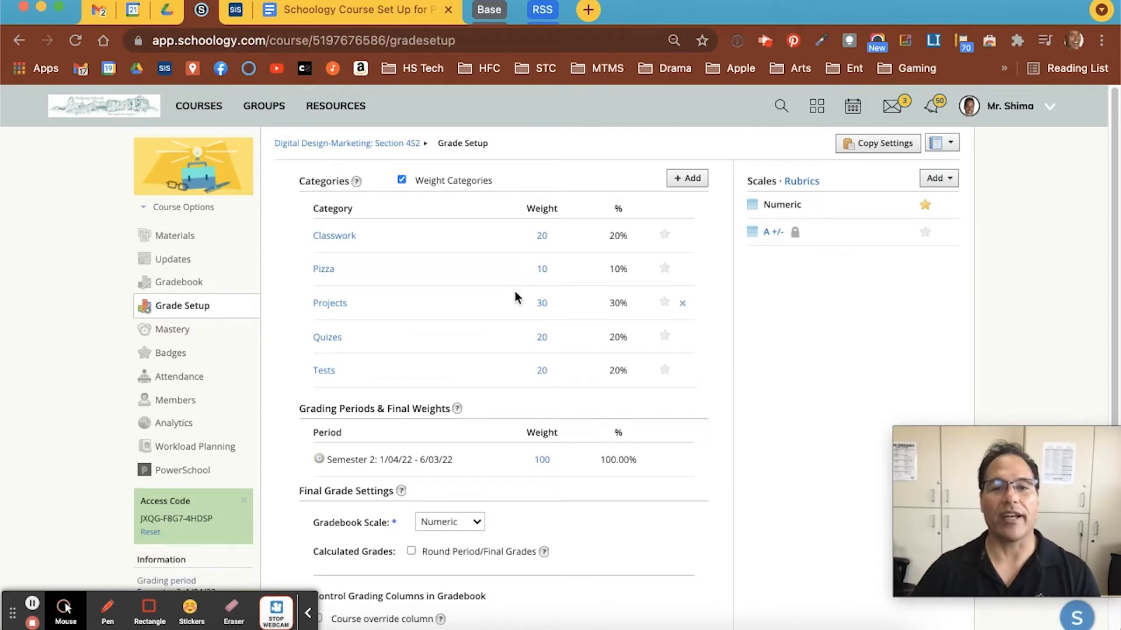
Keep the gradebook scale on Numeric and enable rounding of period and final grades.
{"action": "scroll", "coordinate": [512, 297], "scroll_direction": "down", "scroll_amount": 5}
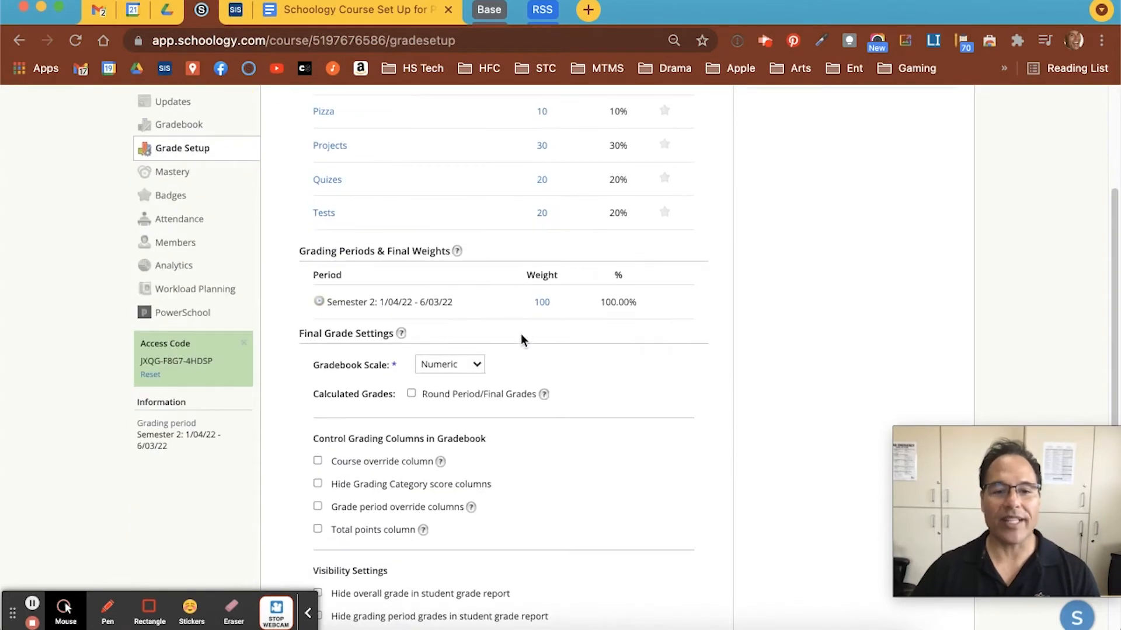
{"action": "scroll", "coordinate": [520, 341], "scroll_direction": "up", "scroll_amount": 2}
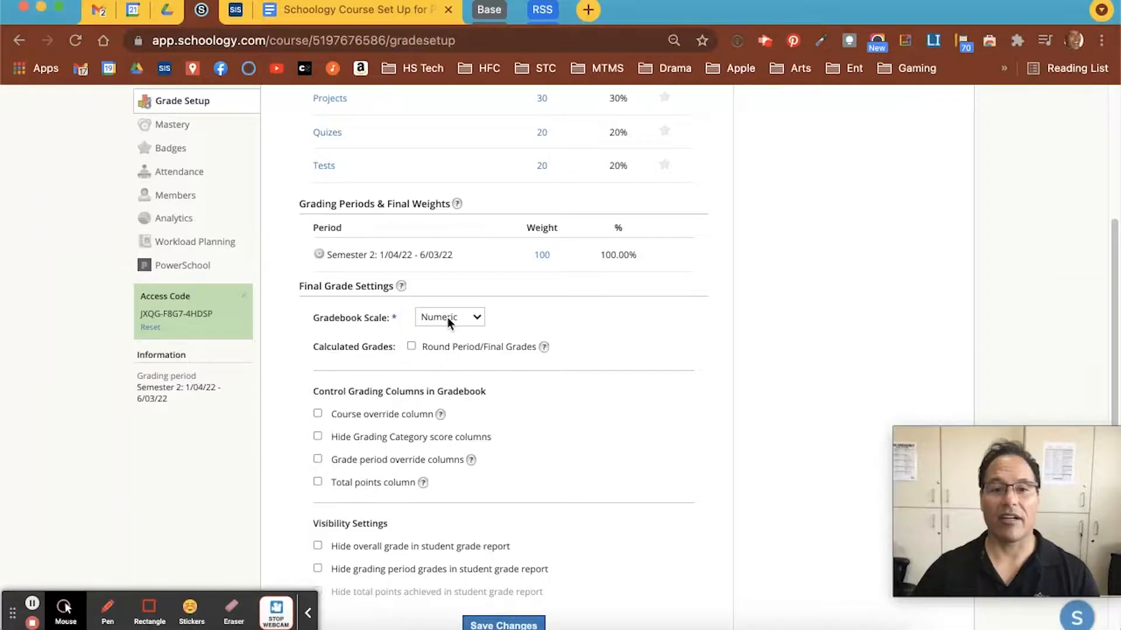
{"action": "left_click", "coordinate": [447, 316]}
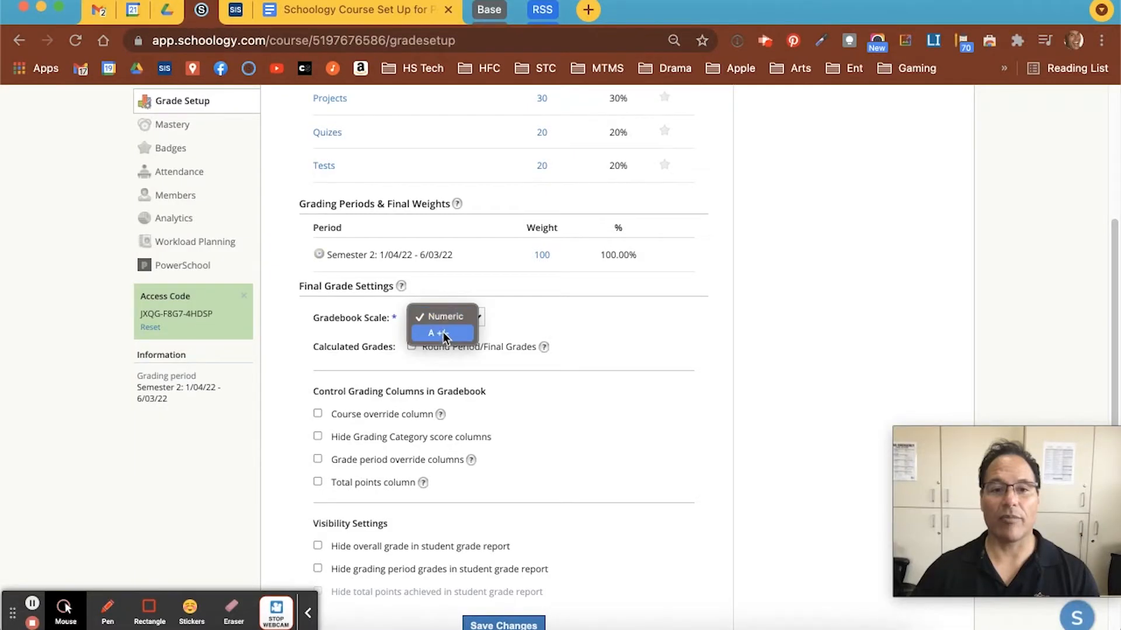
{"action": "left_click", "coordinate": [444, 316]}
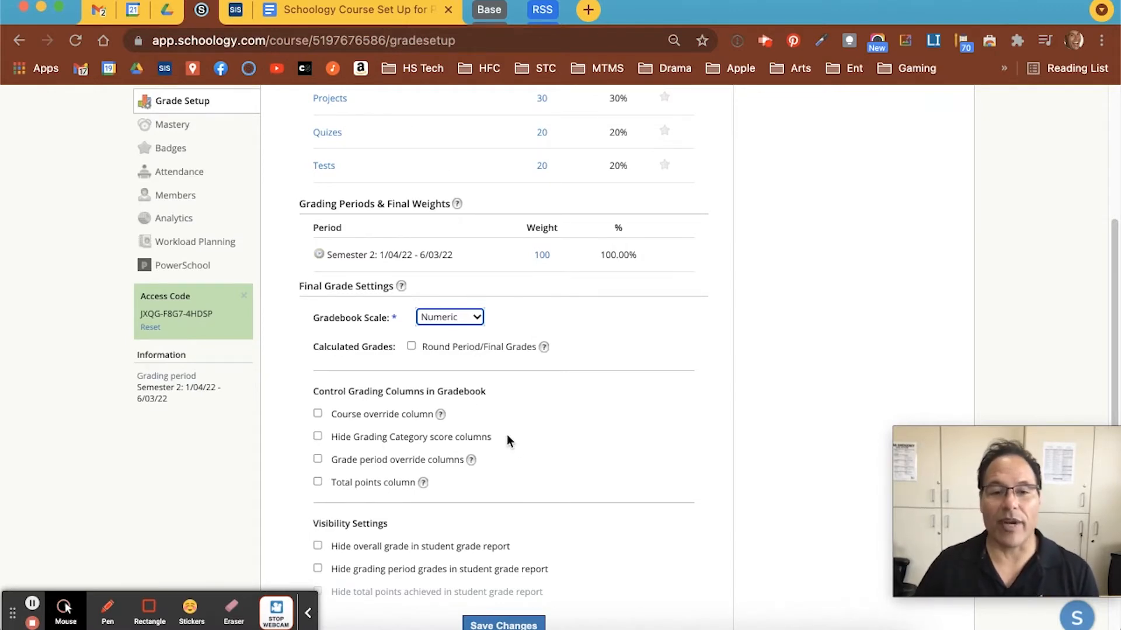
{"action": "scroll", "coordinate": [503, 438], "scroll_direction": "down", "scroll_amount": 3}
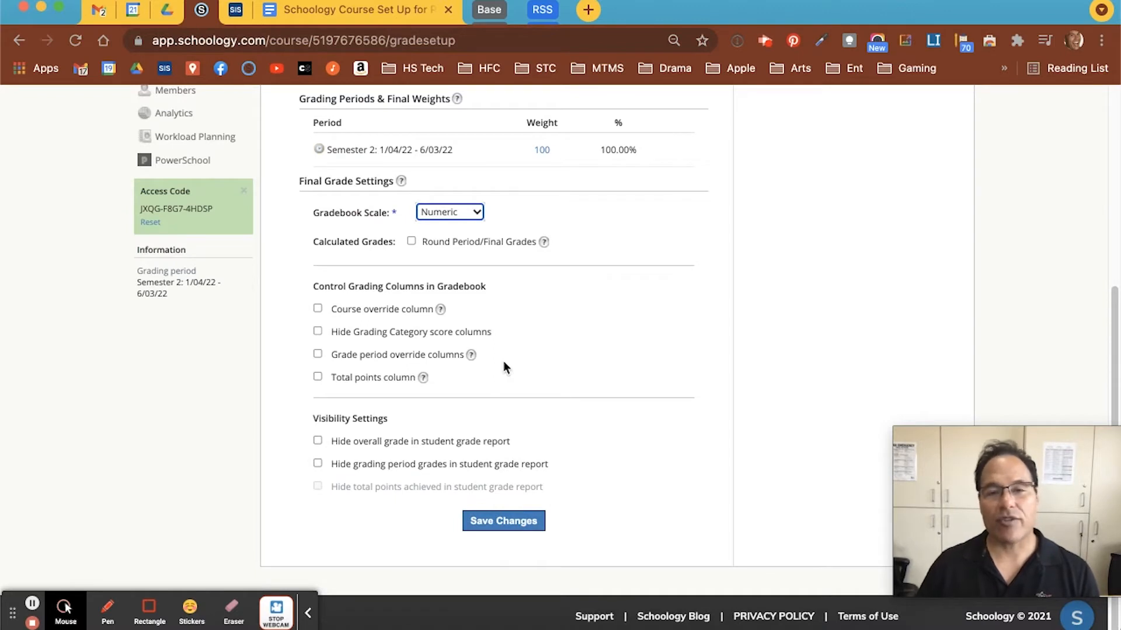
{"action": "left_click", "coordinate": [411, 242]}
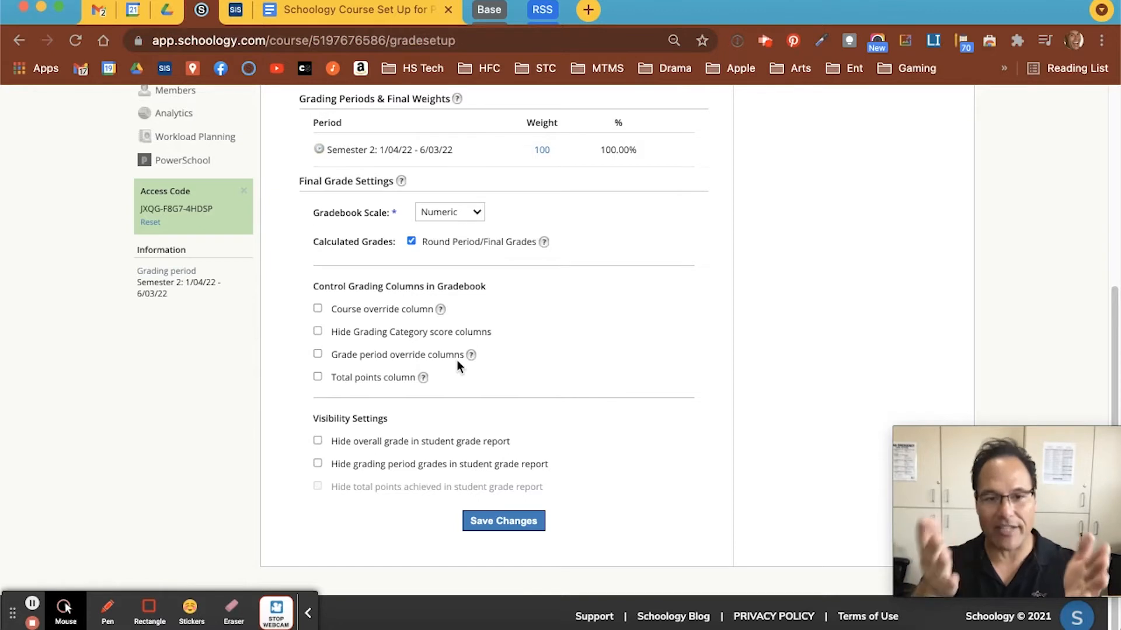
Enable the total points column in the gradebook, leave the course override column off, and save the grade setup changes.
{"action": "left_click", "coordinate": [318, 378]}
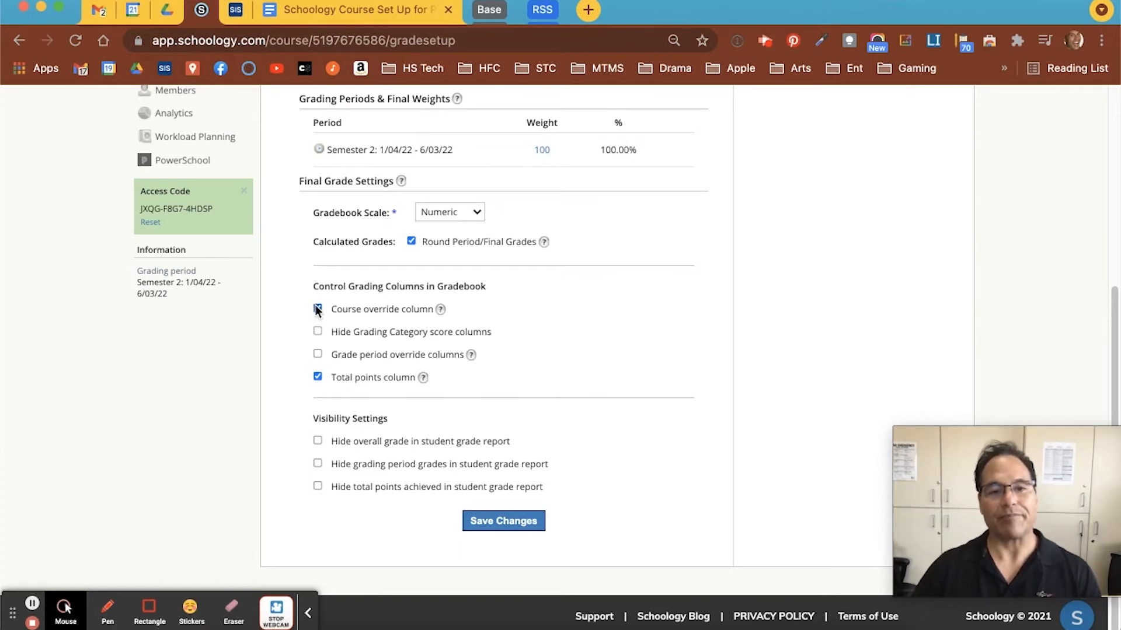
{"action": "left_click", "coordinate": [317, 309]}
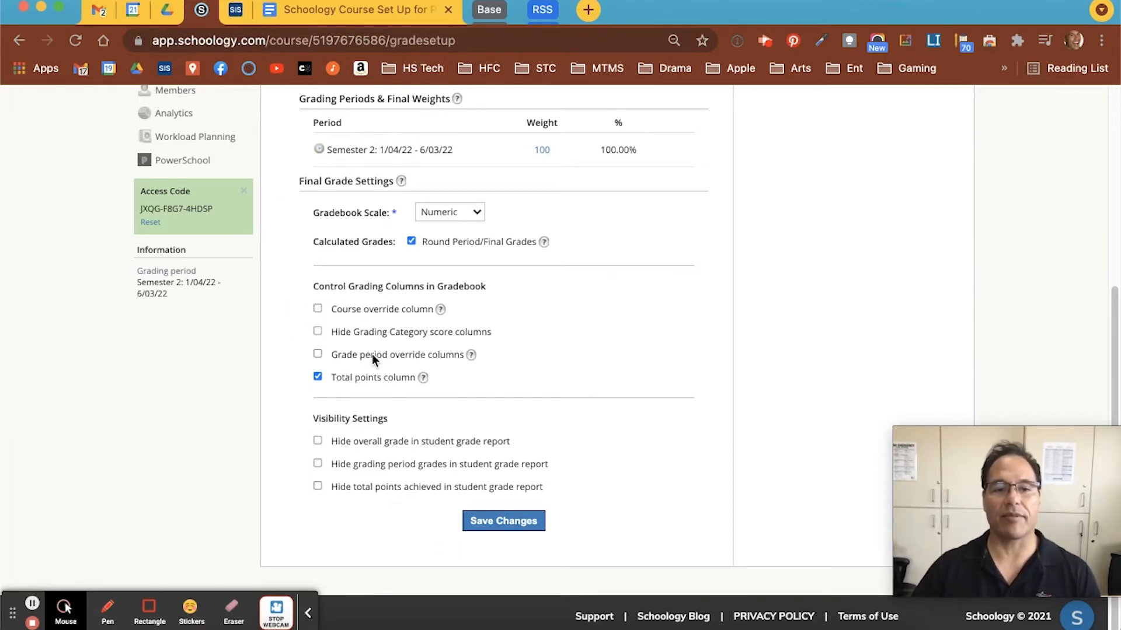
{"action": "scroll", "coordinate": [370, 354], "scroll_direction": "up", "scroll_amount": 5}
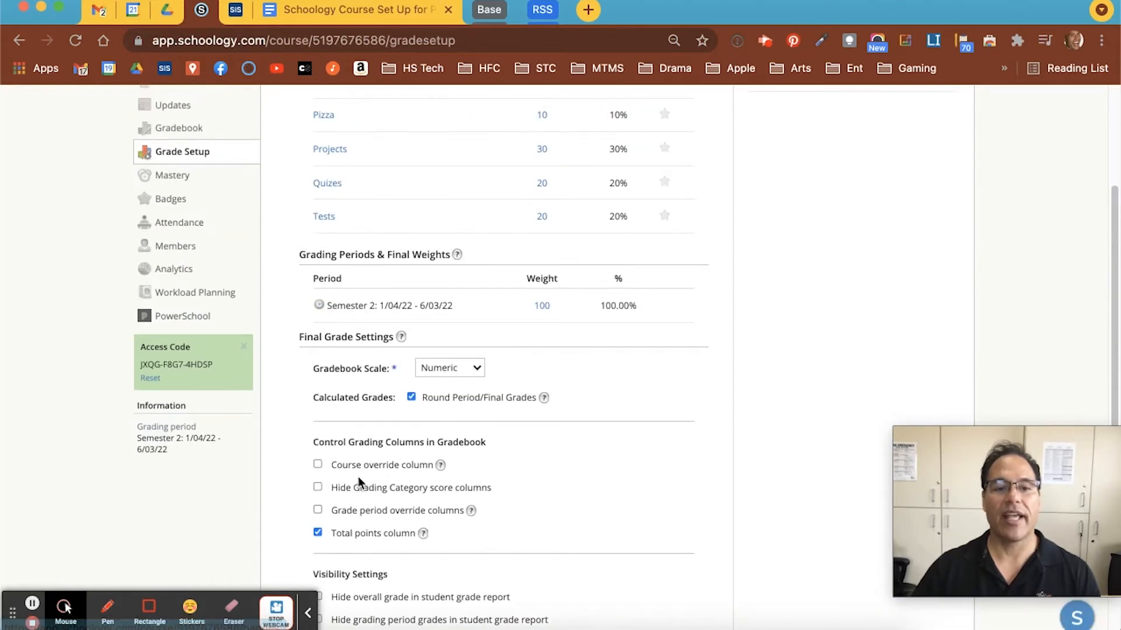
{"action": "scroll", "coordinate": [360, 474], "scroll_direction": "down", "scroll_amount": 4}
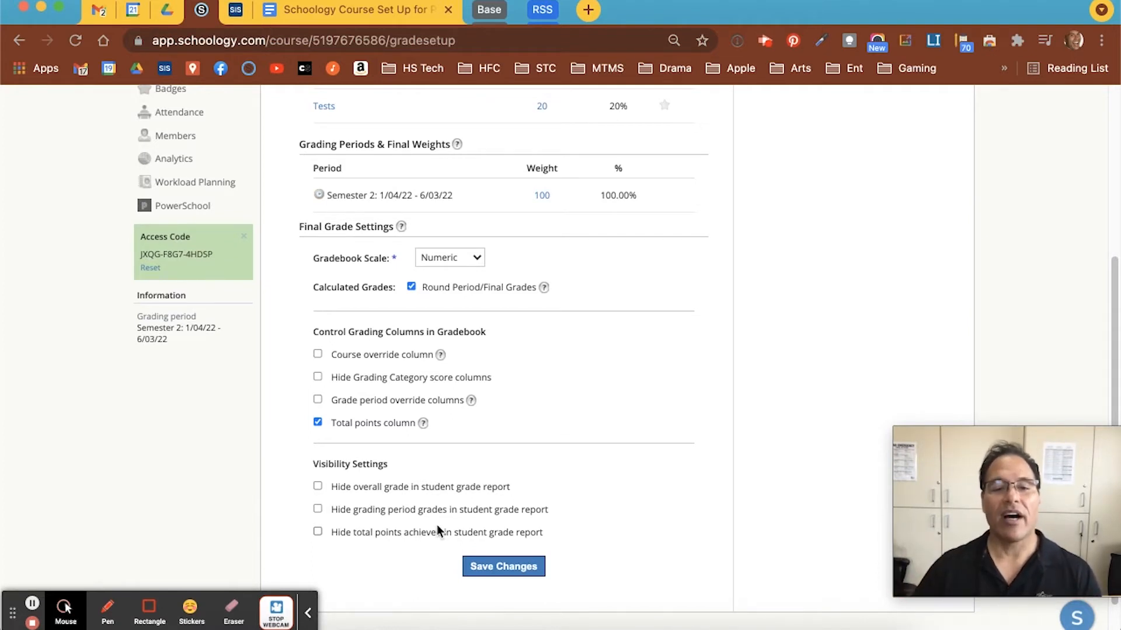
{"action": "scroll", "coordinate": [437, 525], "scroll_direction": "down", "scroll_amount": 2}
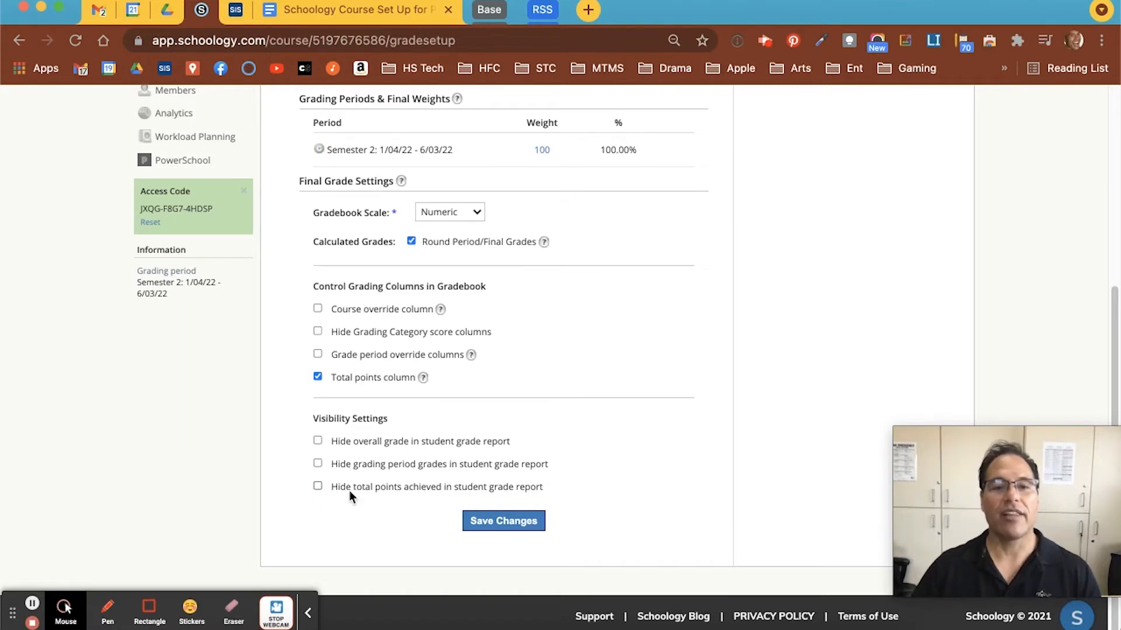
{"action": "left_click", "coordinate": [505, 525]}
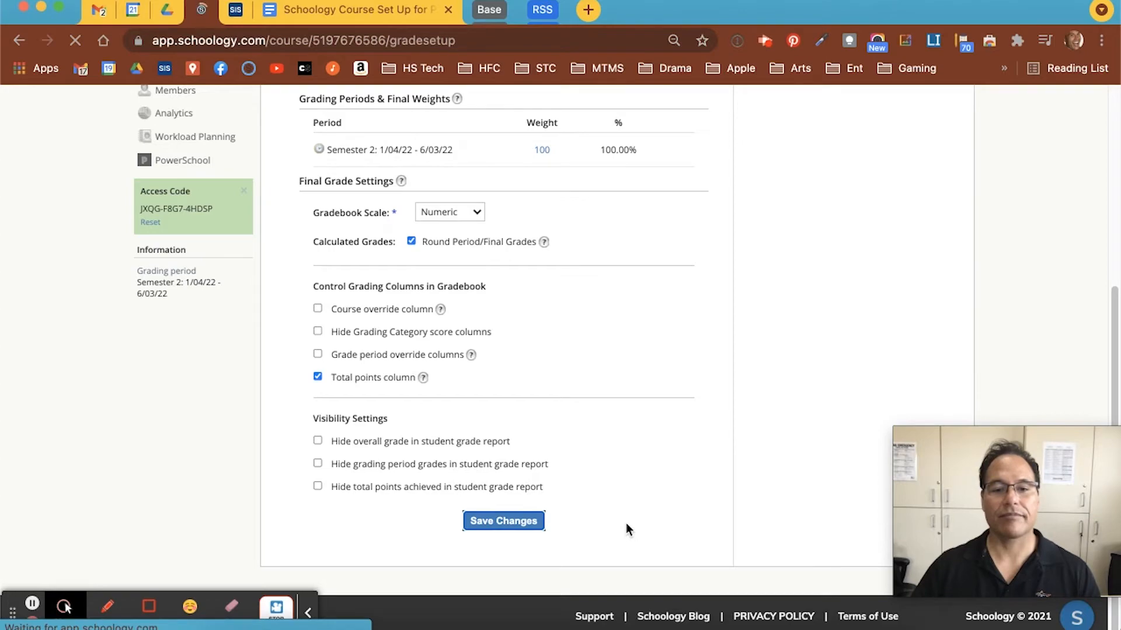
{"action": "key", "text": "alt+shift+s"}
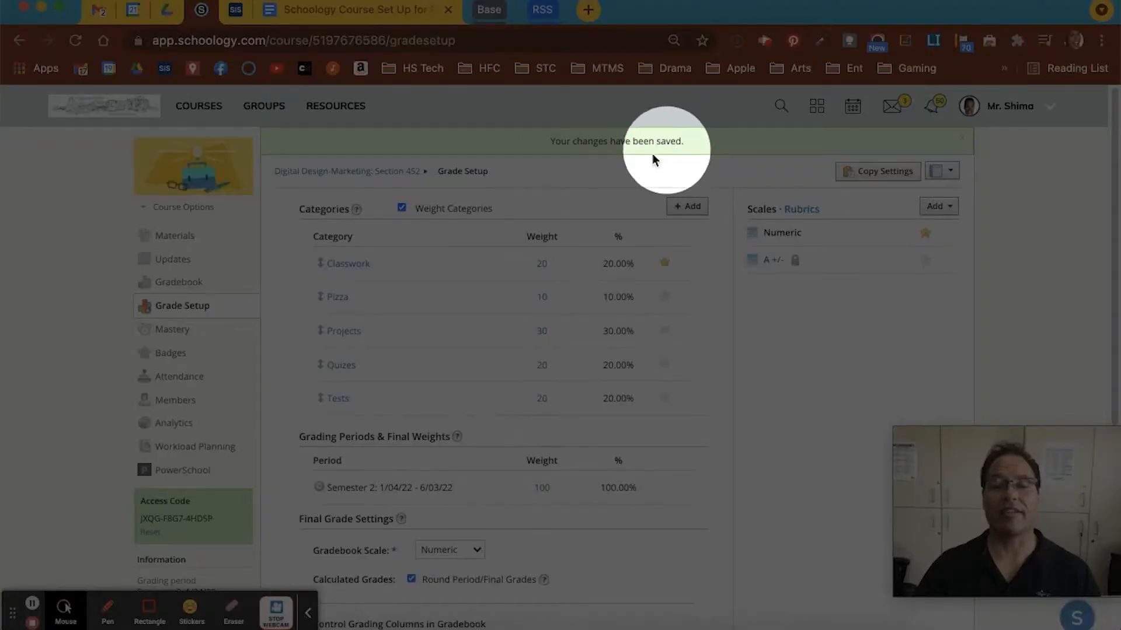
{"action": "key", "text": "alt+shift+s"}
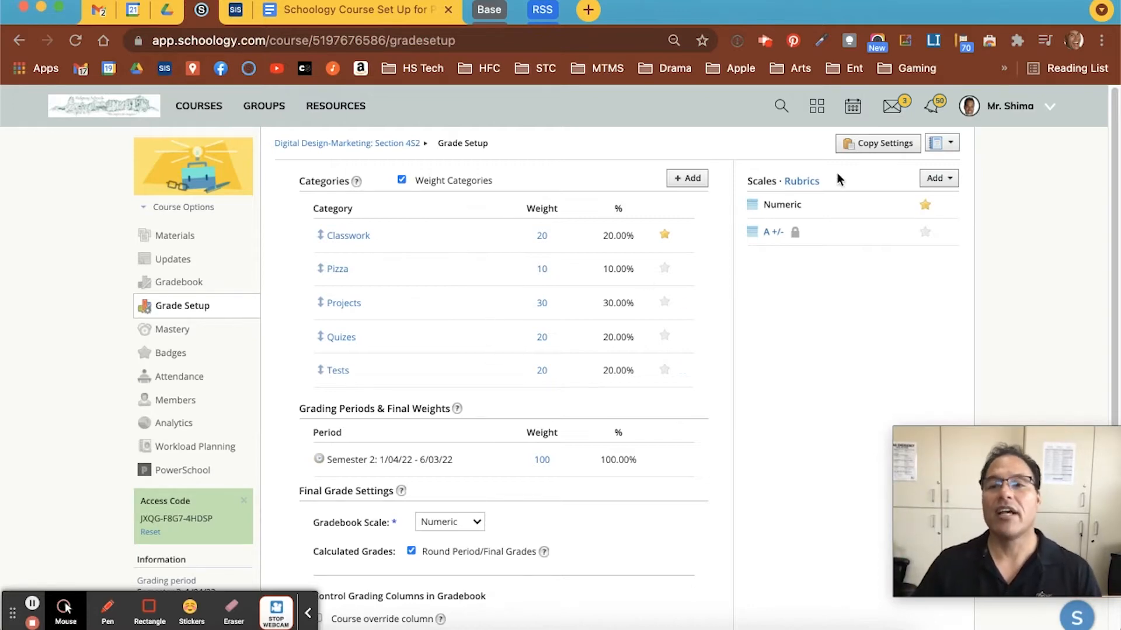
{"action": "key", "text": "alt+shift+f"}
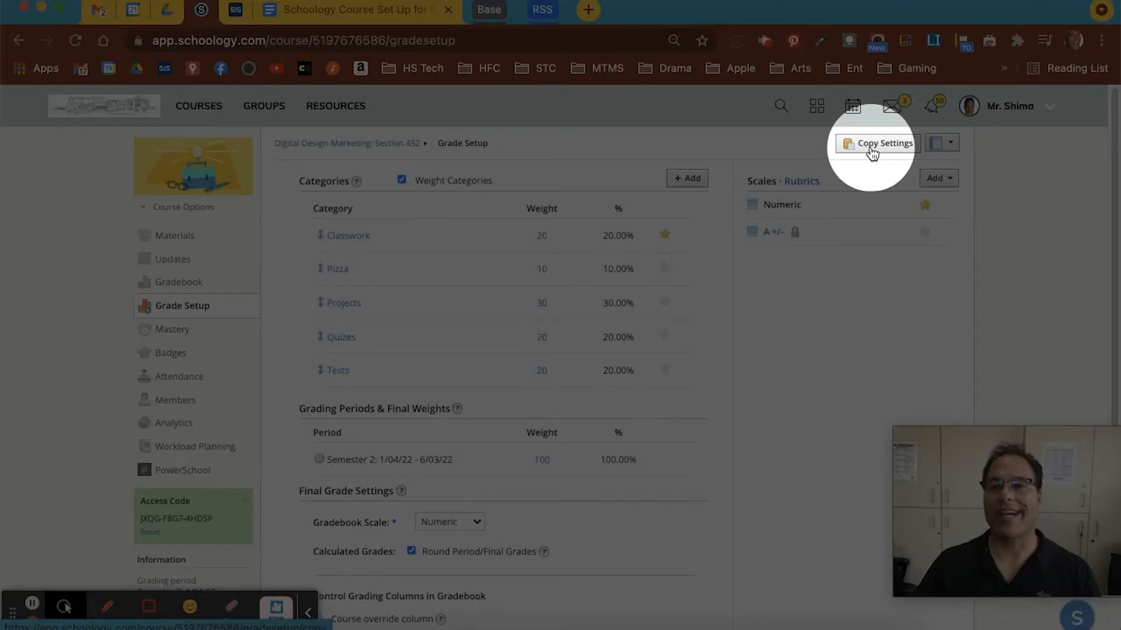
Set up copying only the categories to other sections, including Intro to Public Speaking & Tech 5S2 and MS ADVISORY 6B2, and cancel the copy.
{"action": "left_click", "coordinate": [871, 147]}
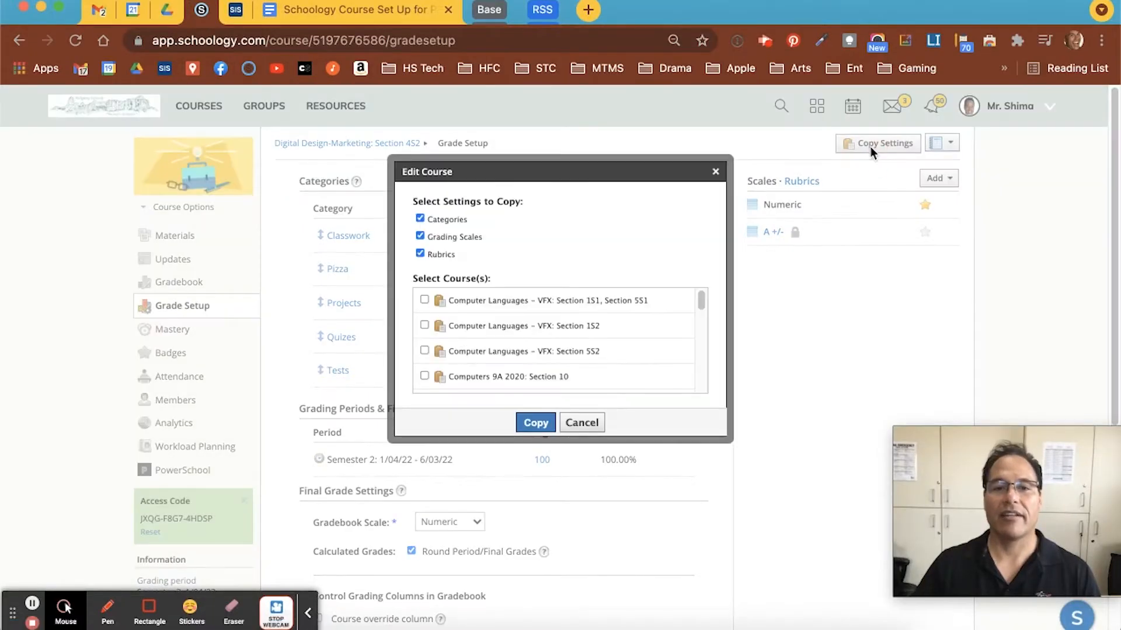
{"action": "left_click", "coordinate": [421, 237]}
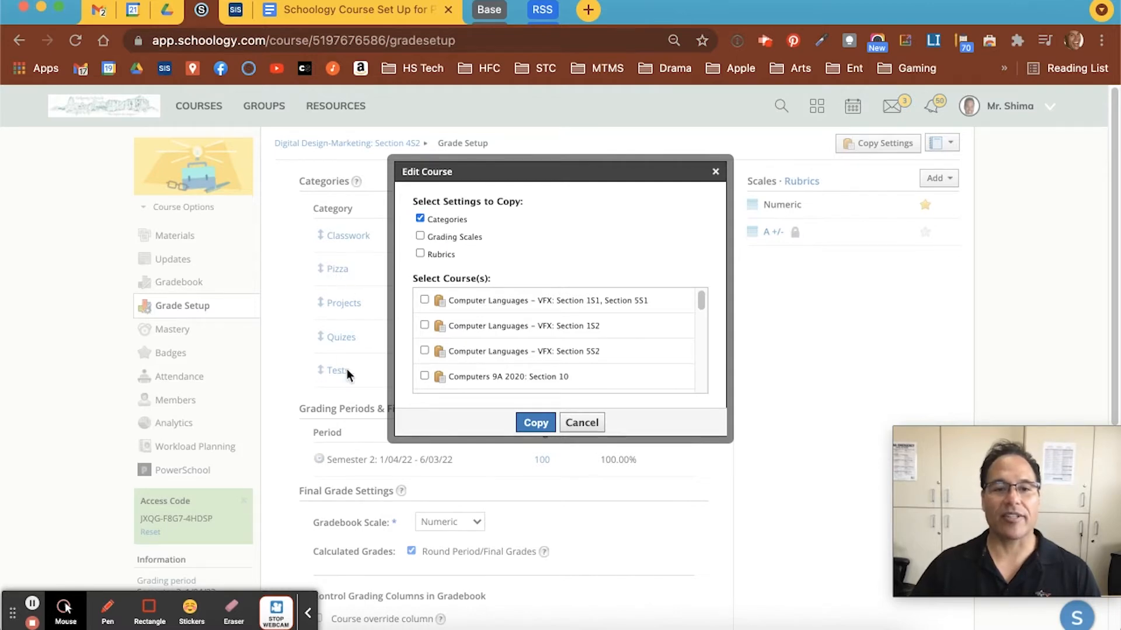
{"action": "scroll", "coordinate": [424, 349], "scroll_direction": "down", "scroll_amount": 5}
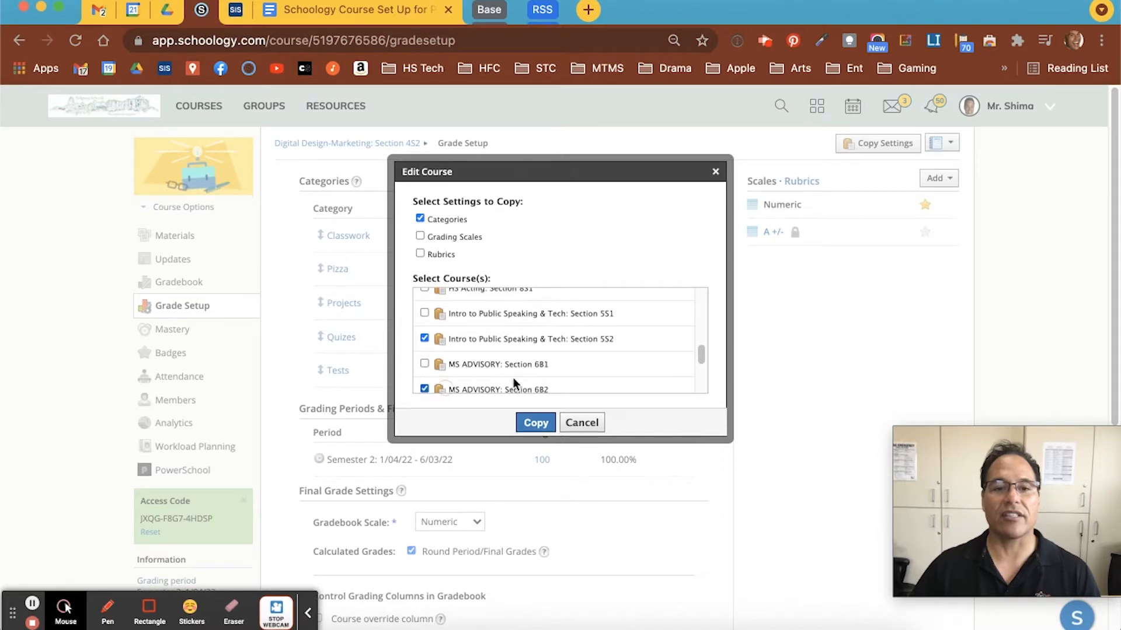
{"action": "scroll", "coordinate": [560, 350], "scroll_direction": "down", "scroll_amount": 5}
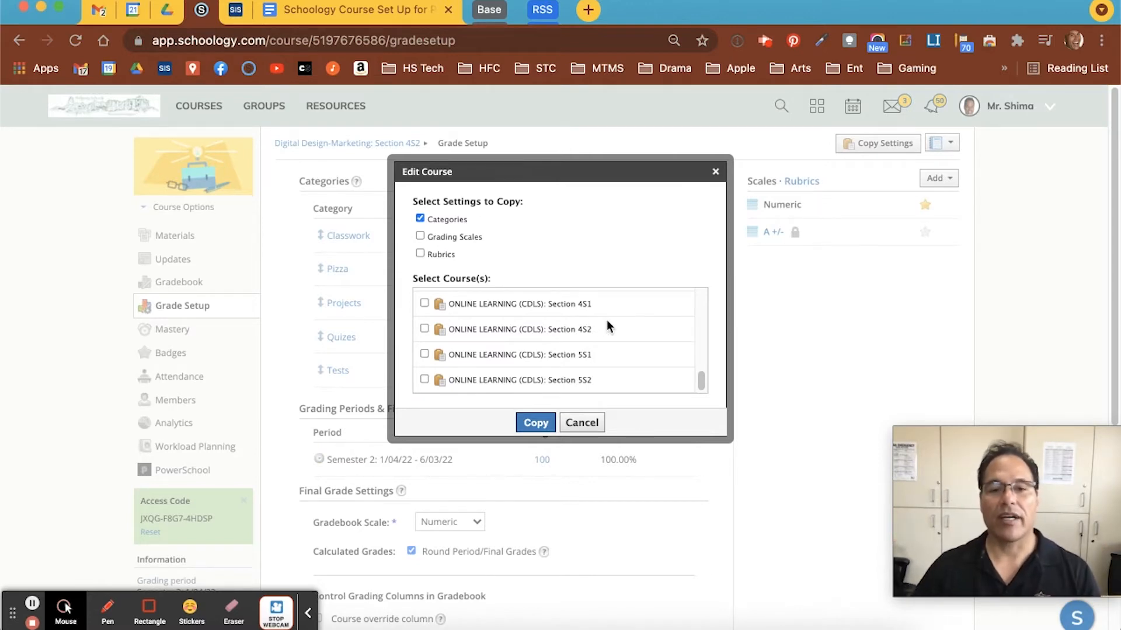
{"action": "left_click", "coordinate": [581, 422]}
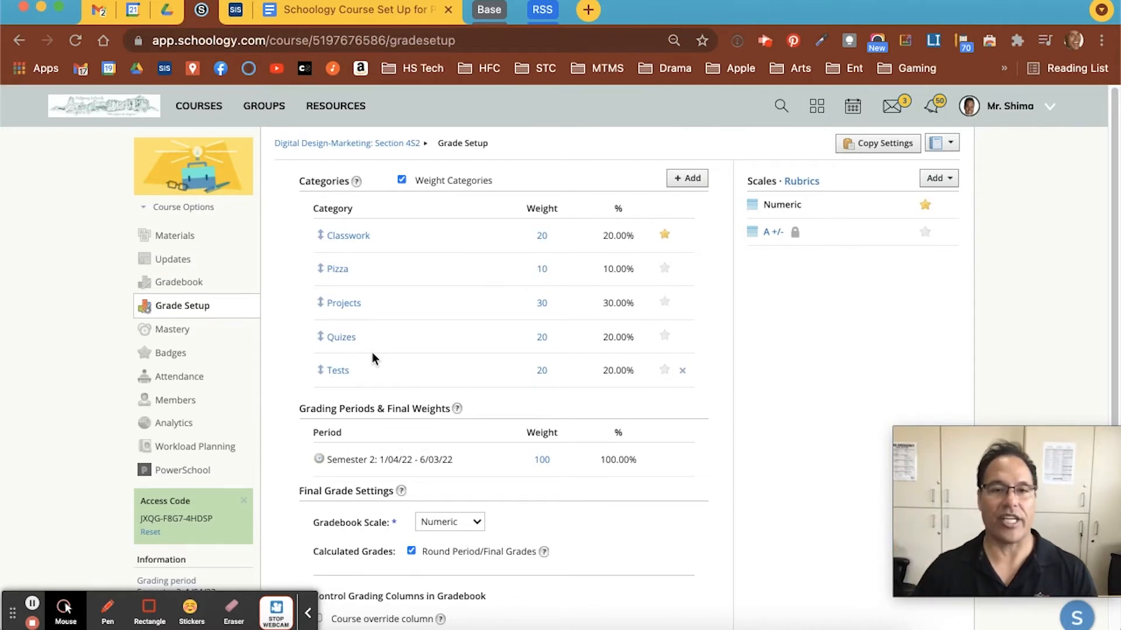
Switch to PowerSchool SIS, open PowerTeacher Pro and bring up its list of classes.
{"action": "left_click", "coordinate": [235, 12]}
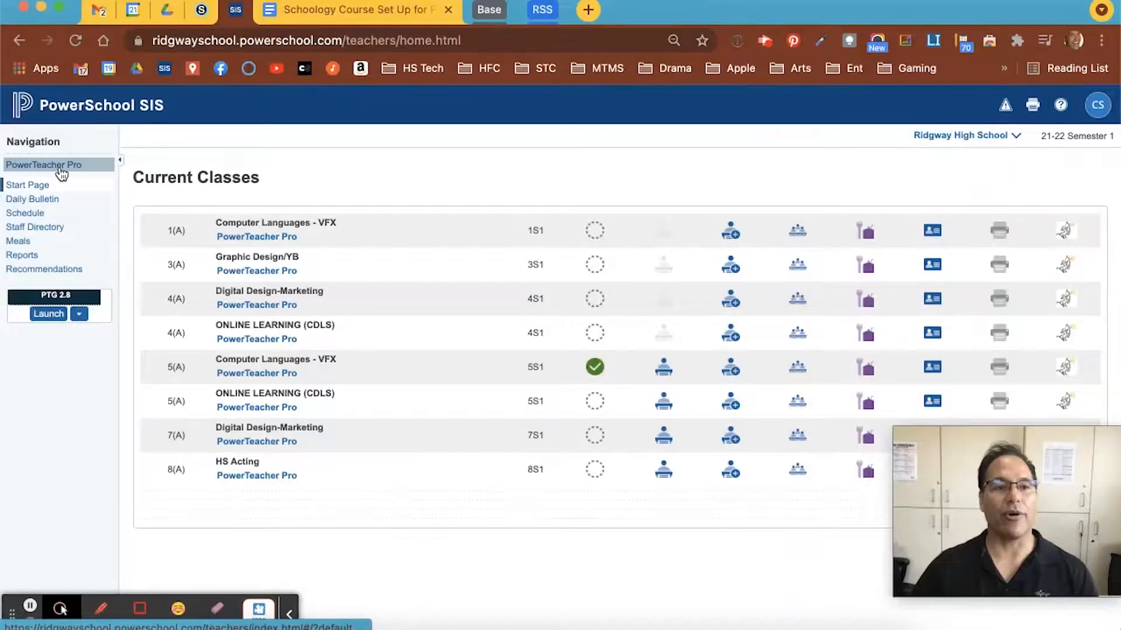
{"action": "left_click", "coordinate": [58, 167]}
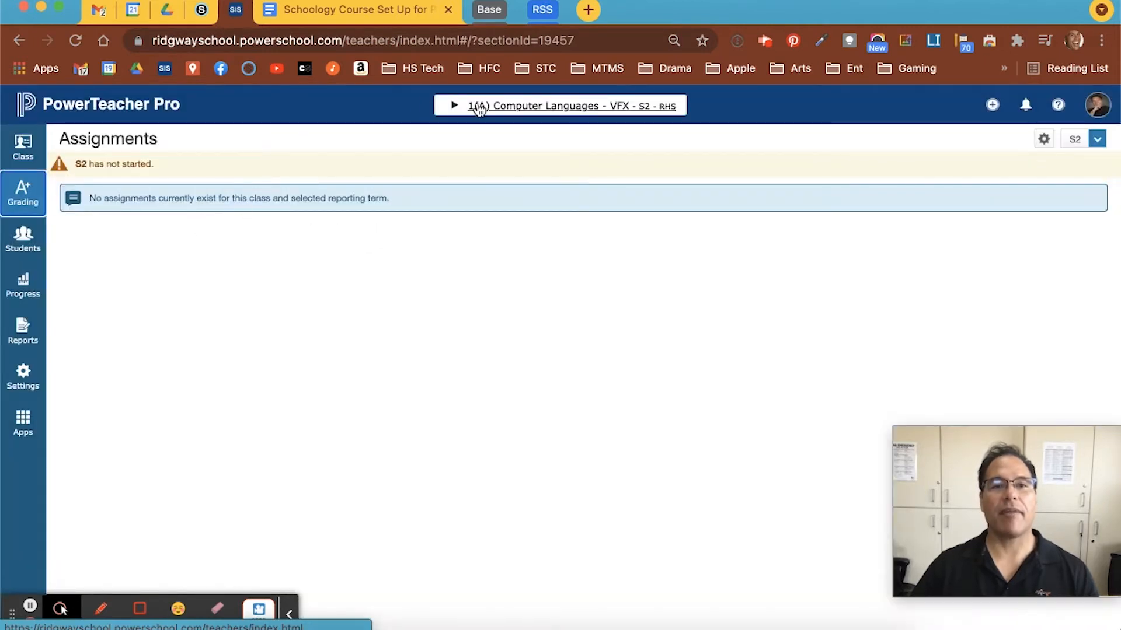
{"action": "left_click", "coordinate": [454, 107]}
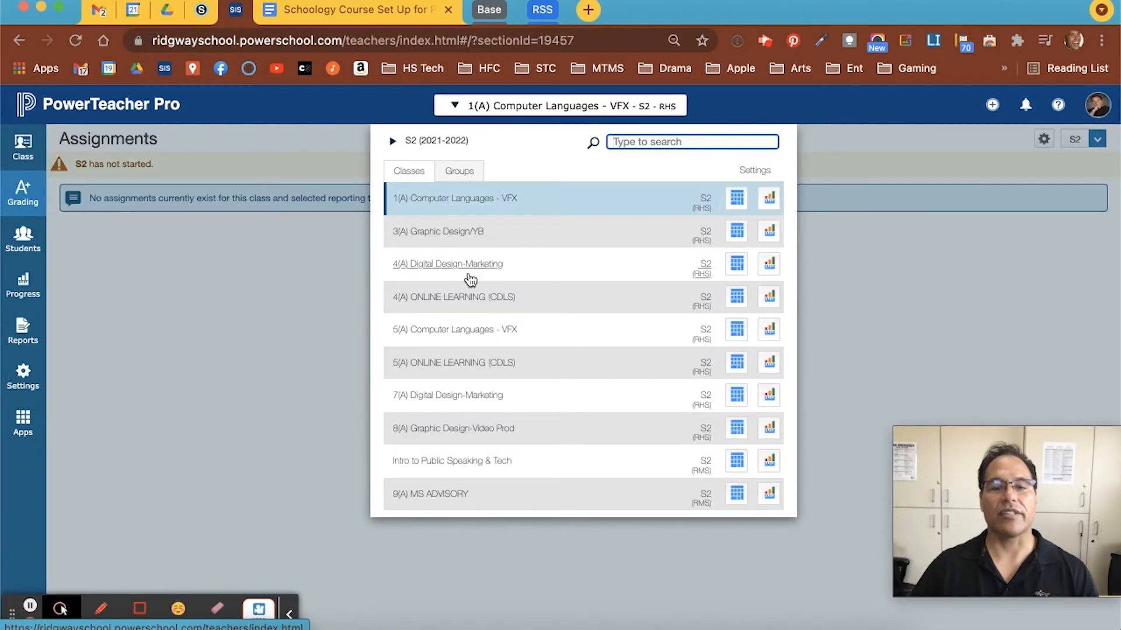
Switch the class list to Semester 1 of 2021-2022 and back to Semester 2.
{"action": "left_click", "coordinate": [393, 142]}
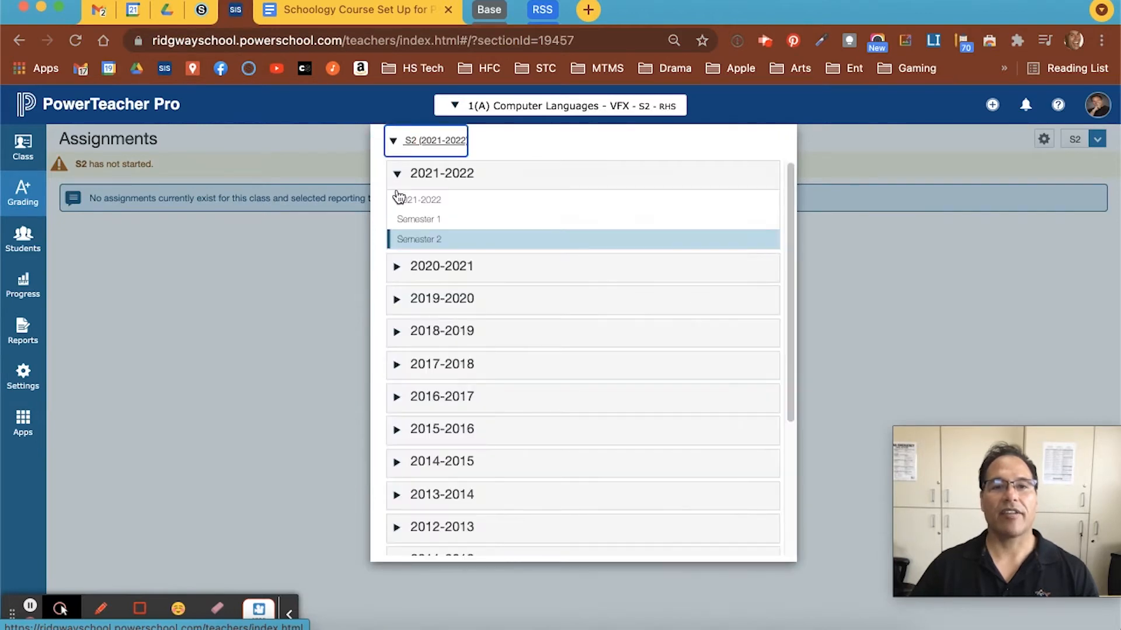
{"action": "left_click", "coordinate": [419, 220]}
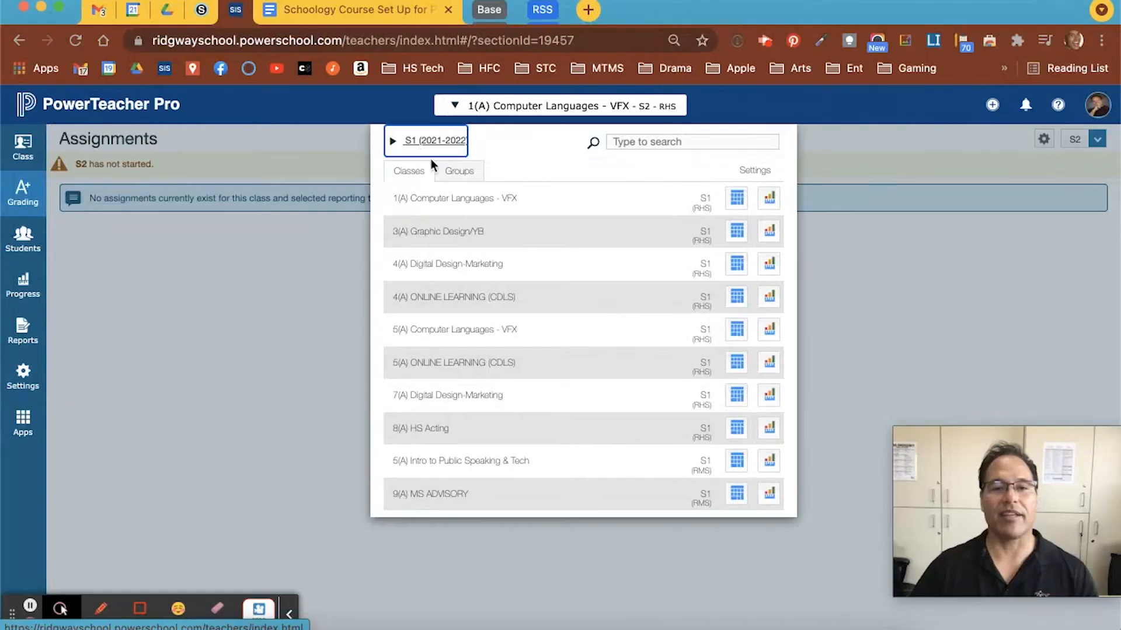
{"action": "left_click", "coordinate": [396, 143]}
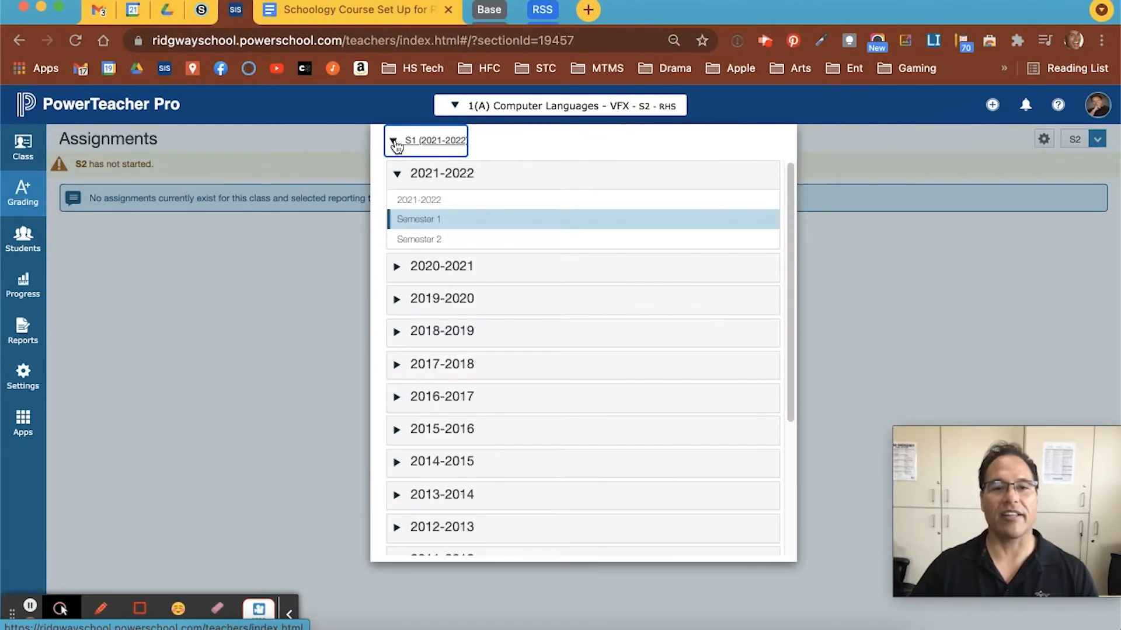
{"action": "left_click", "coordinate": [419, 240]}
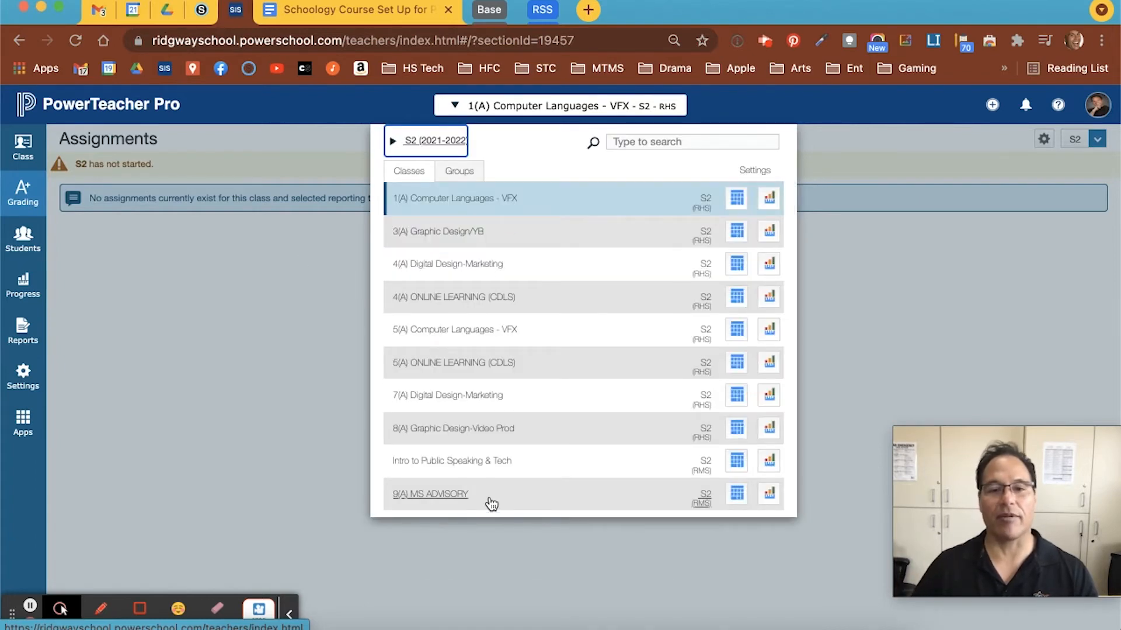
Open the Semester 2 class 4(A) Digital Design-Marketing and start a new grading category.
{"action": "left_click", "coordinate": [454, 268]}
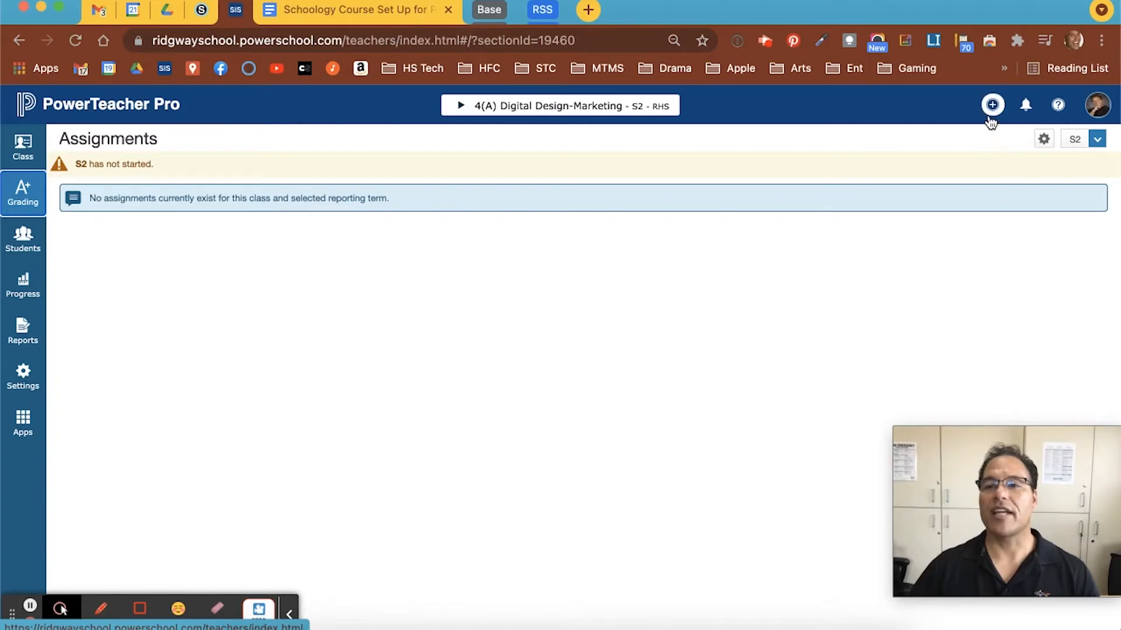
{"action": "key", "text": "alt+f"}
{"action": "key", "text": "alt+f"}
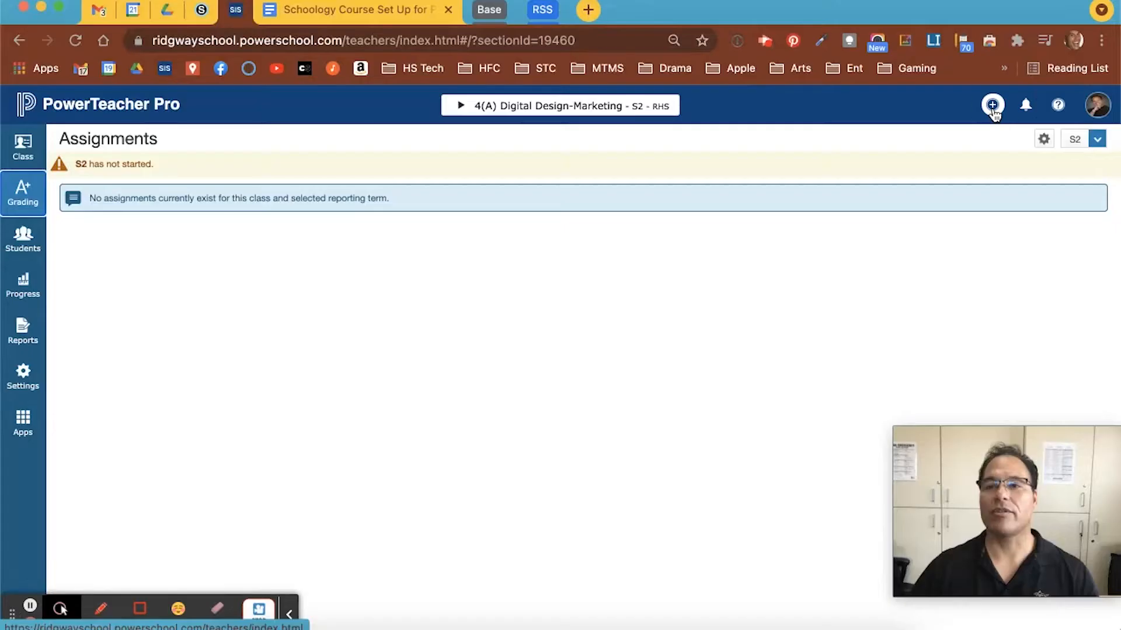
{"action": "left_click", "coordinate": [992, 105]}
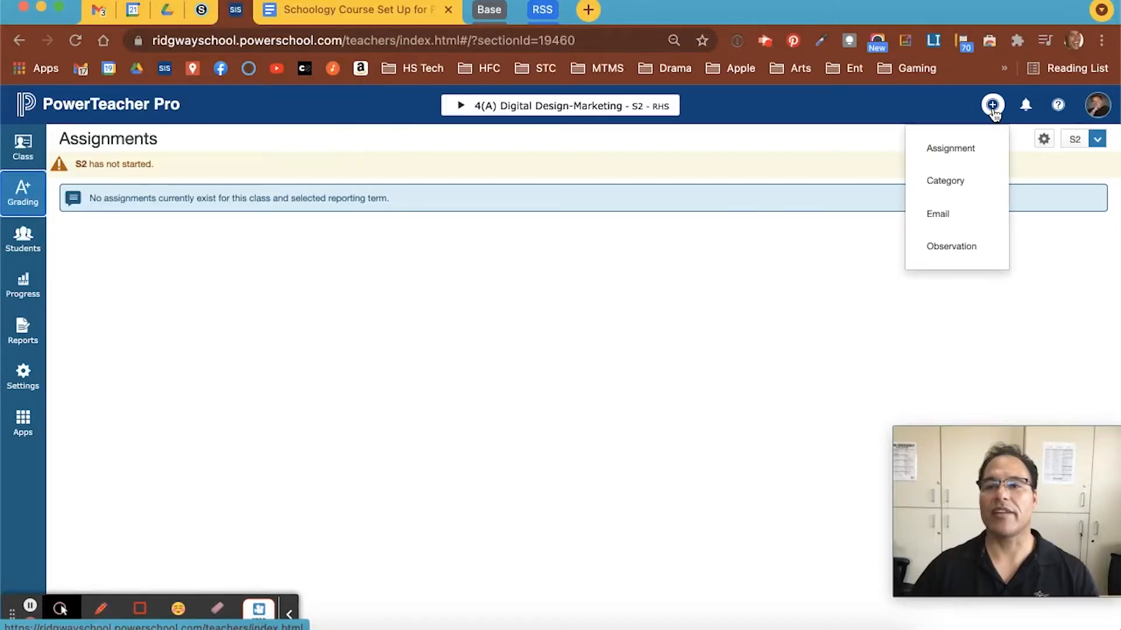
{"action": "left_click", "coordinate": [944, 182]}
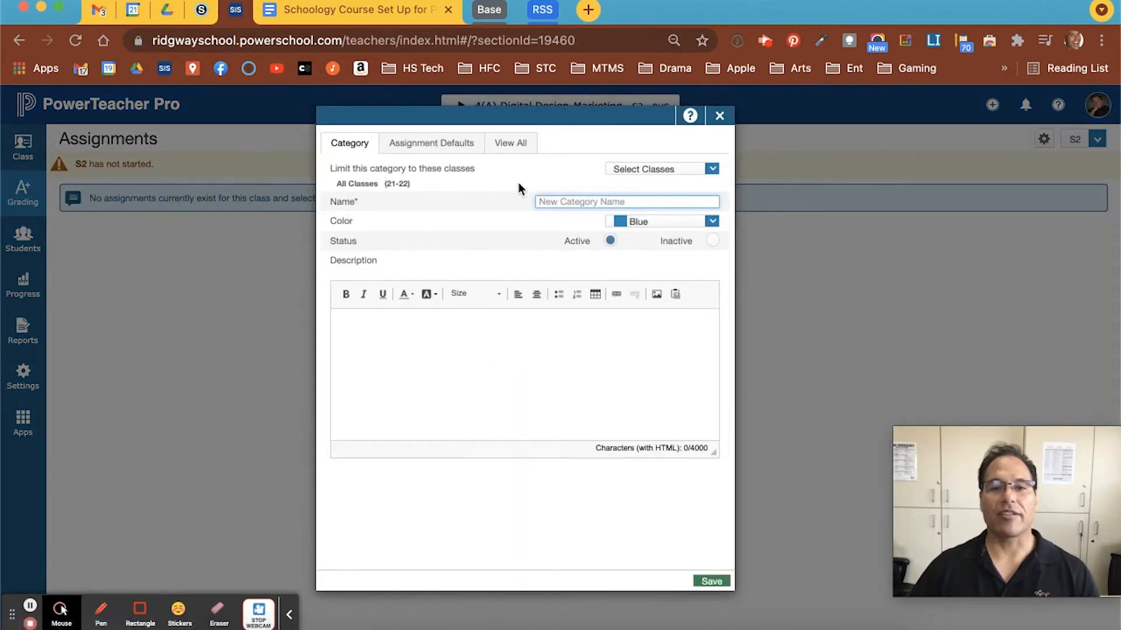
Examine all existing grading categories and check which ones are district created.
{"action": "key", "text": "alt+f"}
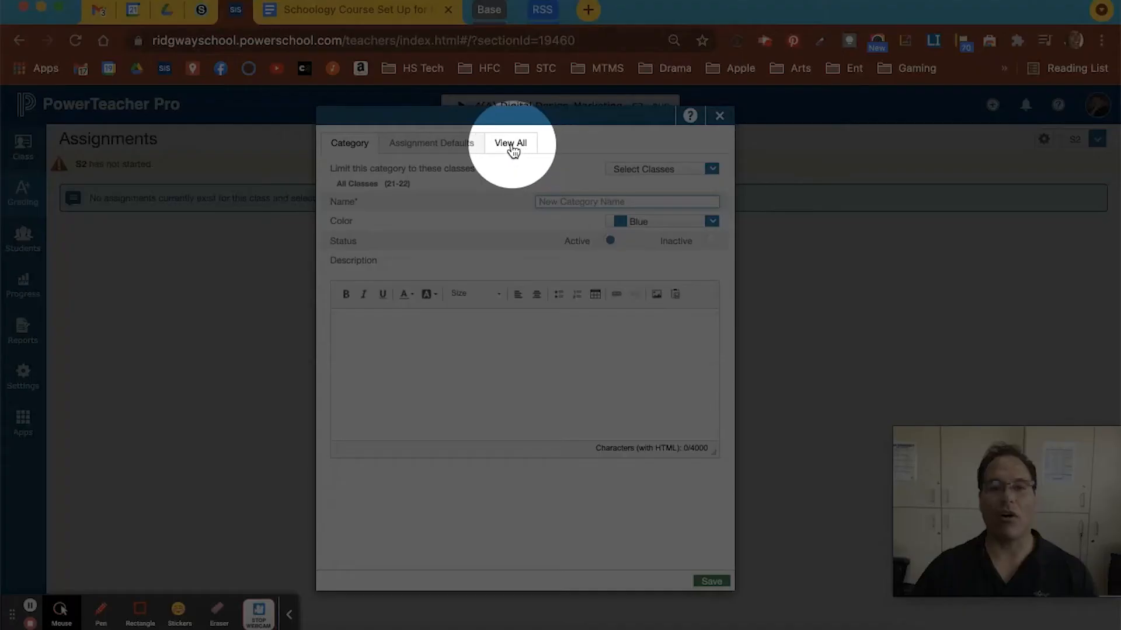
{"action": "key", "text": "alt+f"}
{"action": "left_click", "coordinate": [512, 145]}
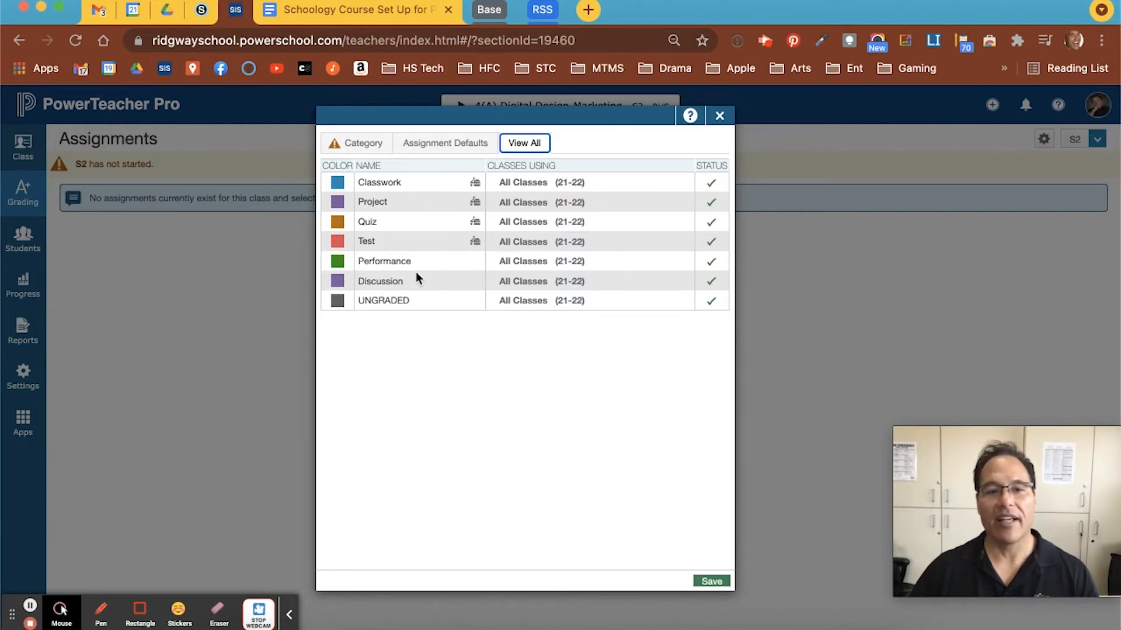
{"action": "key", "text": "F1"}
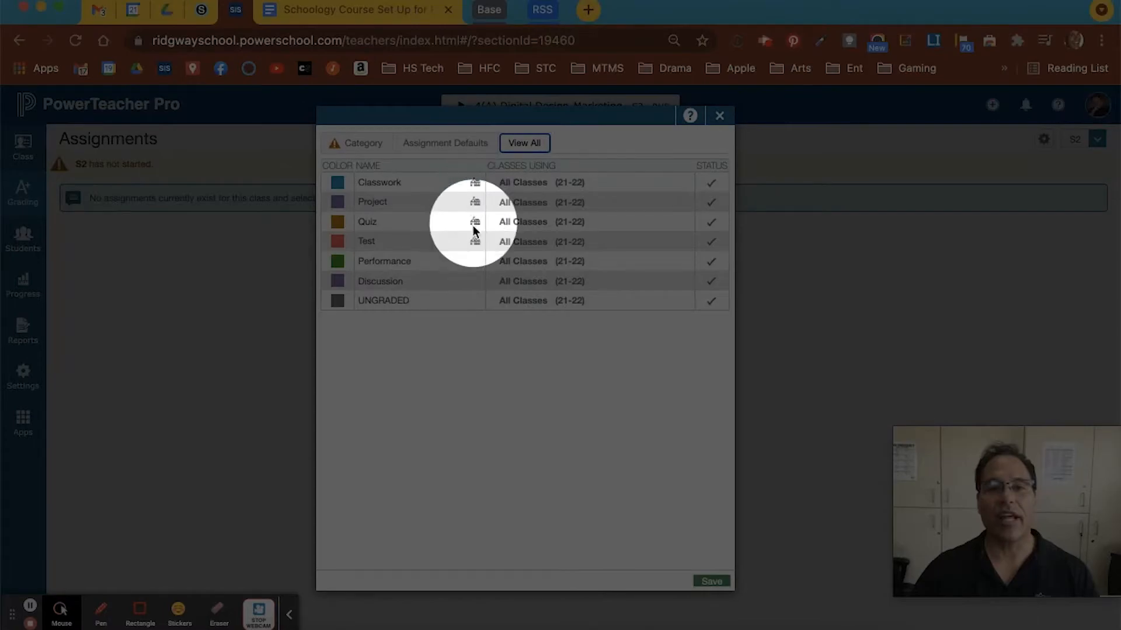
{"action": "key", "text": "F1"}
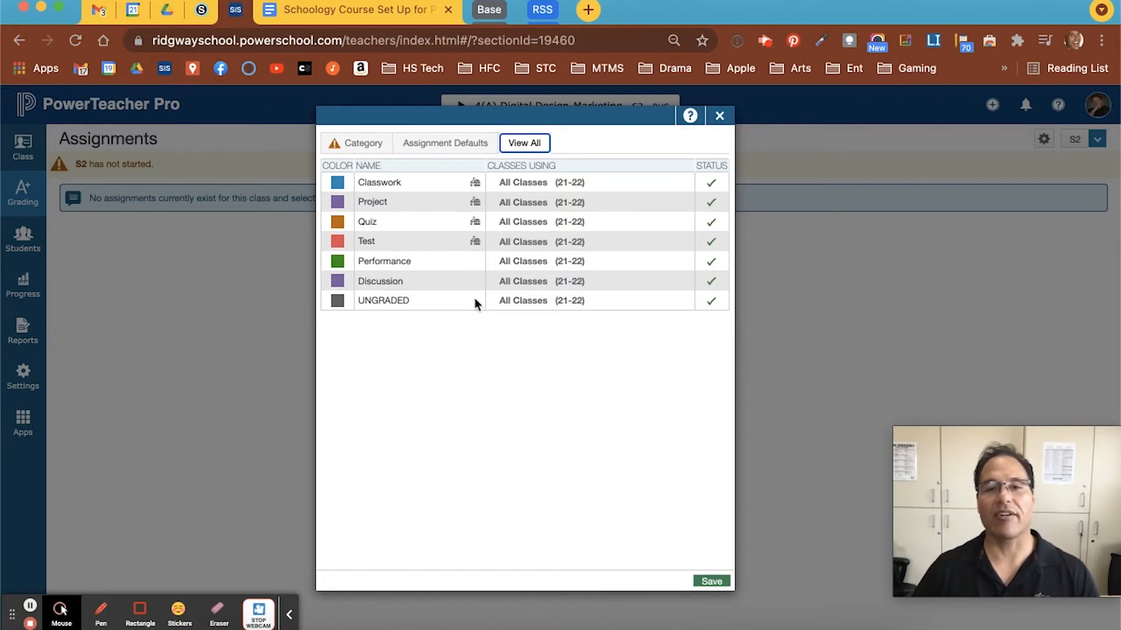
Name the new category Pizza, set its color to Tan and save it.
{"action": "left_click", "coordinate": [360, 145]}
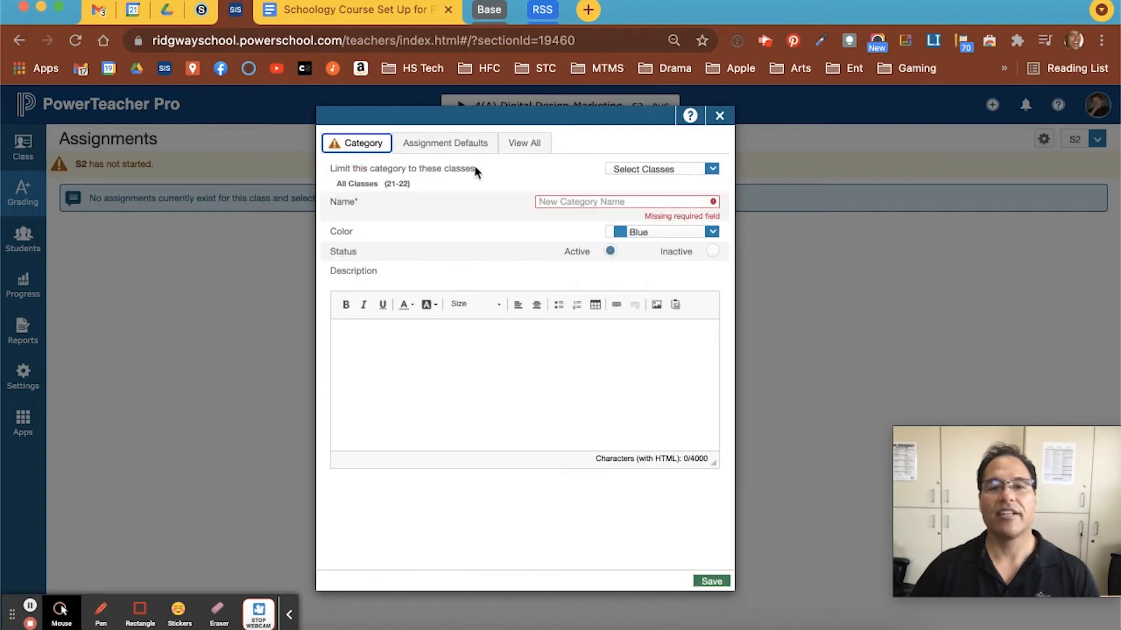
{"action": "left_click", "coordinate": [602, 203]}
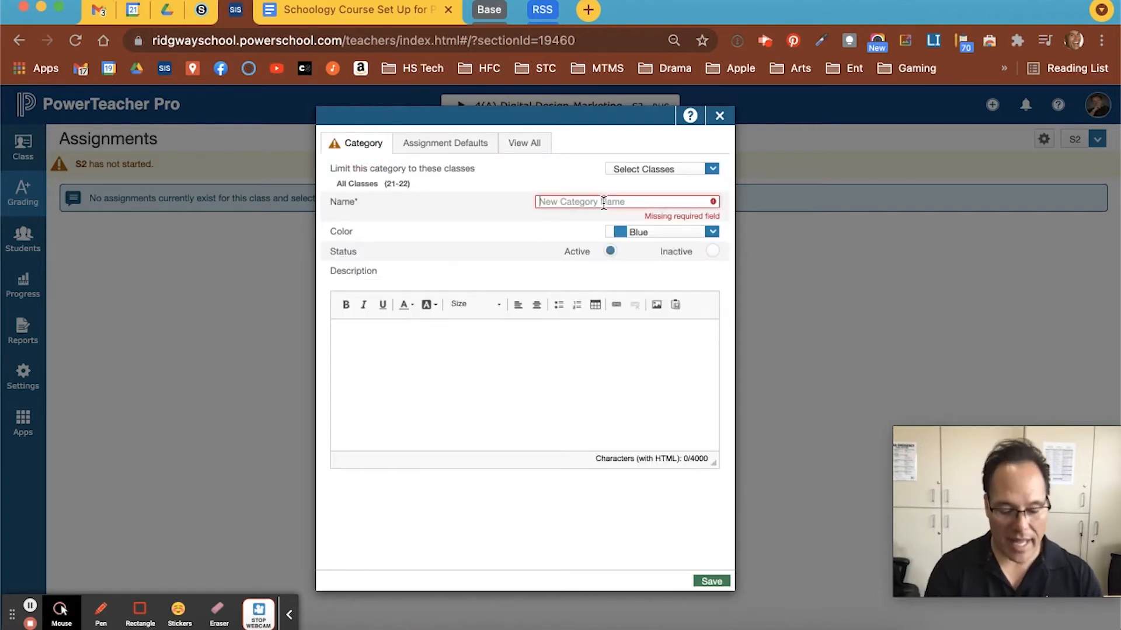
{"action": "type", "text": "Plzza"}
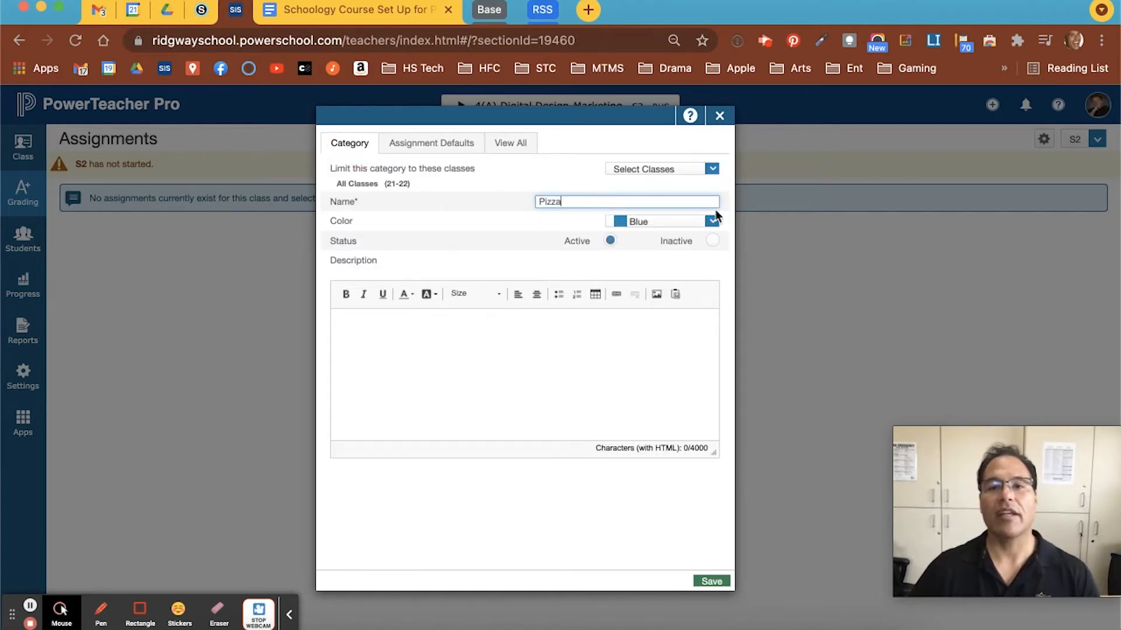
{"action": "left_click", "coordinate": [713, 222]}
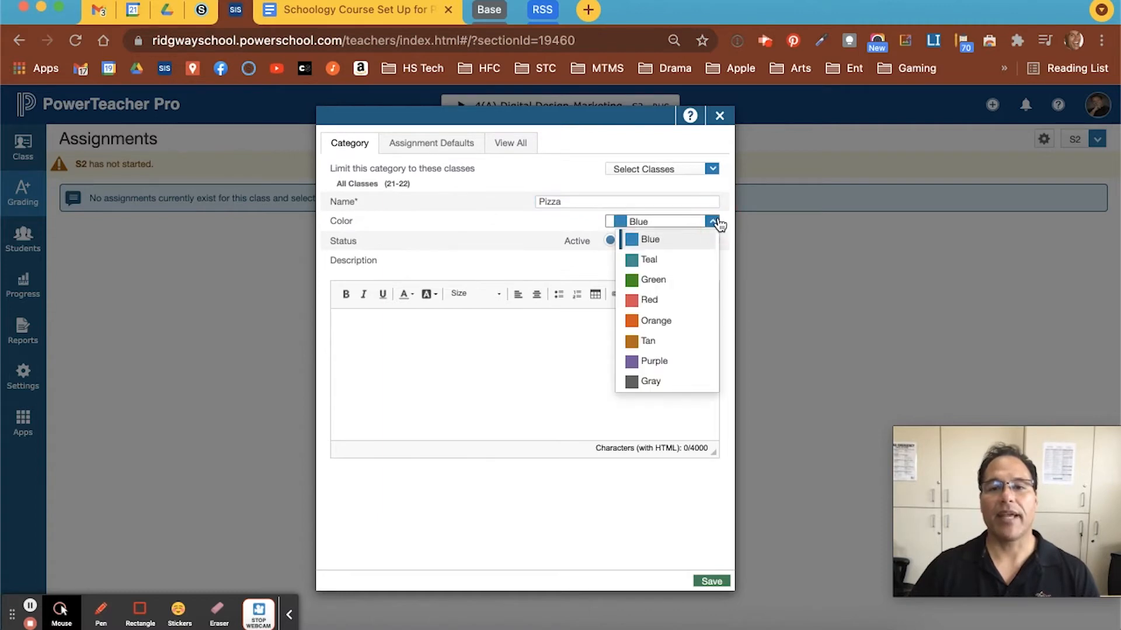
{"action": "left_click", "coordinate": [651, 342]}
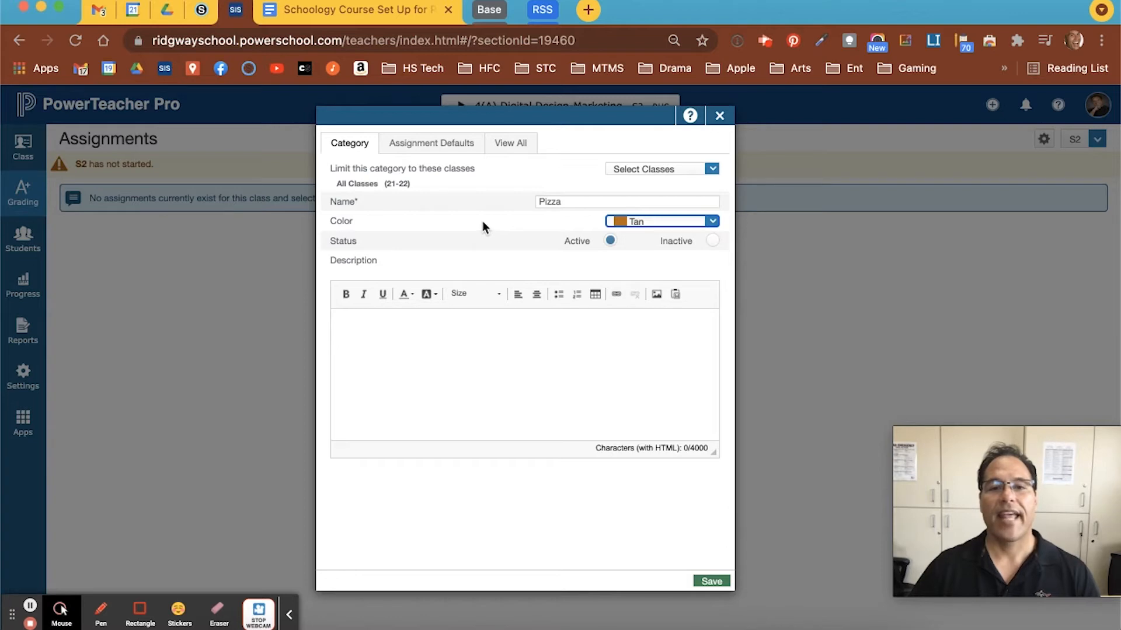
{"action": "left_click", "coordinate": [713, 583]}
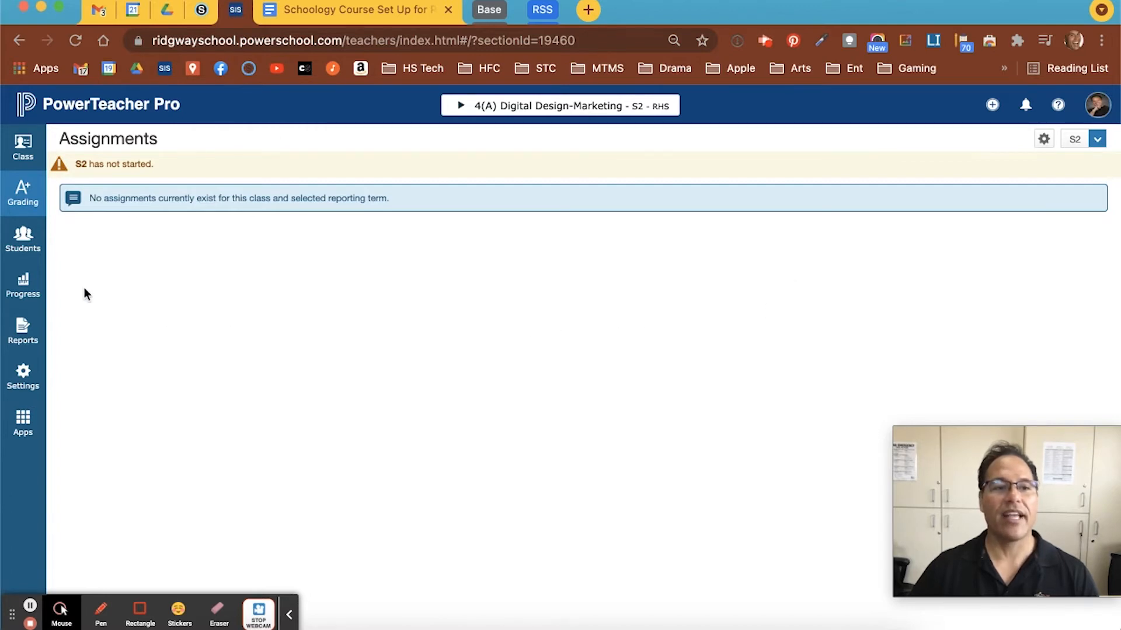
Open the gradebook's categories list, view the Pizza category's edit form and close it without changes.
{"action": "left_click", "coordinate": [25, 206]}
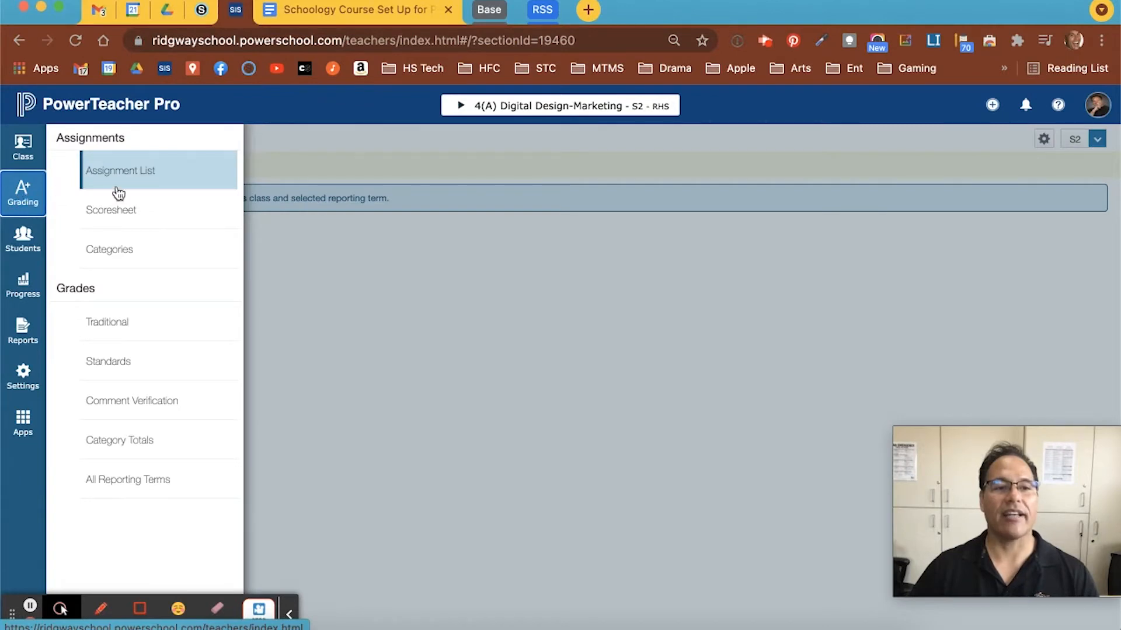
{"action": "left_click", "coordinate": [109, 251]}
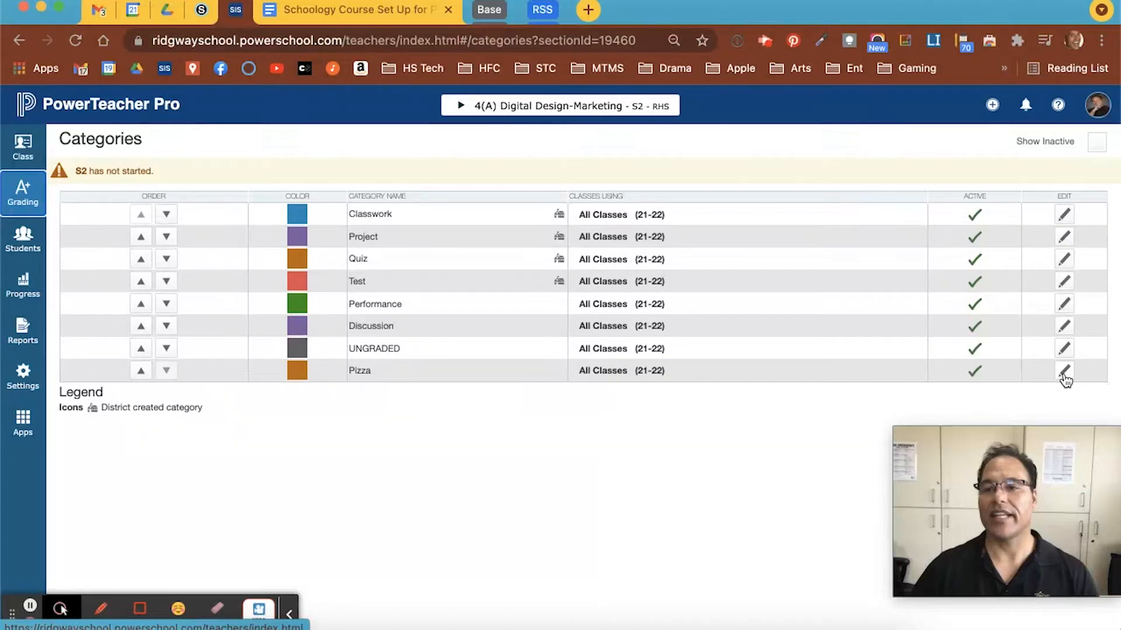
{"action": "left_click", "coordinate": [1064, 373]}
{"action": "left_click", "coordinate": [344, 583]}
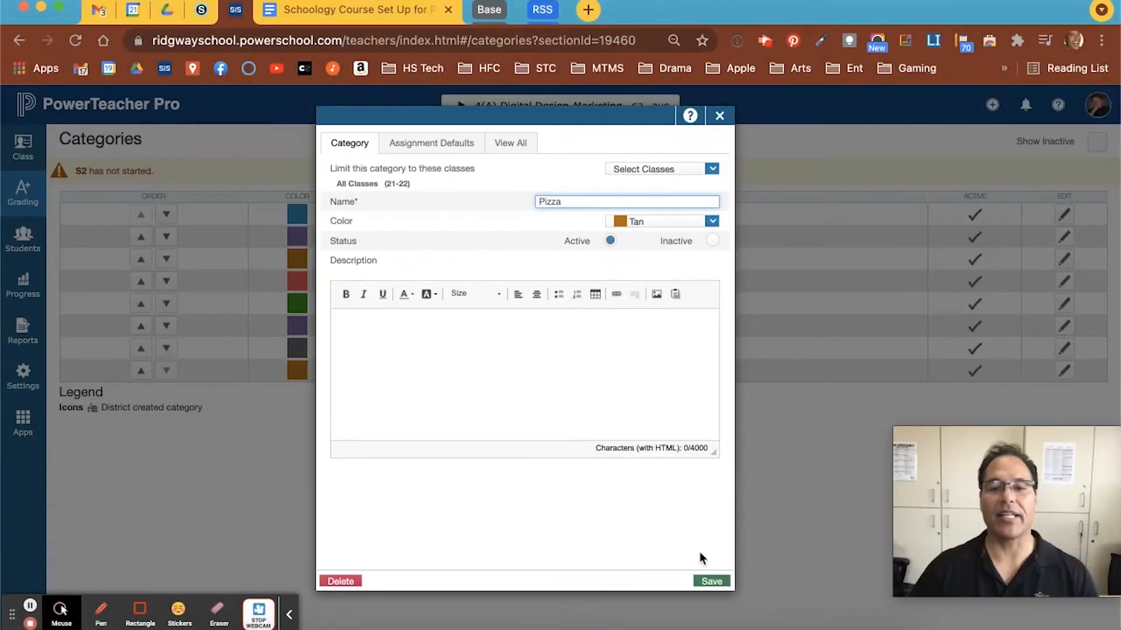
{"action": "left_click", "coordinate": [719, 116]}
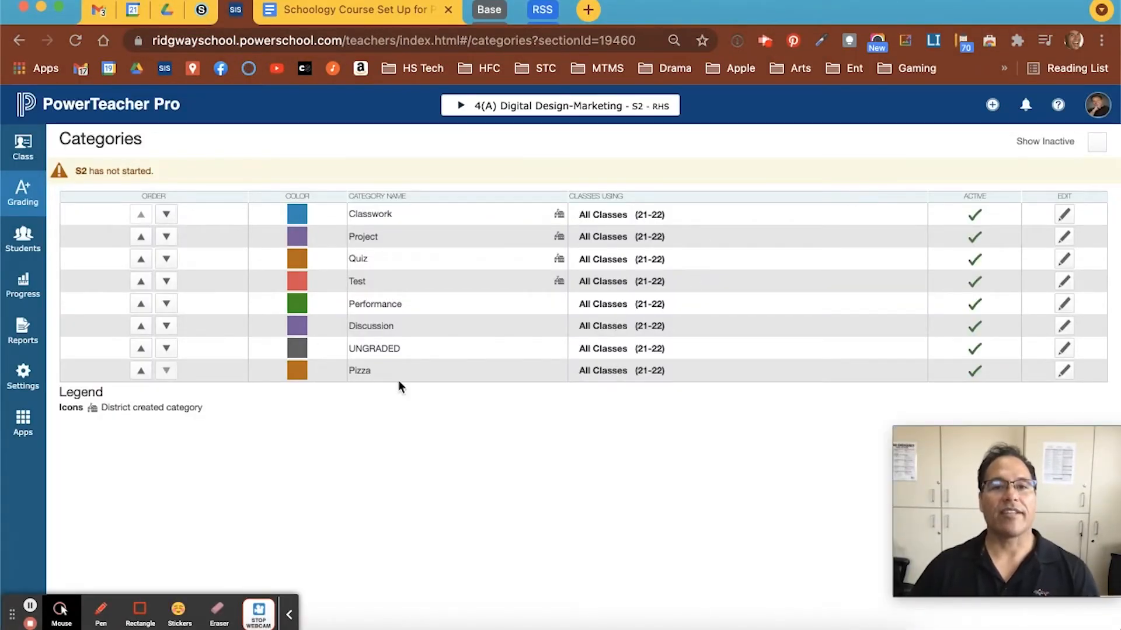
Switch back to Schoology and open the category mapping configuration in the course's PowerSchool integration.
{"action": "left_click", "coordinate": [201, 12]}
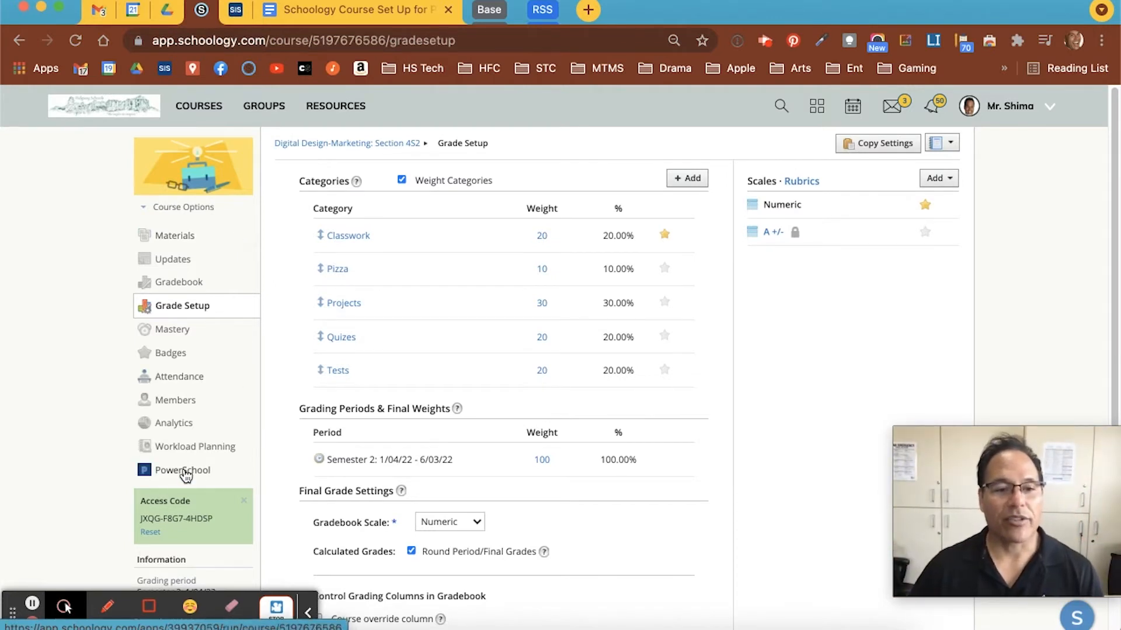
{"action": "key", "text": "F1"}
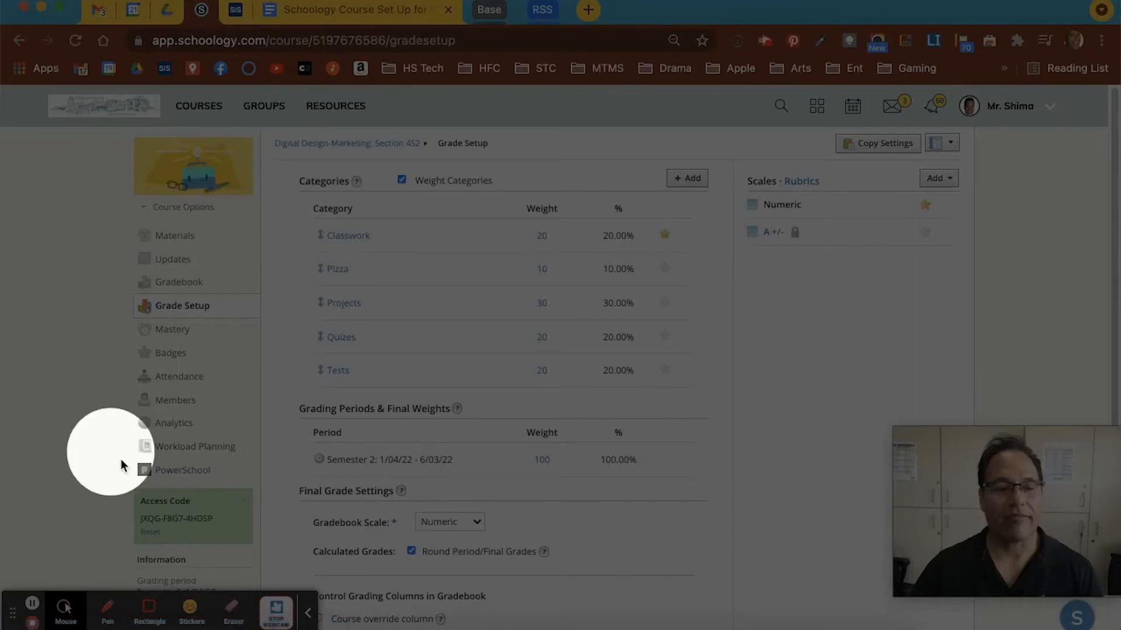
{"action": "key", "text": "F1"}
{"action": "left_click", "coordinate": [162, 473]}
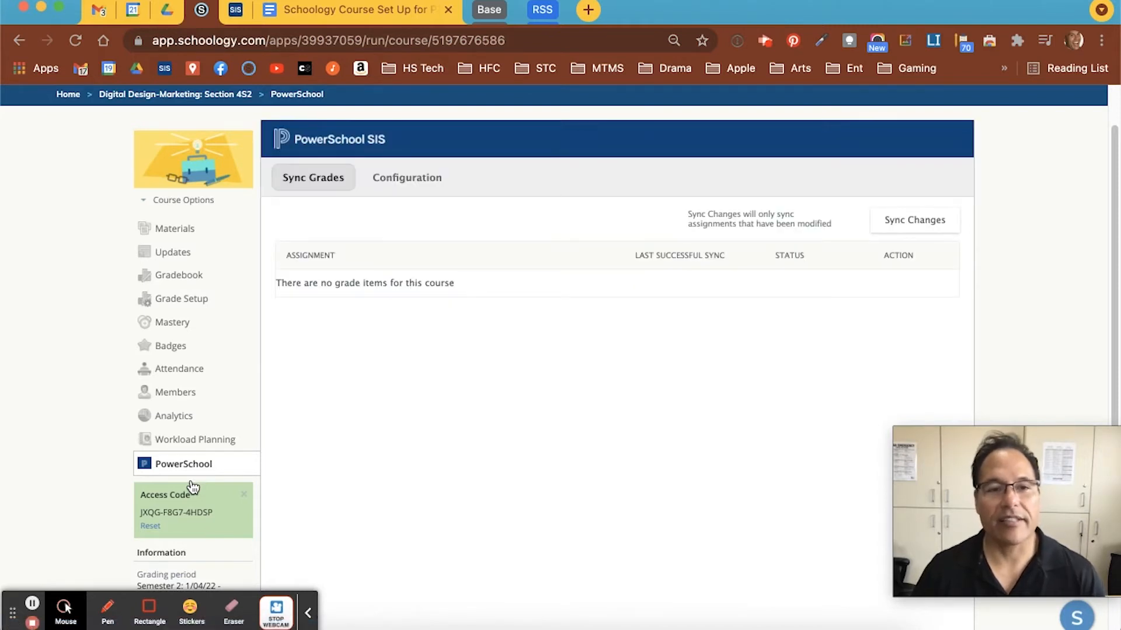
{"action": "key", "text": "F1"}
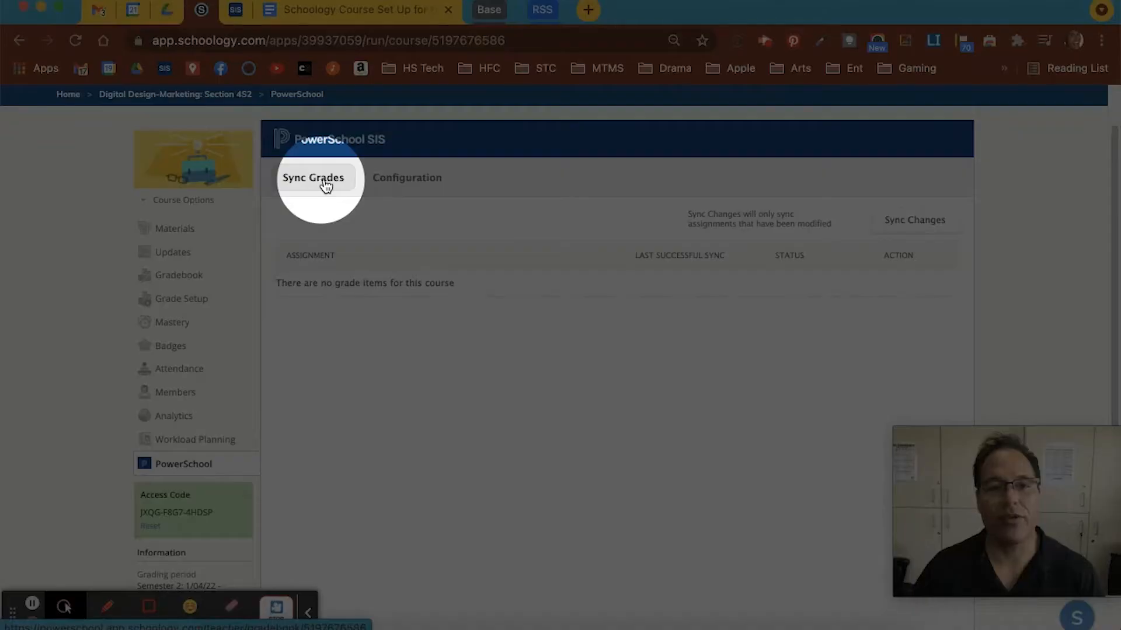
{"action": "key", "text": "F1"}
{"action": "left_click", "coordinate": [399, 182]}
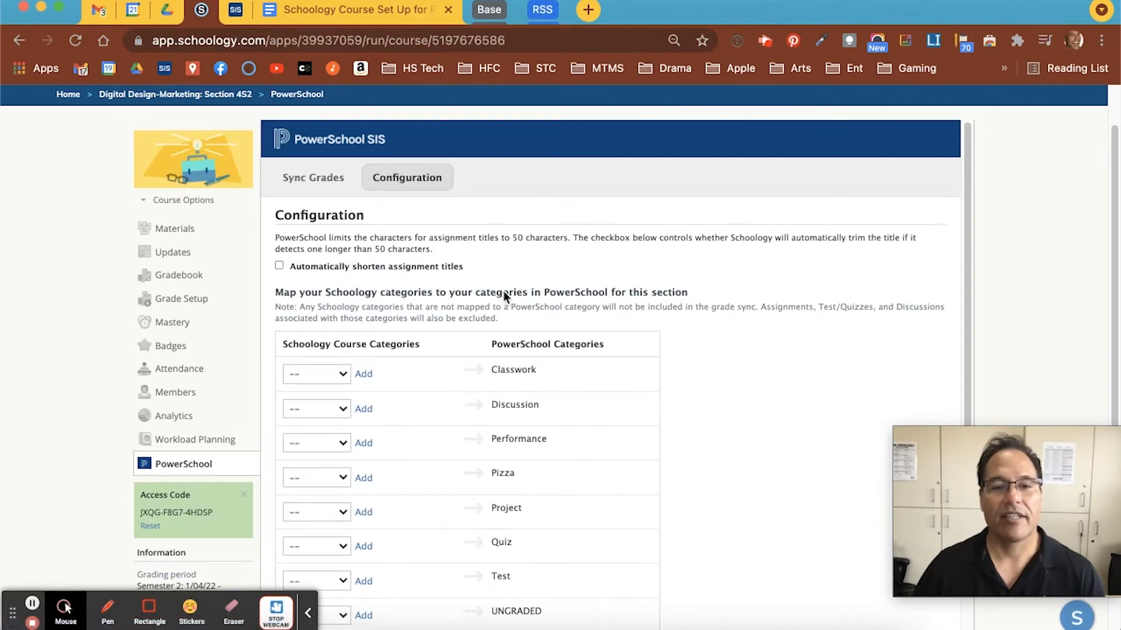
Turn on automatic shortening of assignment titles in the PowerSchool configuration.
{"action": "scroll", "coordinate": [504, 290], "scroll_direction": "down", "scroll_amount": 1}
{"action": "scroll", "coordinate": [534, 270], "scroll_direction": "down", "scroll_amount": 1}
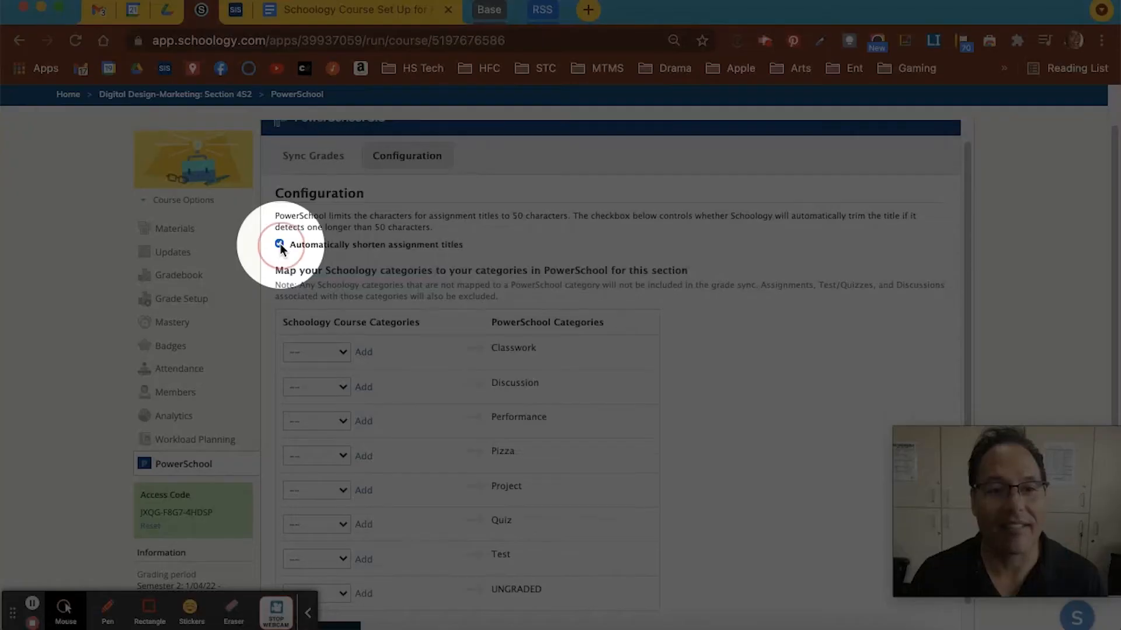
{"action": "left_click", "coordinate": [280, 246]}
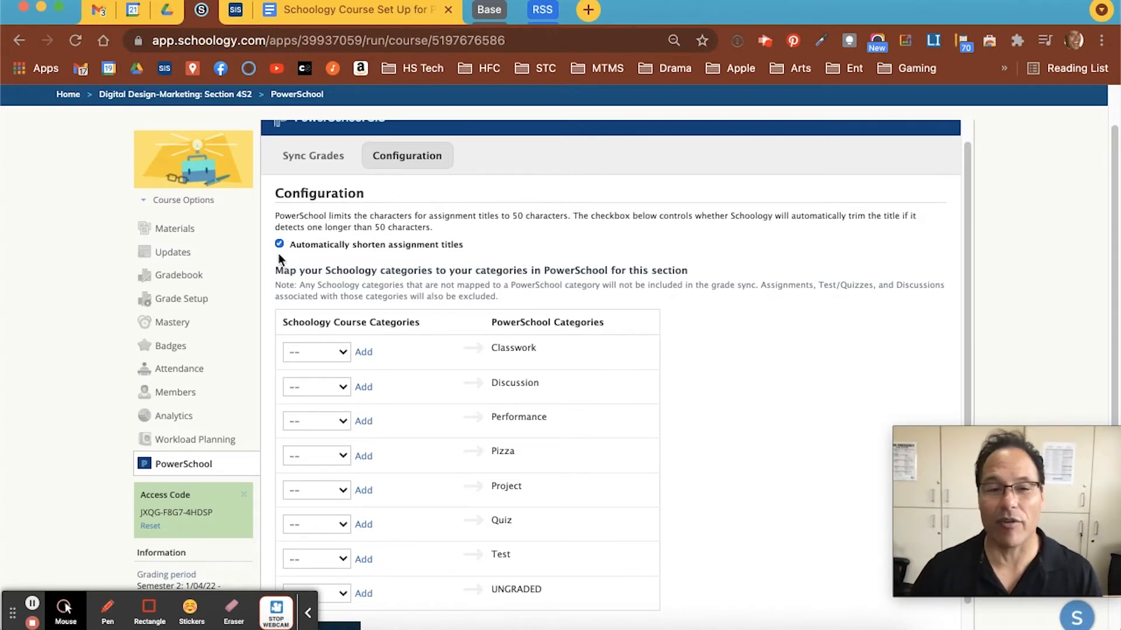
Map the Schoology Classwork category to the PowerSchool Classwork category.
{"action": "scroll", "coordinate": [376, 315], "scroll_direction": "down", "scroll_amount": 1}
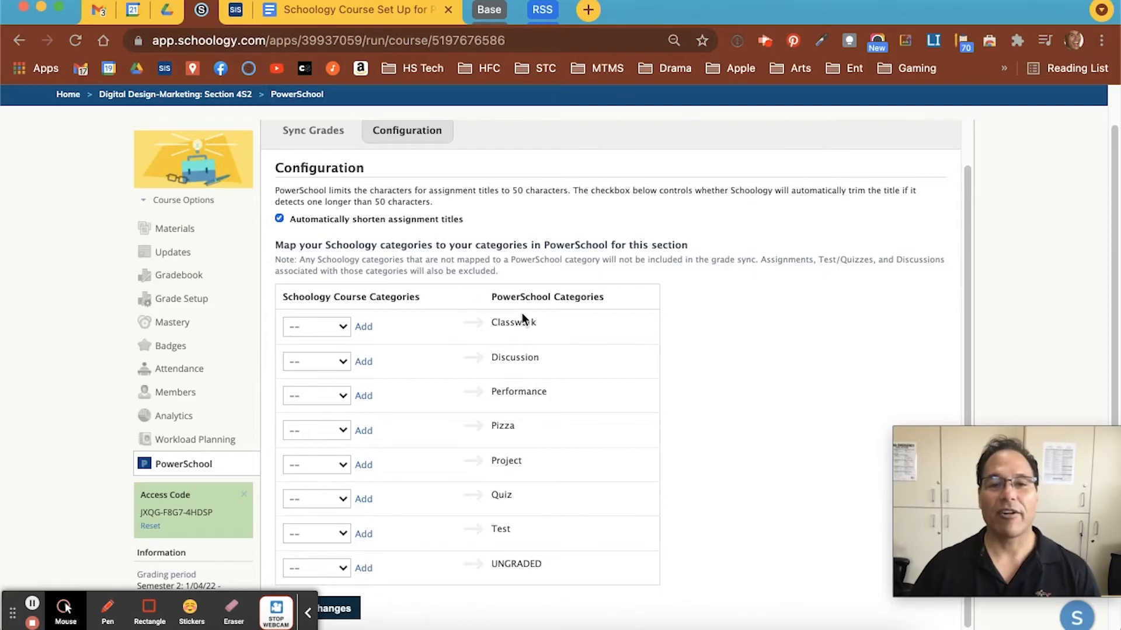
{"action": "key", "text": "alt+f"}
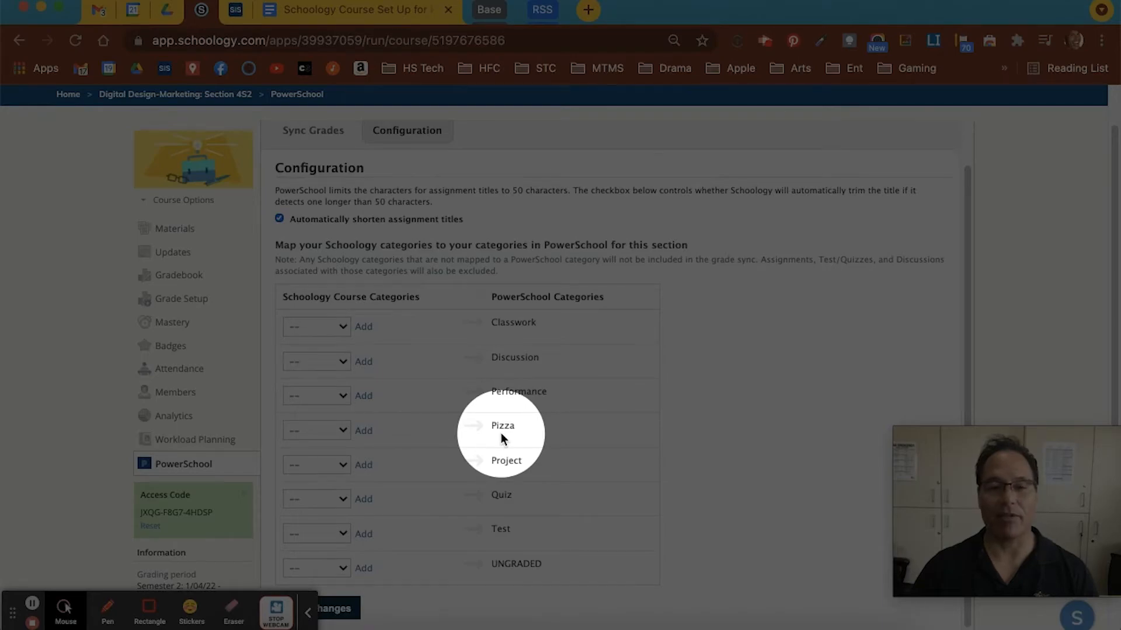
{"action": "key", "text": "alt+f"}
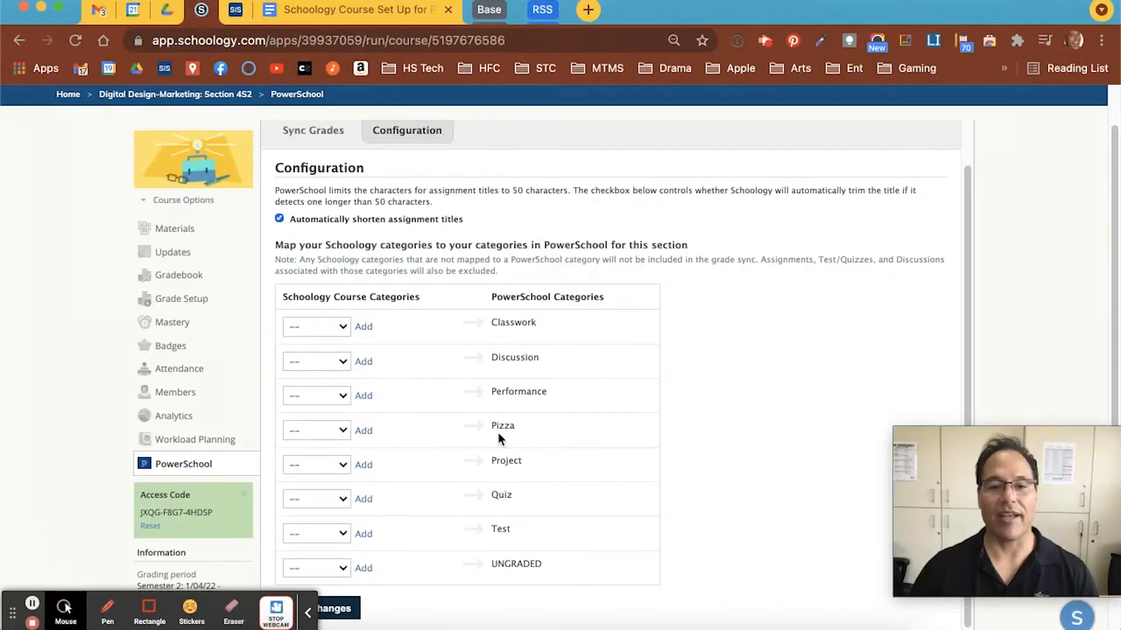
{"action": "left_click", "coordinate": [337, 330]}
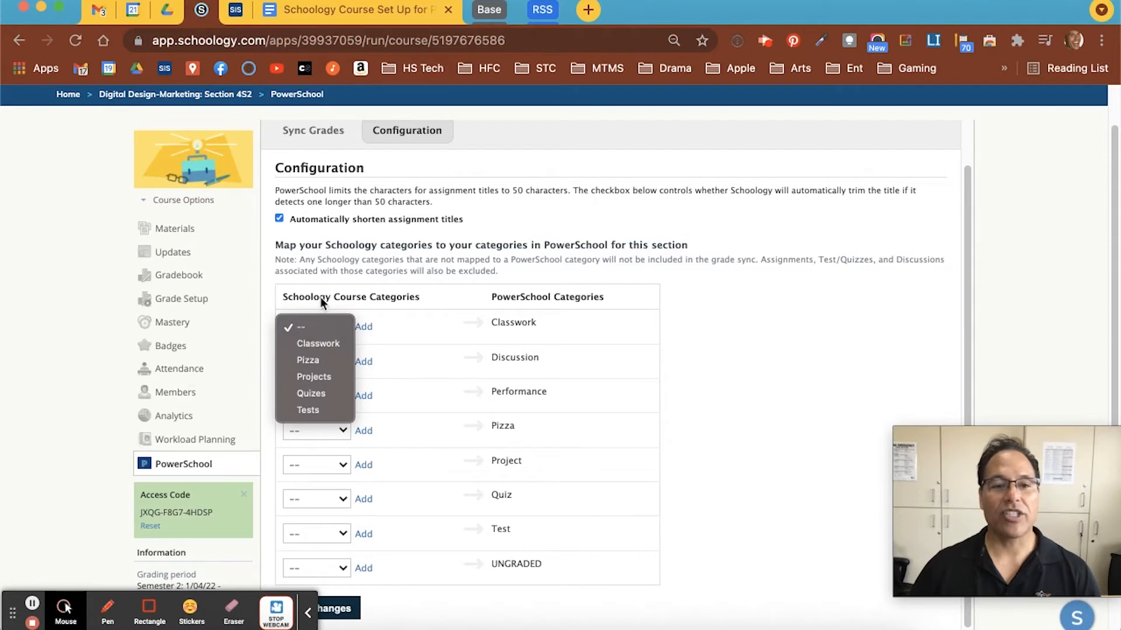
{"action": "left_click", "coordinate": [313, 345]}
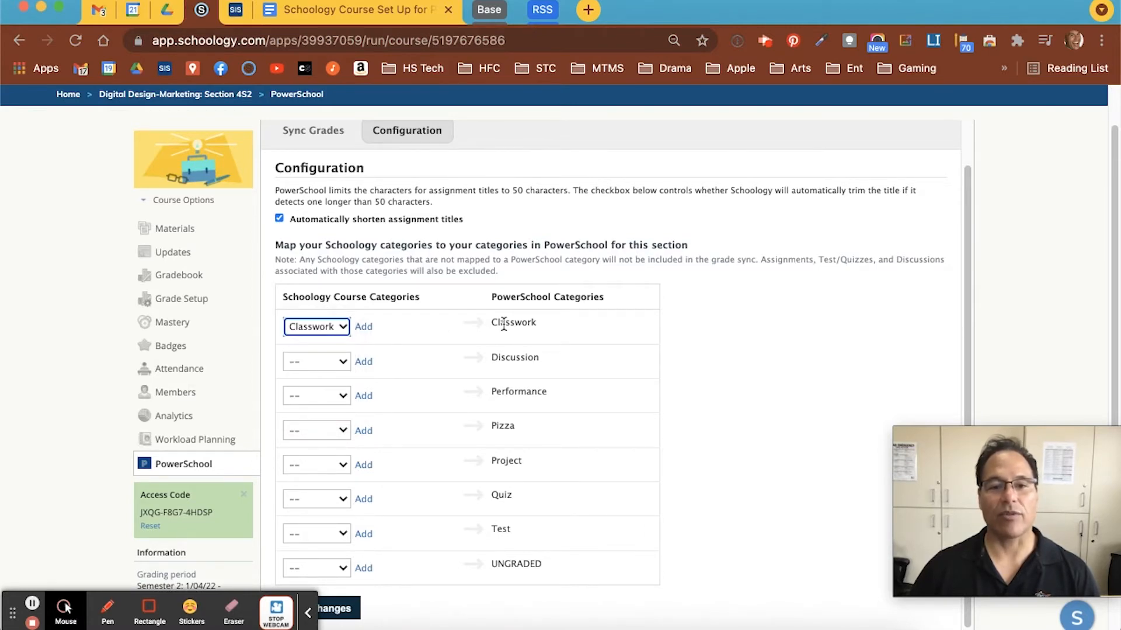
Check the choices for Discussion, leave it unmapped, and map the Schoology Pizza category to Performance.
{"action": "left_click", "coordinate": [330, 362]}
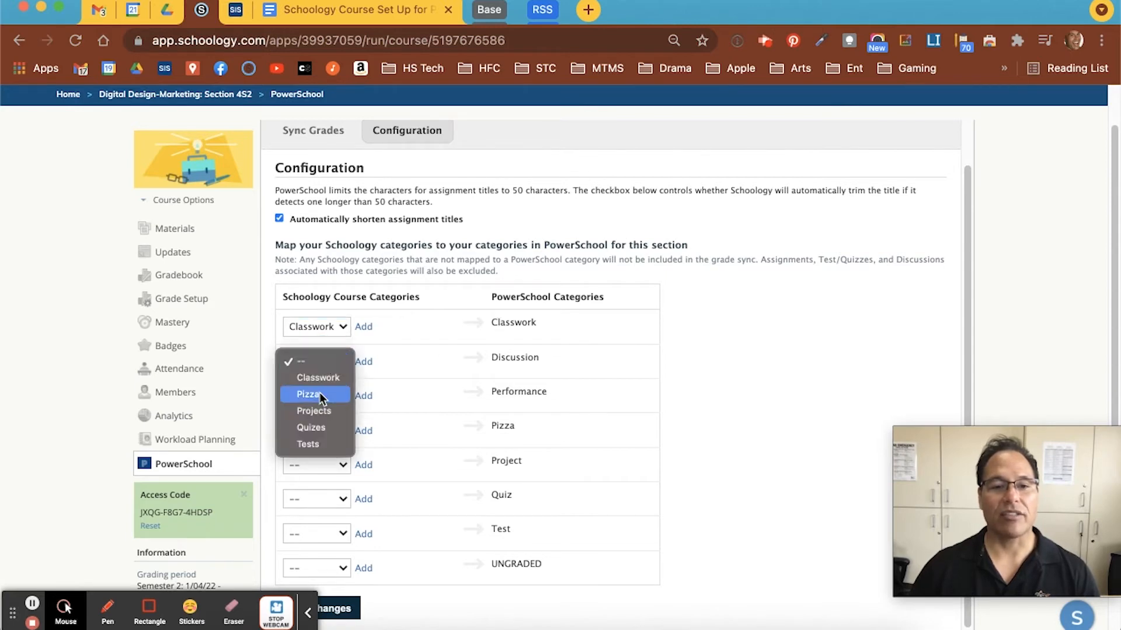
{"action": "left_click", "coordinate": [327, 360]}
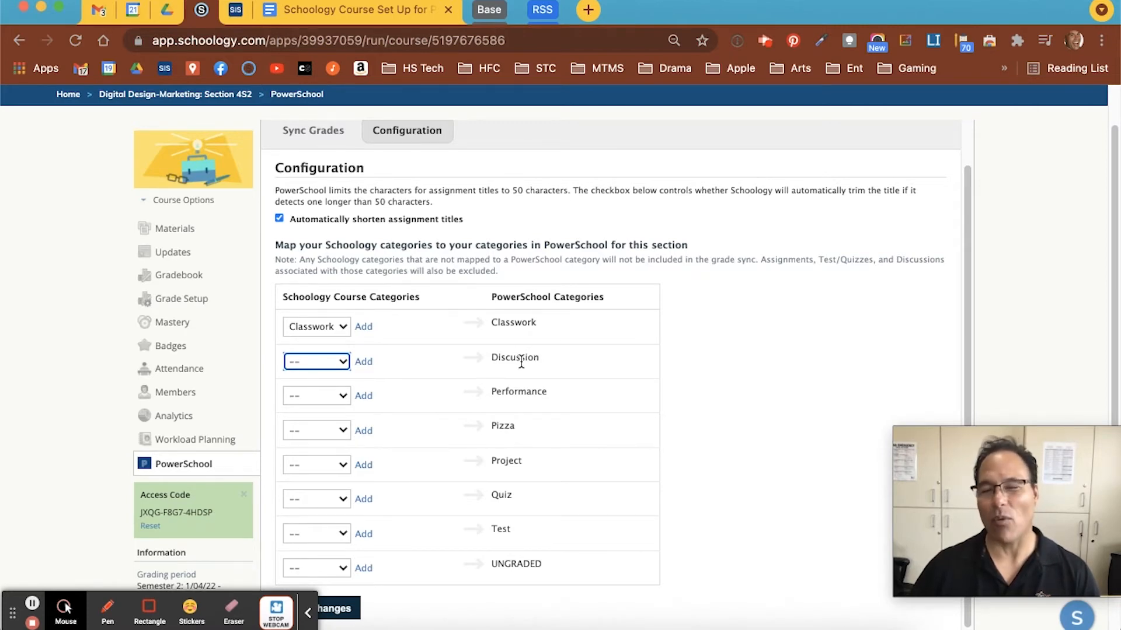
{"action": "left_click", "coordinate": [322, 396]}
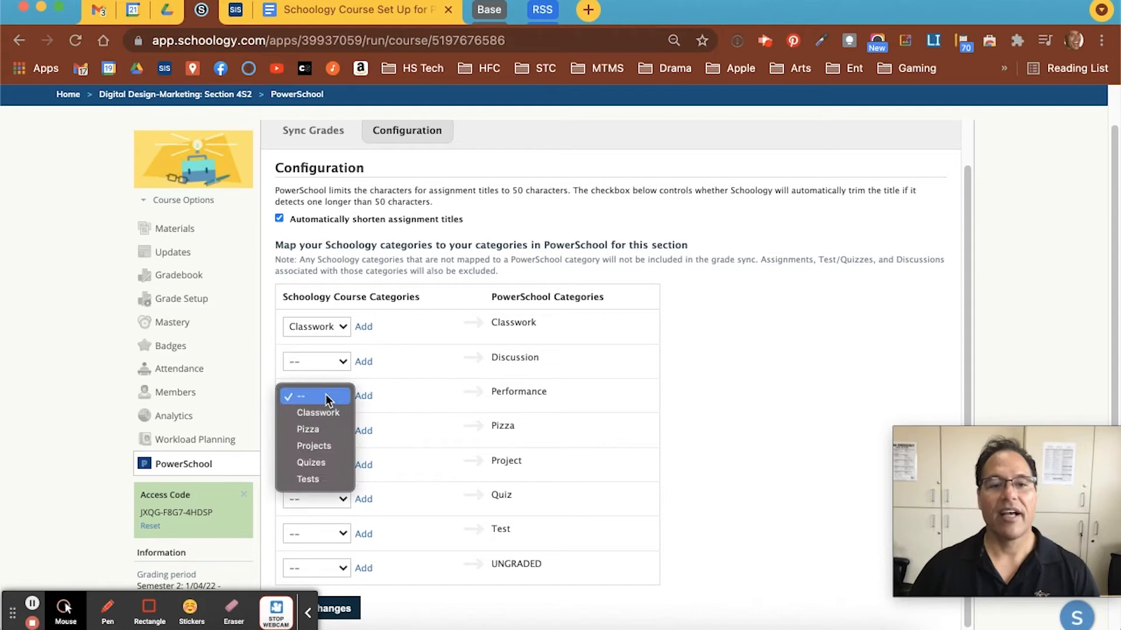
{"action": "left_click", "coordinate": [318, 431]}
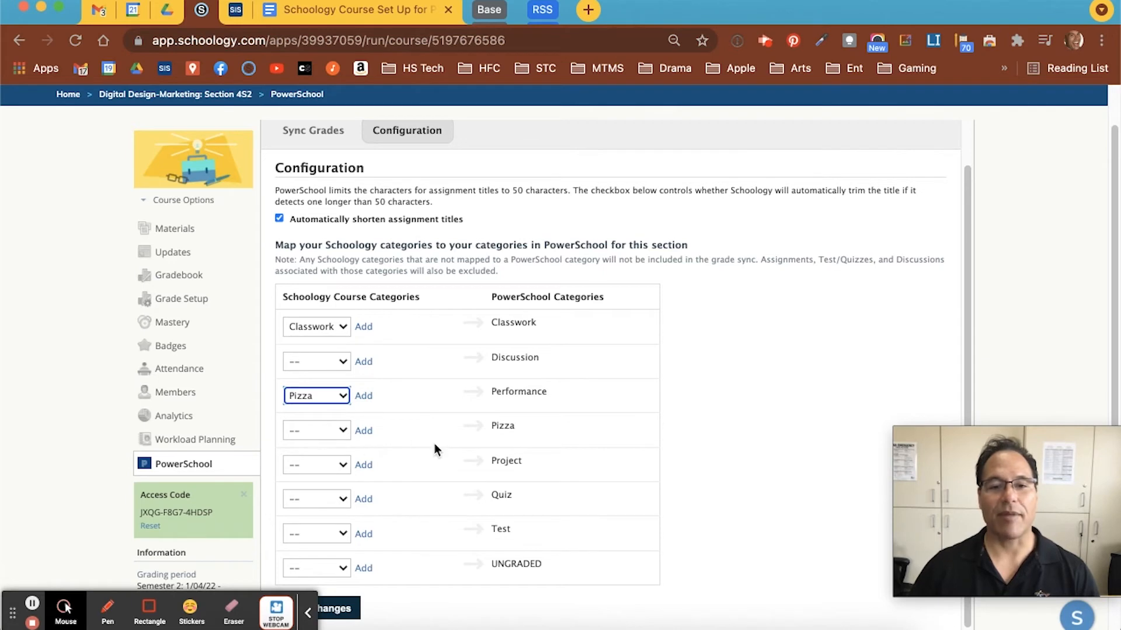
Map the Schoology categories Projects, Quizes and Tests to PowerSchool's Project, Quiz and Test.
{"action": "left_click", "coordinate": [342, 466]}
{"action": "left_click", "coordinate": [329, 514]}
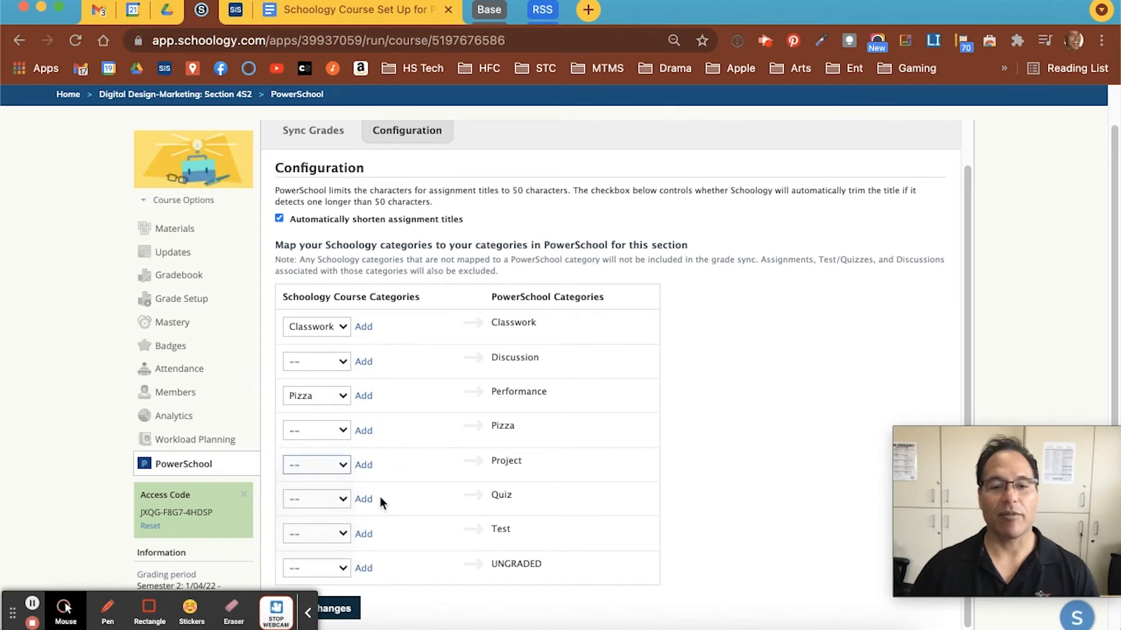
{"action": "left_click", "coordinate": [326, 499]}
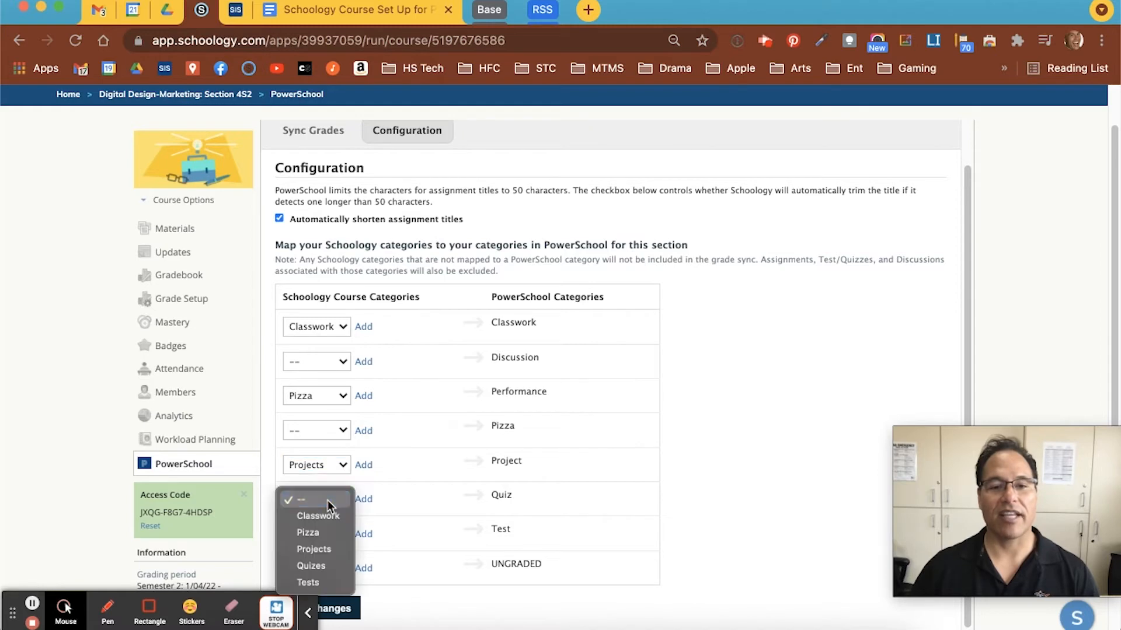
{"action": "left_click", "coordinate": [321, 566]}
{"action": "left_click", "coordinate": [336, 533]}
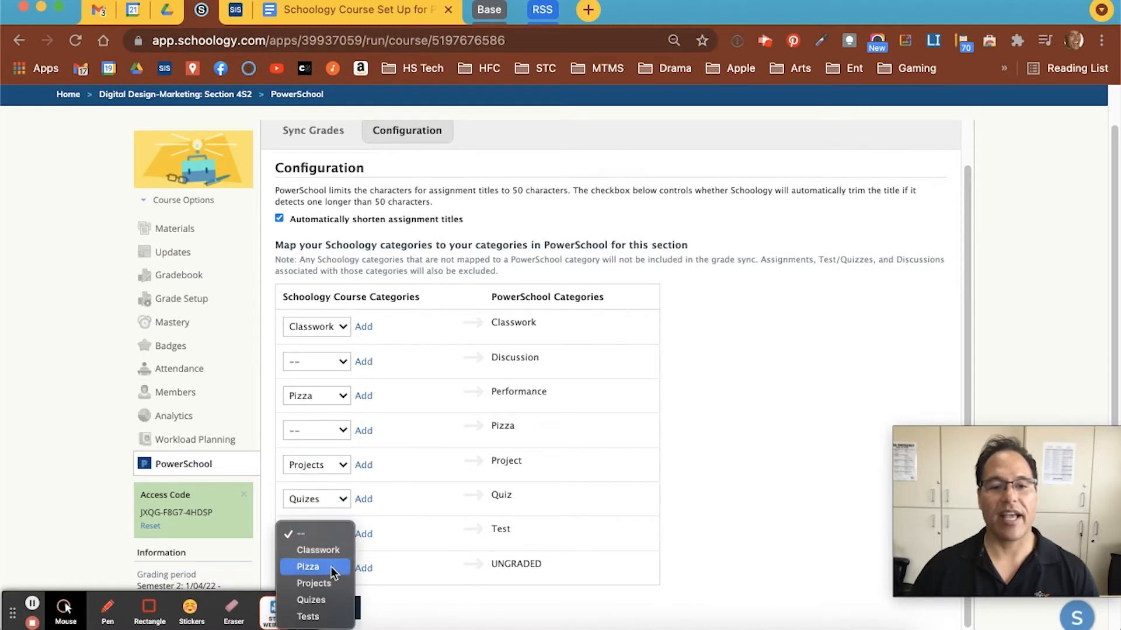
{"action": "left_click", "coordinate": [315, 614]}
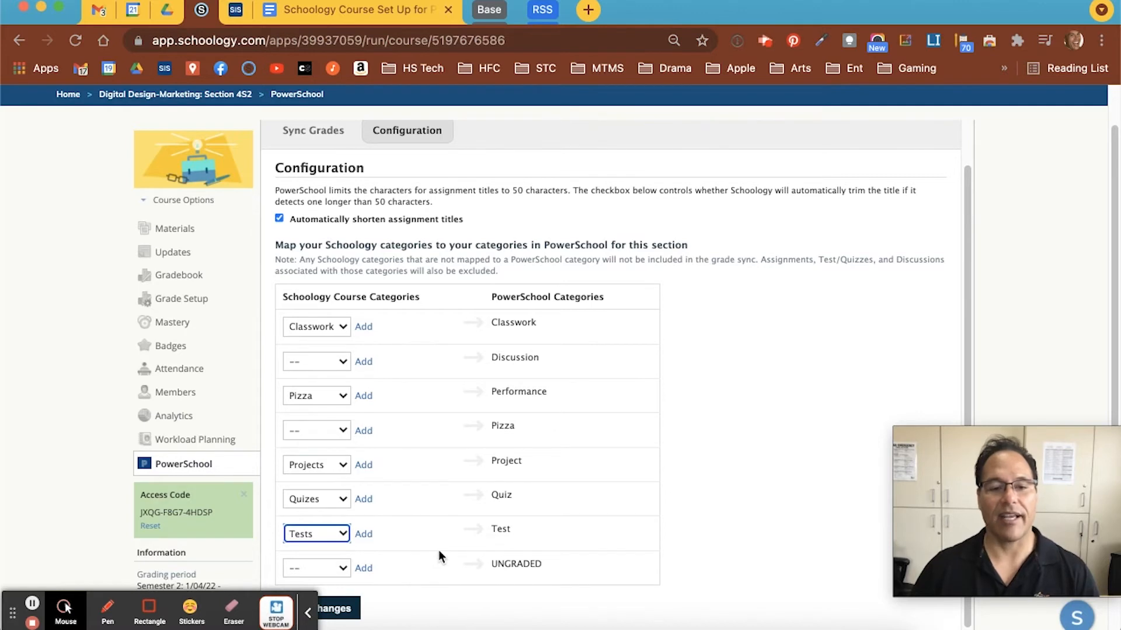
Try to save the configuration with Schoology's Classwork category mapped to Performance as well as Classwork.
{"action": "scroll", "coordinate": [444, 550], "scroll_direction": "down", "scroll_amount": 2}
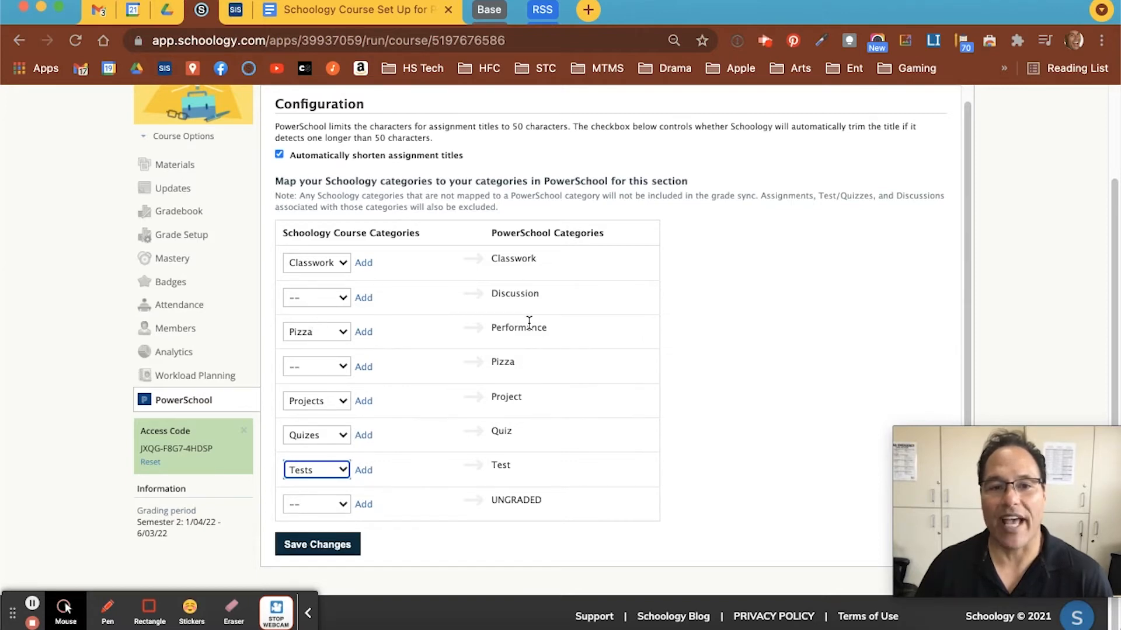
{"action": "left_click", "coordinate": [326, 332]}
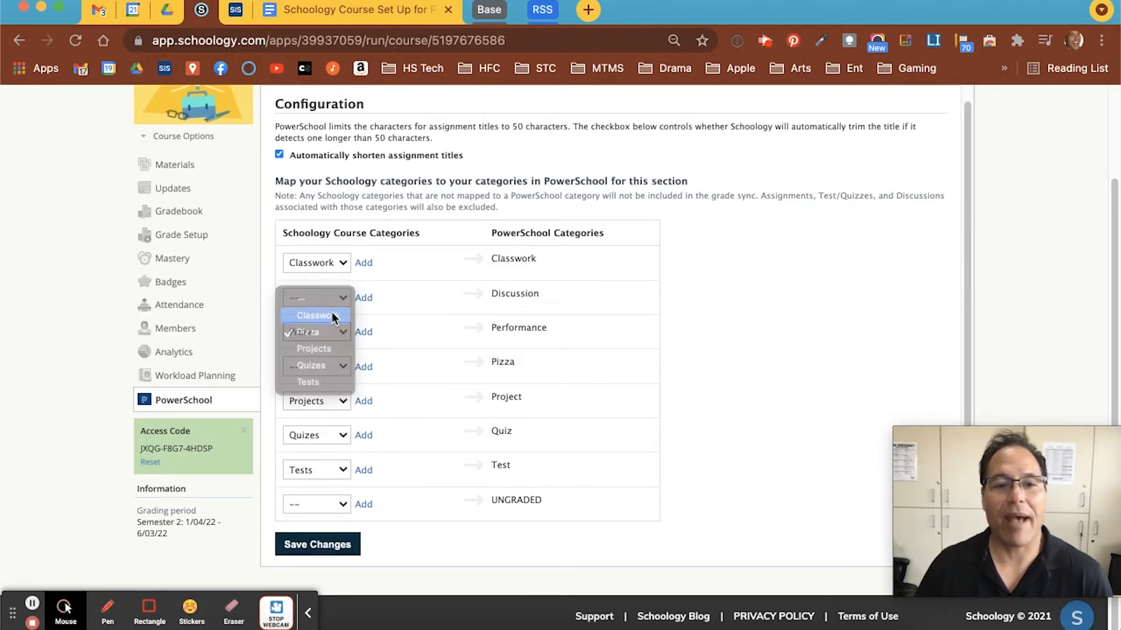
{"action": "left_click", "coordinate": [334, 317]}
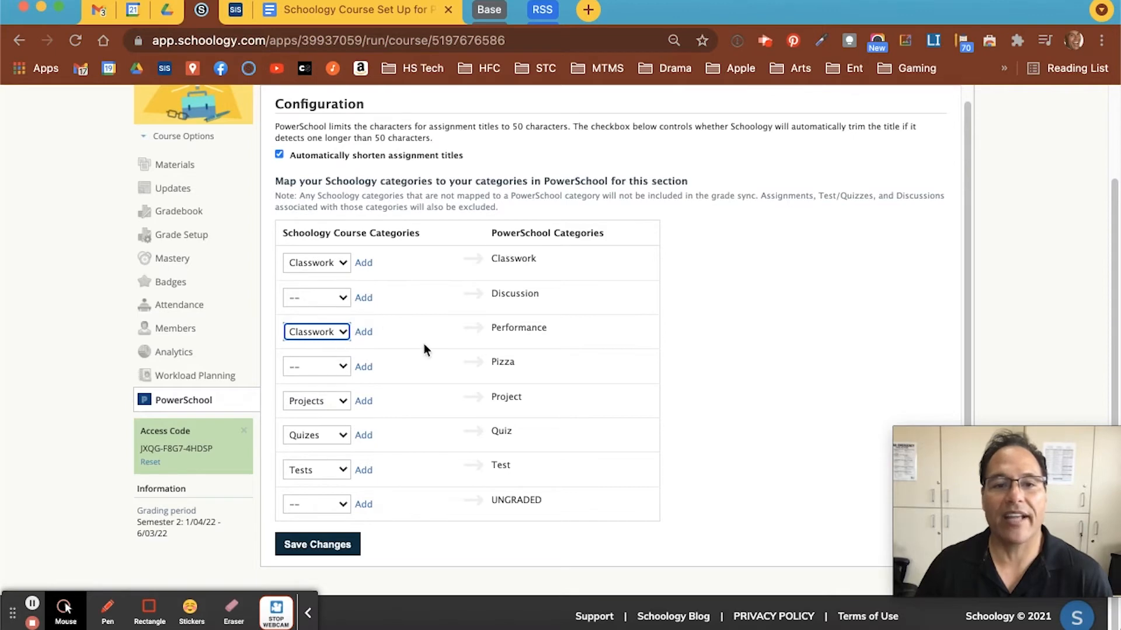
{"action": "left_click", "coordinate": [345, 545]}
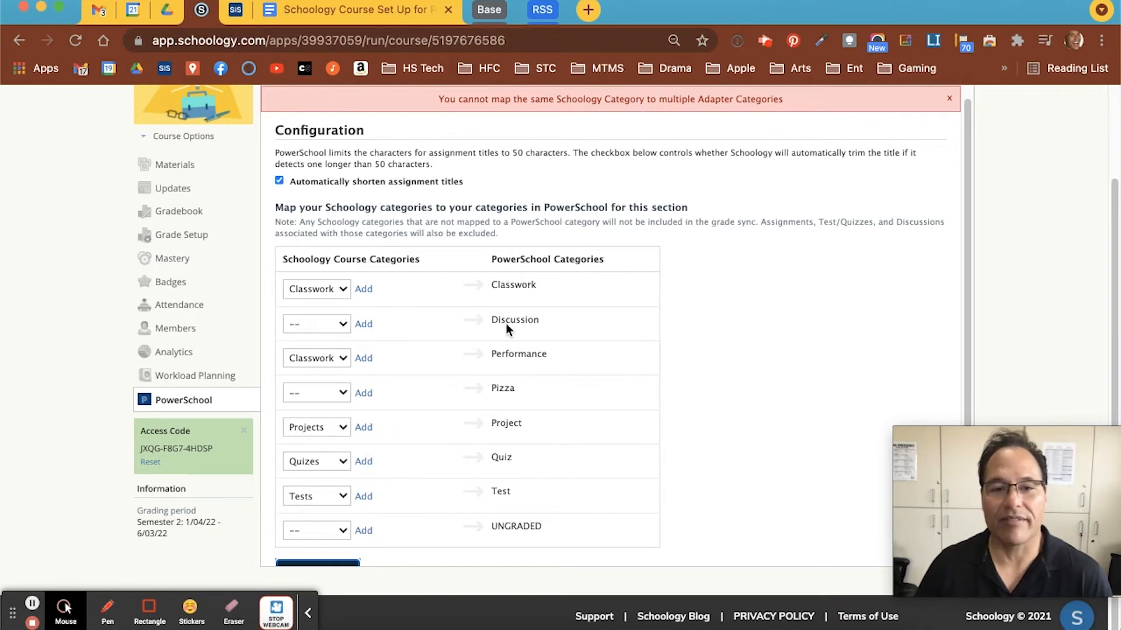
Clear the mapping for Performance and map the Schoology Pizza category to PowerSchool's Pizza.
{"action": "left_click", "coordinate": [321, 358]}
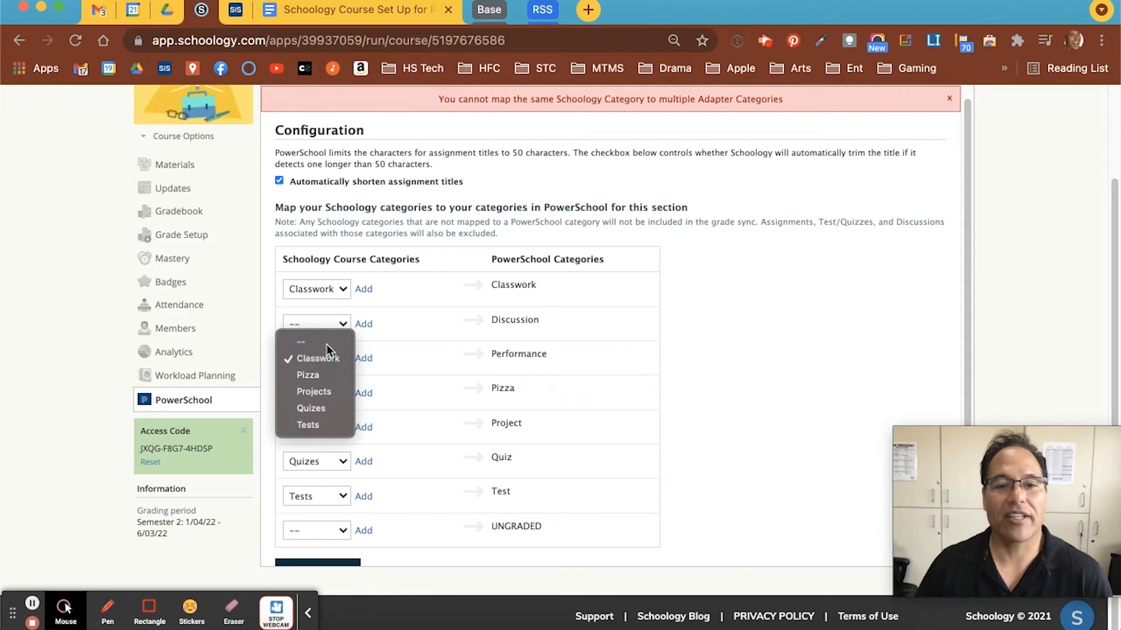
{"action": "left_click", "coordinate": [326, 343]}
{"action": "left_click", "coordinate": [325, 394]}
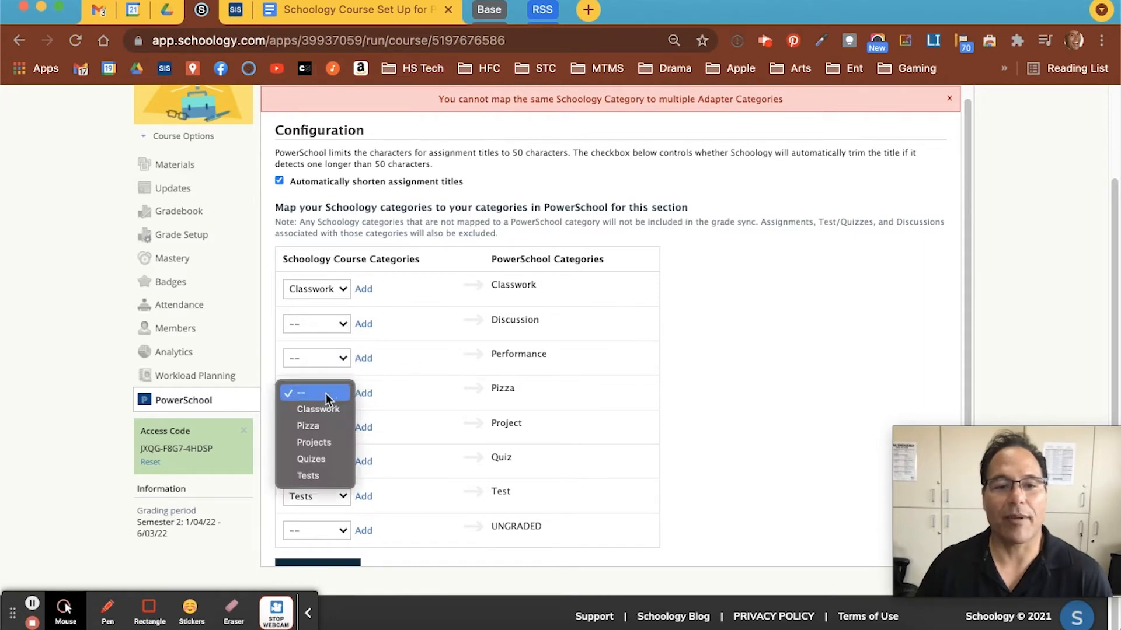
{"action": "left_click", "coordinate": [325, 426]}
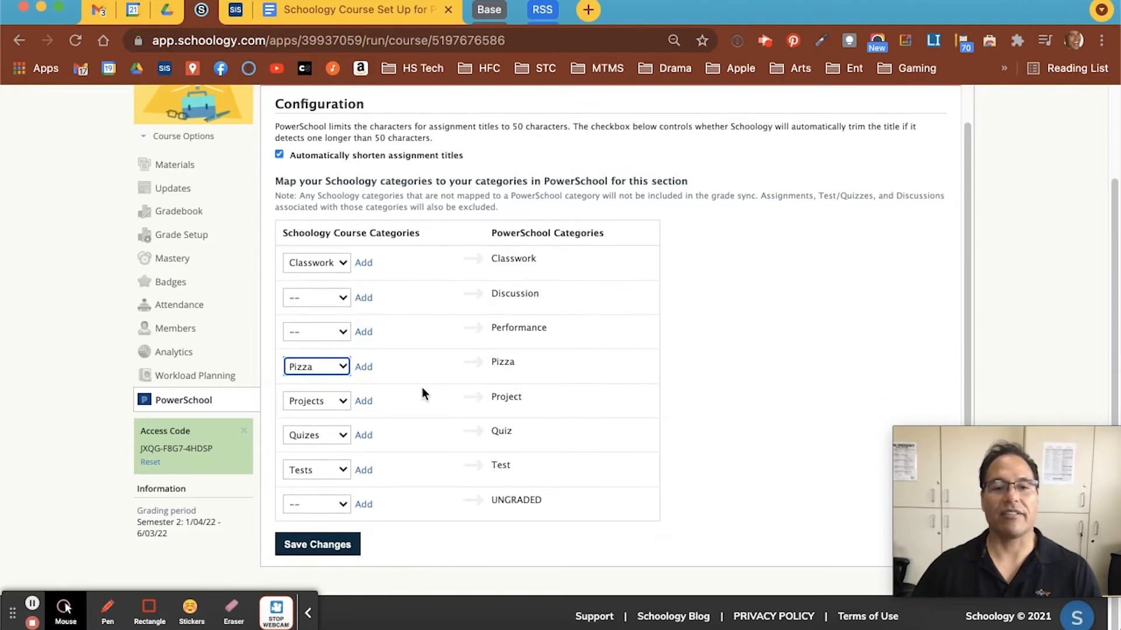
Leave Discussion unmapped and save the category configuration.
{"action": "left_click", "coordinate": [337, 297]}
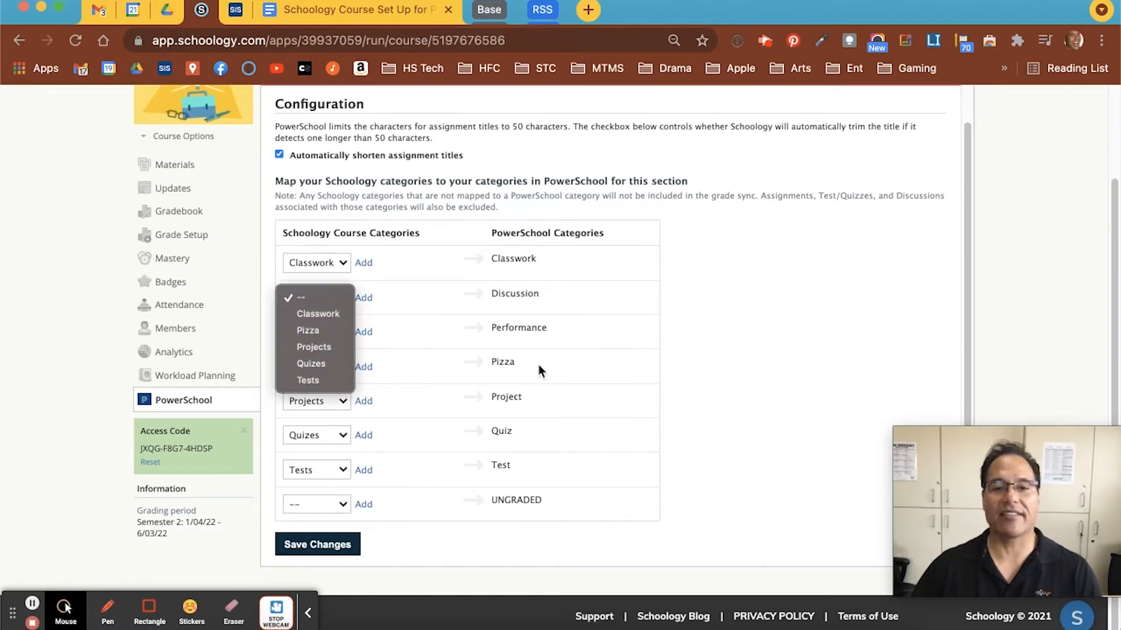
{"action": "left_click", "coordinate": [439, 314]}
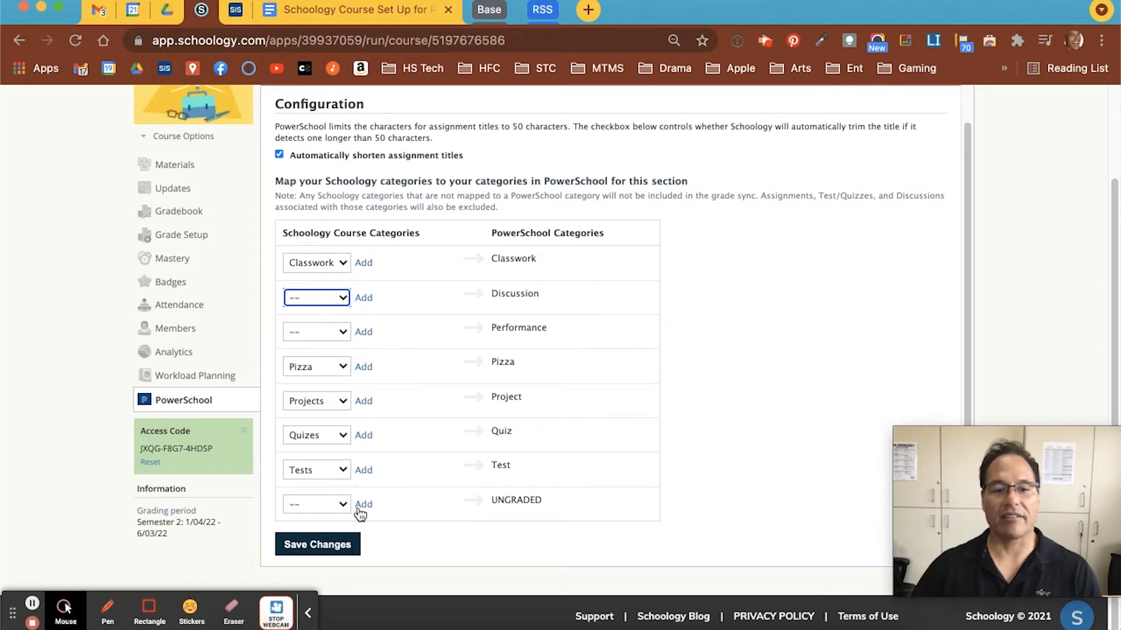
{"action": "left_click", "coordinate": [320, 546]}
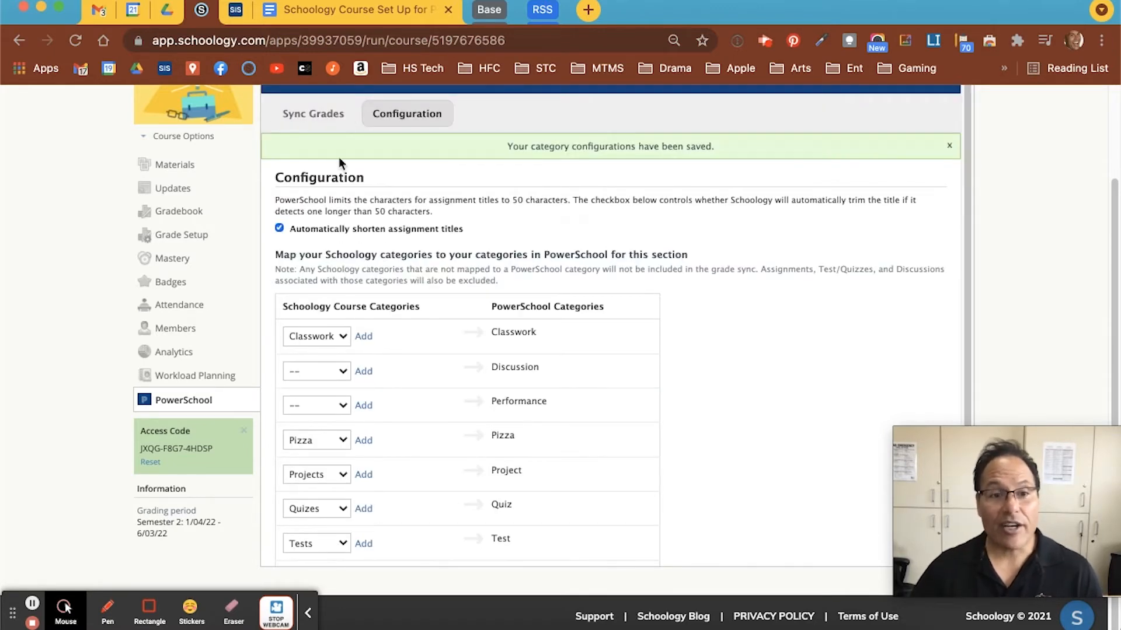
Review the saved configuration, checking the title-shortening option and every category mapping.
{"action": "scroll", "coordinate": [212, 168], "scroll_direction": "up", "scroll_amount": 3}
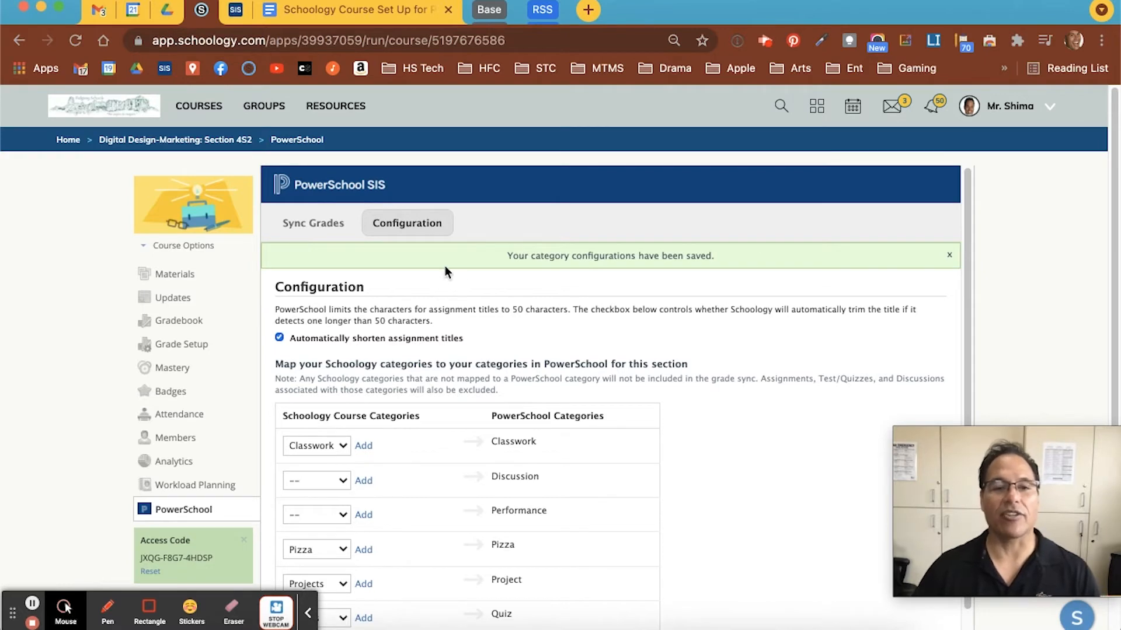
{"action": "scroll", "coordinate": [439, 268], "scroll_direction": "down", "scroll_amount": 1}
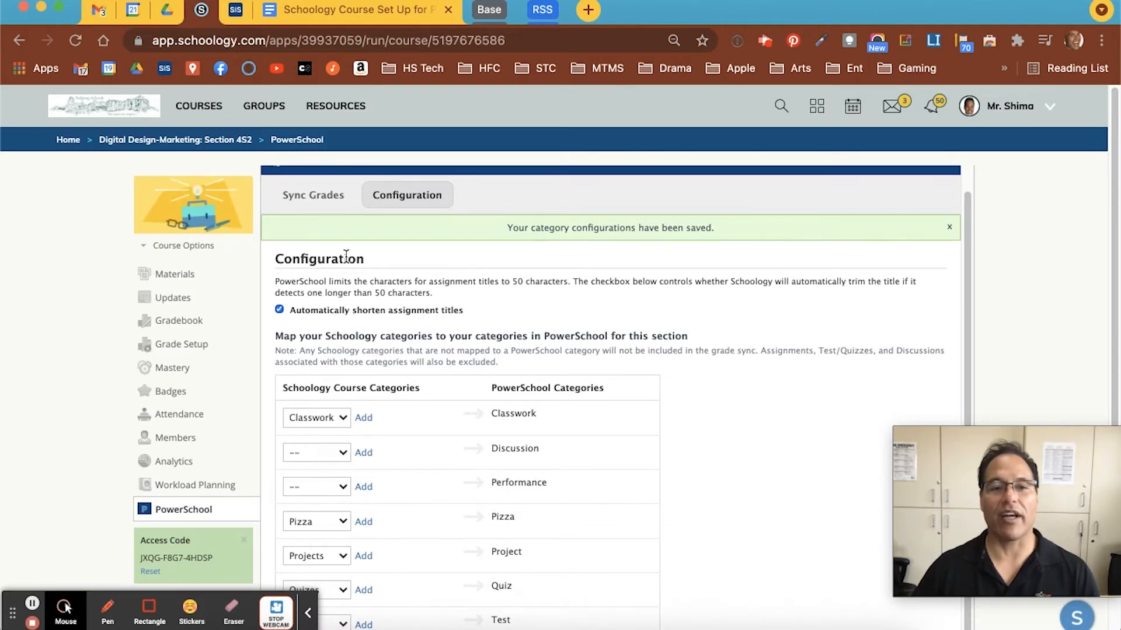
{"action": "scroll", "coordinate": [333, 234], "scroll_direction": "up", "scroll_amount": 1}
{"action": "key", "text": "F1"}
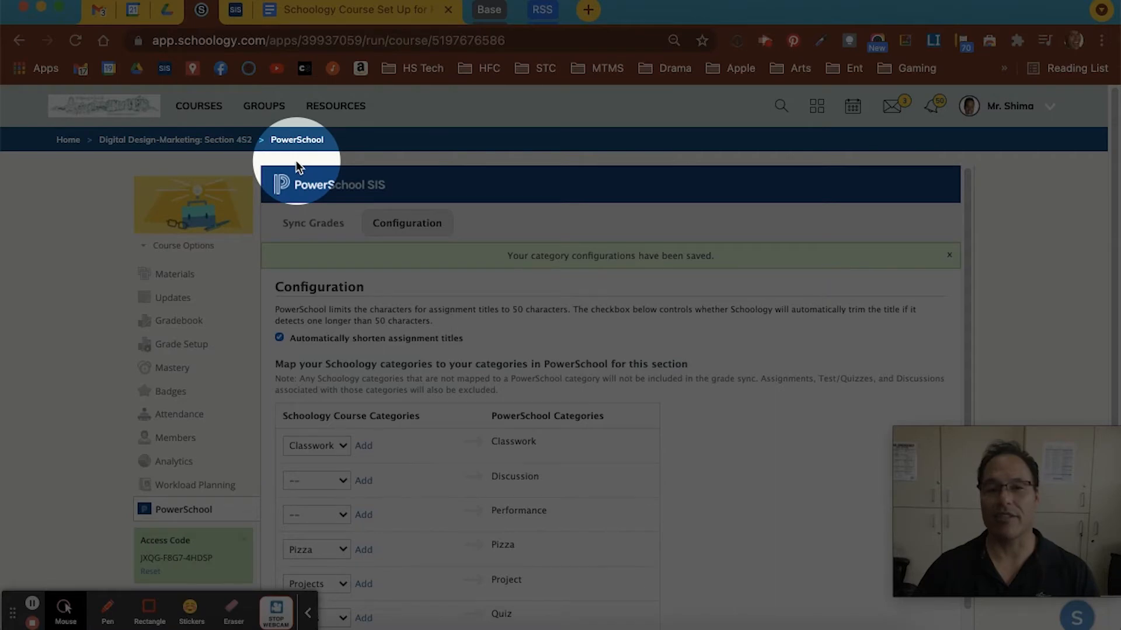
{"action": "key", "text": "F1"}
{"action": "scroll", "coordinate": [497, 412], "scroll_direction": "down", "scroll_amount": 3}
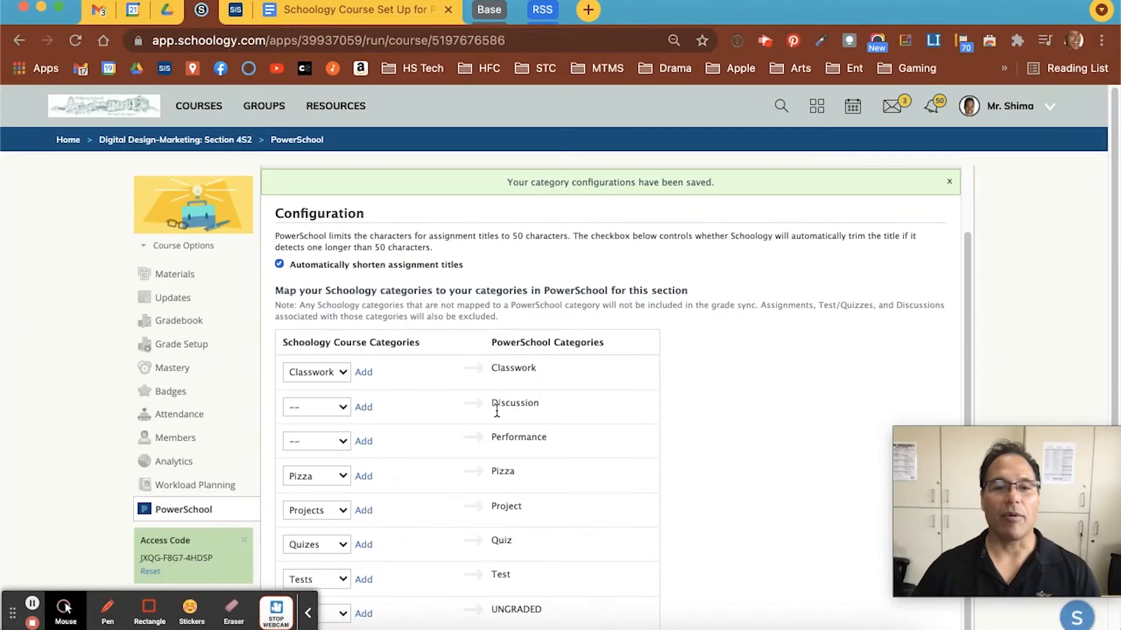
{"action": "scroll", "coordinate": [496, 411], "scroll_direction": "down", "scroll_amount": 4}
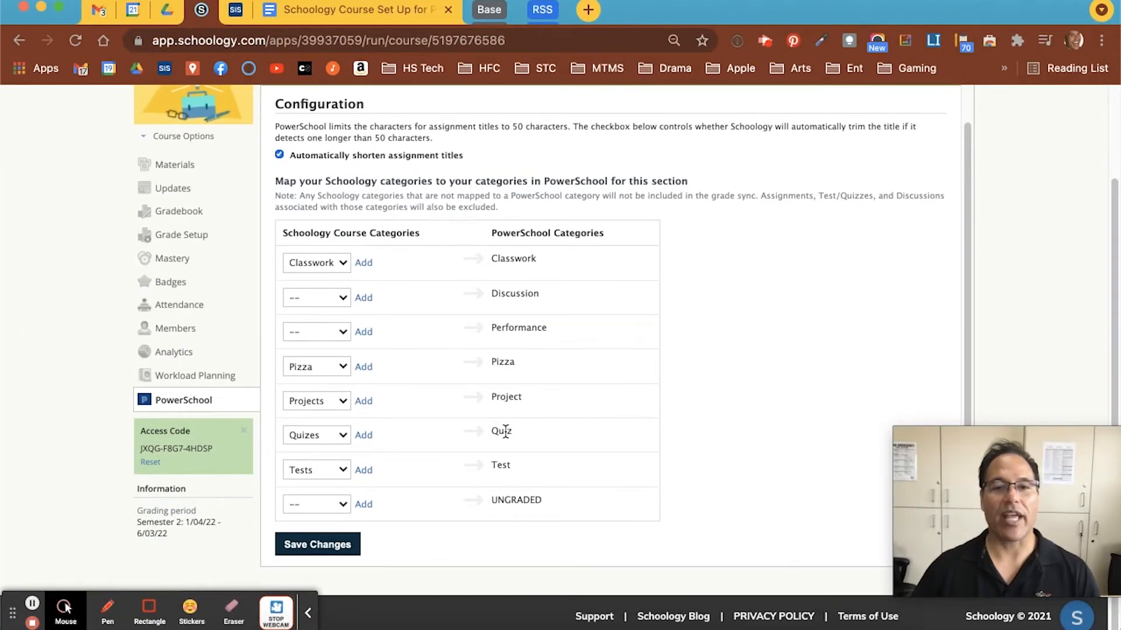
{"action": "scroll", "coordinate": [464, 348], "scroll_direction": "up", "scroll_amount": 6}
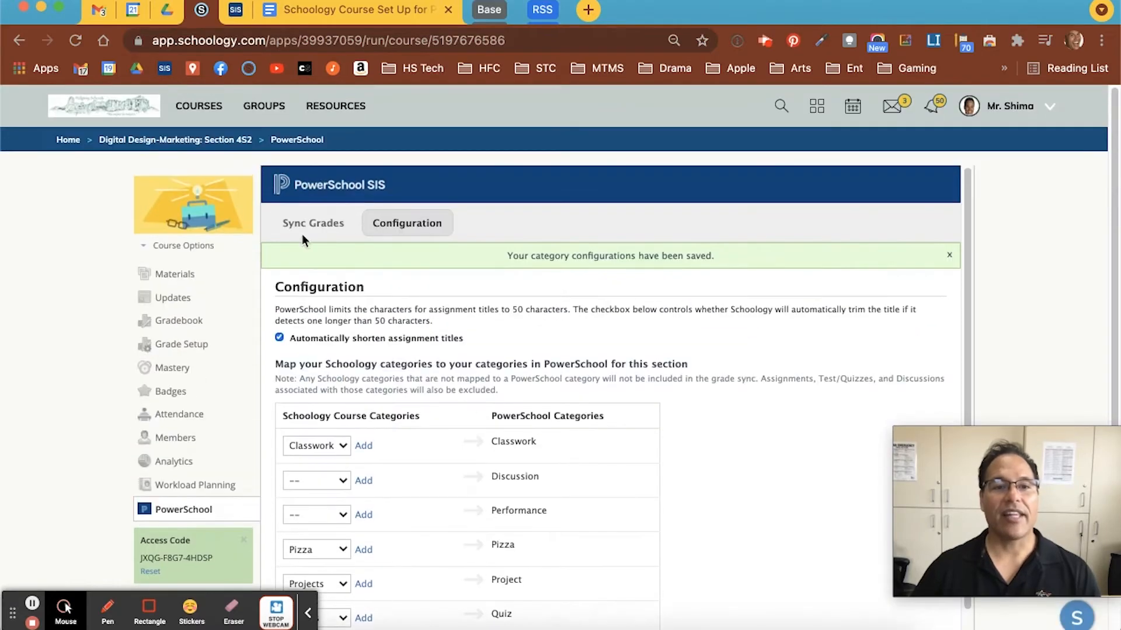
Open the grade sync page and examine its assignment, last successful sync, status and action columns.
{"action": "key", "text": "F1"}
{"action": "key", "text": "F1"}
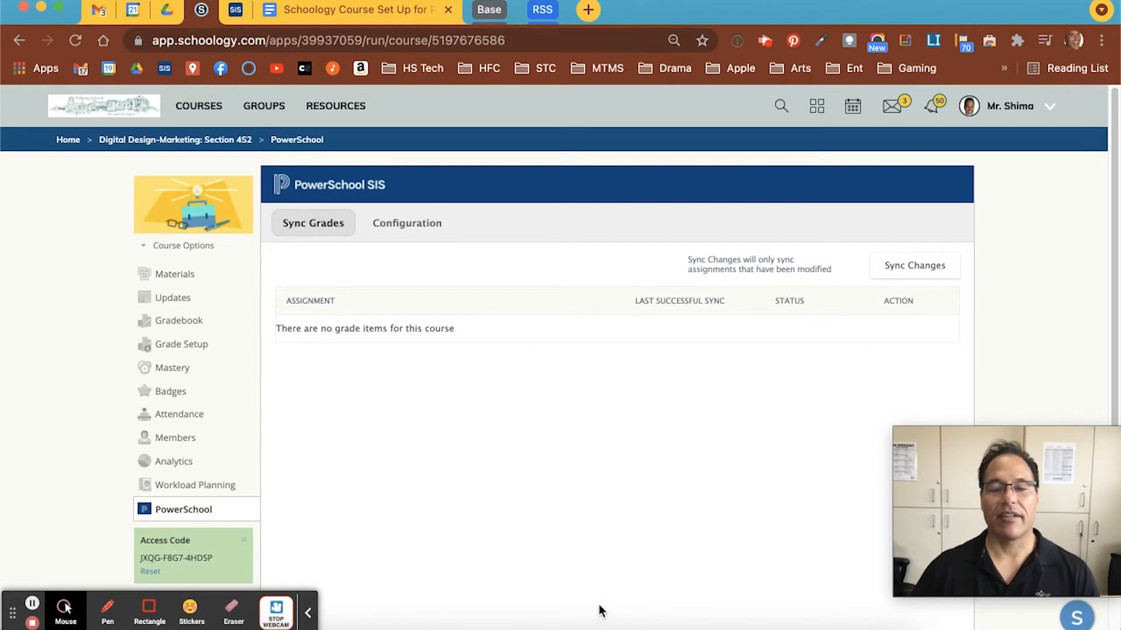
{"action": "key", "text": "alt+f"}
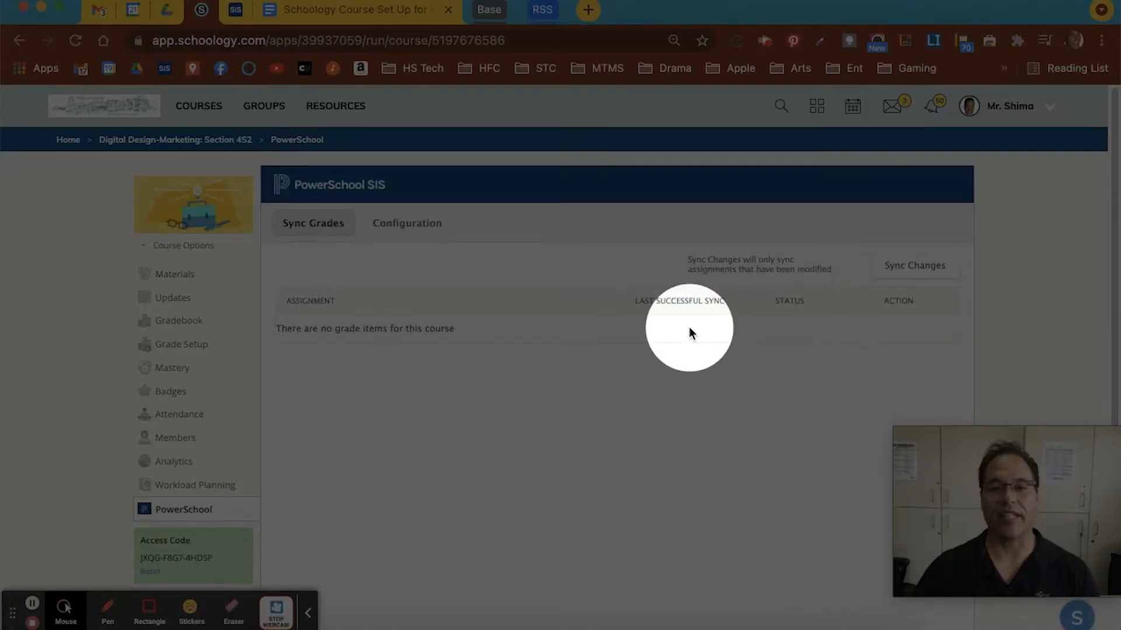
{"action": "key", "text": "alt+f"}
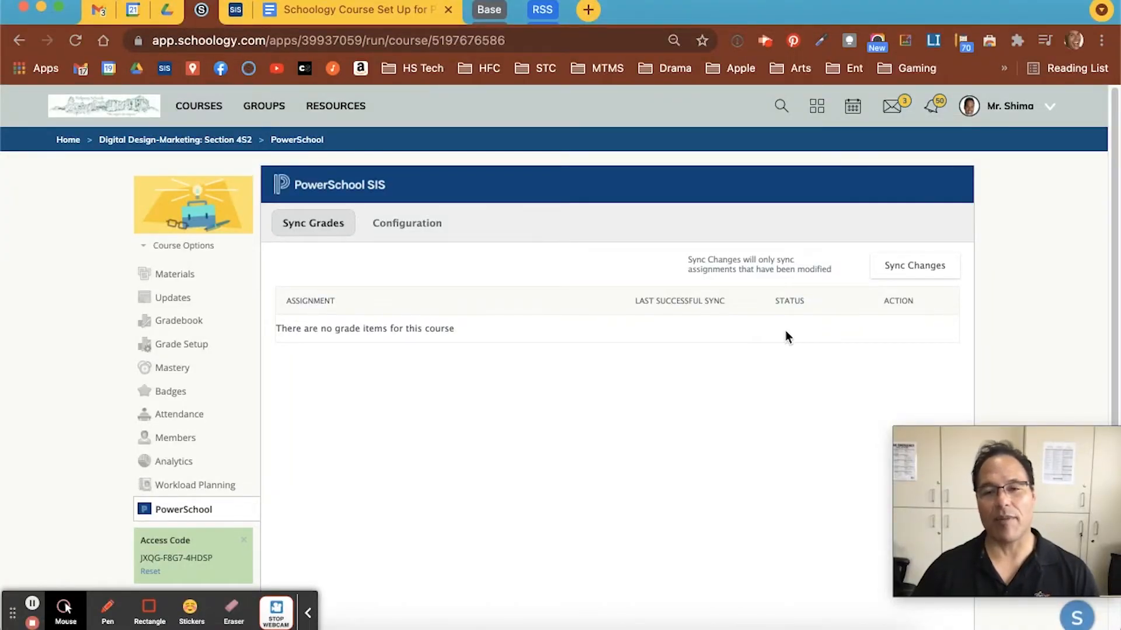
{"action": "key", "text": "alt+f"}
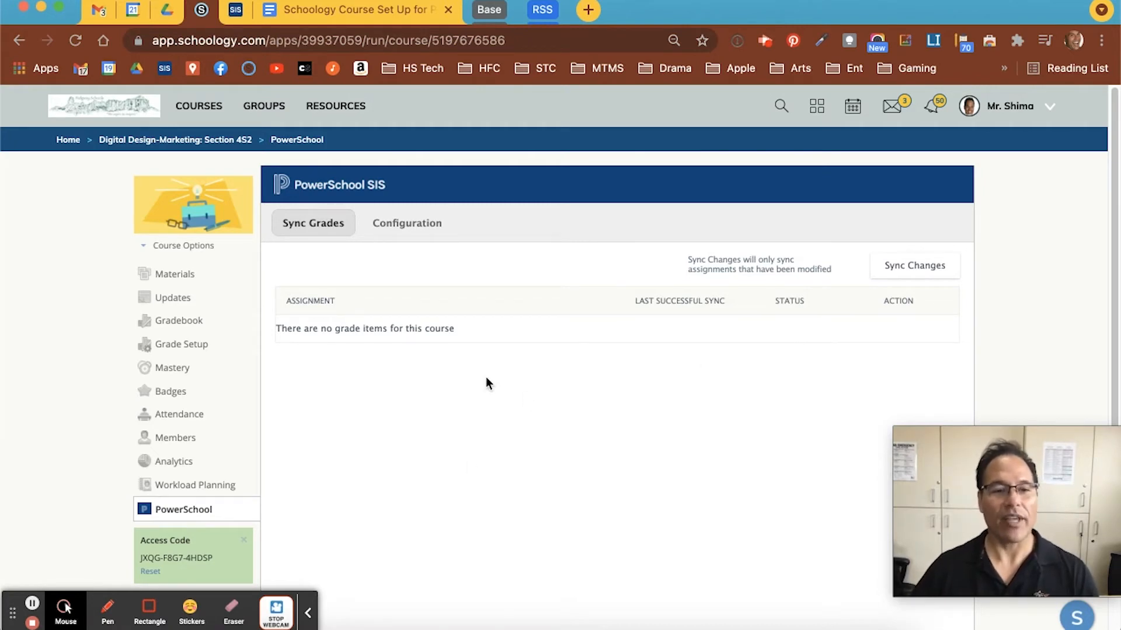
{"action": "scroll", "coordinate": [408, 374], "scroll_direction": "down", "scroll_amount": 4}
{"action": "scroll", "coordinate": [533, 389], "scroll_direction": "up", "scroll_amount": 4}
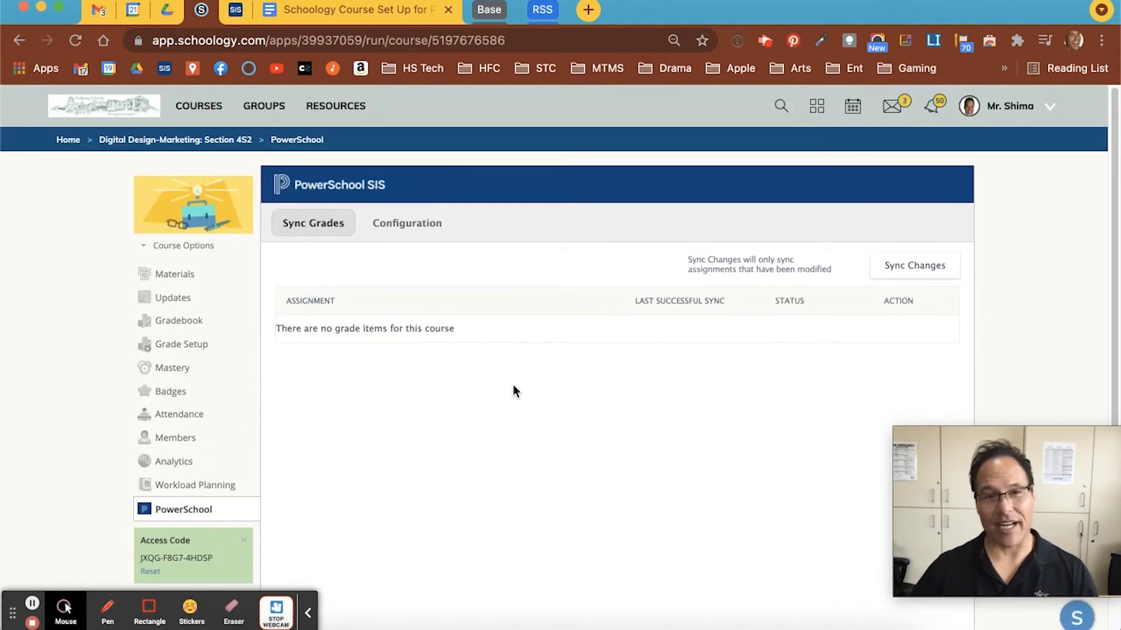
Switch to PowerTeacher Pro and open the S2 traditional grade calculation of 4(A) Digital Design-Marketing for editing.
{"action": "left_click", "coordinate": [236, 10]}
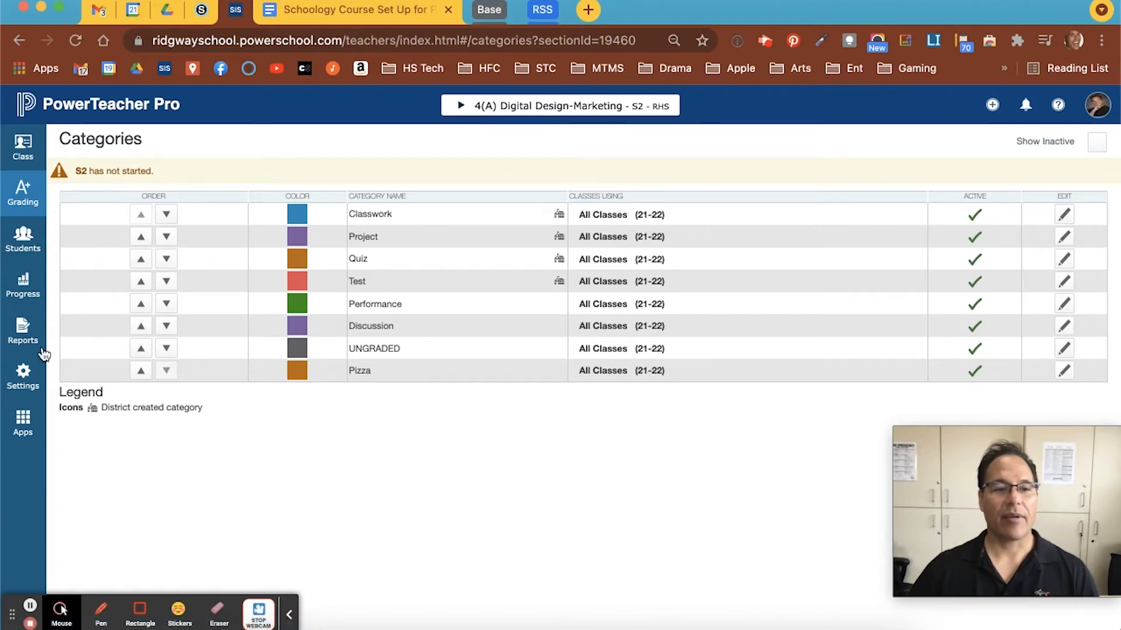
{"action": "key", "text": "F1"}
{"action": "key", "text": "F1"}
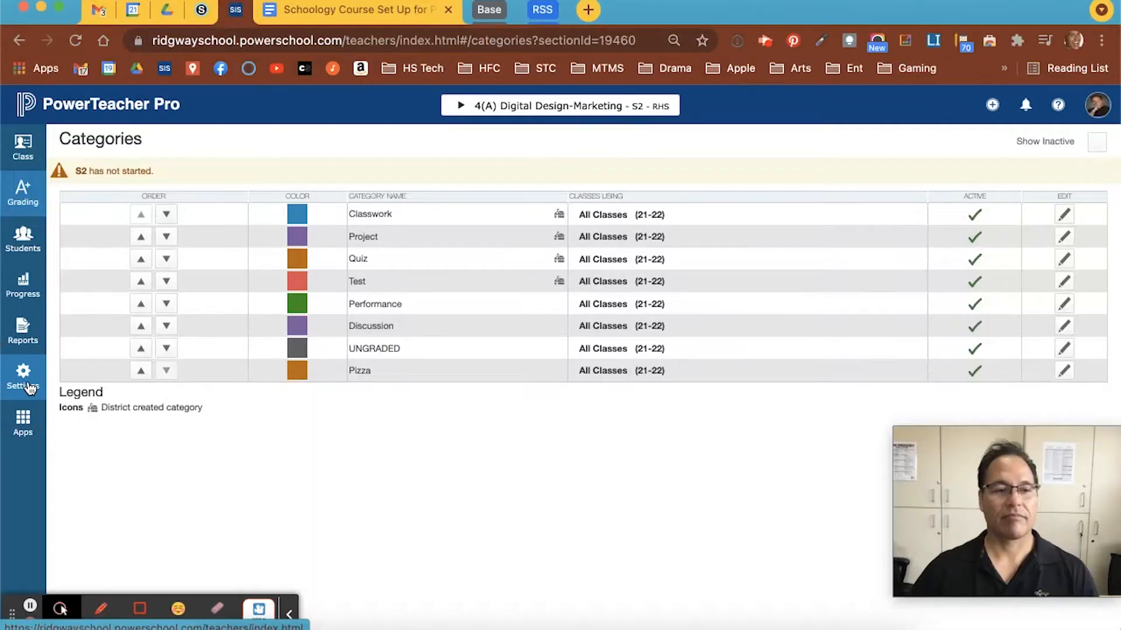
{"action": "left_click", "coordinate": [28, 388]}
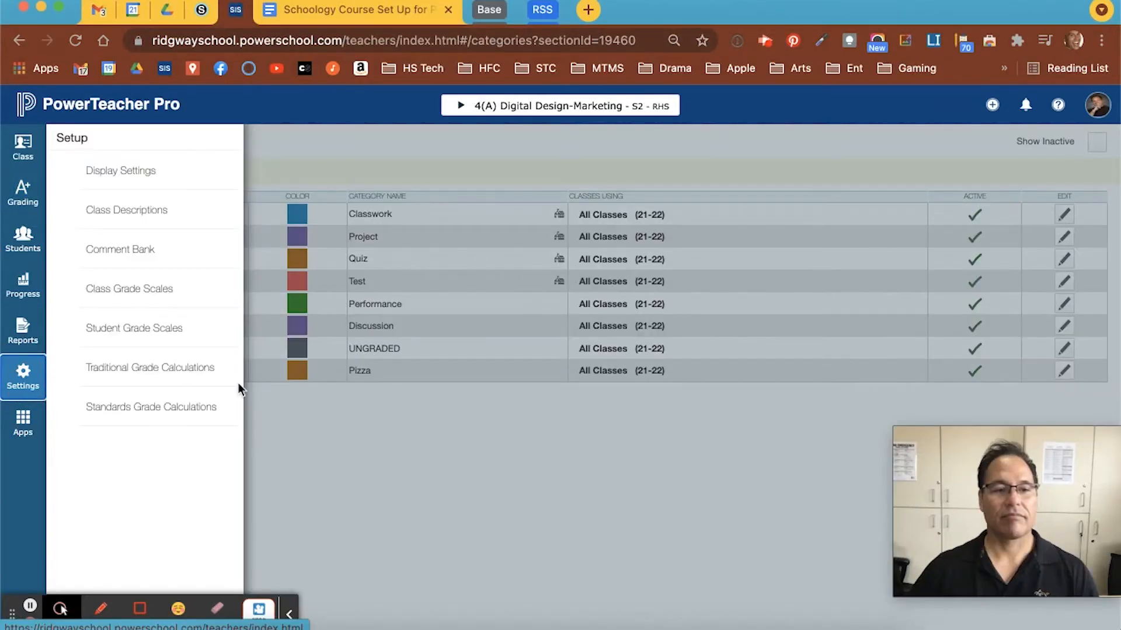
{"action": "left_click", "coordinate": [166, 368]}
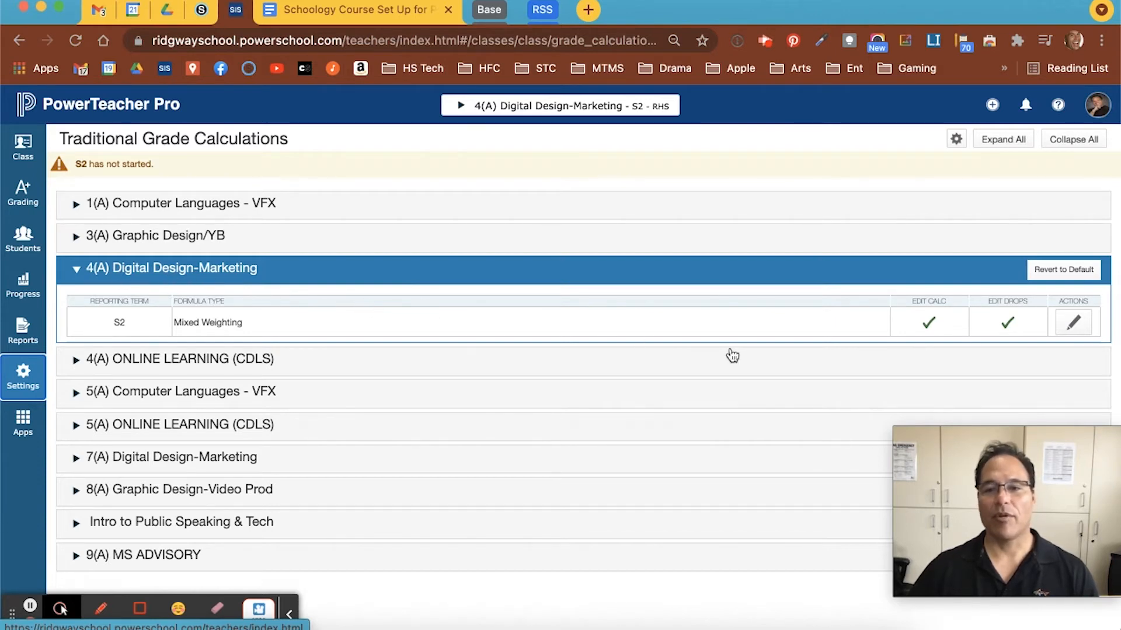
{"action": "left_click", "coordinate": [1080, 329]}
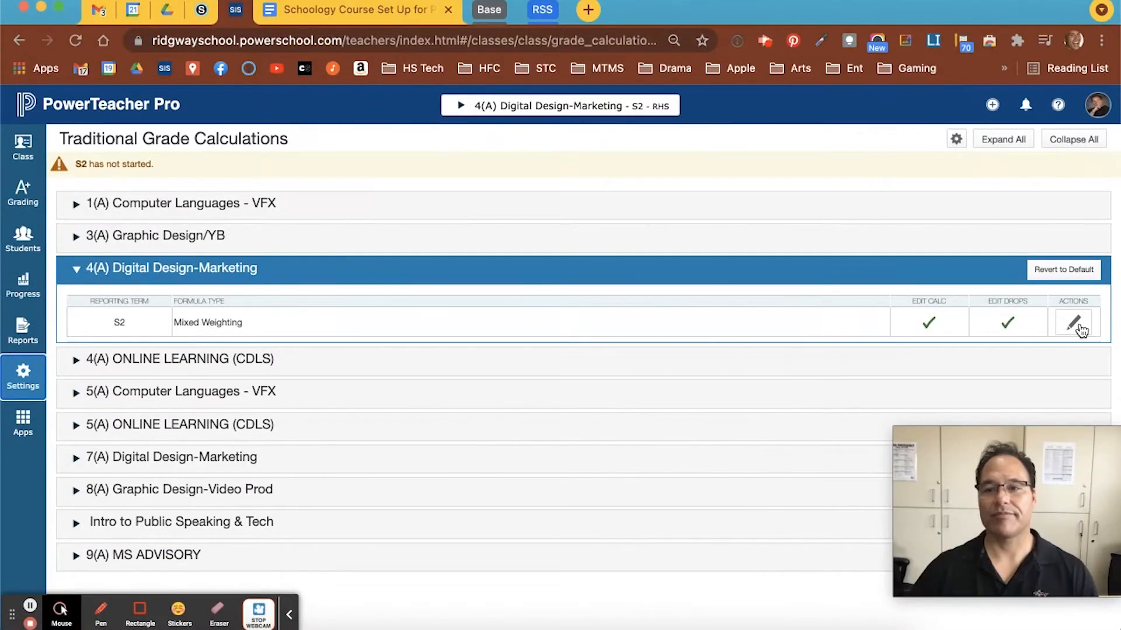
{"action": "left_click", "coordinate": [1075, 324]}
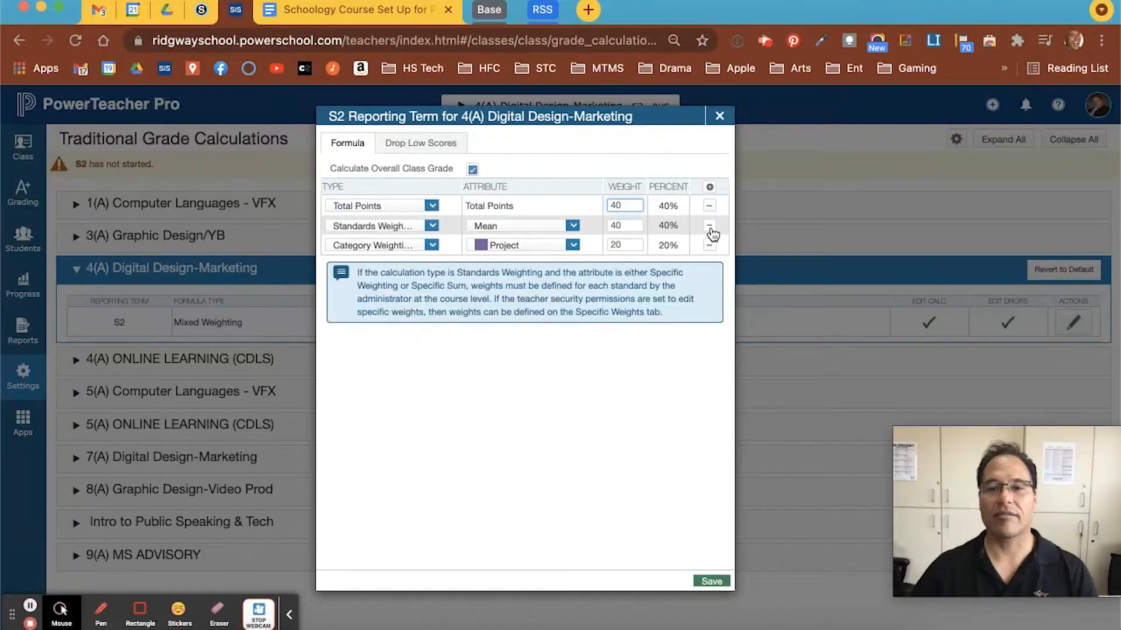
Remove the Standards Weighting and Project category rows from the formula, keeping only the Total Points type.
{"action": "left_click", "coordinate": [709, 227]}
{"action": "left_click", "coordinate": [709, 227]}
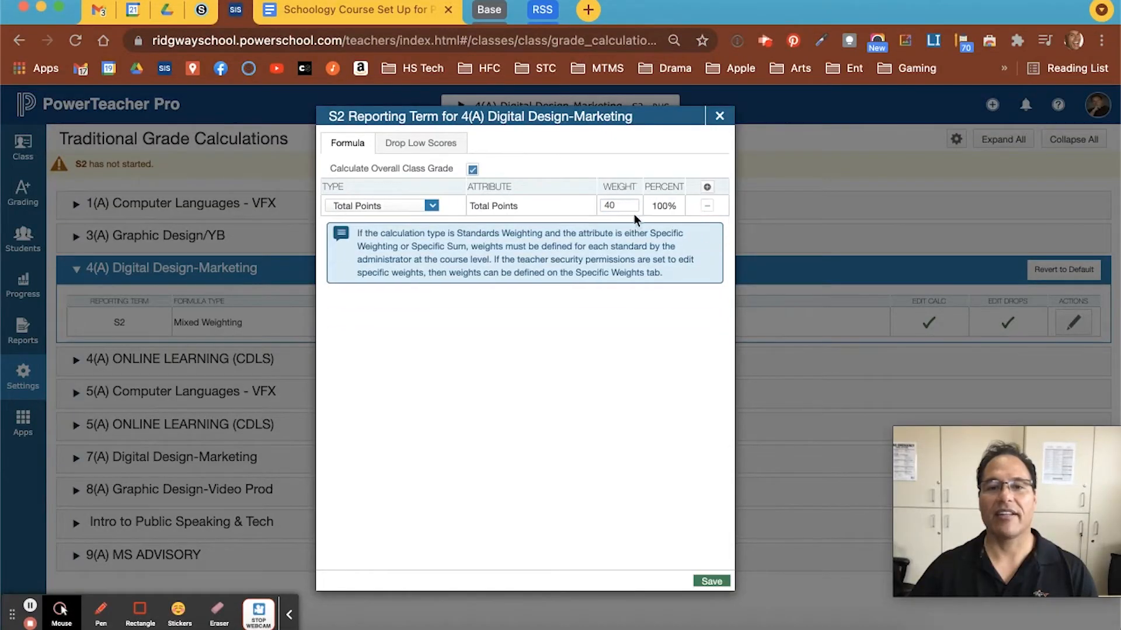
{"action": "left_click", "coordinate": [431, 207]}
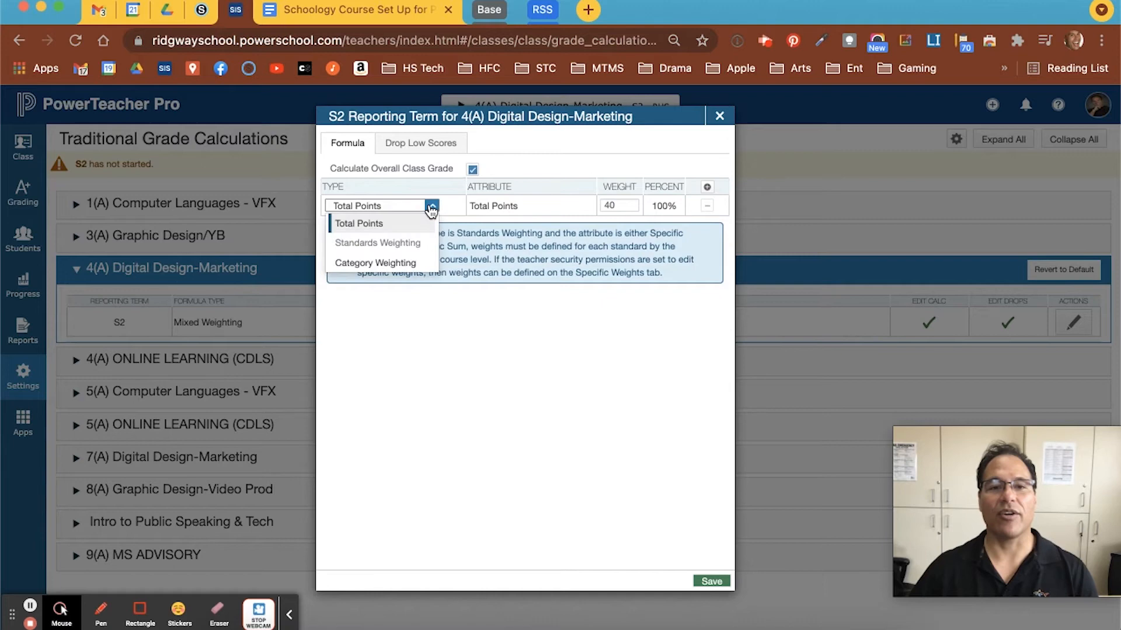
{"action": "left_click", "coordinate": [370, 226]}
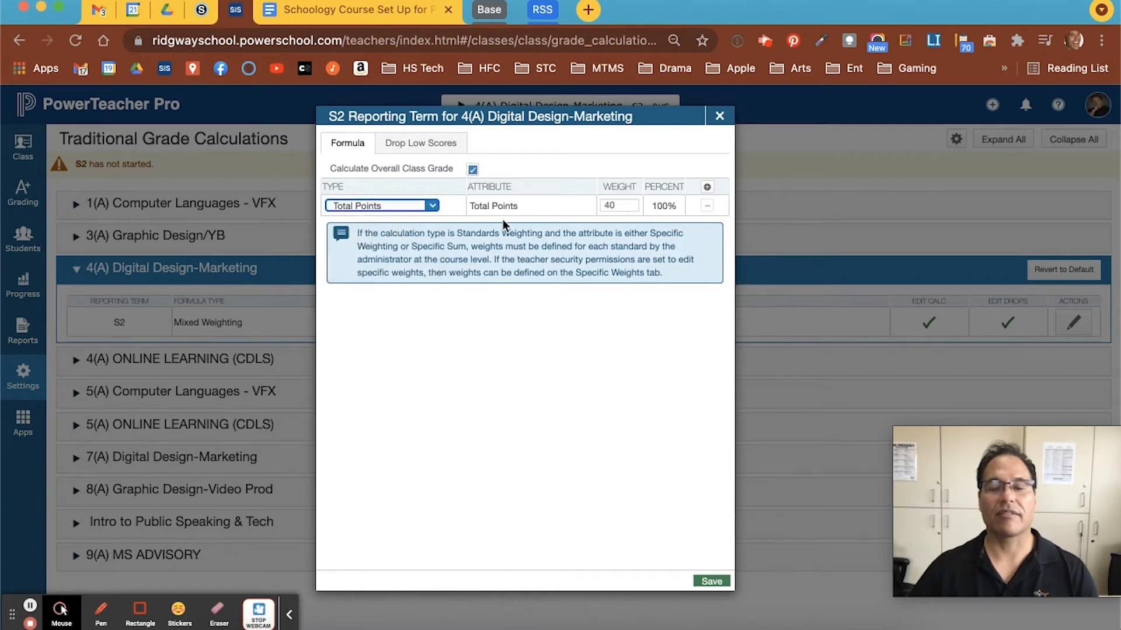
Set the weight of the Total Points row to 1.
{"action": "left_click", "coordinate": [617, 208]}
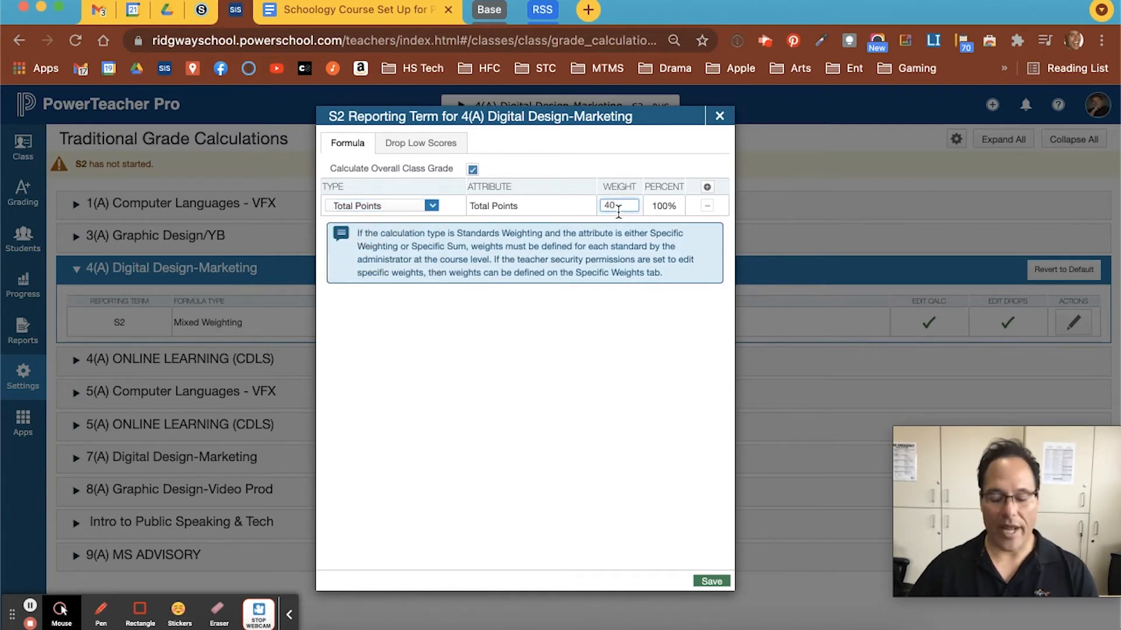
{"action": "key", "text": "BackSpace"}
{"action": "key", "text": "BackSpace"}
{"action": "type", "text": "1"}
{"action": "left_click", "coordinate": [619, 357]}
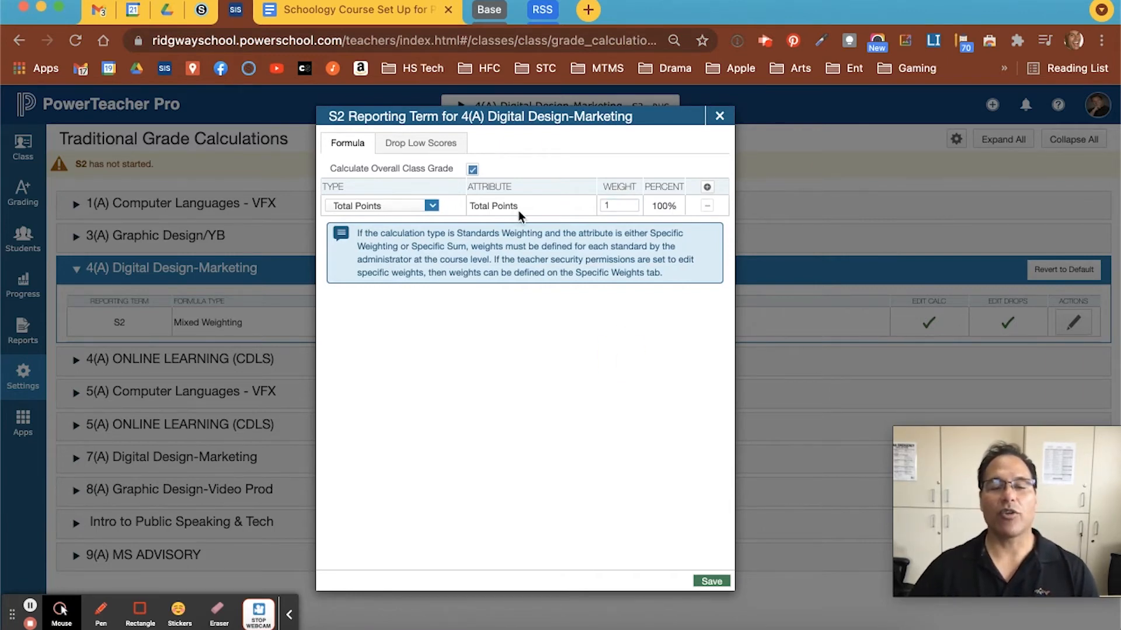
Try the Drop Lowest by Category option for low scores and set it back to None.
{"action": "left_click", "coordinate": [428, 149]}
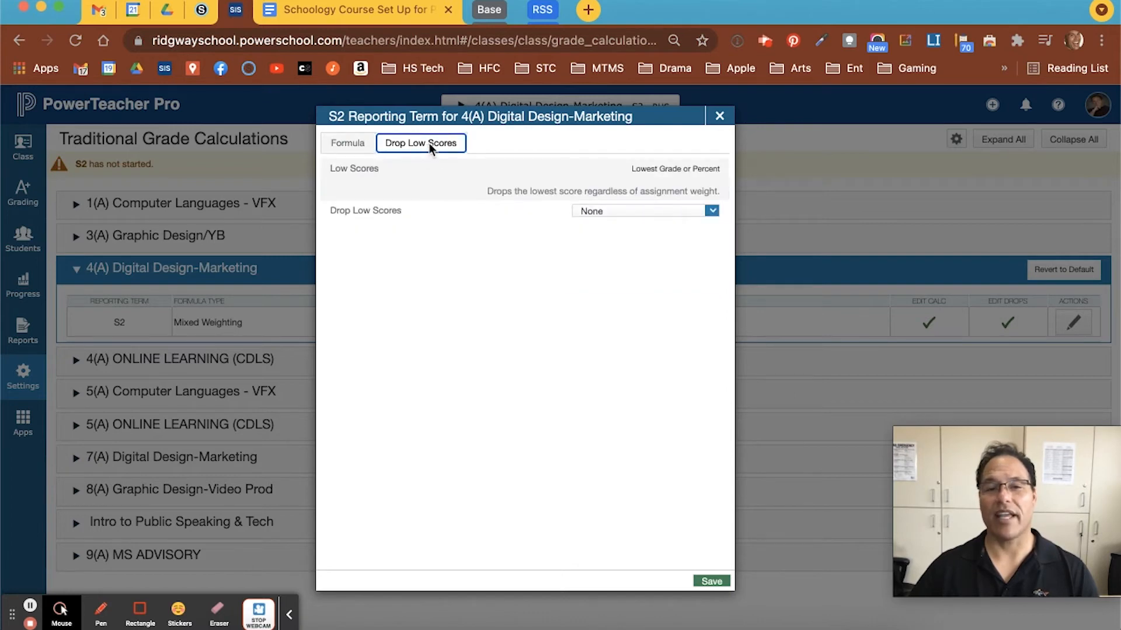
{"action": "left_click", "coordinate": [584, 212]}
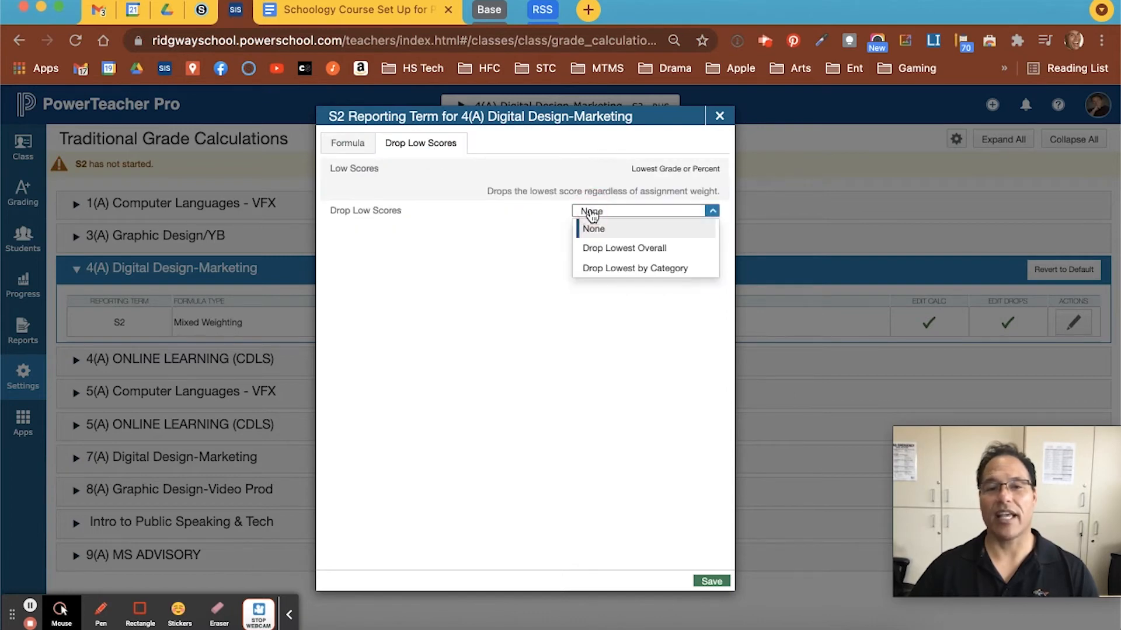
{"action": "left_click", "coordinate": [616, 268]}
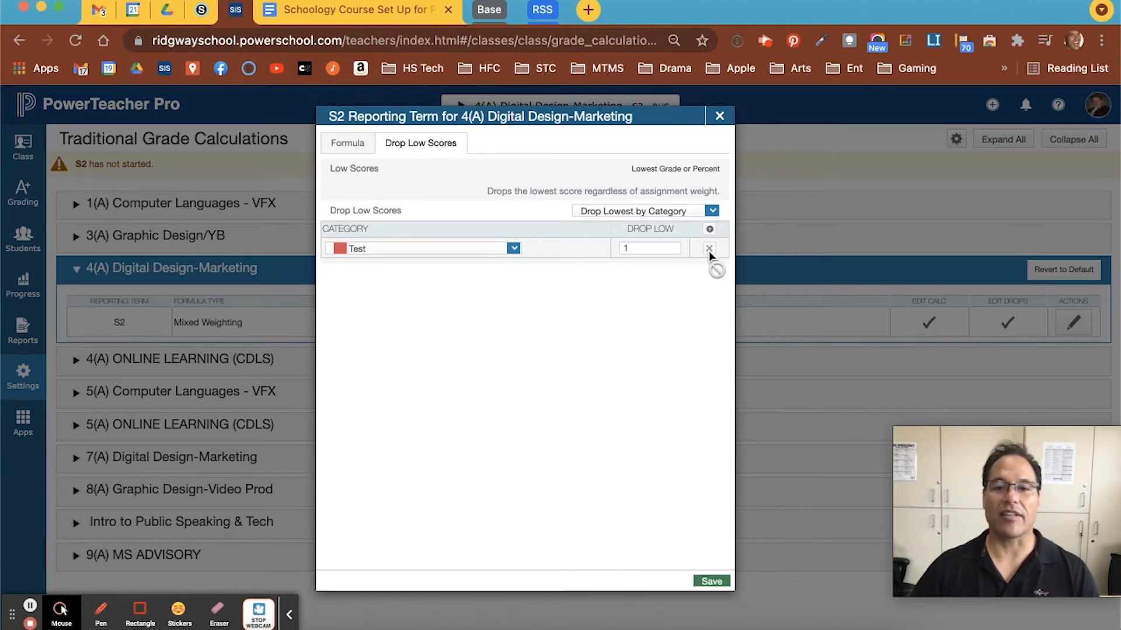
{"action": "left_click", "coordinate": [712, 211]}
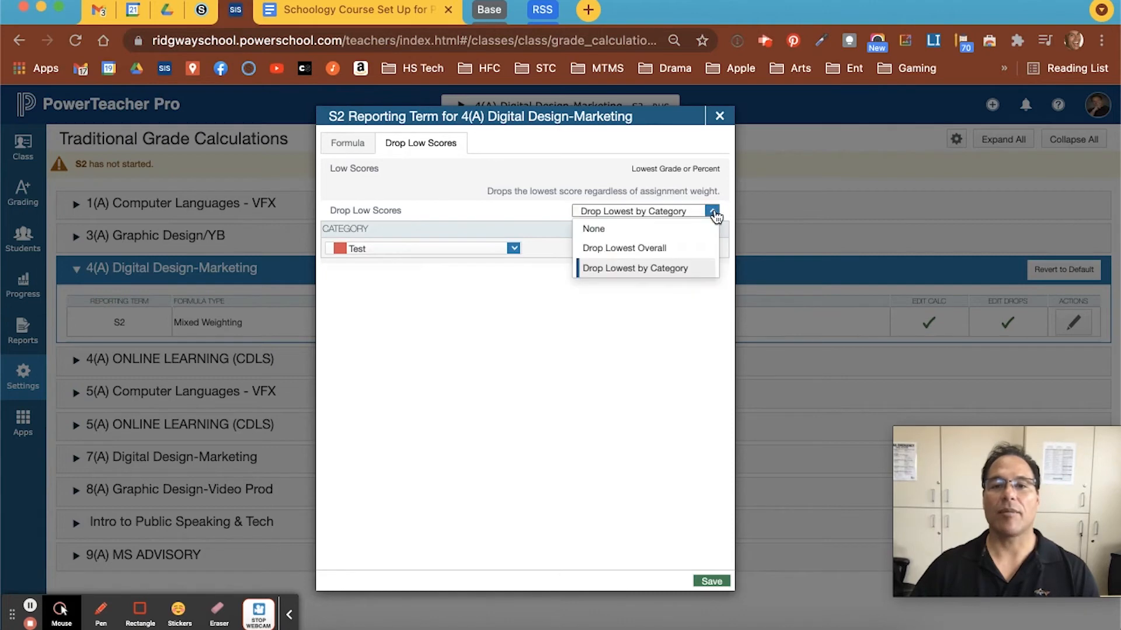
{"action": "left_click", "coordinate": [632, 230]}
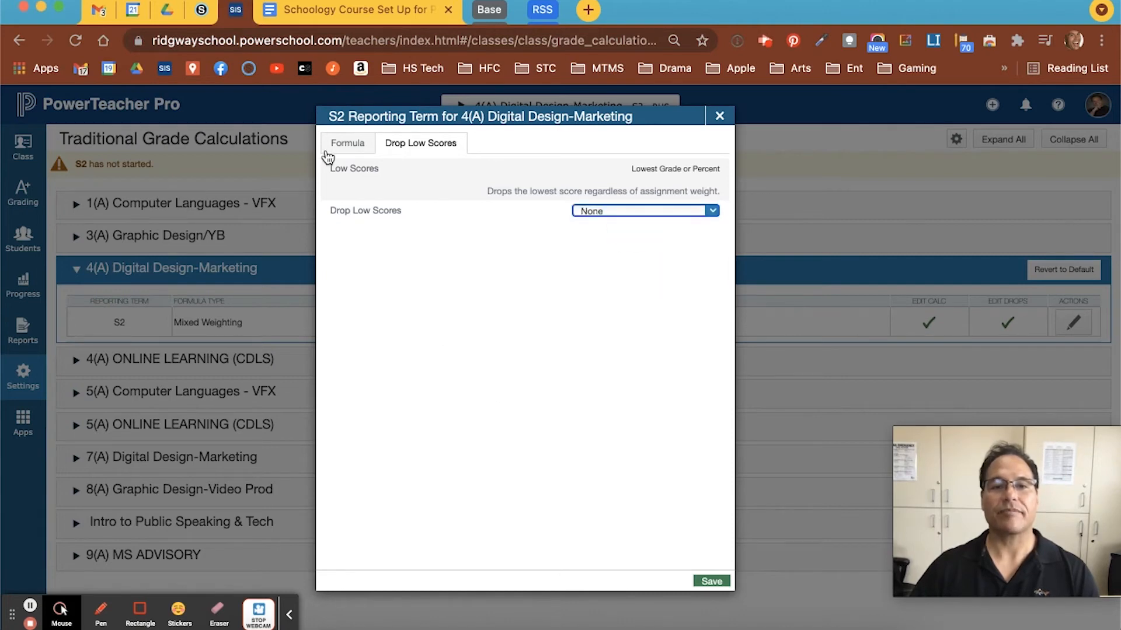
Change the formula row to Category Weighting for Classwork with a weight of 20.
{"action": "left_click", "coordinate": [349, 145]}
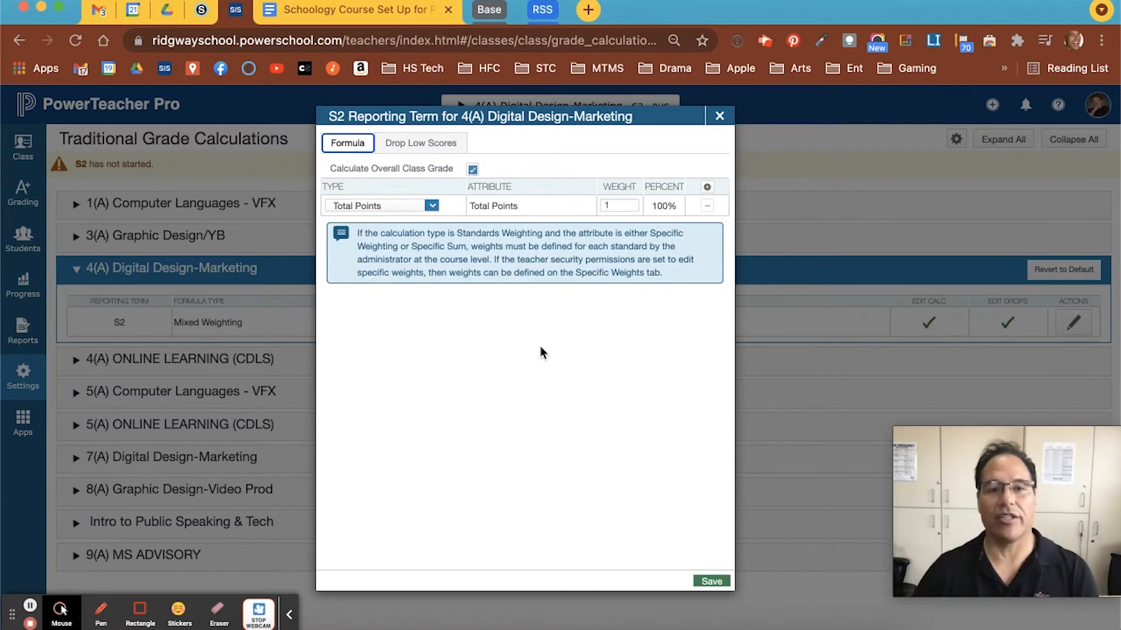
{"action": "left_click", "coordinate": [432, 207]}
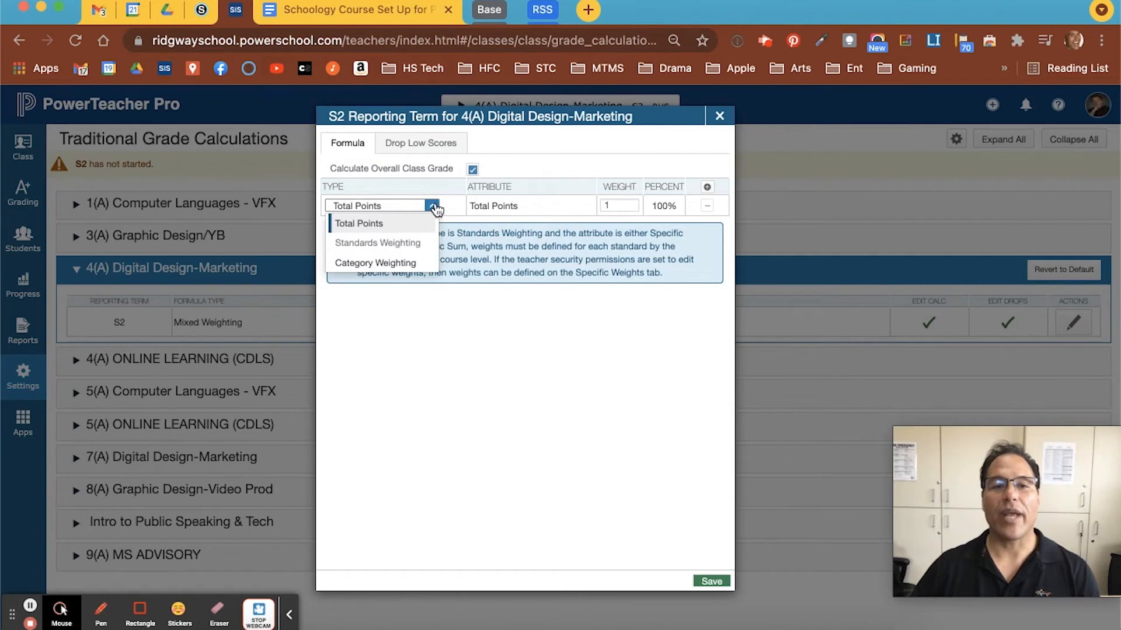
{"action": "left_click", "coordinate": [382, 265]}
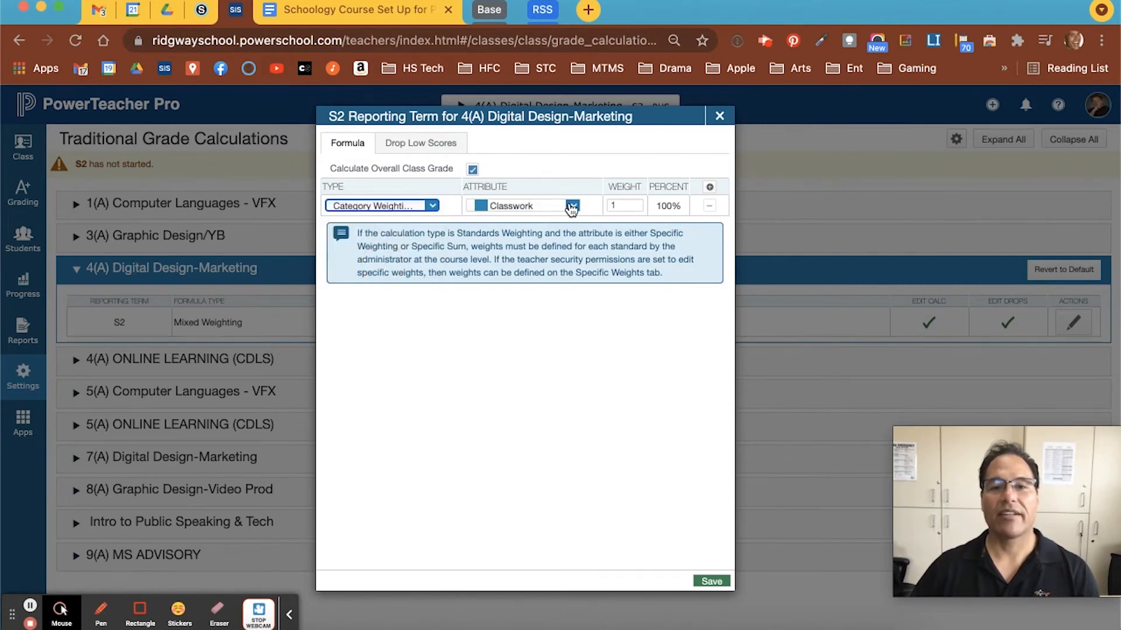
{"action": "left_click", "coordinate": [620, 207]}
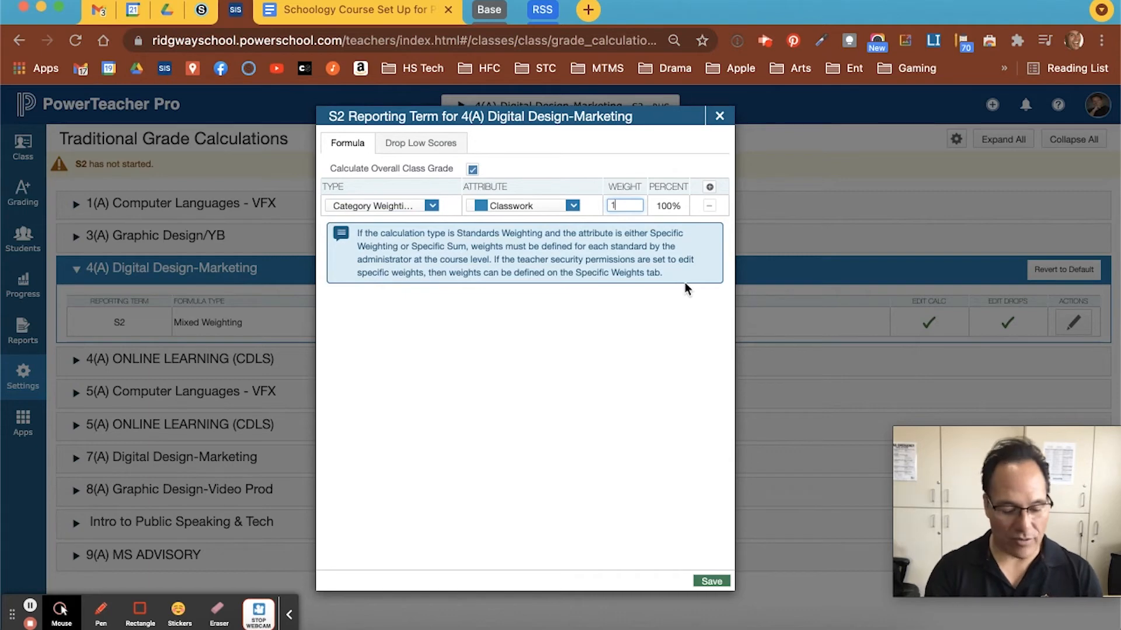
{"action": "key", "text": "BackSpace"}
{"action": "type", "text": "20"}
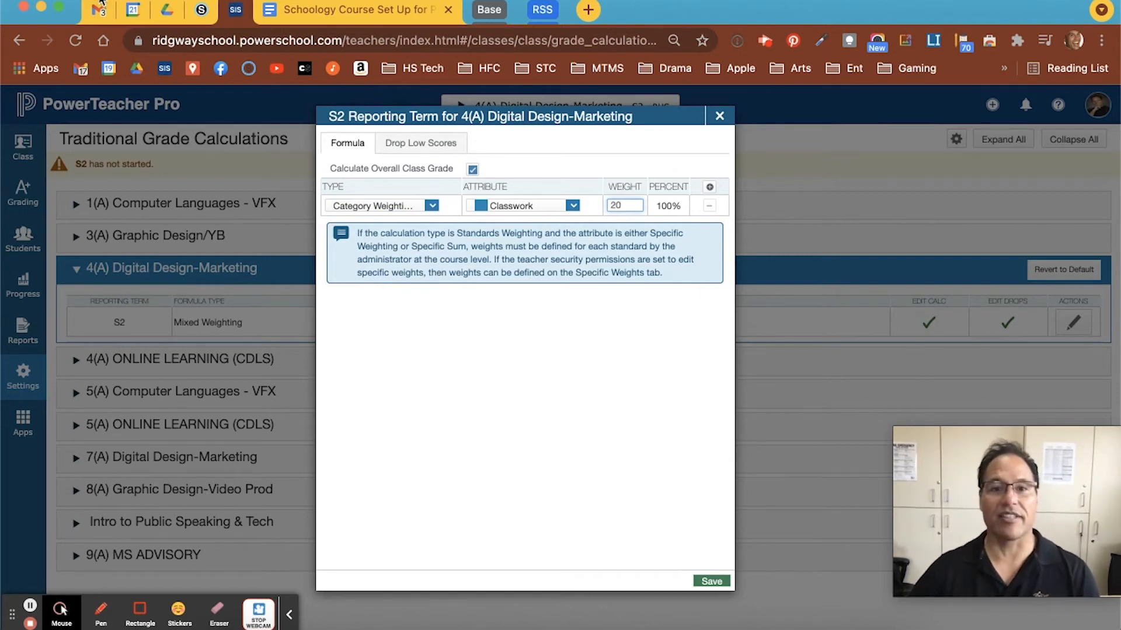
Check the category weights in the Schoology course's grade setup and return to the PowerTeacher Pro formula.
{"action": "left_click", "coordinate": [202, 10]}
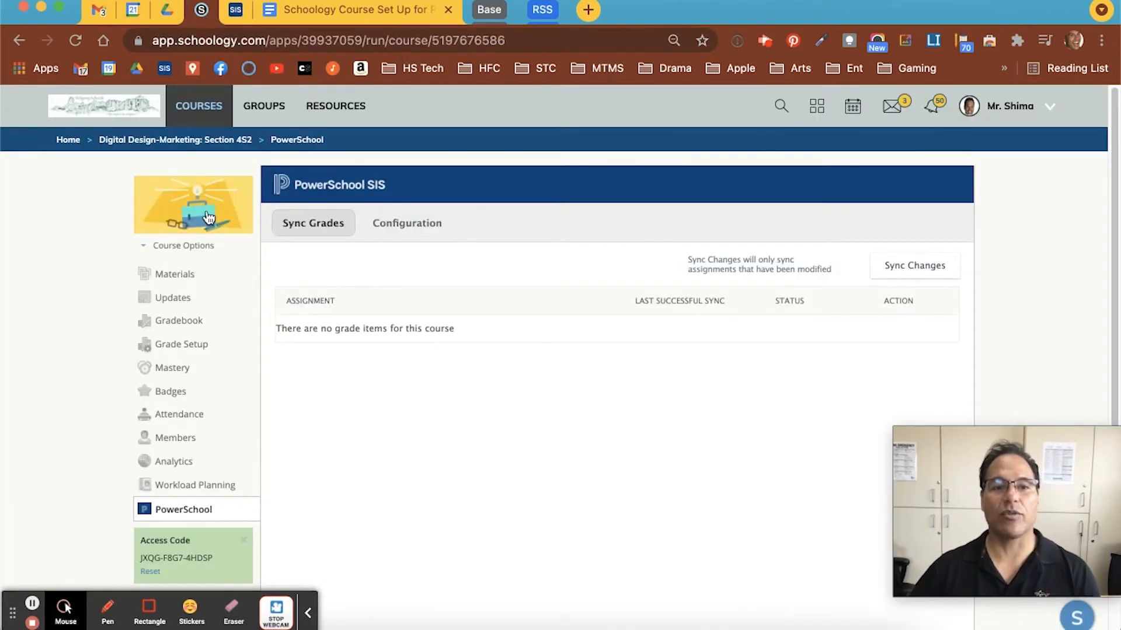
{"action": "left_click", "coordinate": [183, 349]}
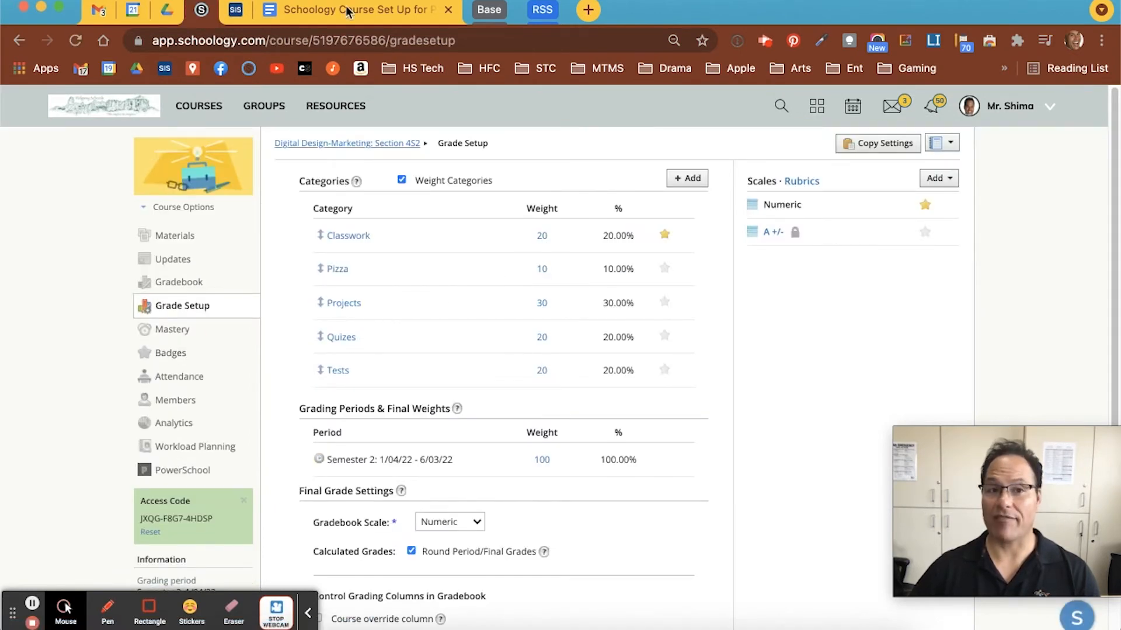
{"action": "left_click", "coordinate": [236, 11]}
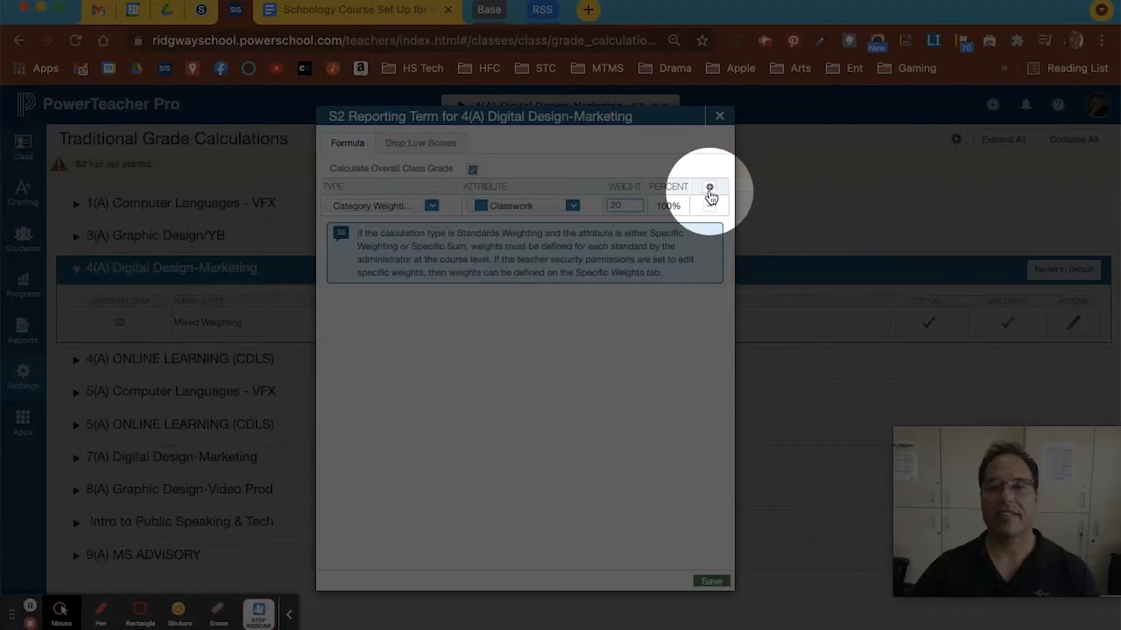
Add four more rows to the S2 grade formula below Classwork.
{"action": "left_click", "coordinate": [709, 188]}
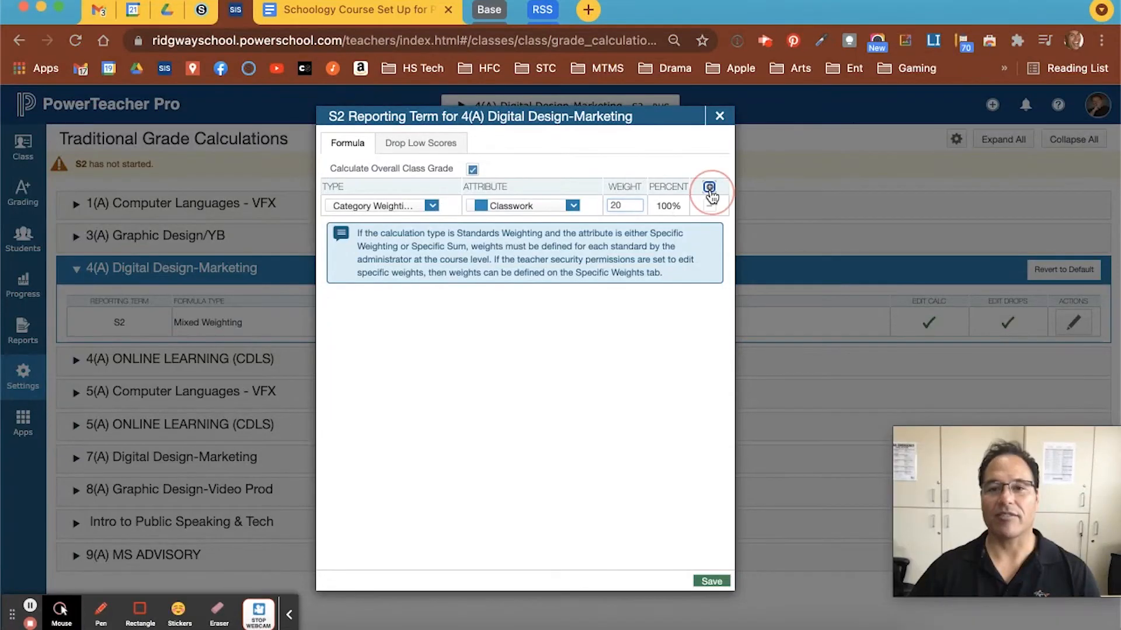
{"action": "left_click", "coordinate": [709, 188]}
{"action": "left_click", "coordinate": [709, 188]}
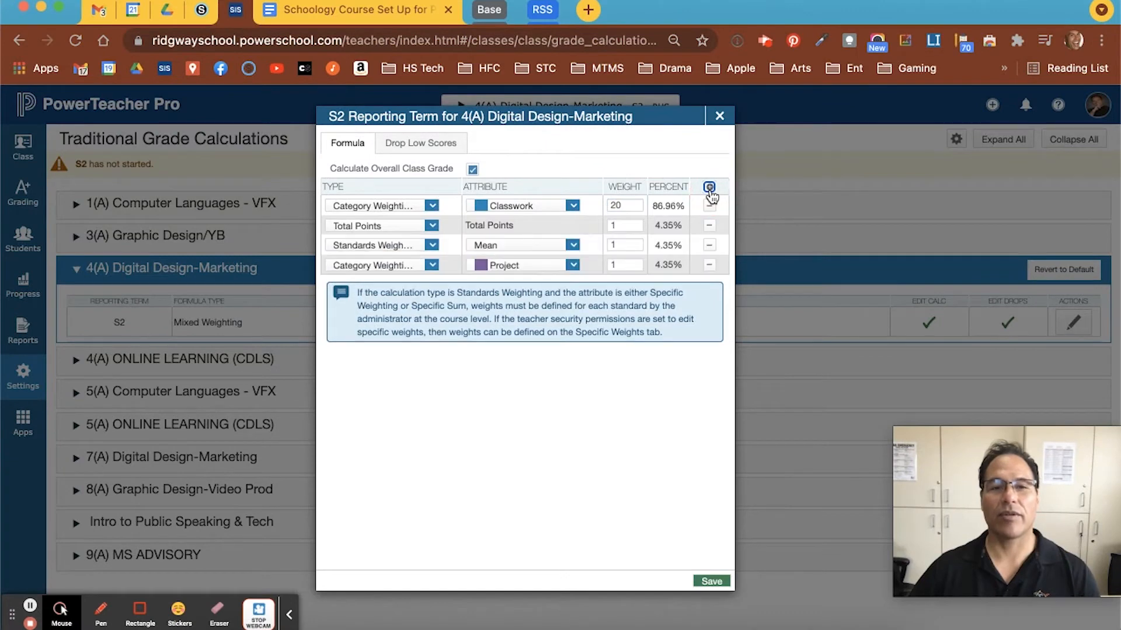
{"action": "left_click", "coordinate": [709, 188]}
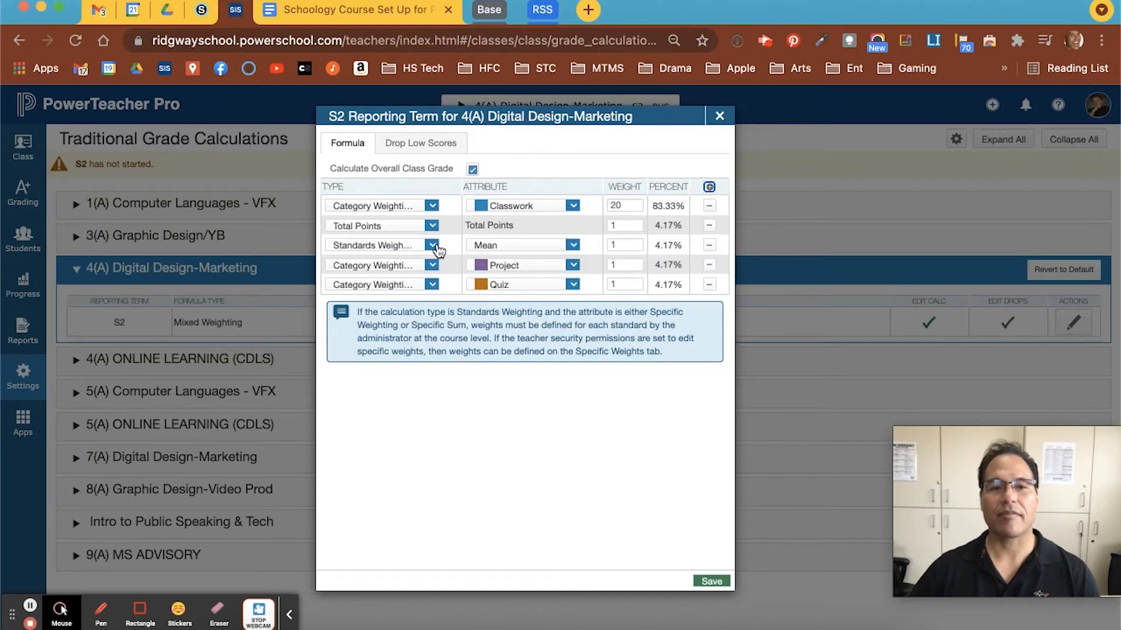
Change the type of the Total Points and Standards Weighting rows to Category Weighting.
{"action": "left_click", "coordinate": [432, 226]}
{"action": "left_click", "coordinate": [398, 282]}
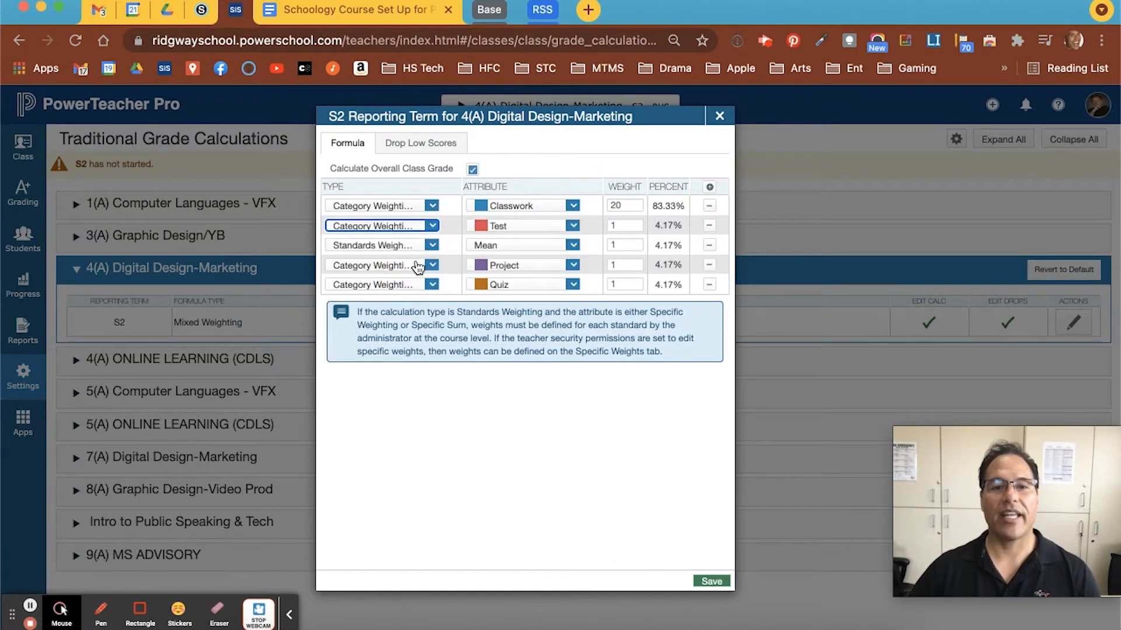
{"action": "left_click", "coordinate": [431, 245]}
{"action": "left_click", "coordinate": [398, 300]}
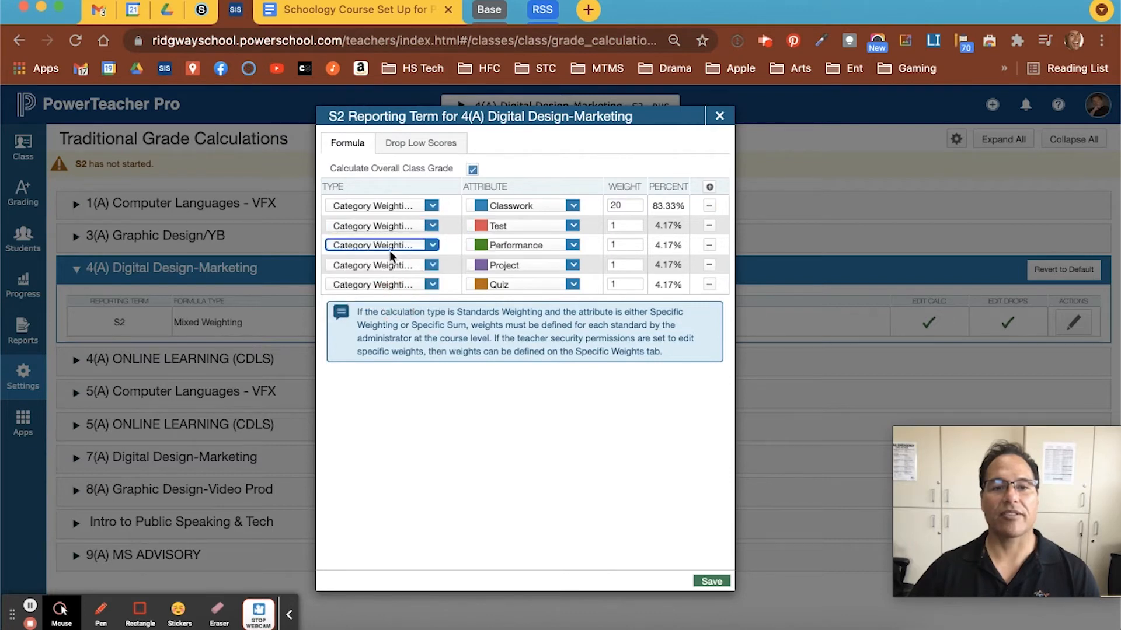
Assign the Project, Quiz and Test categories to the second, third and fourth rows of the S2 formula.
{"action": "left_click", "coordinate": [572, 226]}
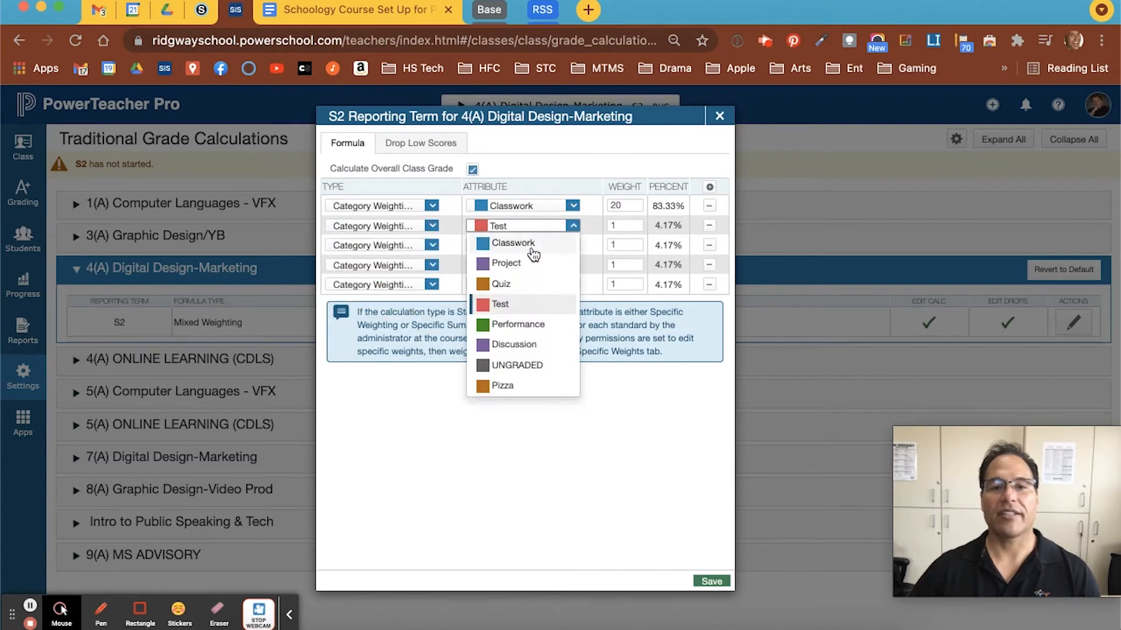
{"action": "left_click", "coordinate": [506, 262]}
{"action": "left_click", "coordinate": [573, 334]}
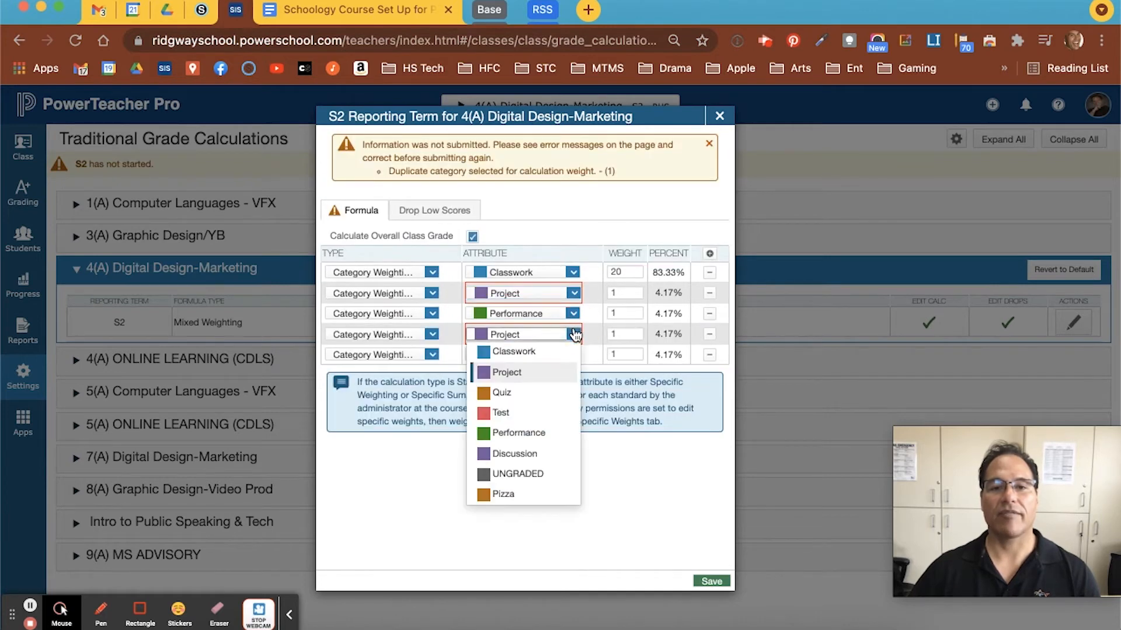
{"action": "left_click", "coordinate": [529, 411]}
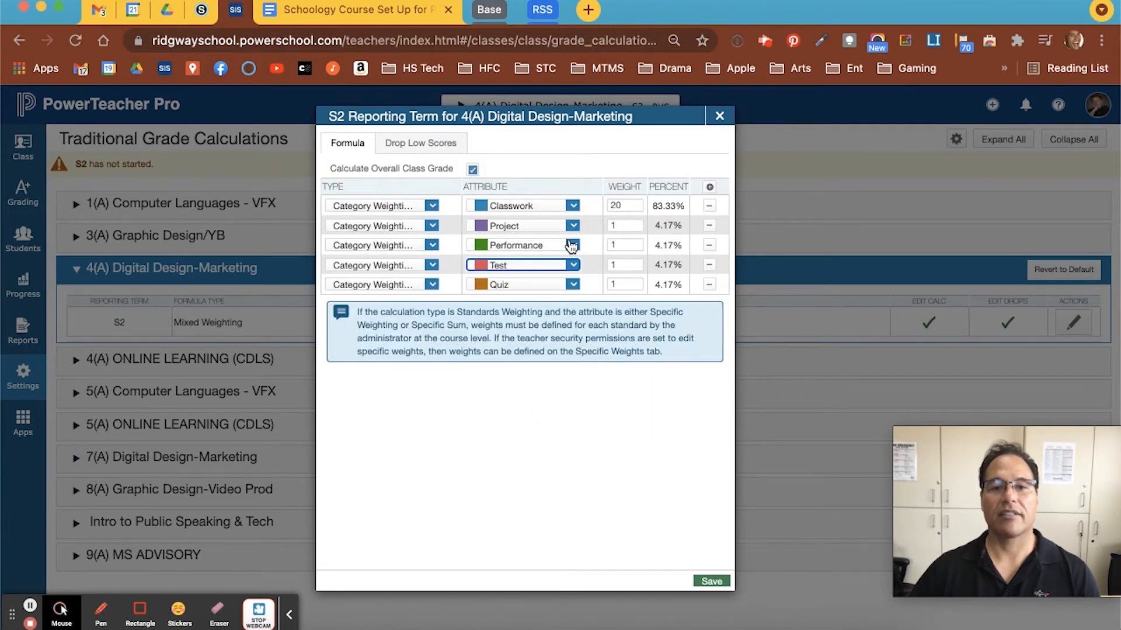
{"action": "left_click", "coordinate": [569, 245]}
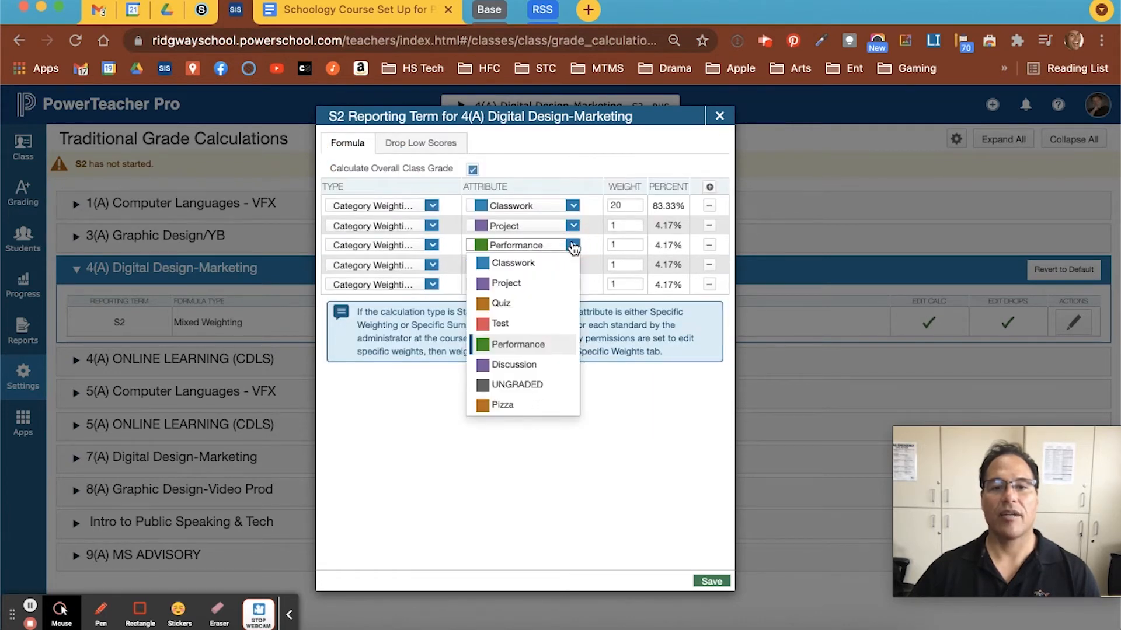
{"action": "left_click", "coordinate": [503, 304]}
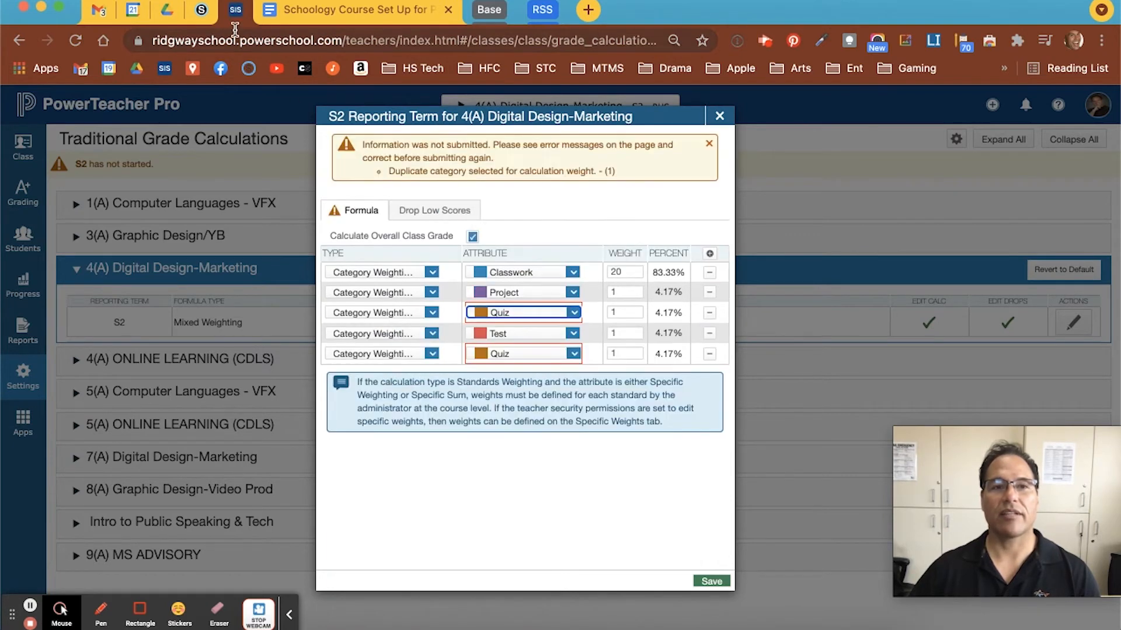
Check the remaining category in Schoology's grade setup, then set the last PowerTeacher Pro formula row to Pizza with a weight of 10.
{"action": "left_click", "coordinate": [202, 10]}
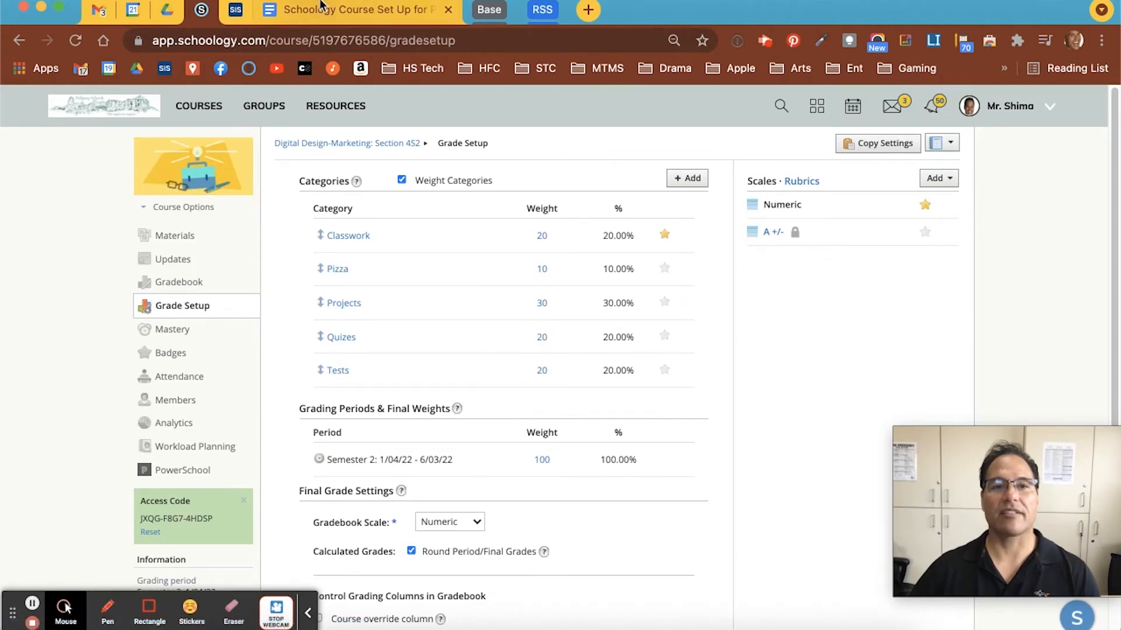
{"action": "left_click", "coordinate": [235, 9]}
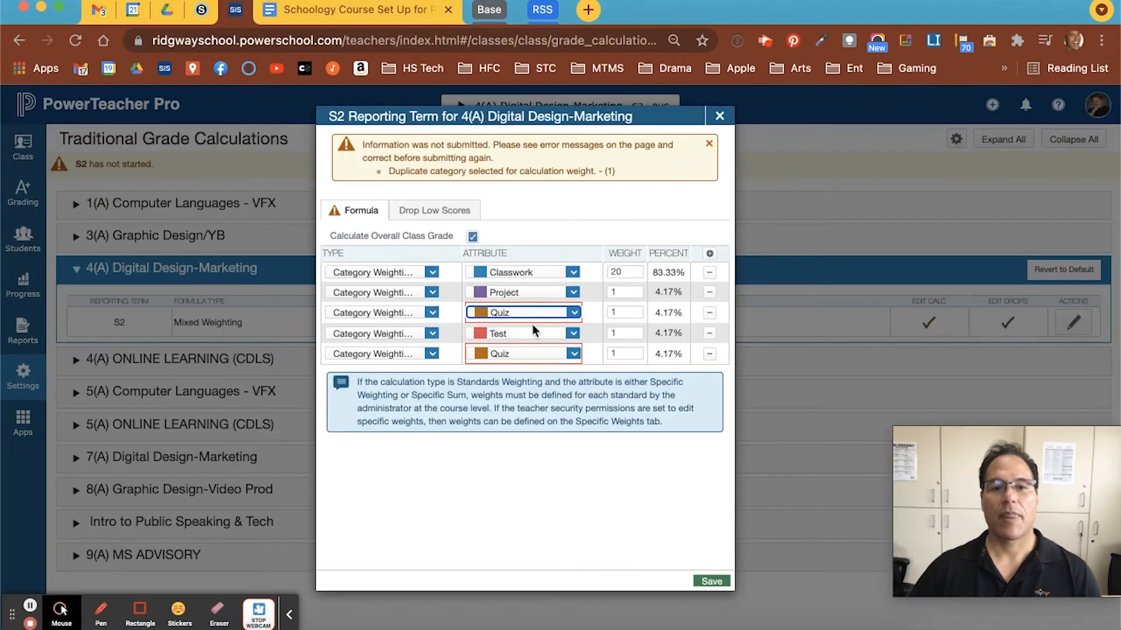
{"action": "left_click", "coordinate": [523, 357]}
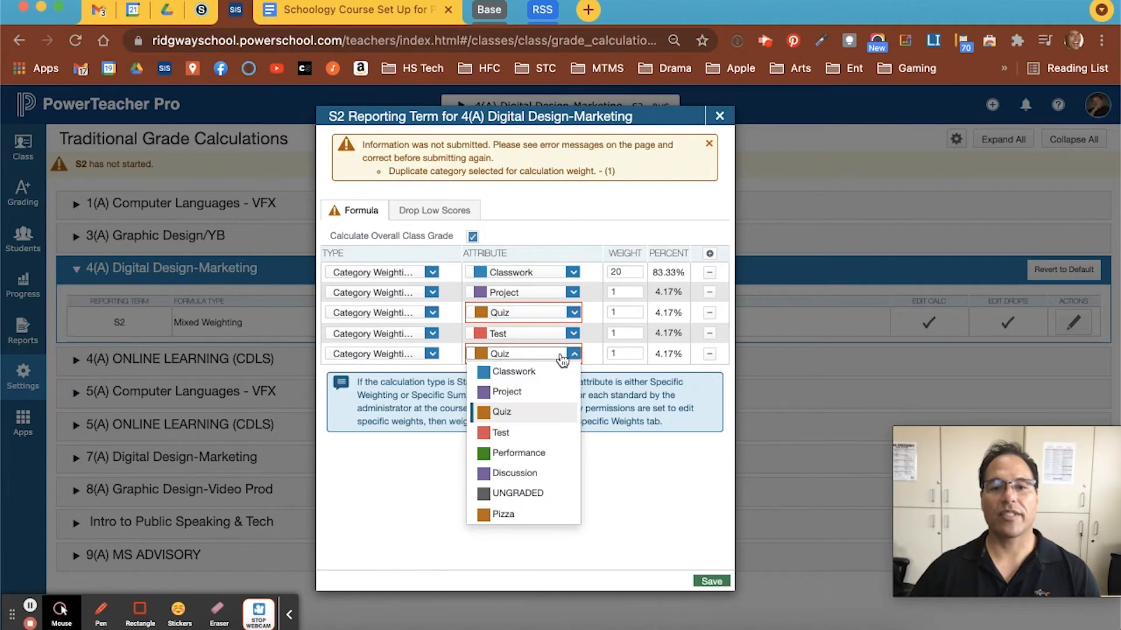
{"action": "left_click", "coordinate": [524, 516]}
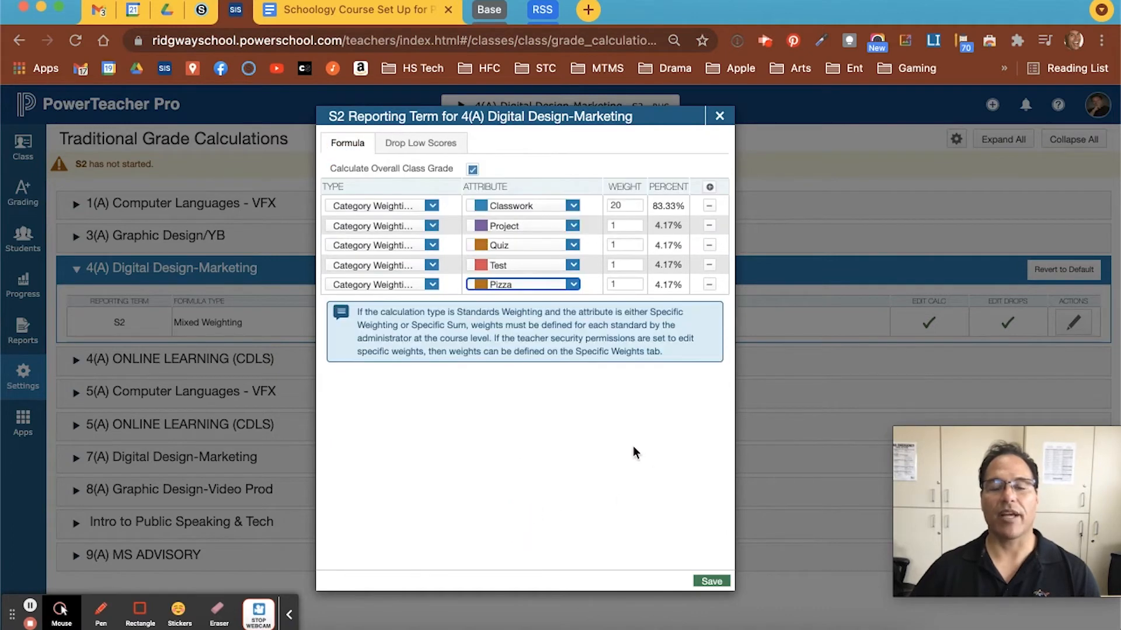
{"action": "left_click", "coordinate": [620, 284]}
{"action": "type", "text": "0"}
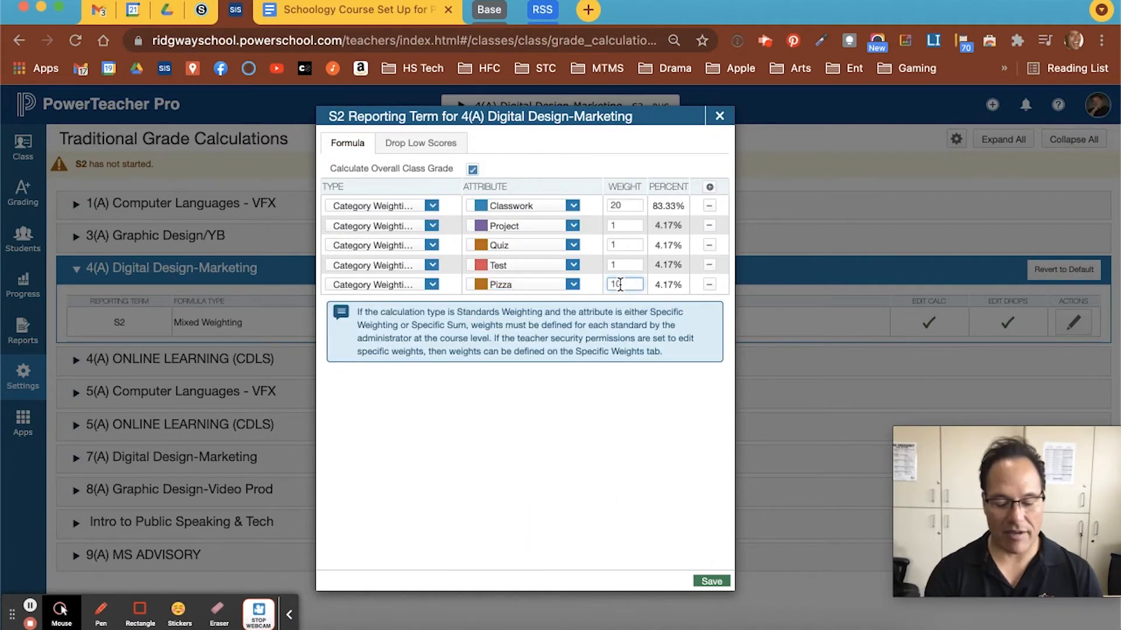
Set the weights to 30 for Project, 20 for Quiz and 20 for Test, and save the S2 formula.
{"action": "left_click", "coordinate": [628, 227]}
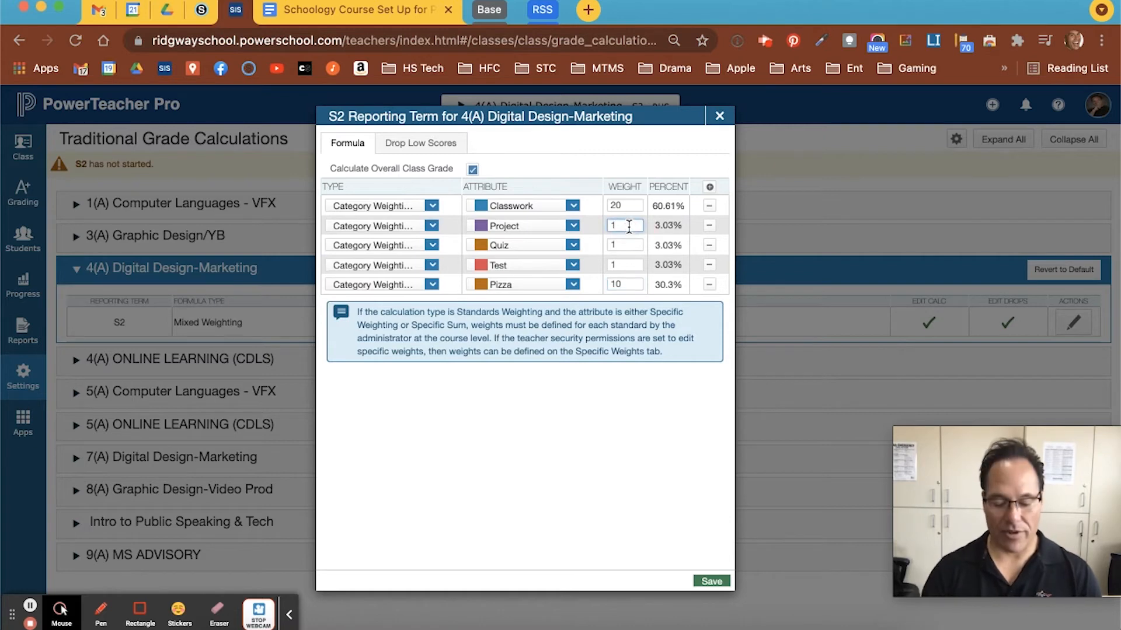
{"action": "key", "text": "BackSpace"}
{"action": "type", "text": "30"}
{"action": "left_click", "coordinate": [623, 245]}
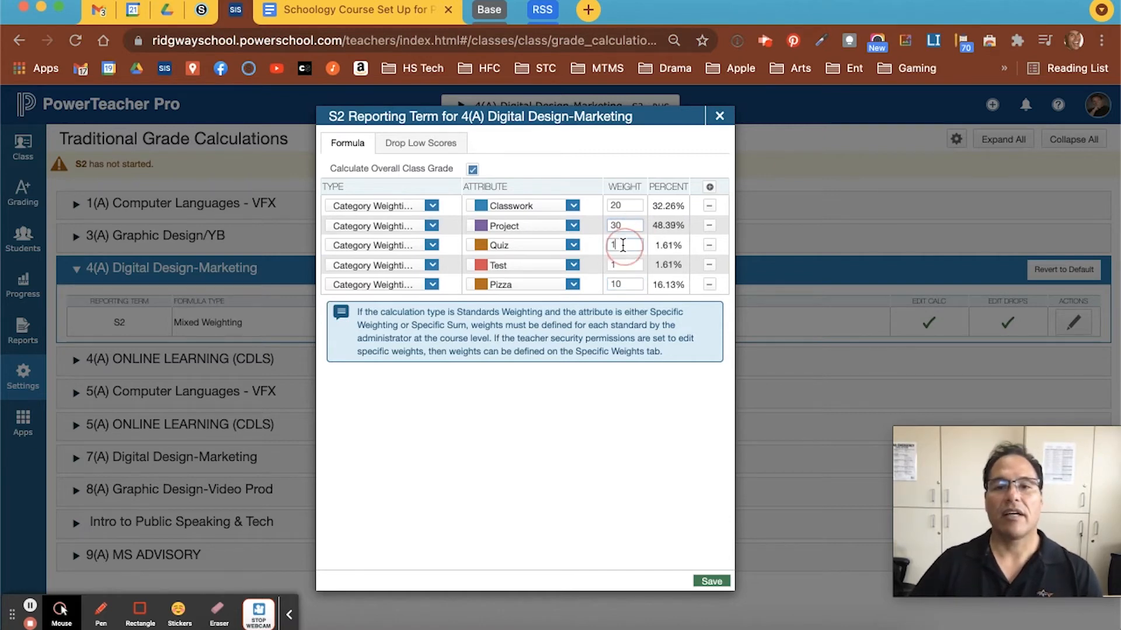
{"action": "double_click", "coordinate": [623, 245]}
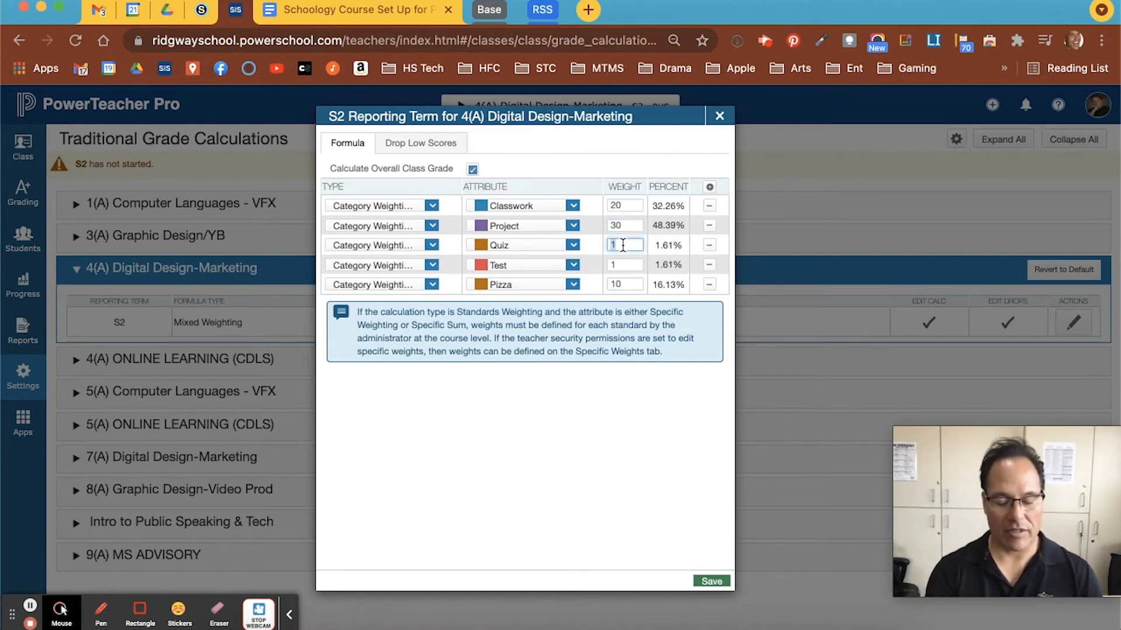
{"action": "type", "text": "20"}
{"action": "double_click", "coordinate": [621, 267]}
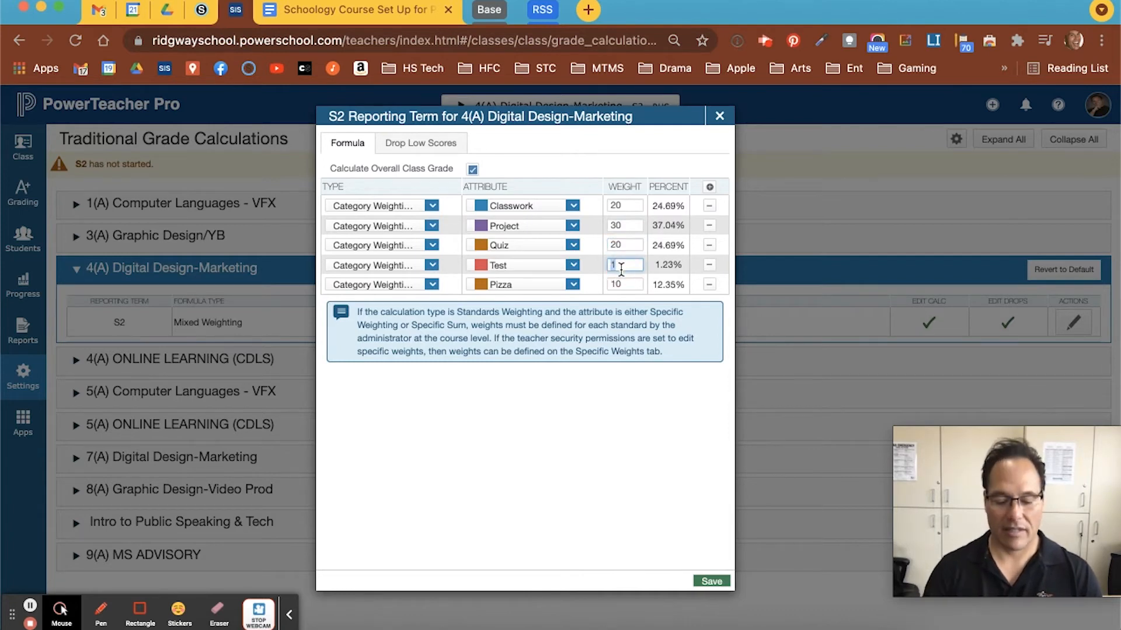
{"action": "type", "text": "20"}
{"action": "left_click", "coordinate": [636, 447]}
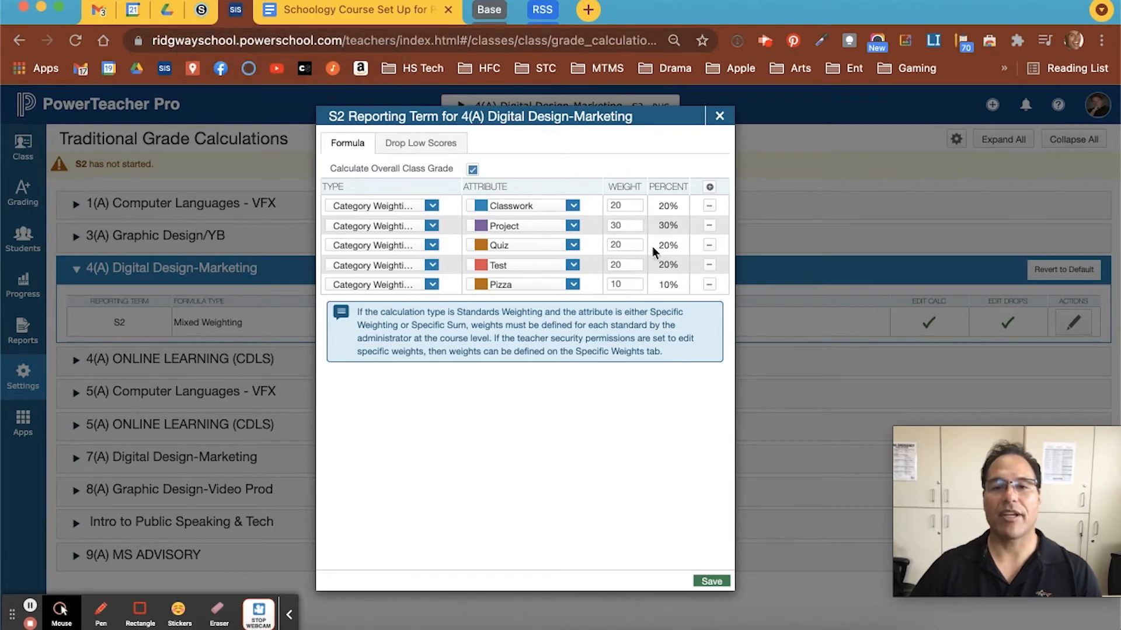
{"action": "key", "text": "alt+f"}
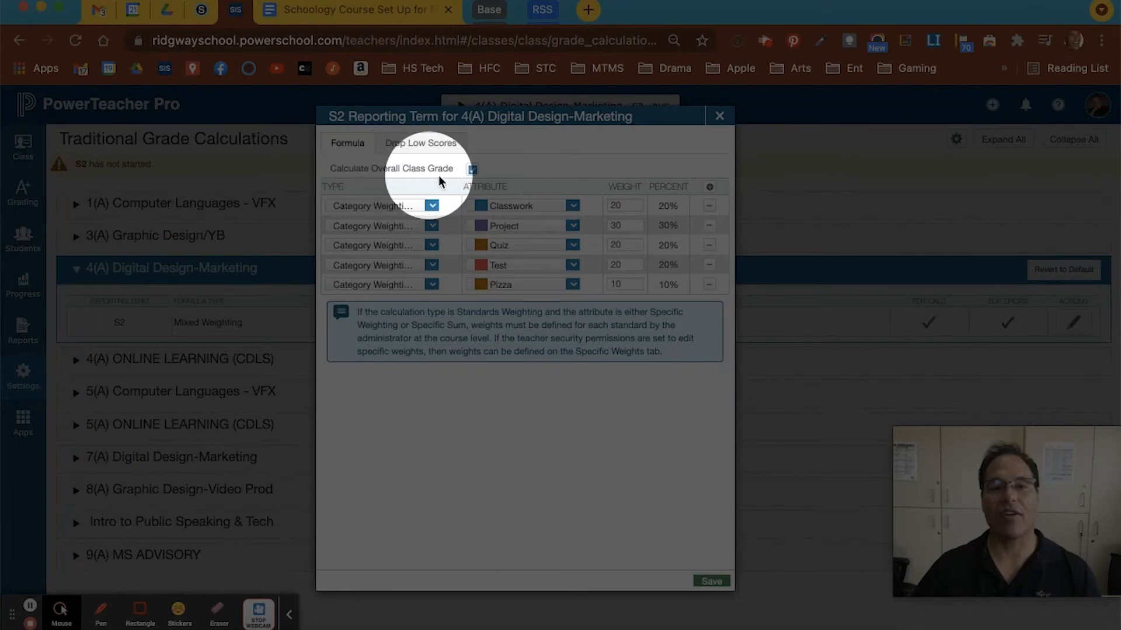
{"action": "key", "text": "alt+f"}
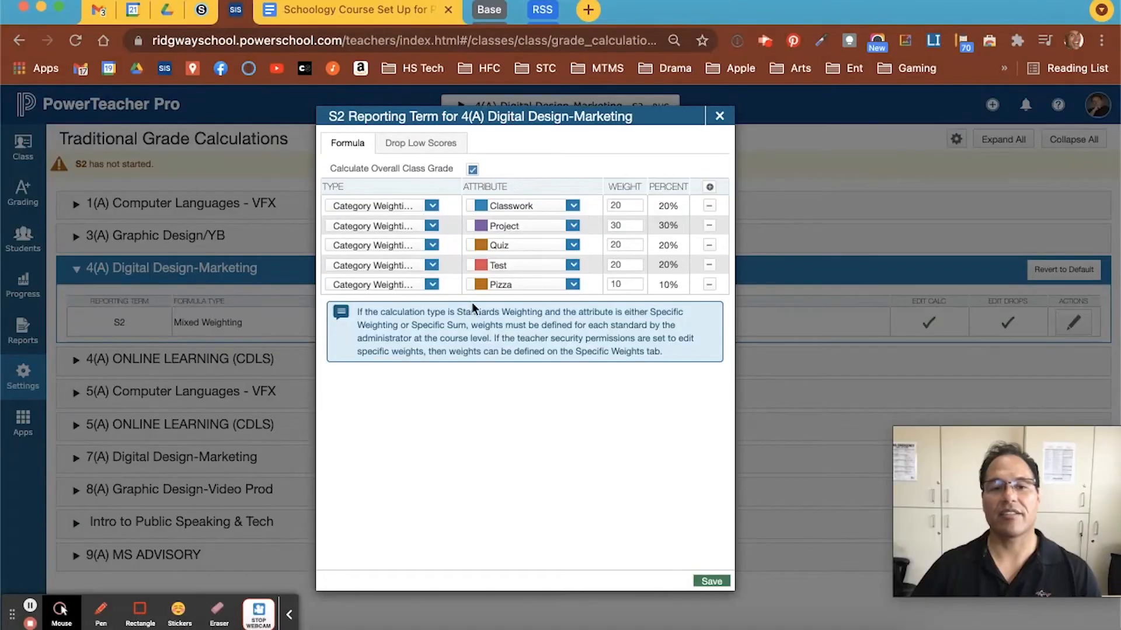
{"action": "left_click", "coordinate": [710, 582]}
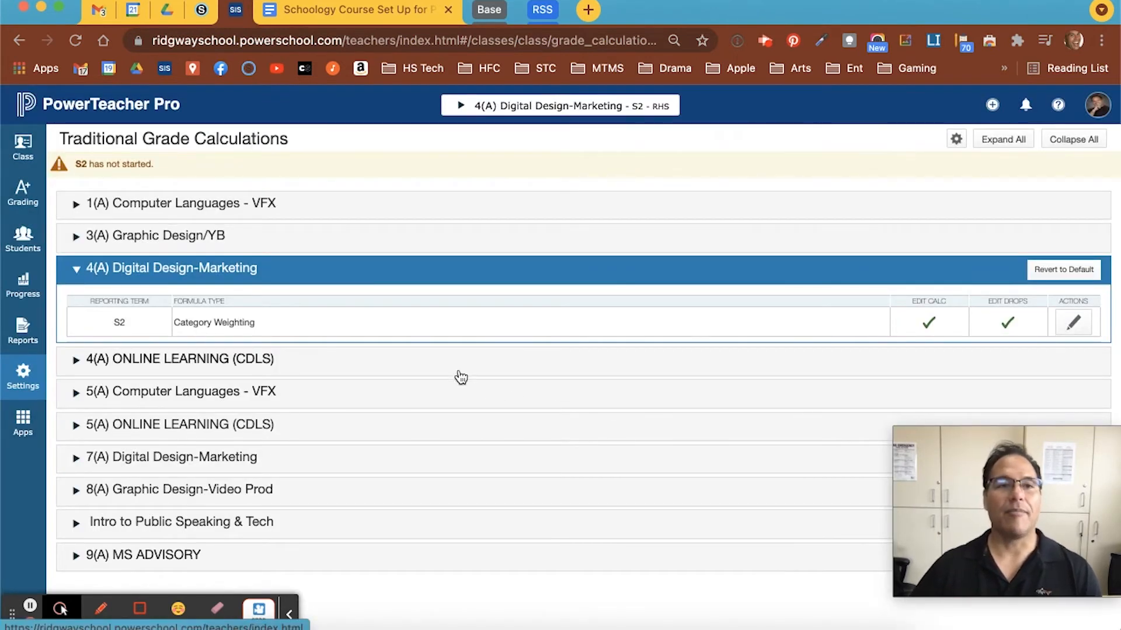
Switch to Schoology and open the PowerSchool grade sync page of the Intro to Public Speaking & Tech Section 5S1 course.
{"action": "left_click", "coordinate": [202, 10]}
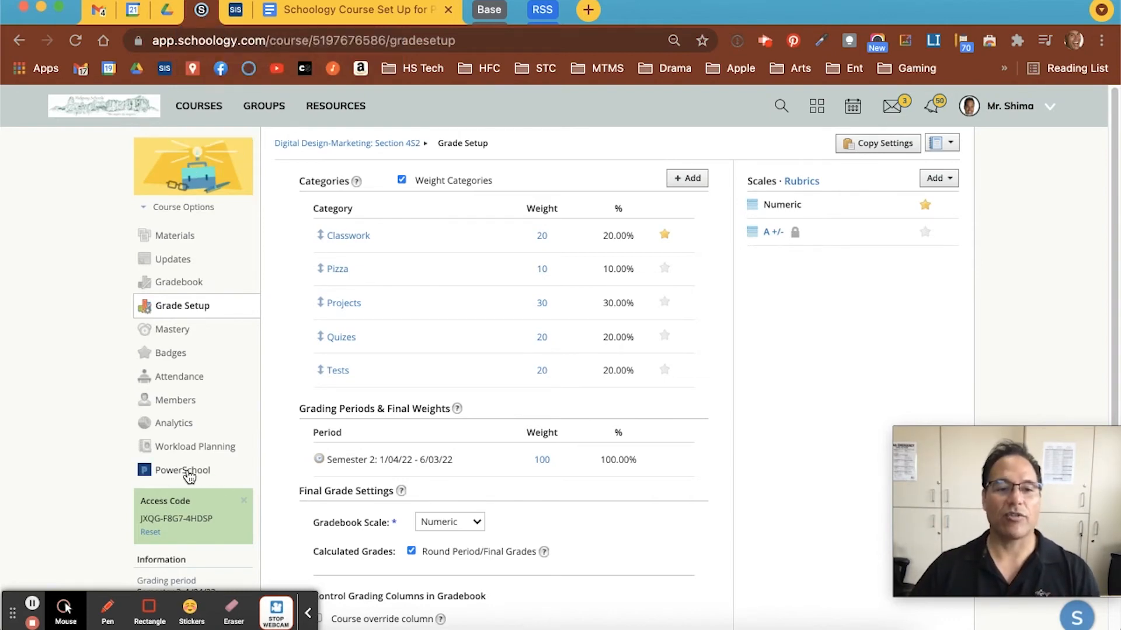
{"action": "left_click", "coordinate": [193, 103]}
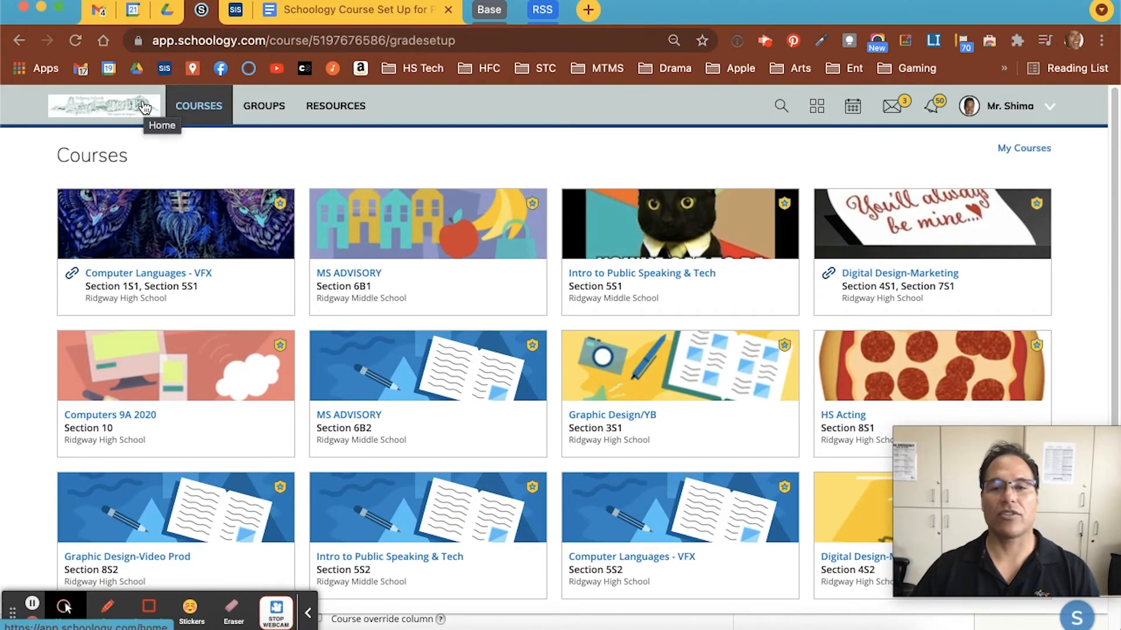
{"action": "left_click", "coordinate": [658, 275]}
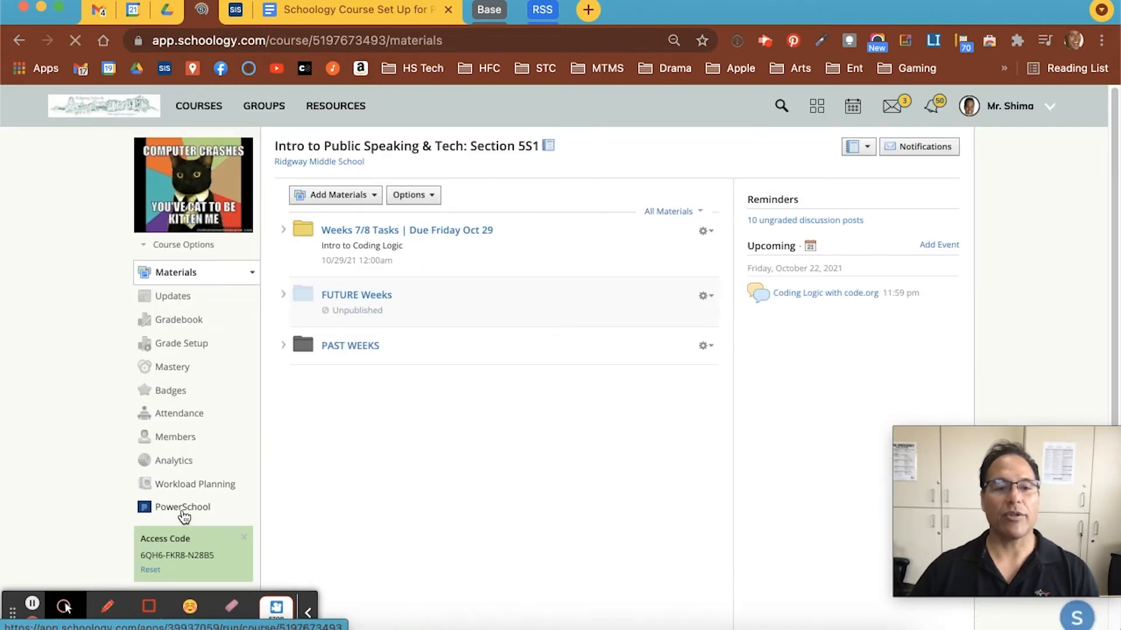
{"action": "left_click", "coordinate": [184, 509]}
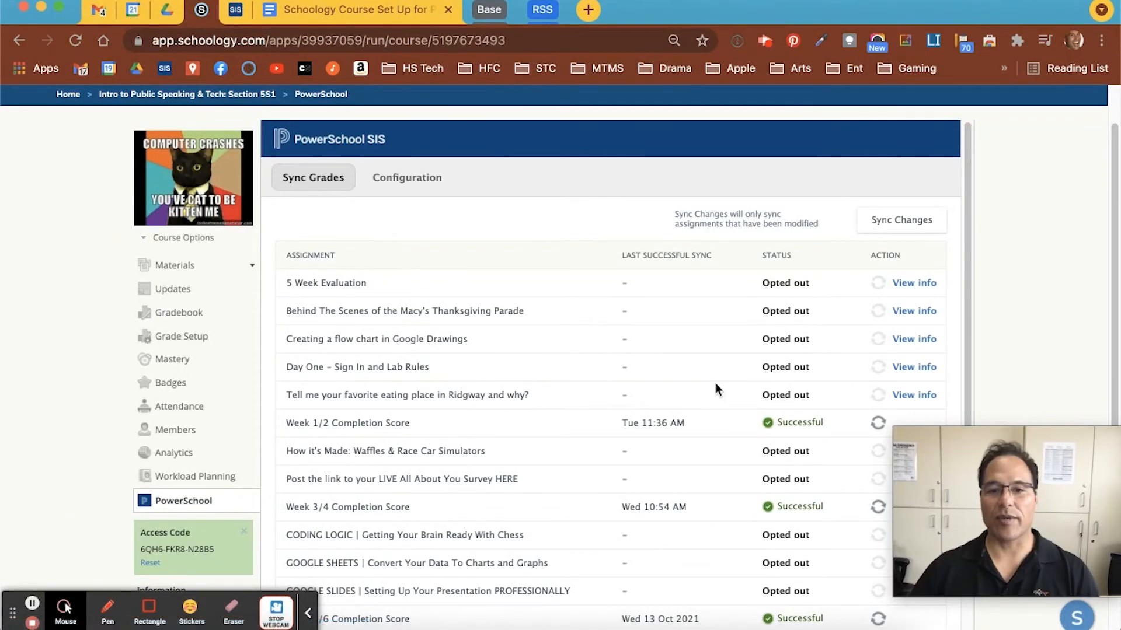
Examine the assignments' sync statuses, last successful sync dates and individual sync actions in the Sync Grades list.
{"action": "mouse_move", "coordinate": [972, 495]}
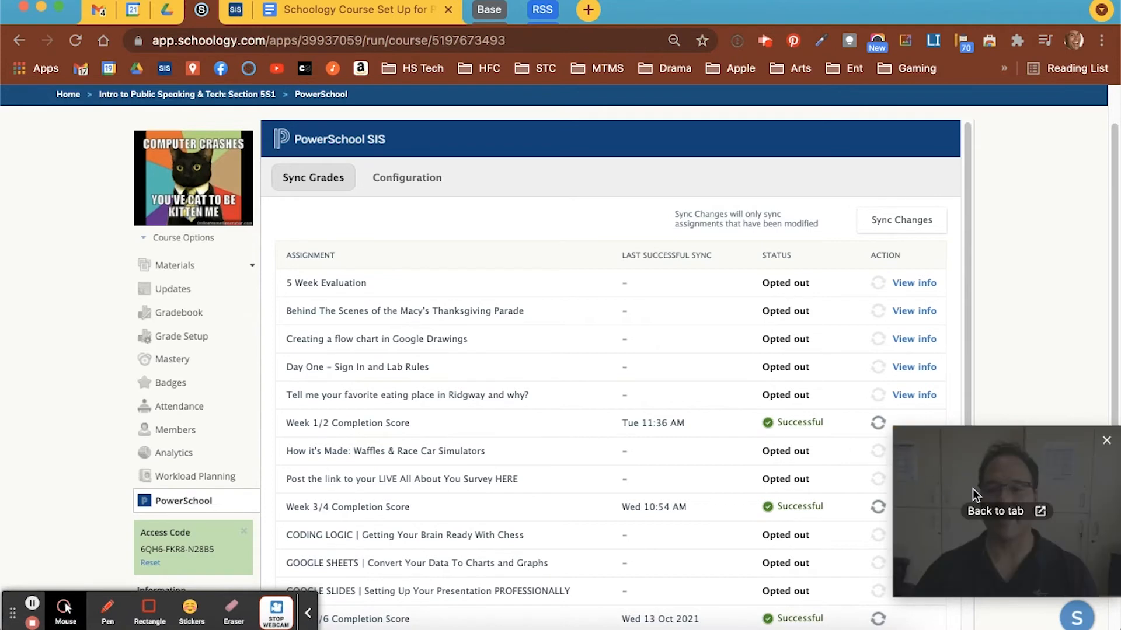
{"action": "left_click_drag", "start_coordinate": [939, 475], "coordinate": [939, 490]}
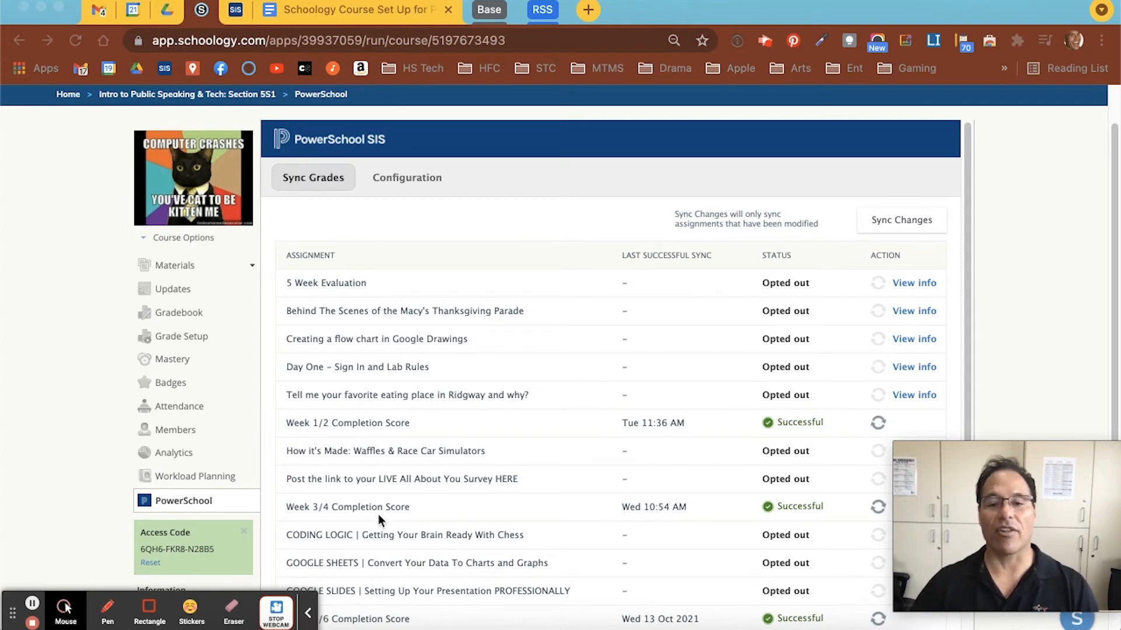
{"action": "scroll", "coordinate": [379, 514], "scroll_direction": "down", "scroll_amount": 3}
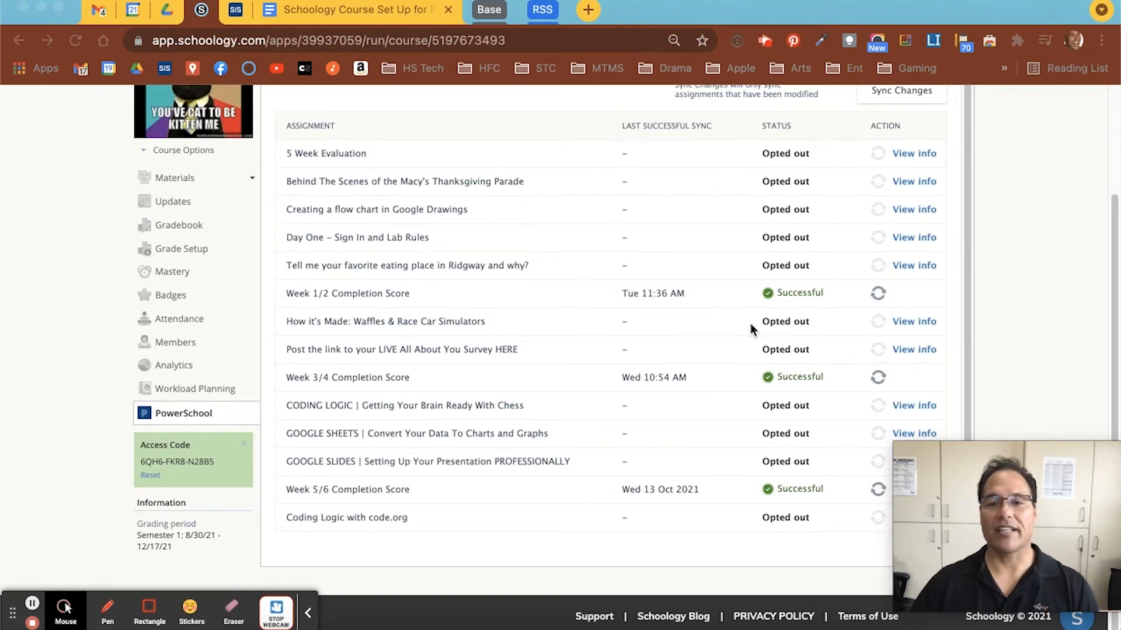
{"action": "key", "text": "F1"}
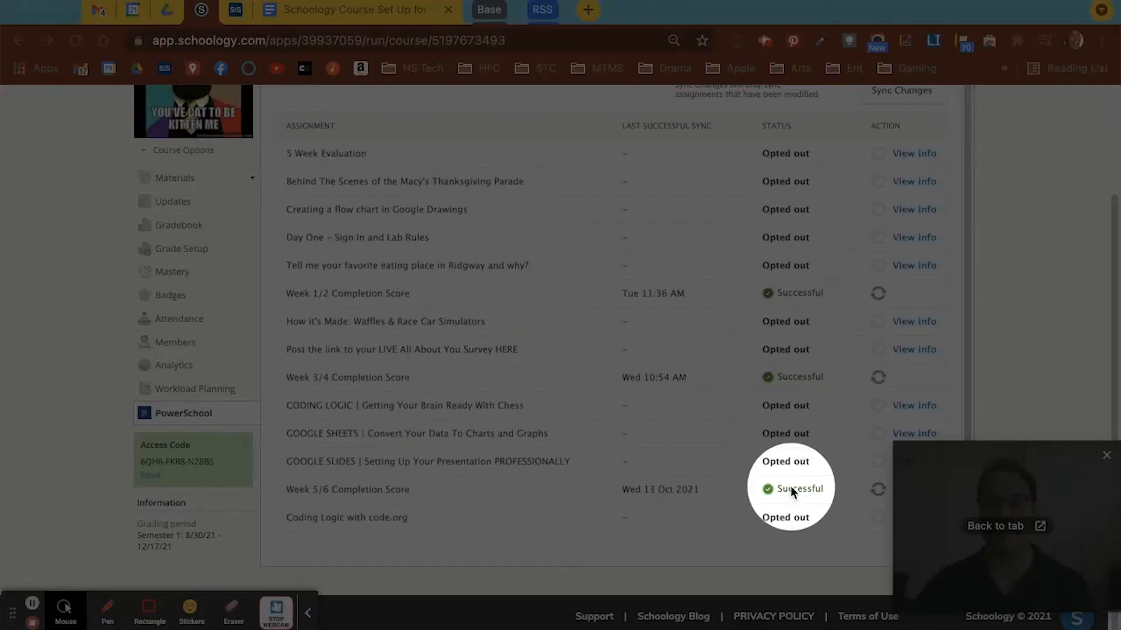
{"action": "key", "text": "F1"}
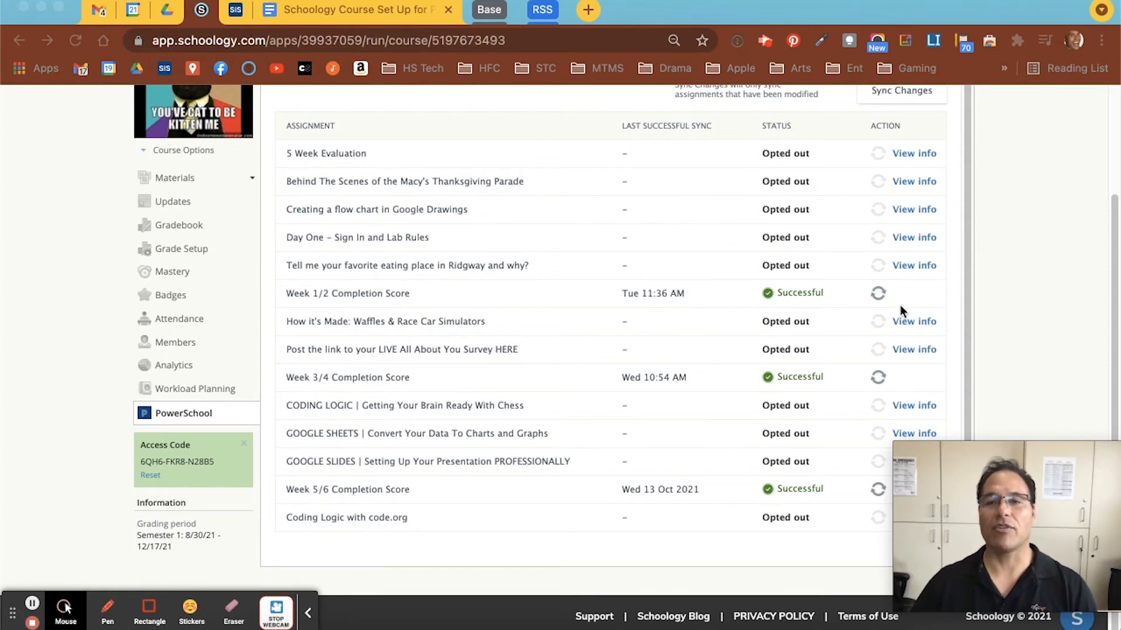
{"action": "scroll", "coordinate": [899, 305], "scroll_direction": "up", "scroll_amount": 1}
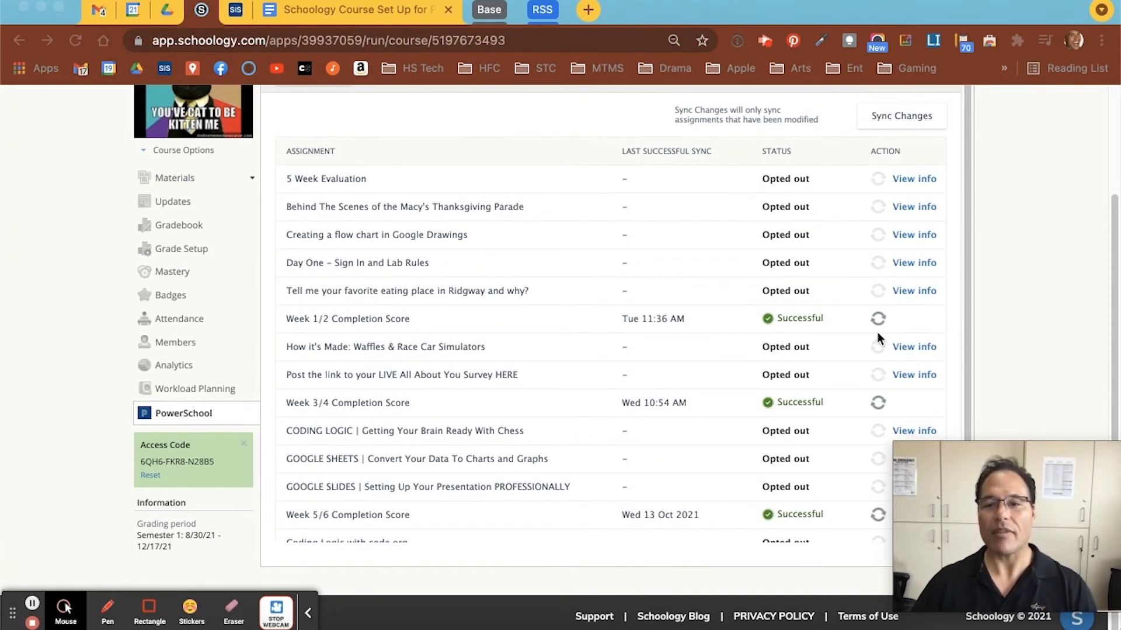
{"action": "key", "text": "alt+m"}
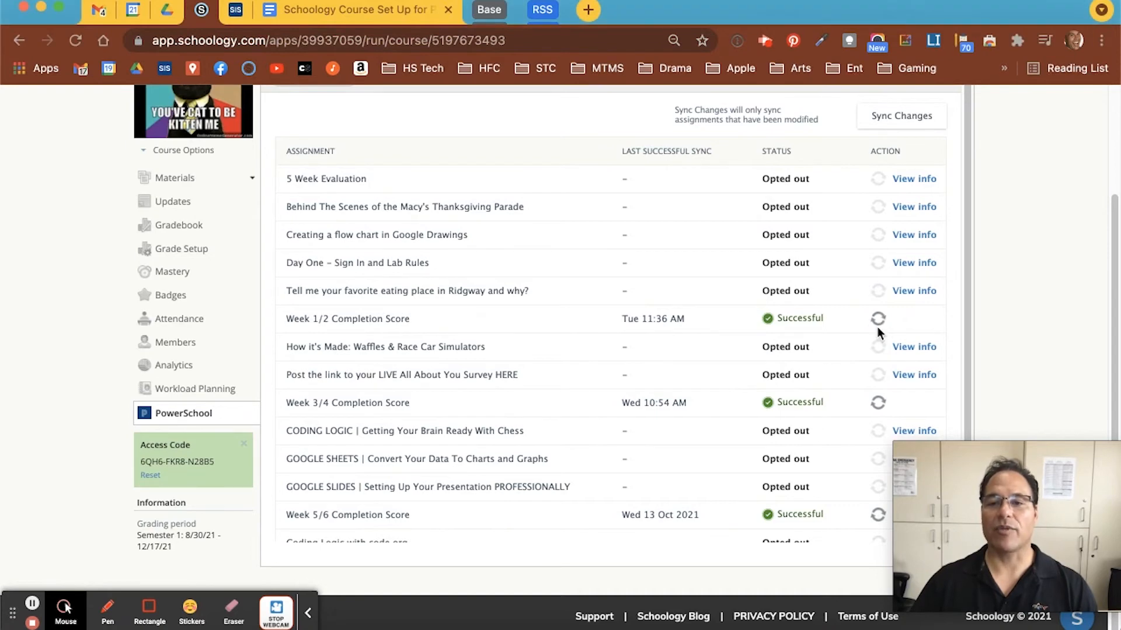
Sync the Week 1/2 Completion Score assignment individually and look over the list's option for syncing all modified assignments.
{"action": "left_click", "coordinate": [877, 320]}
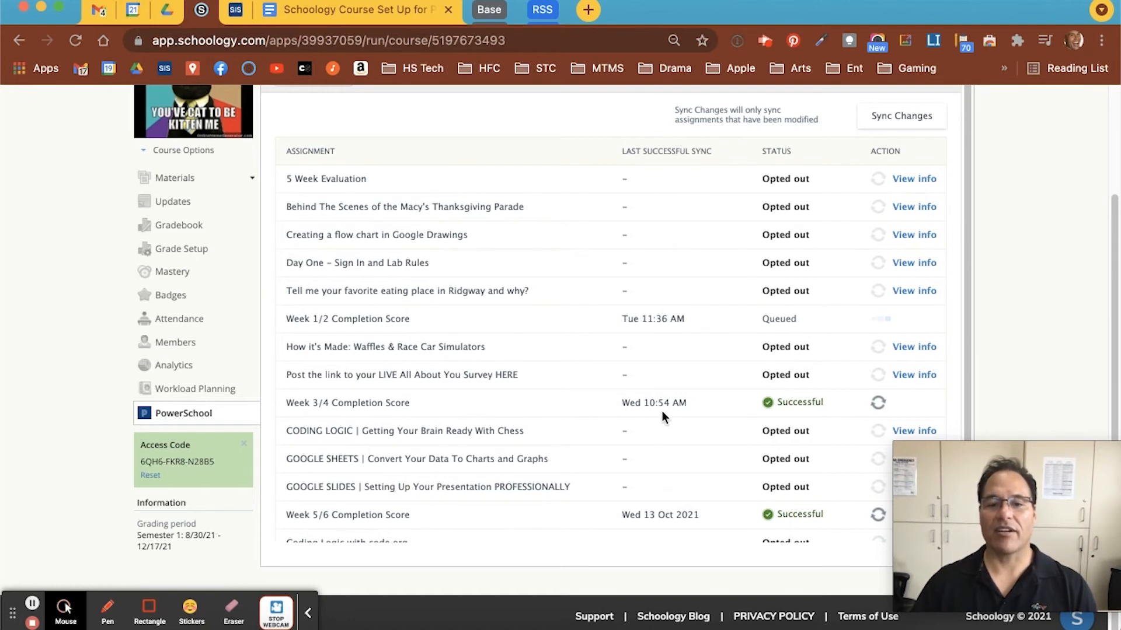
{"action": "scroll", "coordinate": [682, 520], "scroll_direction": "down", "scroll_amount": 1}
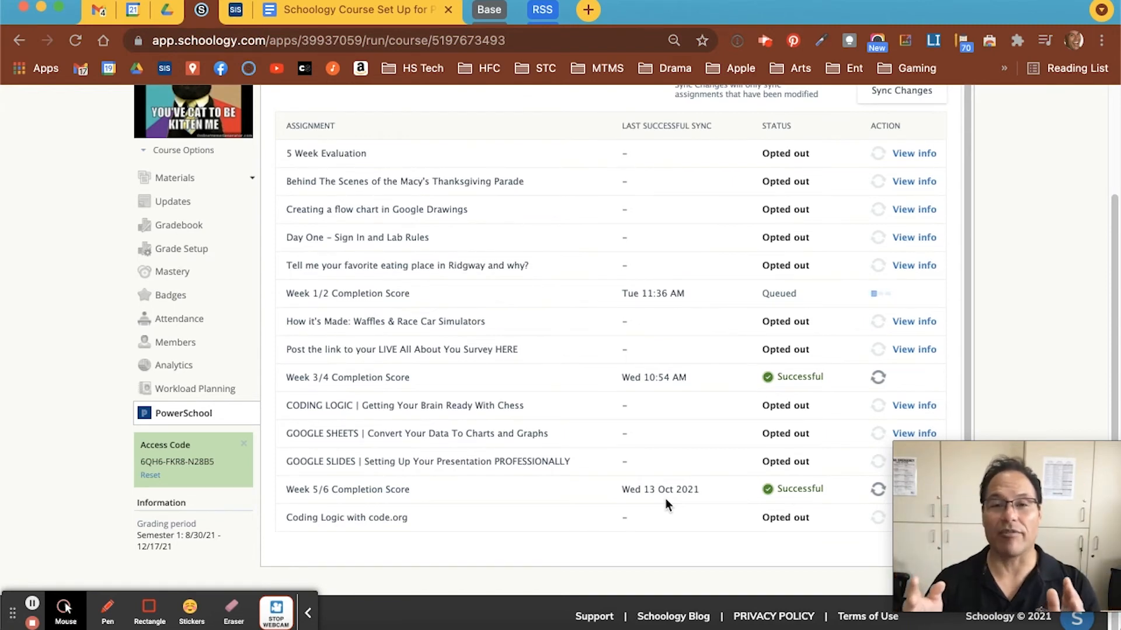
{"action": "scroll", "coordinate": [660, 453], "scroll_direction": "up", "scroll_amount": 2}
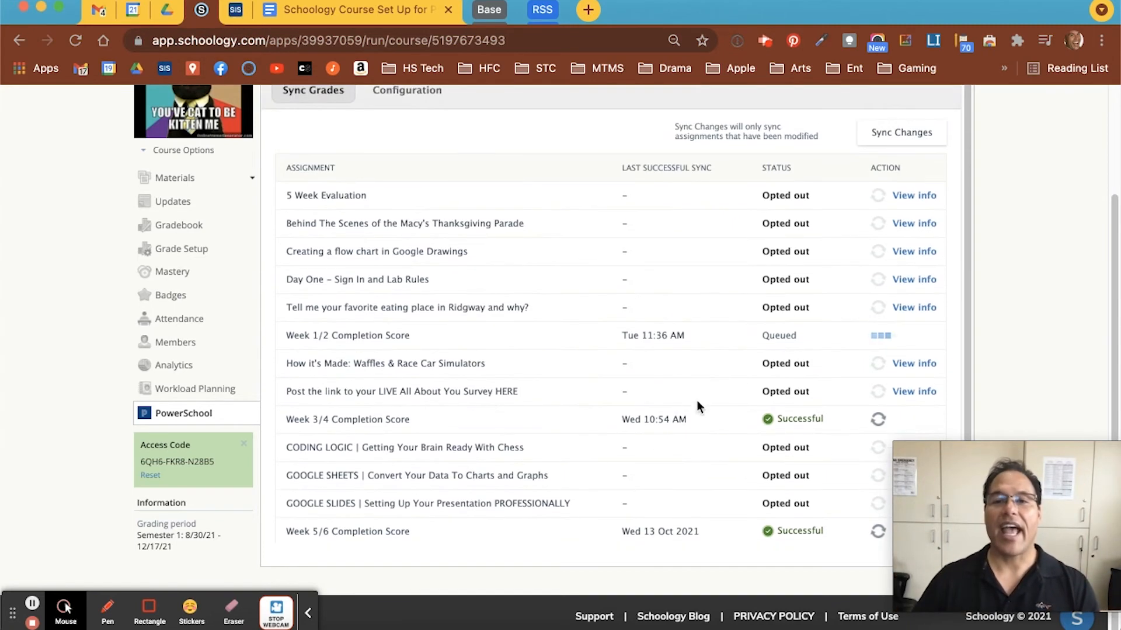
{"action": "key", "text": "F1"}
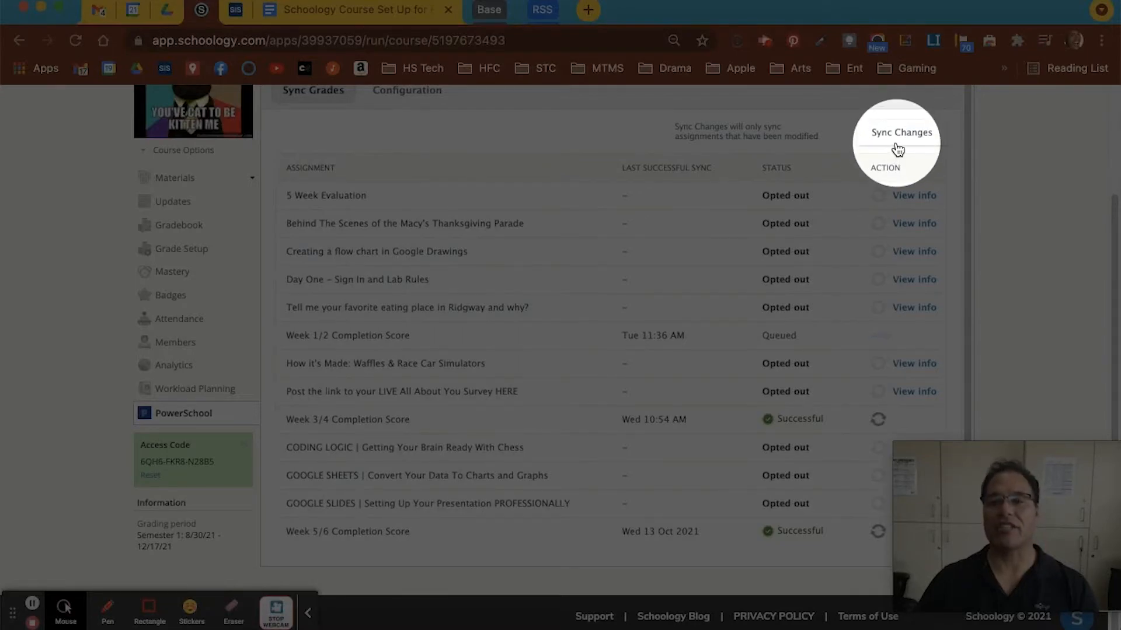
{"action": "key", "text": "F1"}
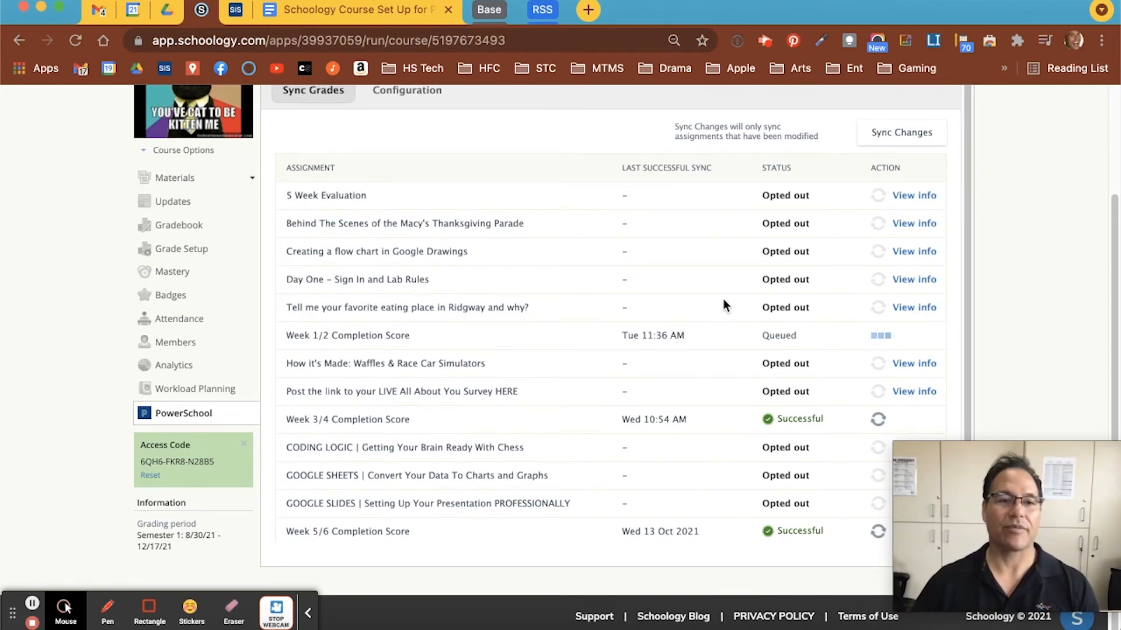
Open the course gradebook and enter a score of 100 for the first student's CODING LOGIC assignment.
{"action": "left_click", "coordinate": [181, 228]}
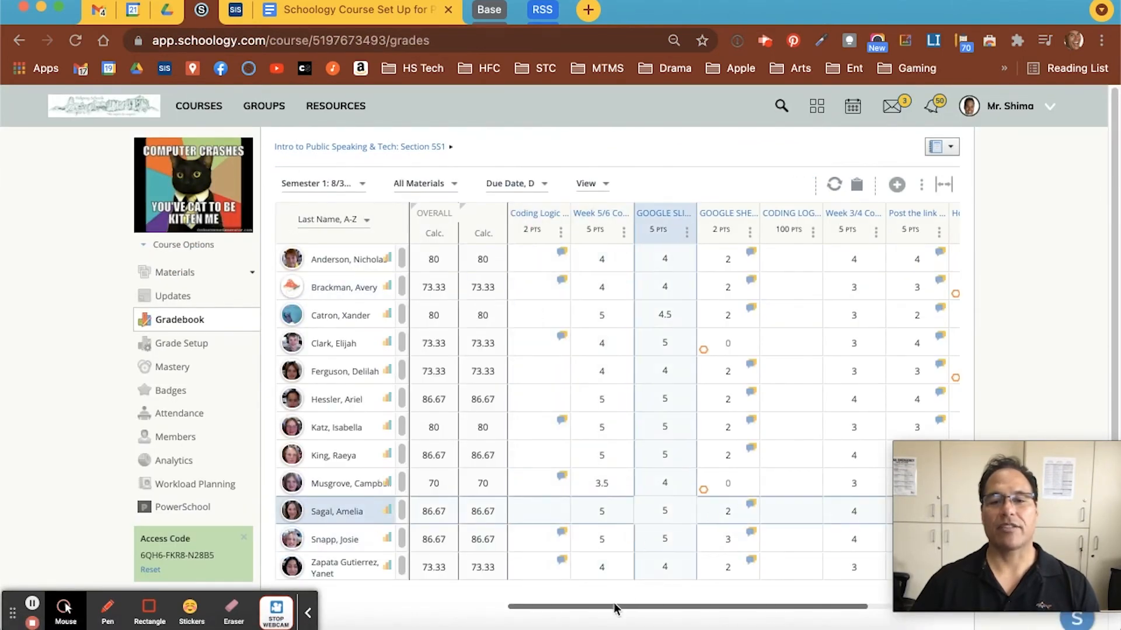
{"action": "left_click_drag", "start_coordinate": [613, 606], "coordinate": [818, 608]}
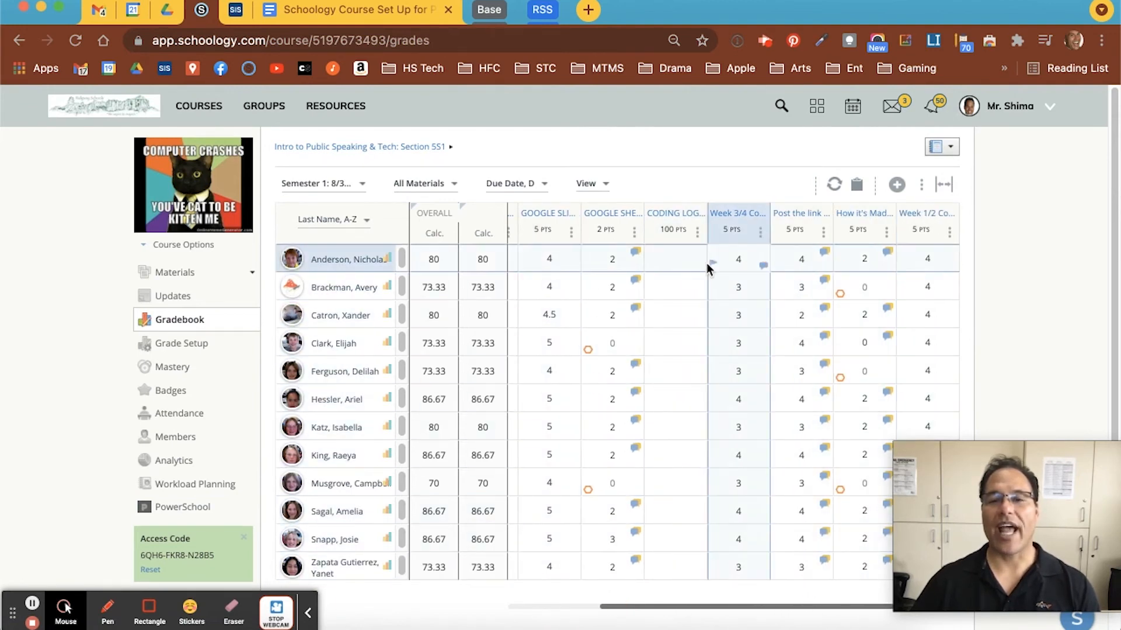
{"action": "left_click", "coordinate": [677, 259]}
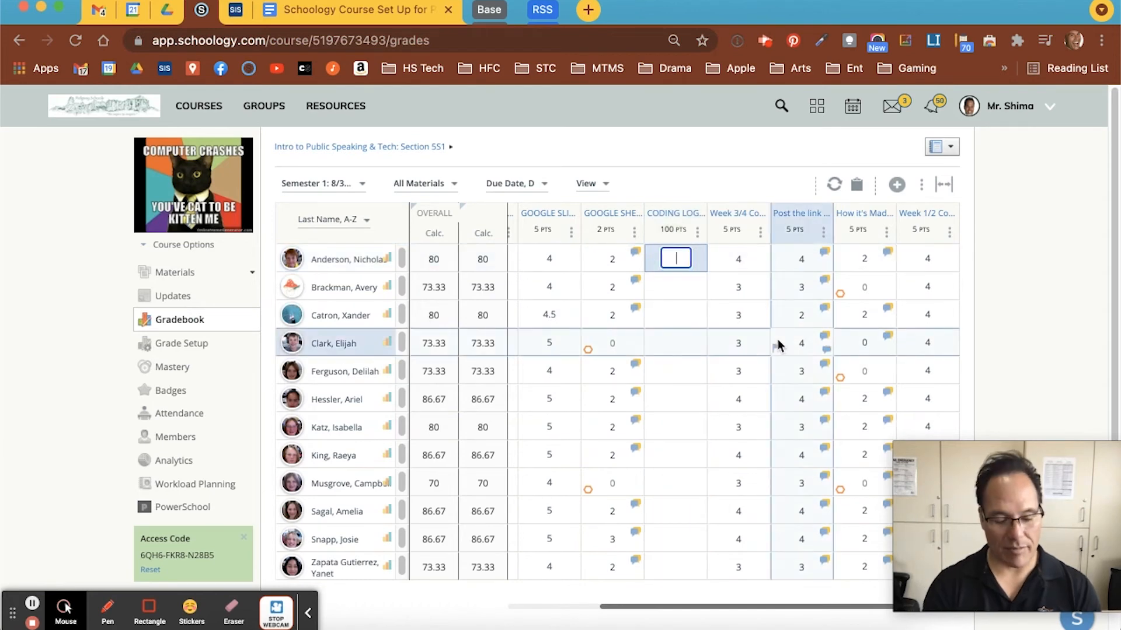
{"action": "type", "text": "100"}
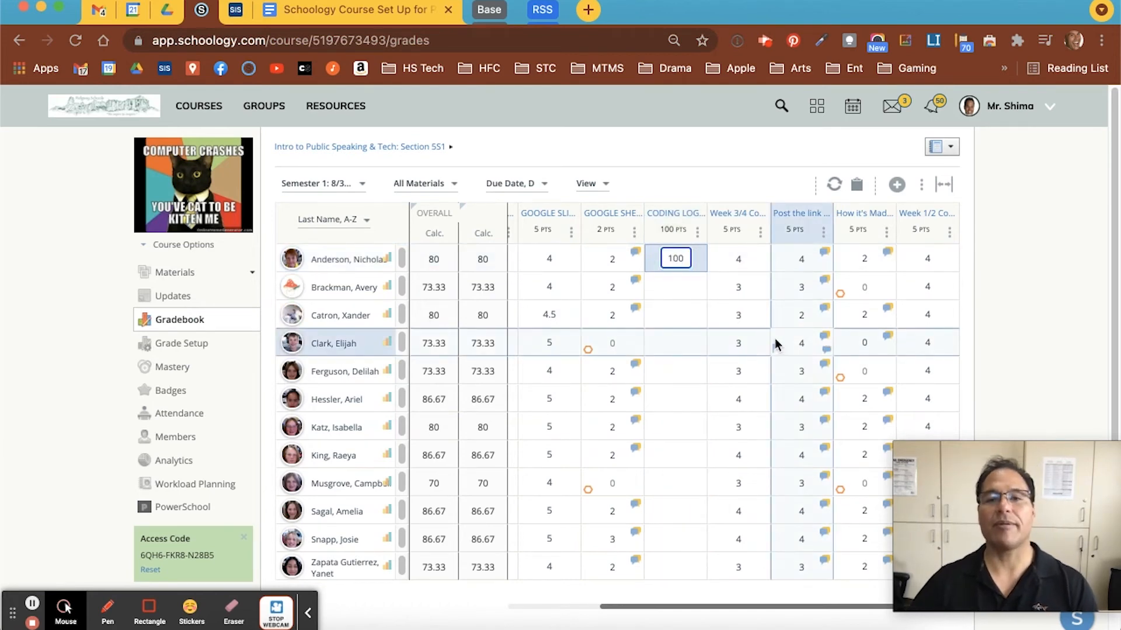
{"action": "key", "text": "Return"}
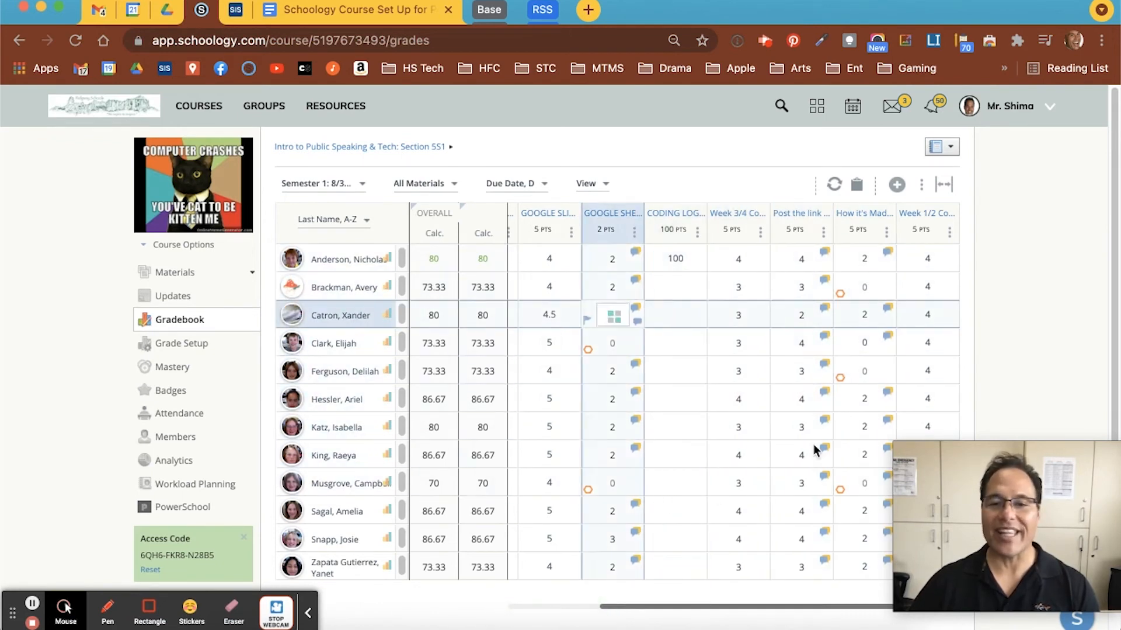
{"action": "key", "text": "alt+f"}
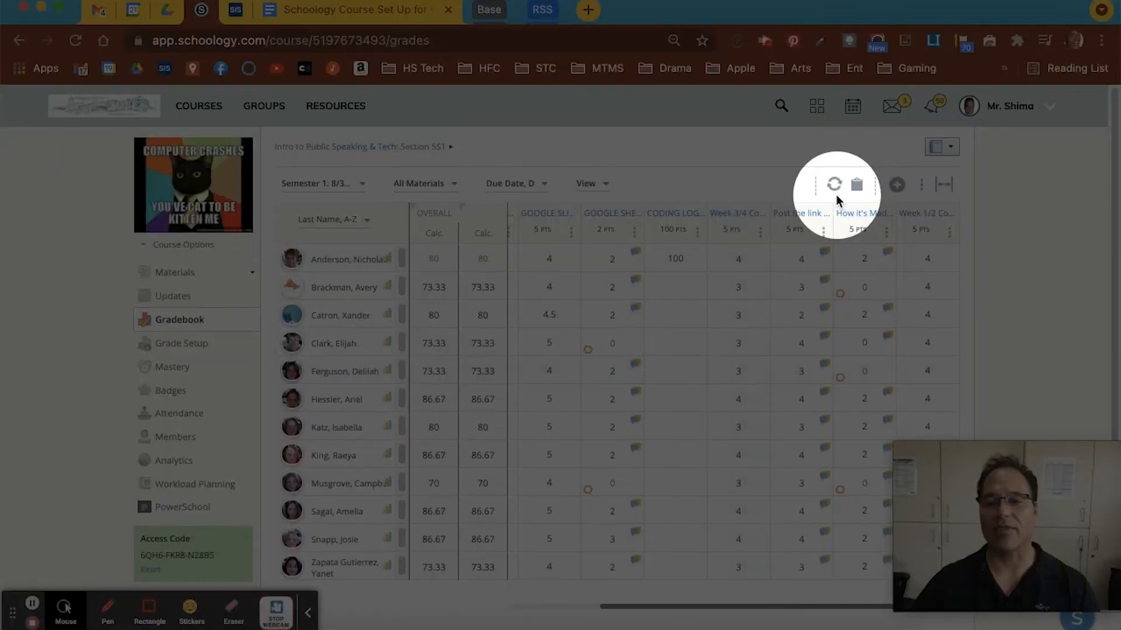
{"action": "key", "text": "alt+f"}
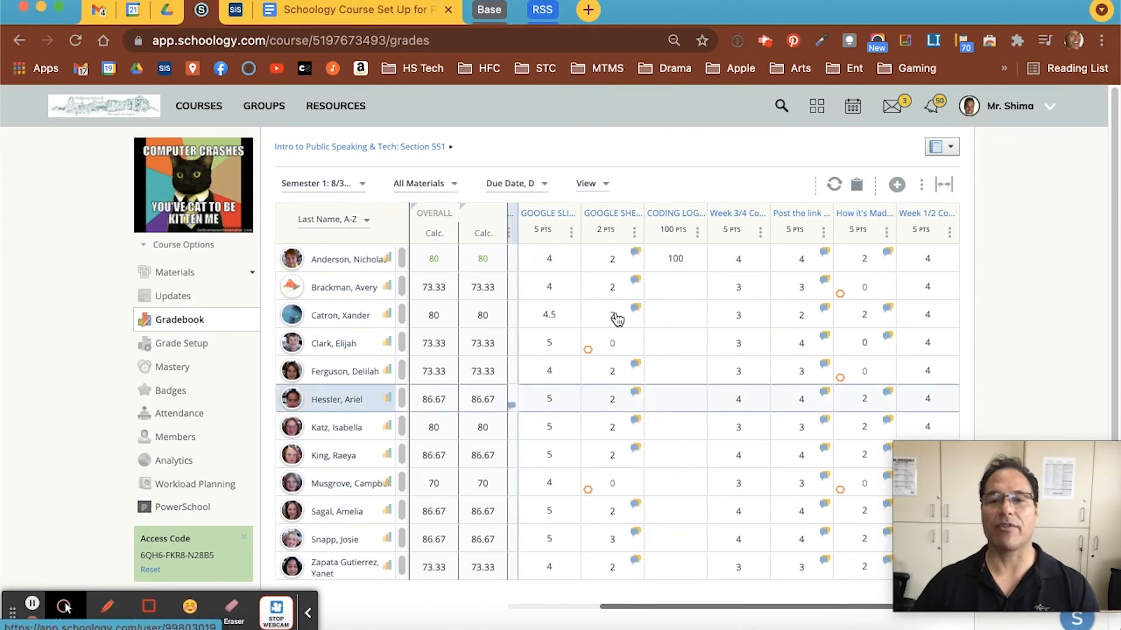
Clear the first student's score for the CODING LOGIC assignment.
{"action": "left_click", "coordinate": [682, 258]}
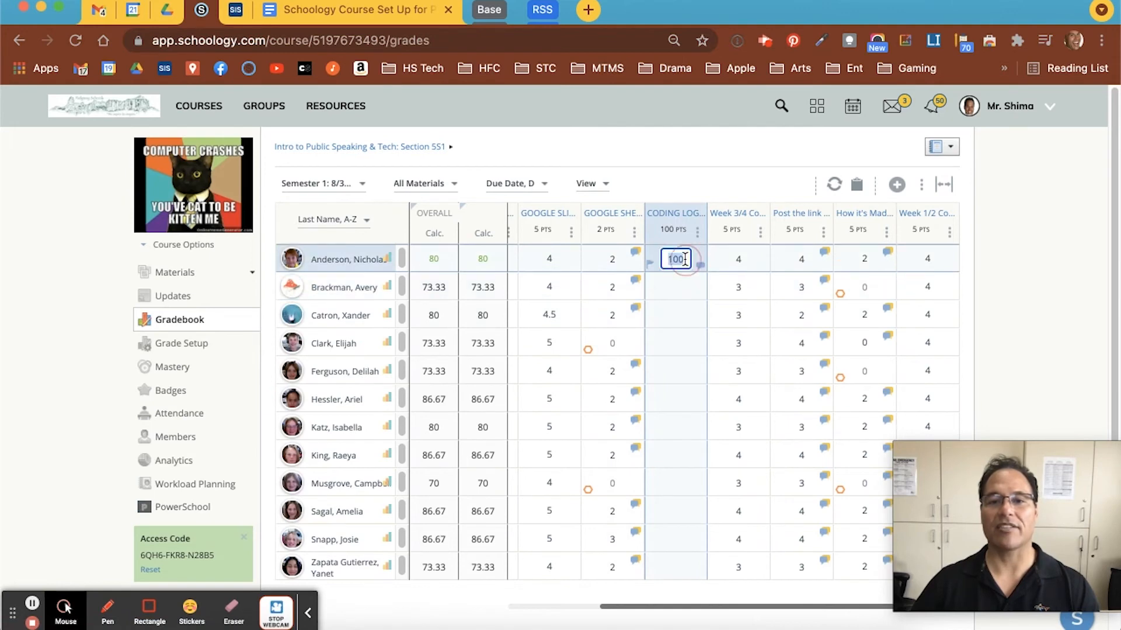
{"action": "key", "text": "BackSpace"}
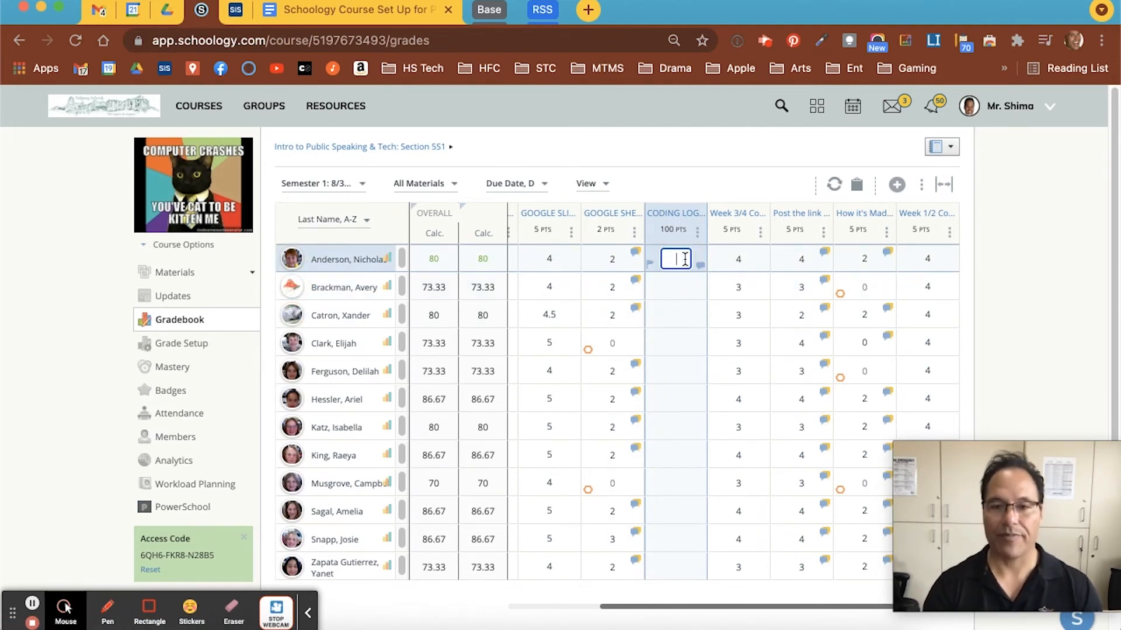
{"action": "left_click", "coordinate": [685, 405]}
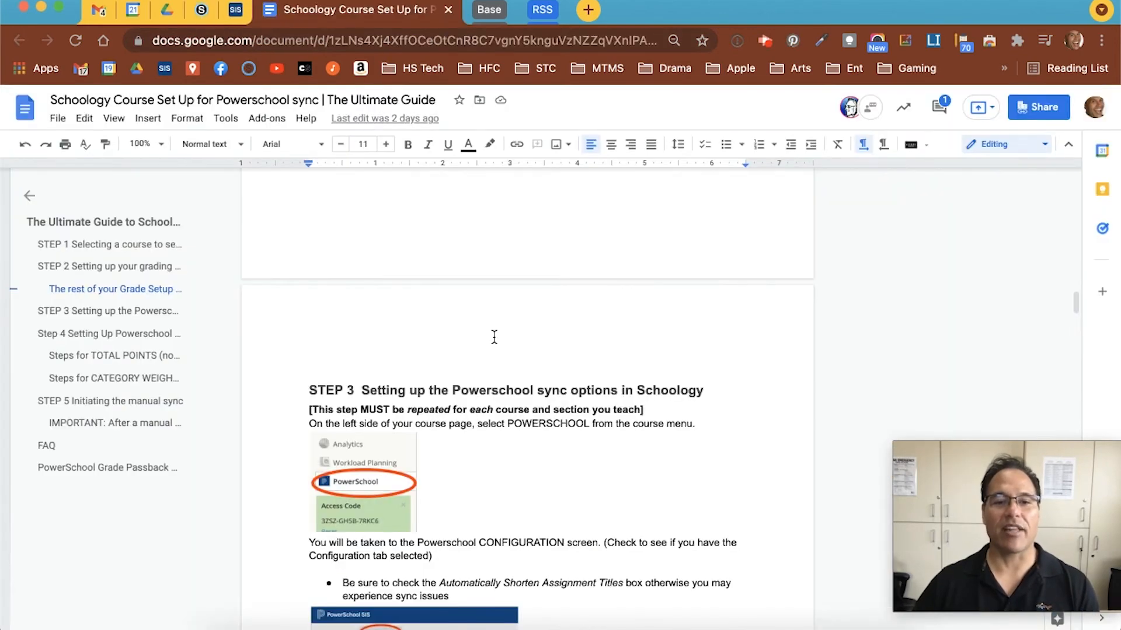
Find the FAQ in the Schoology Course Set Up guide and read the answer about assignments not appearing in PowerSchool.
{"action": "scroll", "coordinate": [494, 337], "scroll_direction": "down", "scroll_amount": 15}
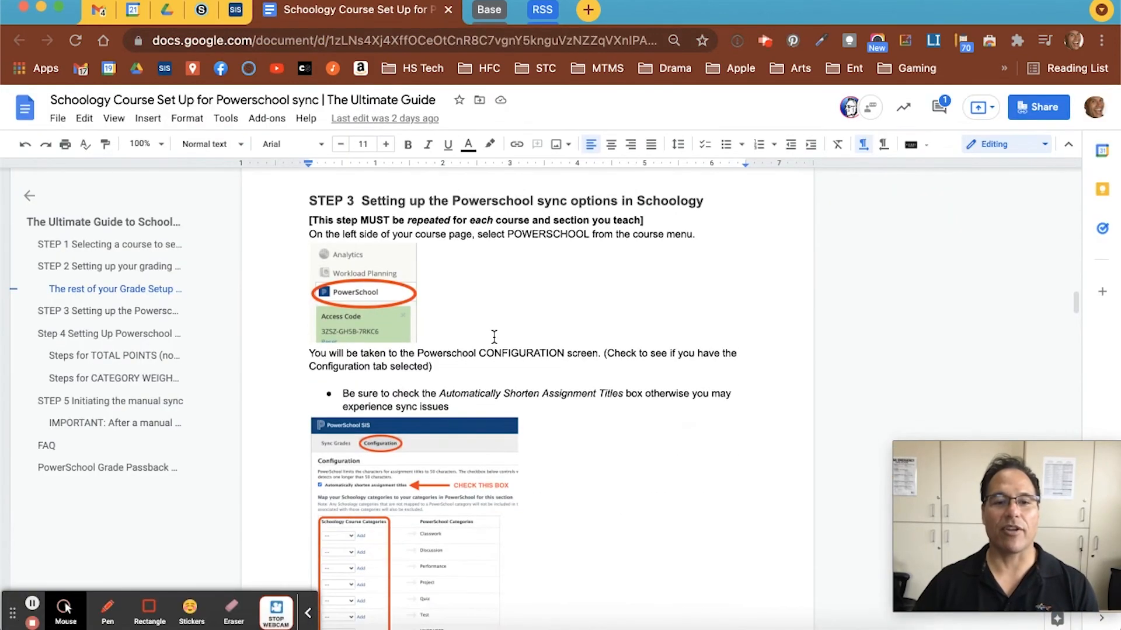
{"action": "scroll", "coordinate": [493, 337], "scroll_direction": "down", "scroll_amount": 8}
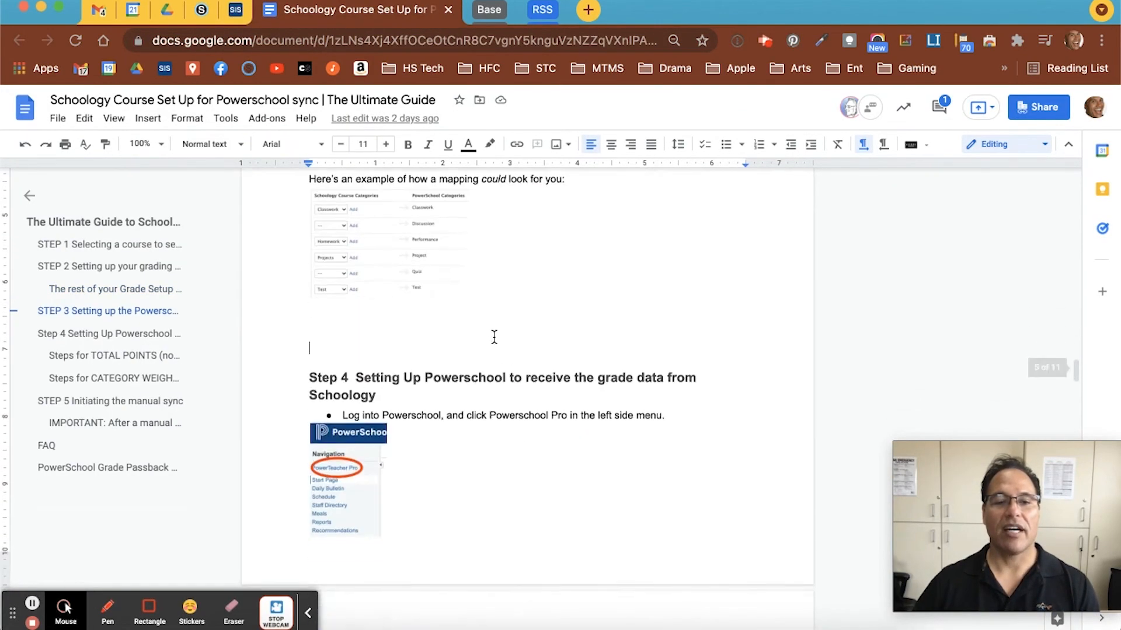
{"action": "scroll", "coordinate": [494, 337], "scroll_direction": "down", "scroll_amount": 15}
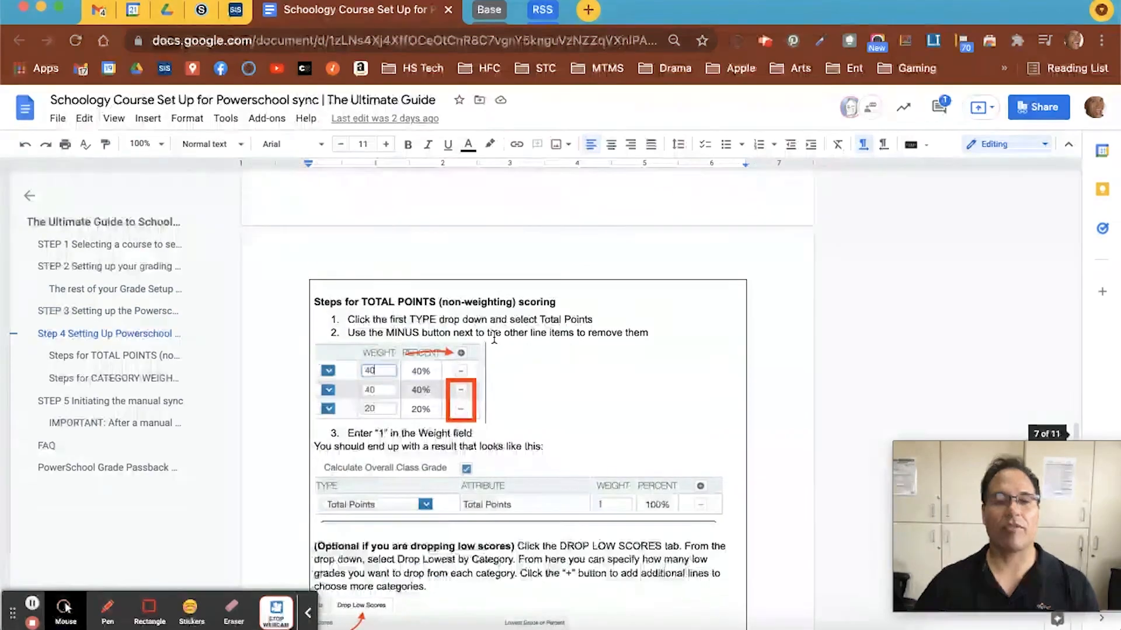
{"action": "scroll", "coordinate": [495, 338], "scroll_direction": "down", "scroll_amount": 15}
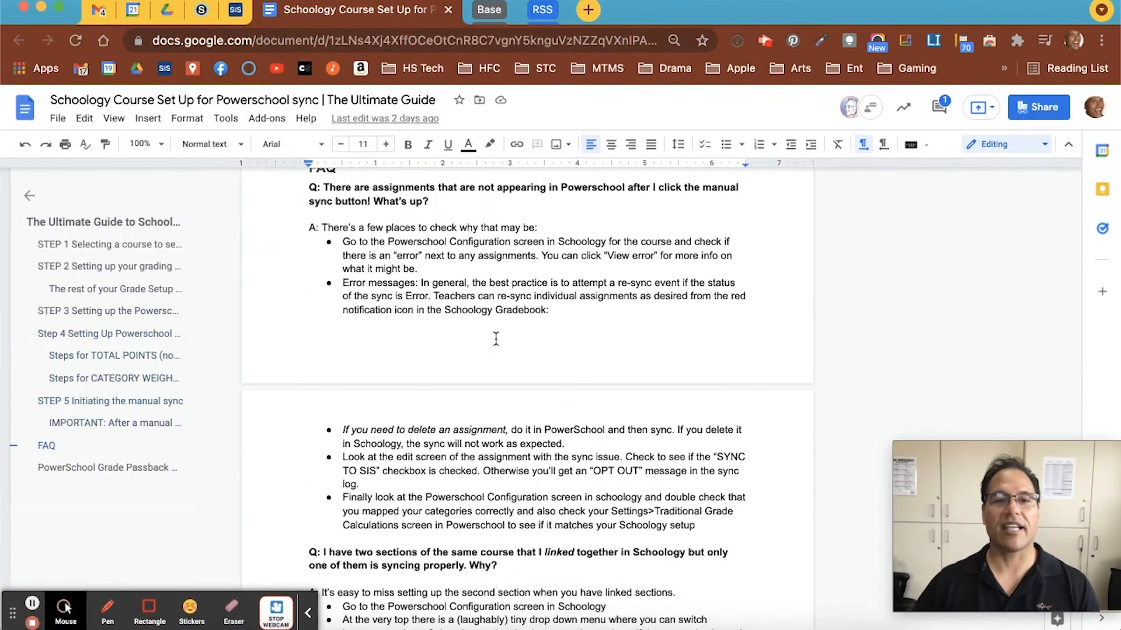
{"action": "scroll", "coordinate": [496, 338], "scroll_direction": "up", "scroll_amount": 1}
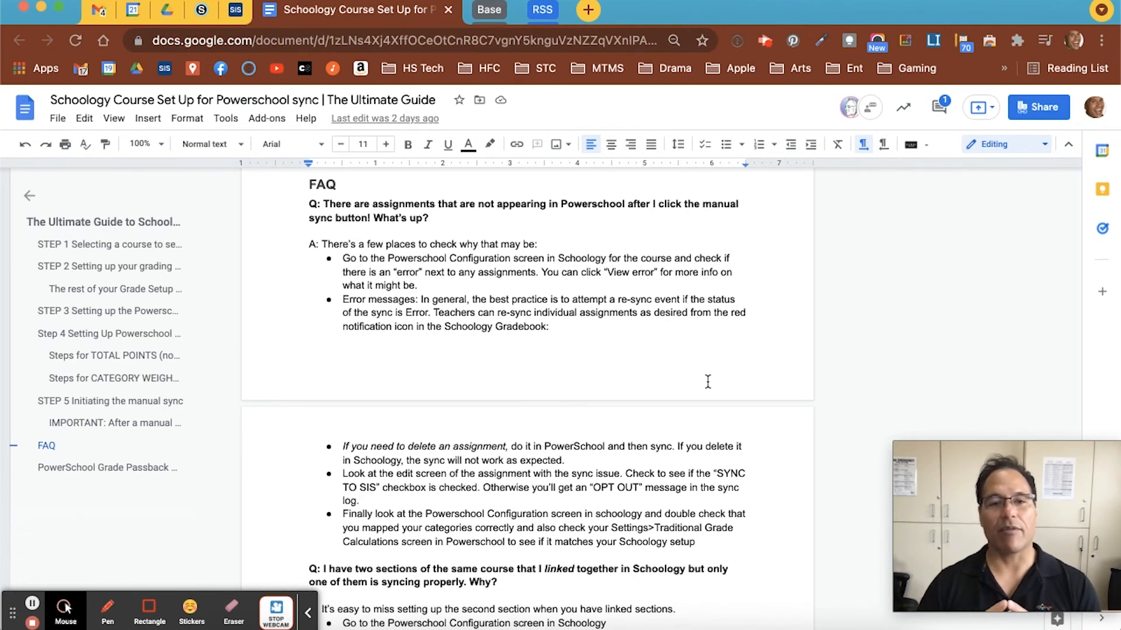
Open the course's PowerSchool page in Schoology and return to the guide to review the FAQ's error messages paragraph.
{"action": "left_click", "coordinate": [201, 9]}
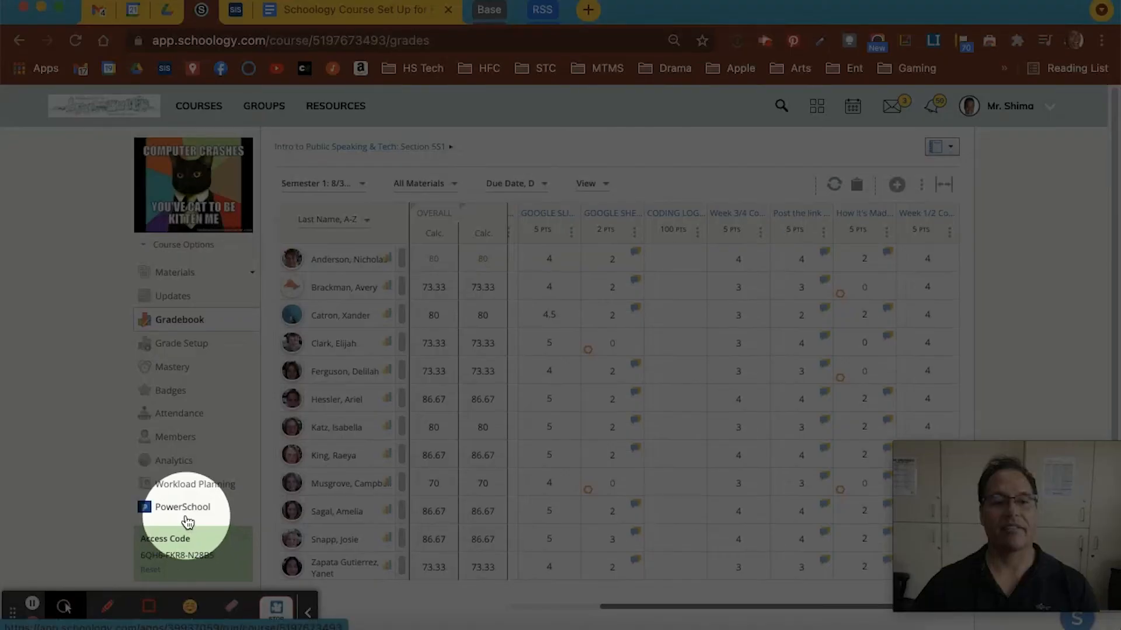
{"action": "left_click", "coordinate": [186, 516]}
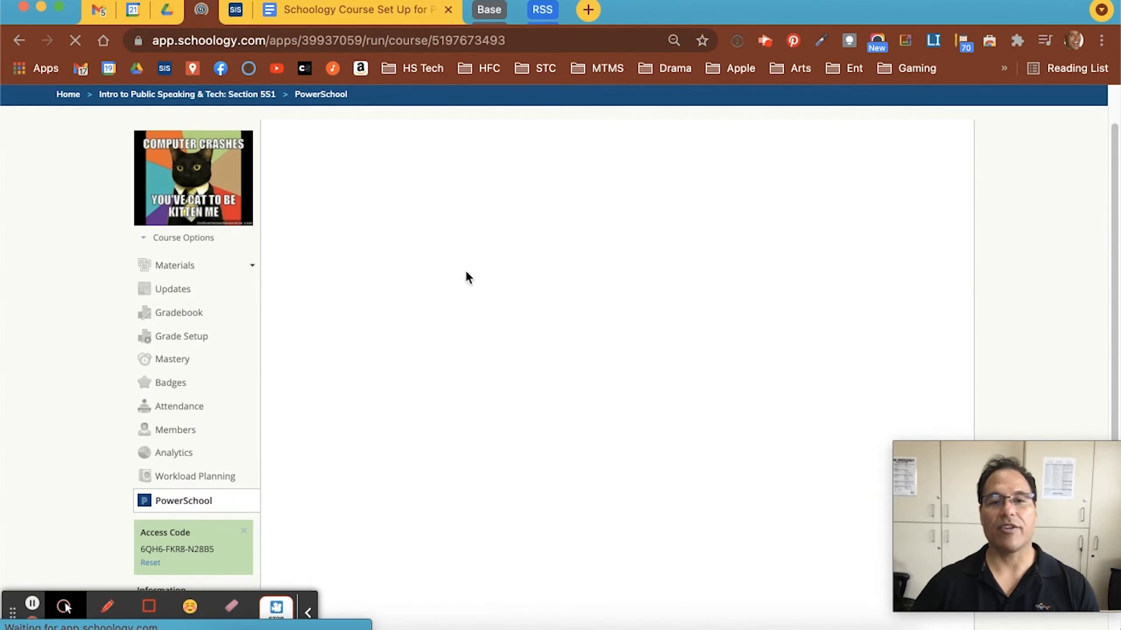
{"action": "left_click", "coordinate": [328, 16]}
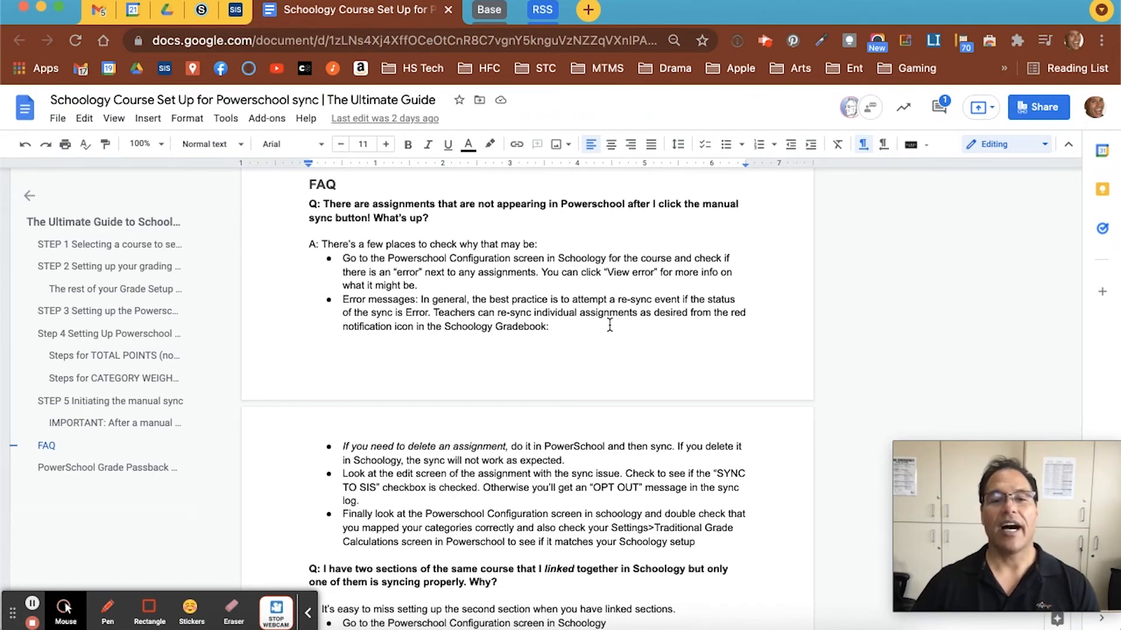
{"action": "triple_click", "coordinate": [377, 306]}
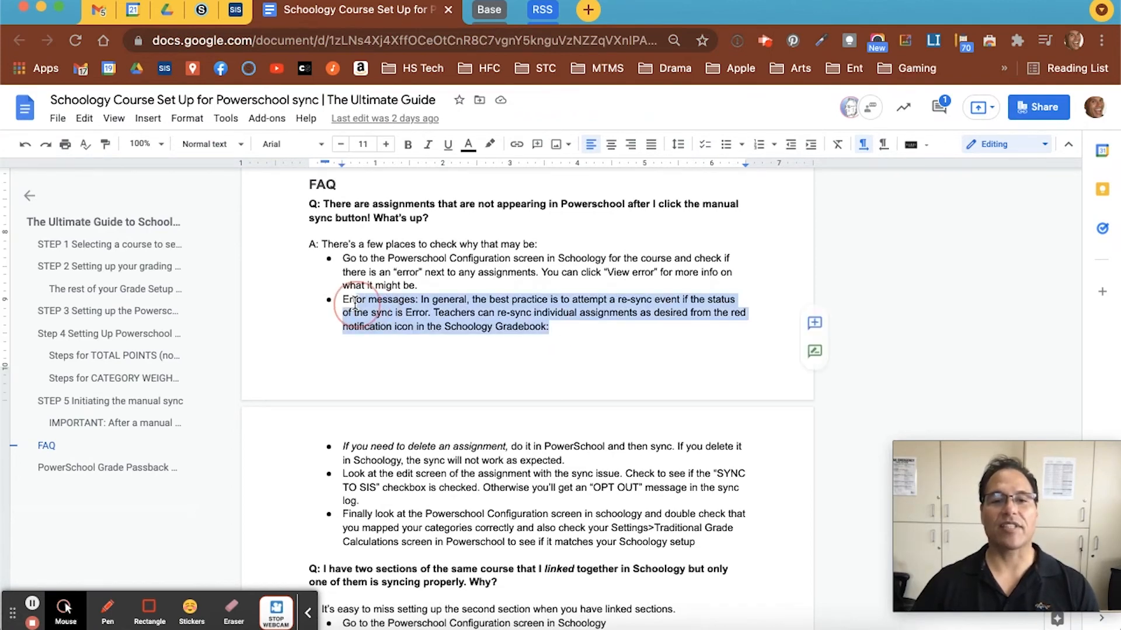
{"action": "left_click", "coordinate": [600, 321]}
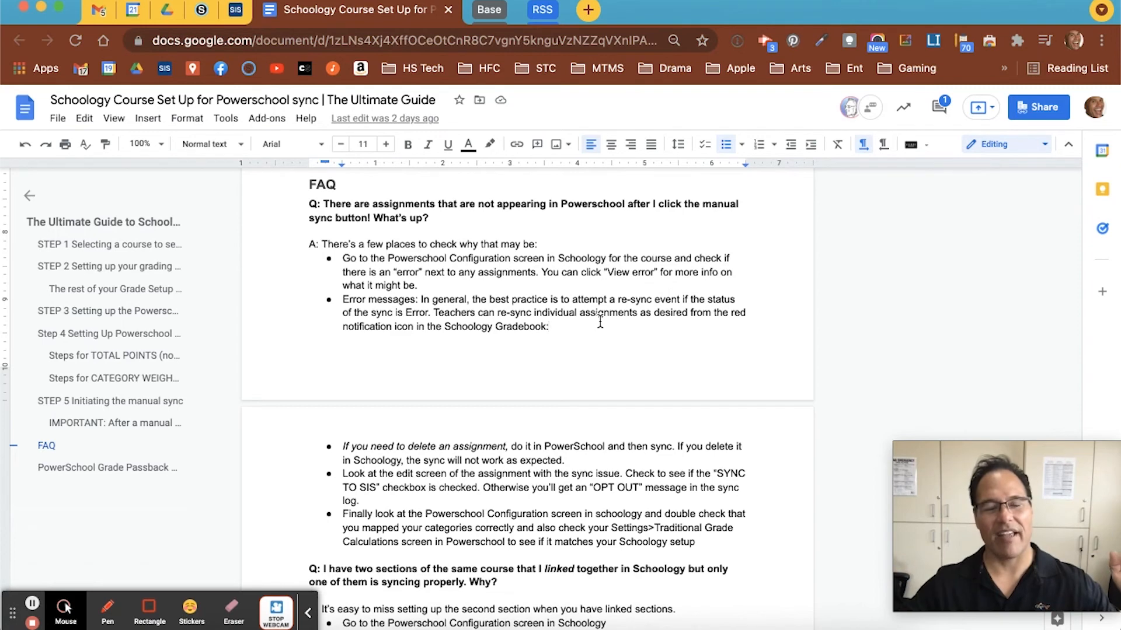
Switch to PowerTeacher Pro and open the Semester 1 scoresheet of the 4(A) Digital Design-Marketing class.
{"action": "left_click", "coordinate": [205, 22]}
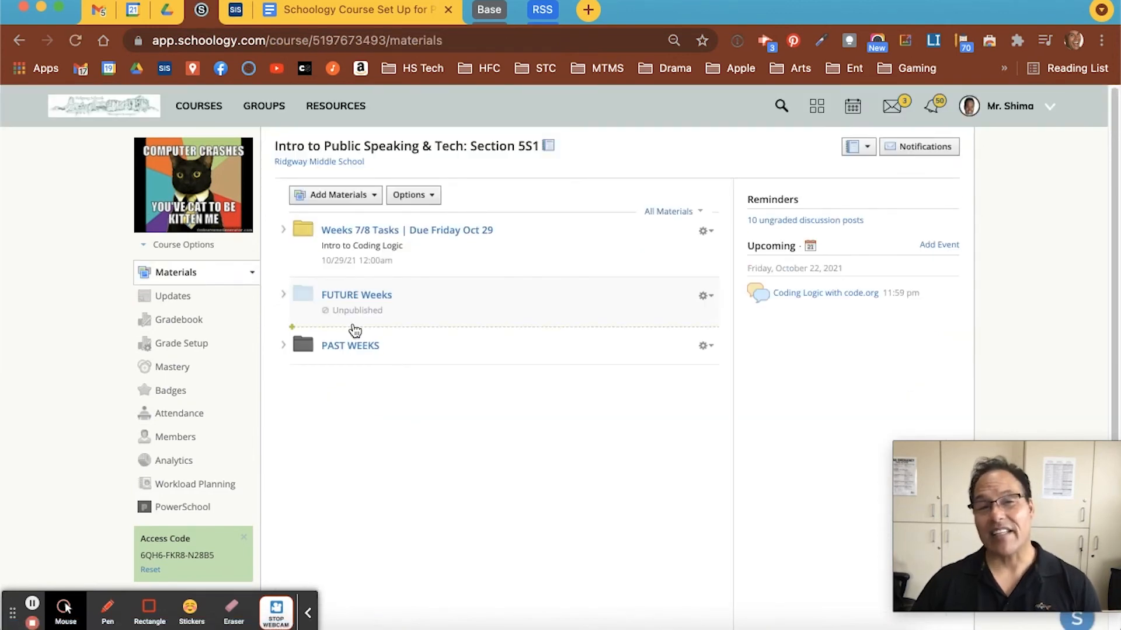
{"action": "left_click", "coordinate": [235, 9]}
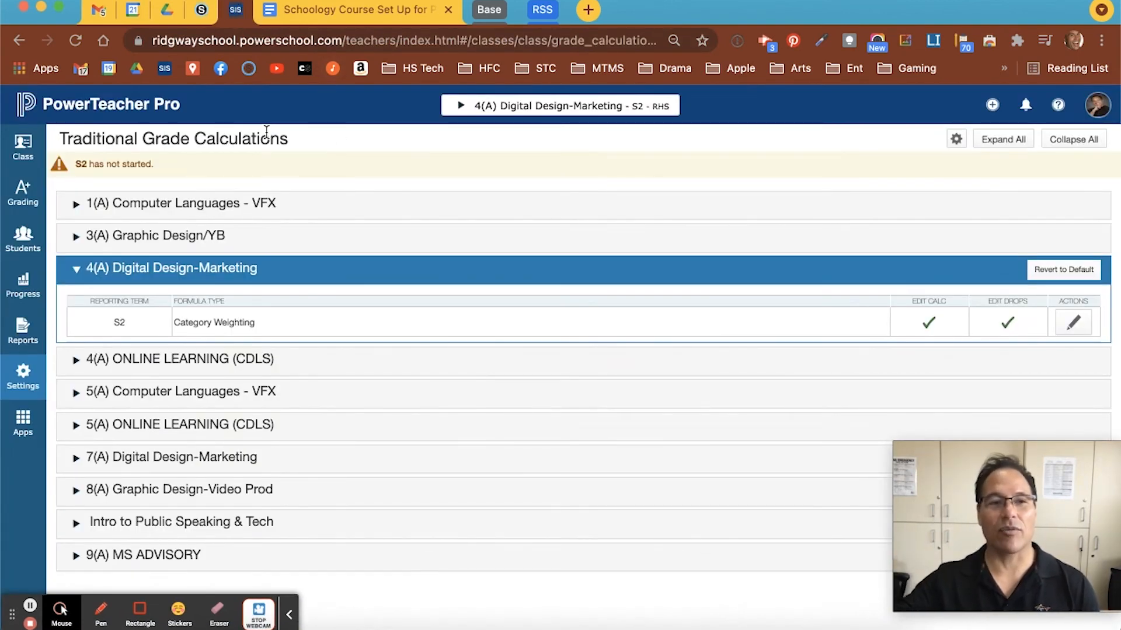
{"action": "left_click", "coordinate": [30, 201]}
{"action": "left_click", "coordinate": [105, 213]}
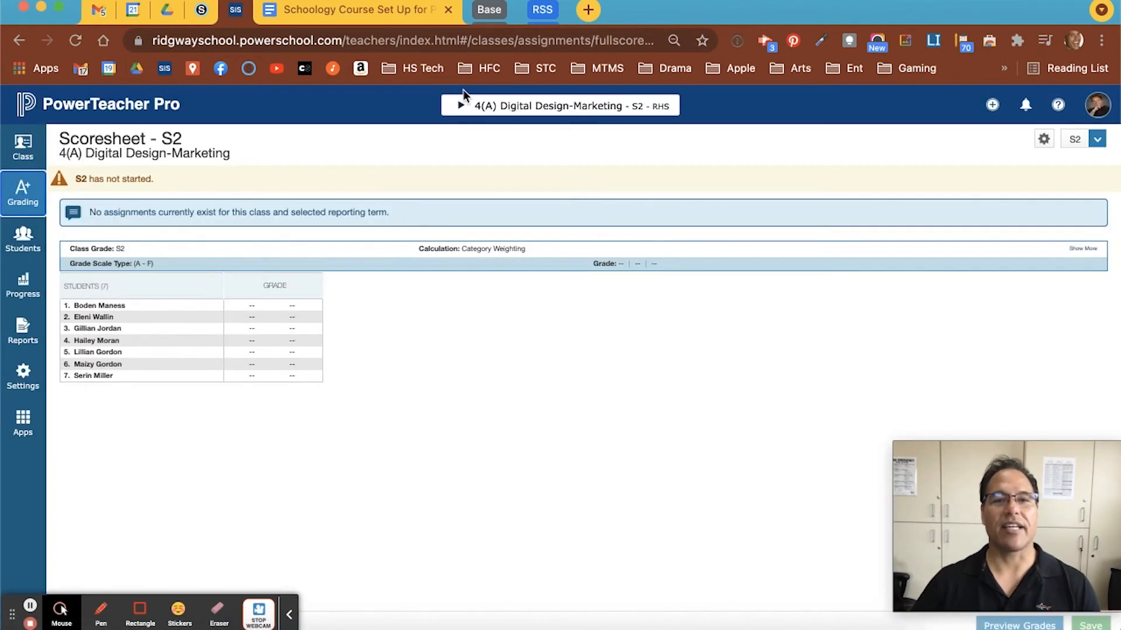
{"action": "left_click", "coordinate": [463, 108]}
{"action": "left_click", "coordinate": [400, 141]}
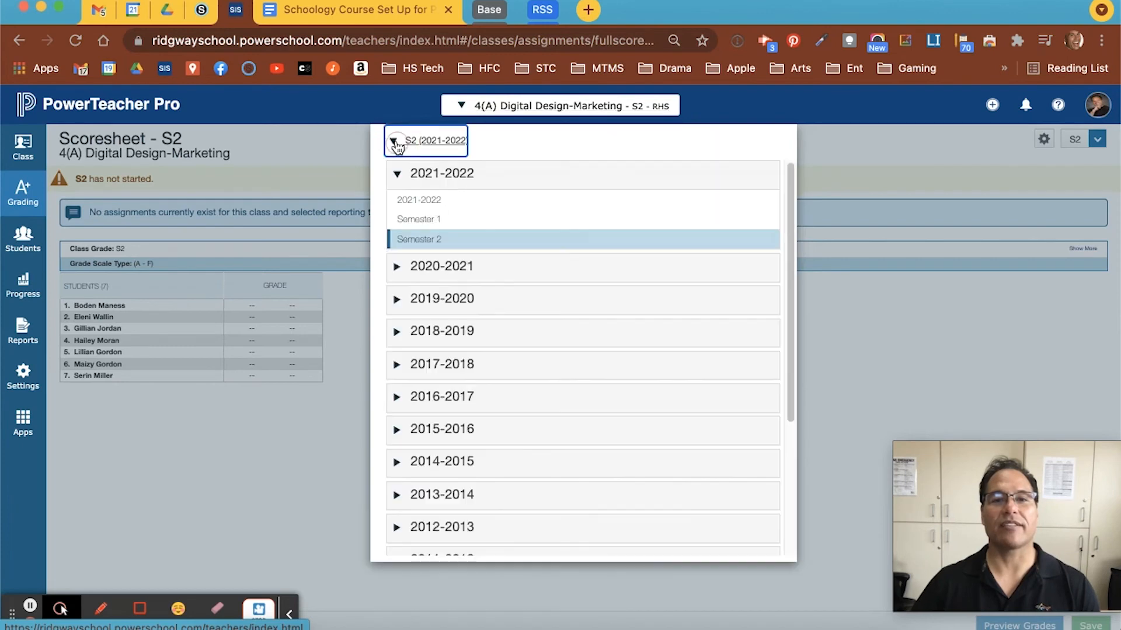
{"action": "left_click", "coordinate": [409, 225]}
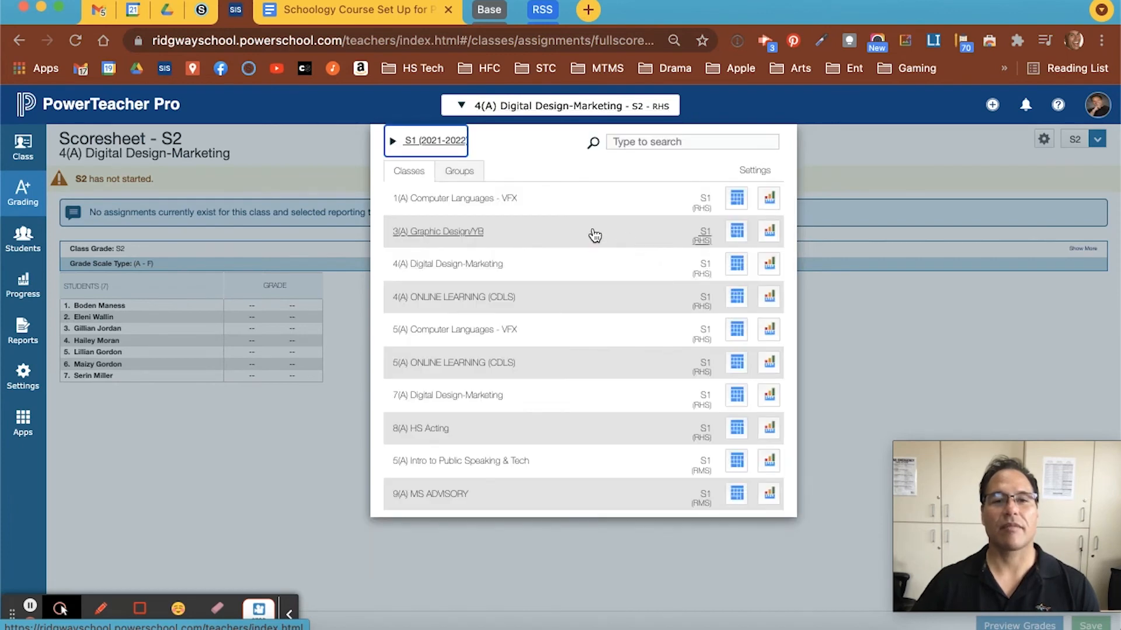
{"action": "left_click", "coordinate": [486, 267]}
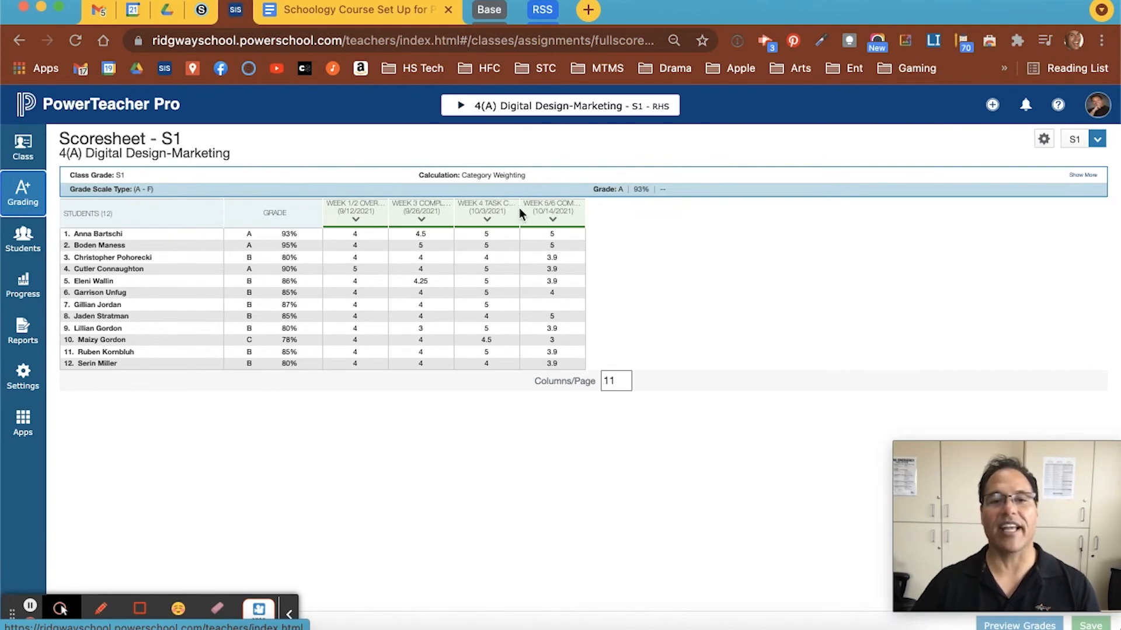
Open the Week 4 Task Completion Score assignment, review its edit settings and close them without changes.
{"action": "left_click", "coordinate": [497, 205]}
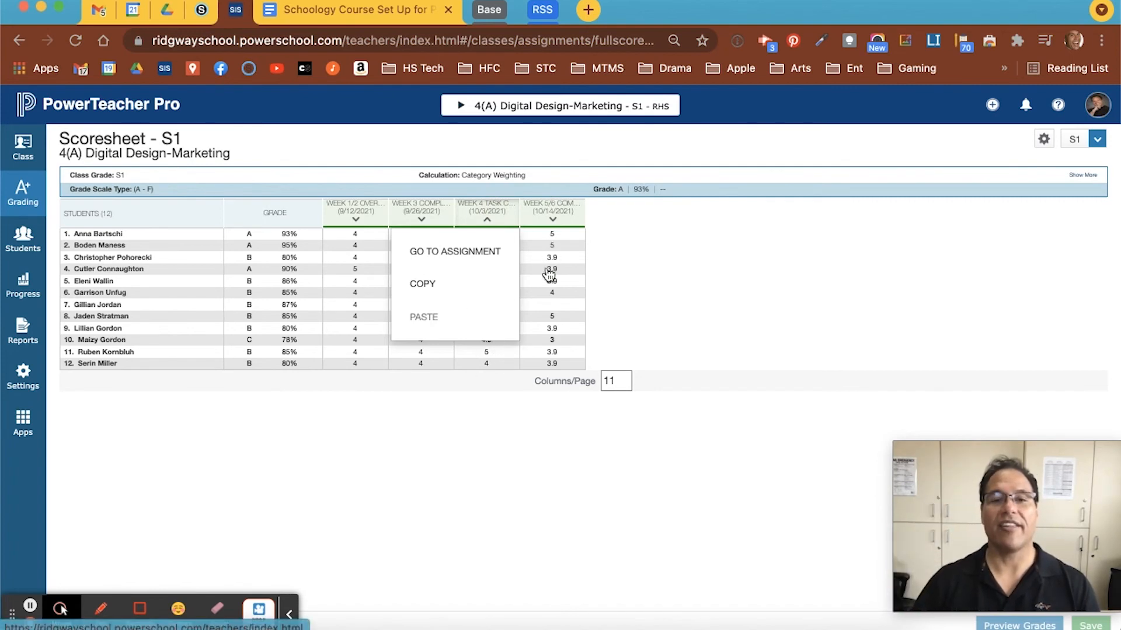
{"action": "left_click", "coordinate": [484, 253]}
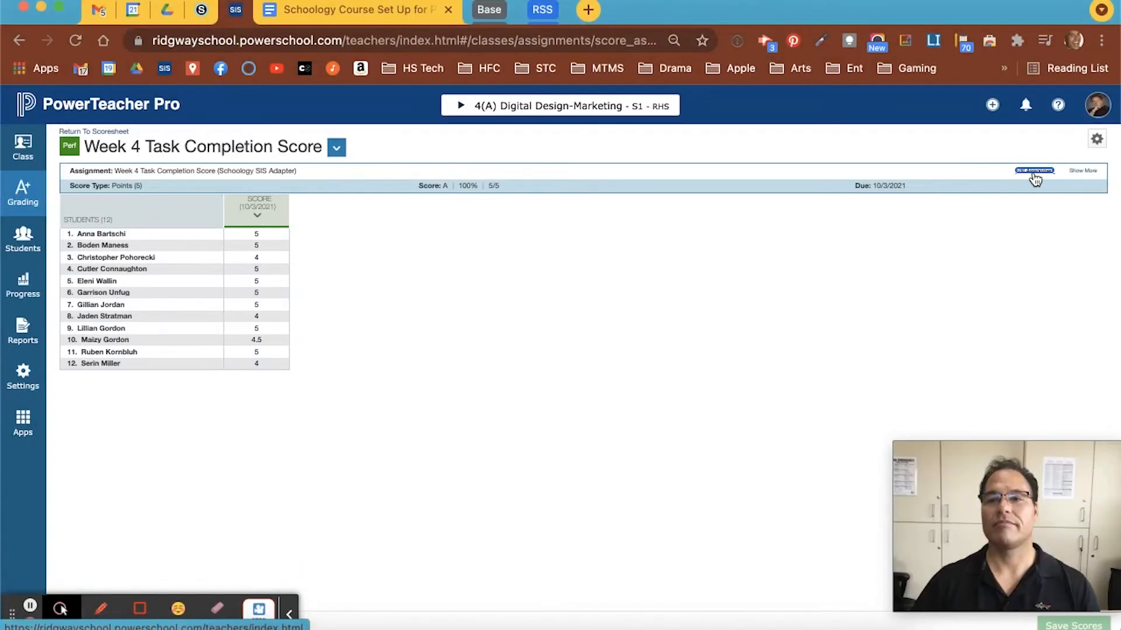
{"action": "left_click", "coordinate": [1033, 172]}
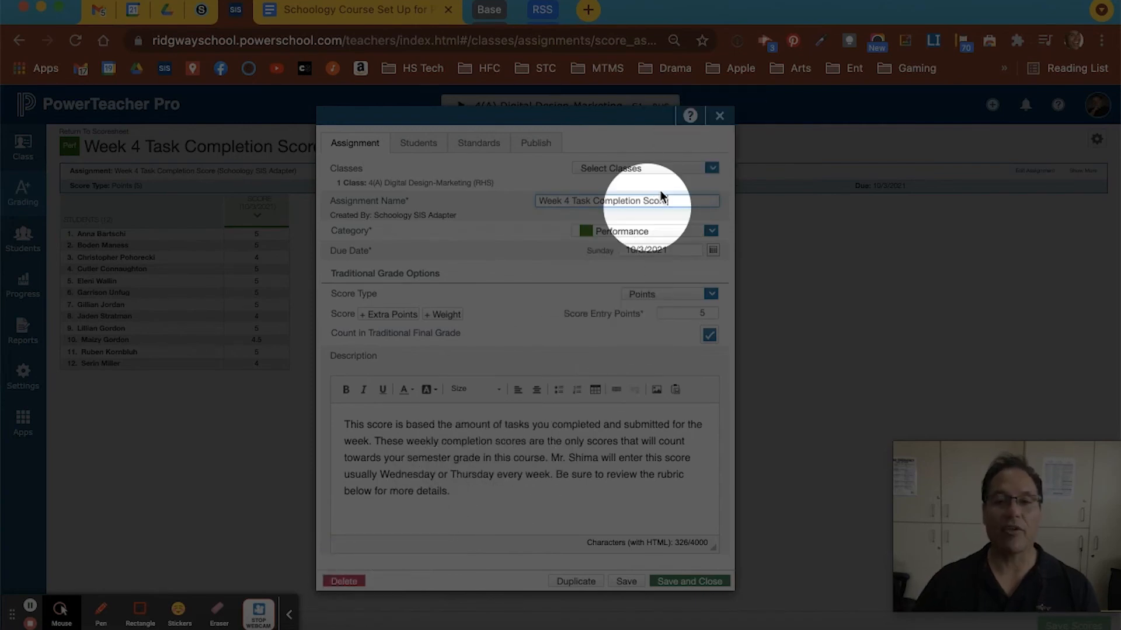
{"action": "left_click", "coordinate": [717, 117]}
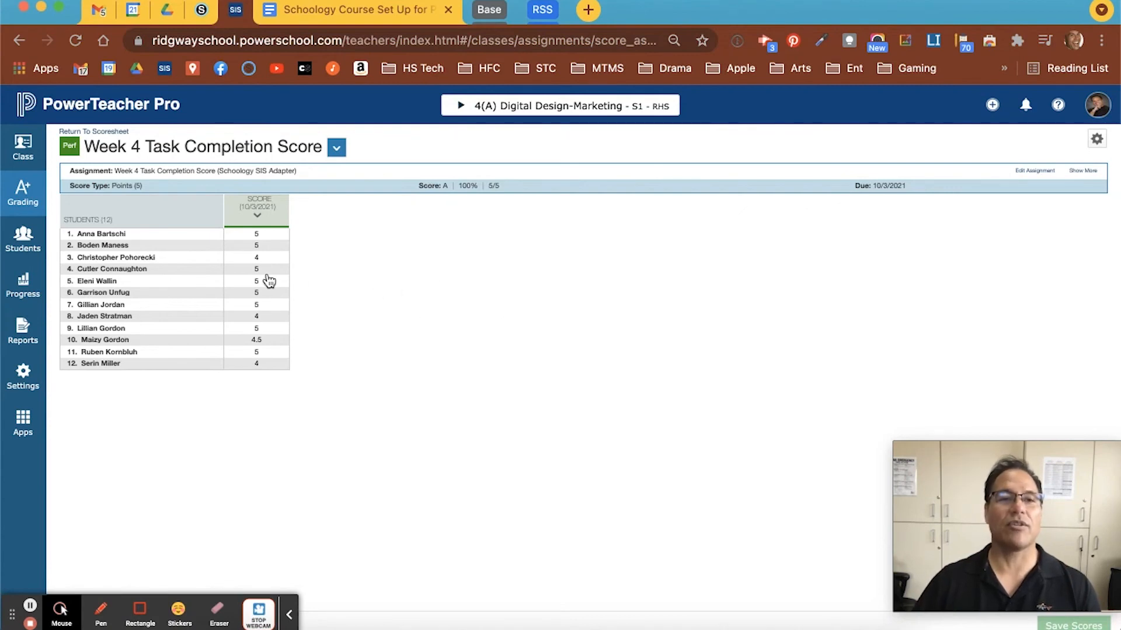
Switch to the Schoology course materials and expand the Weeks 7/8 Tasks, PAST WEEKS and Weeks 5/6 Tasks folders.
{"action": "left_click", "coordinate": [204, 14]}
{"action": "left_click", "coordinate": [331, 11]}
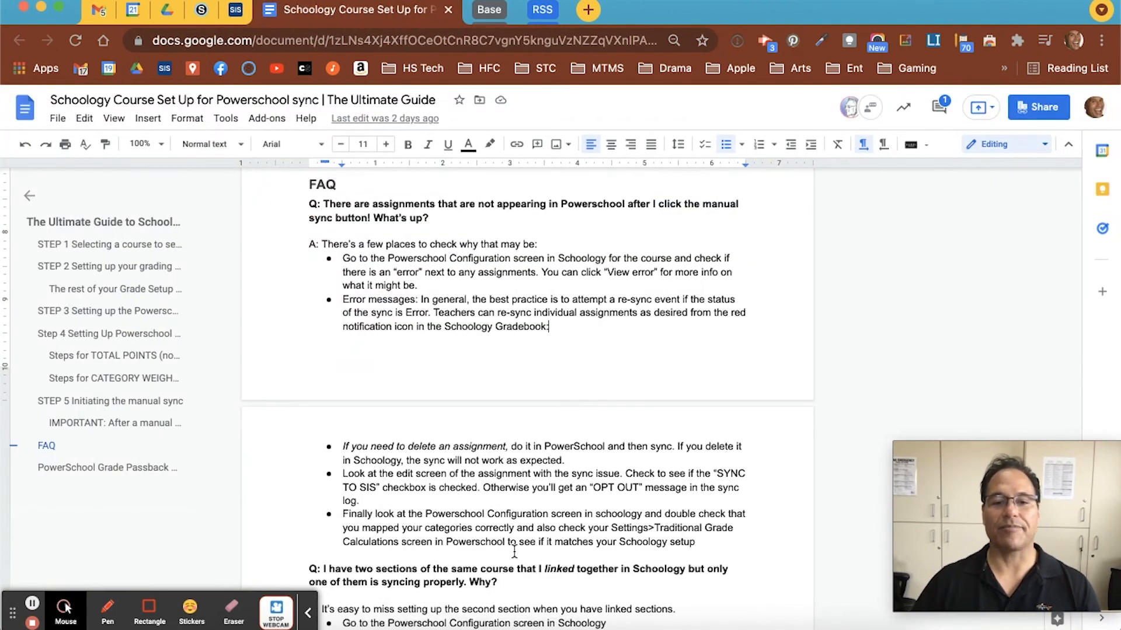
{"action": "left_click", "coordinate": [202, 11]}
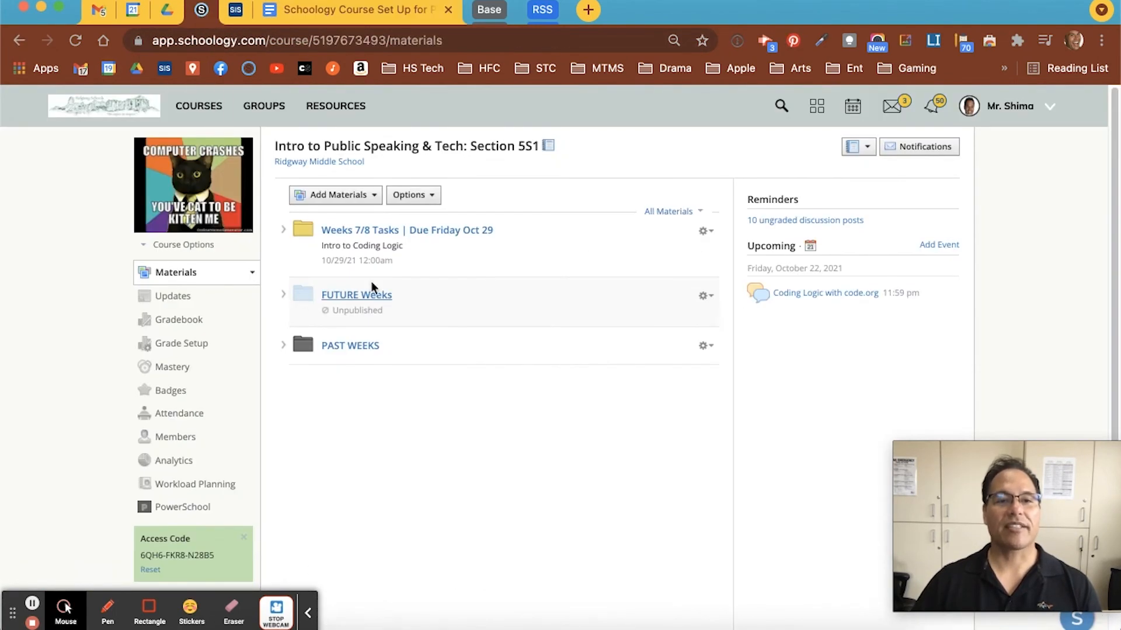
{"action": "left_click", "coordinate": [283, 229]}
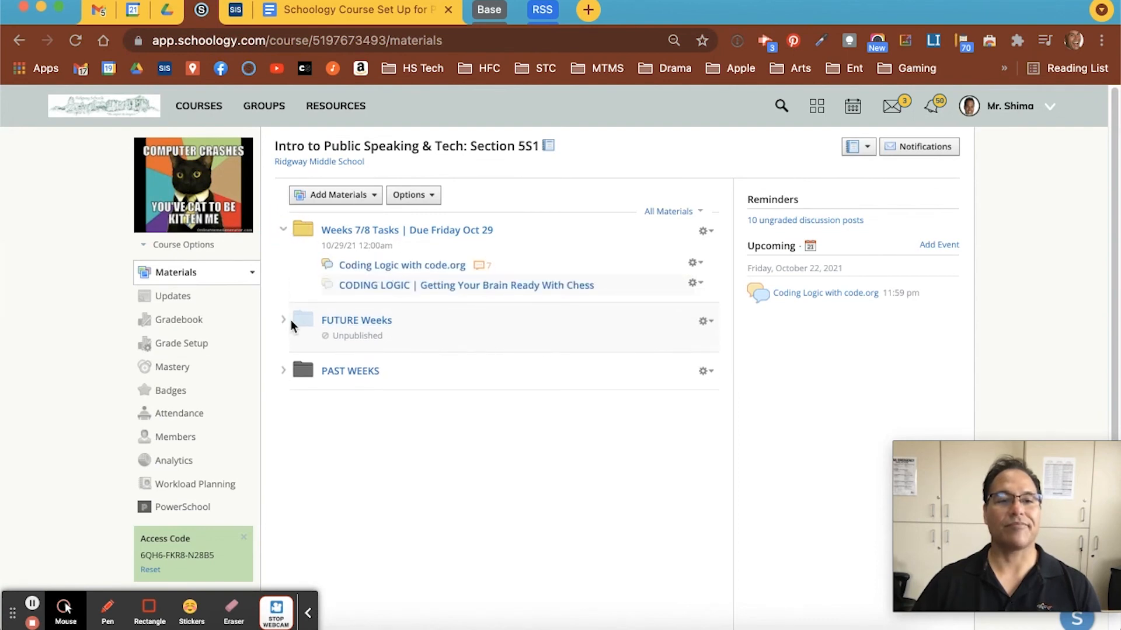
{"action": "left_click", "coordinate": [289, 370]}
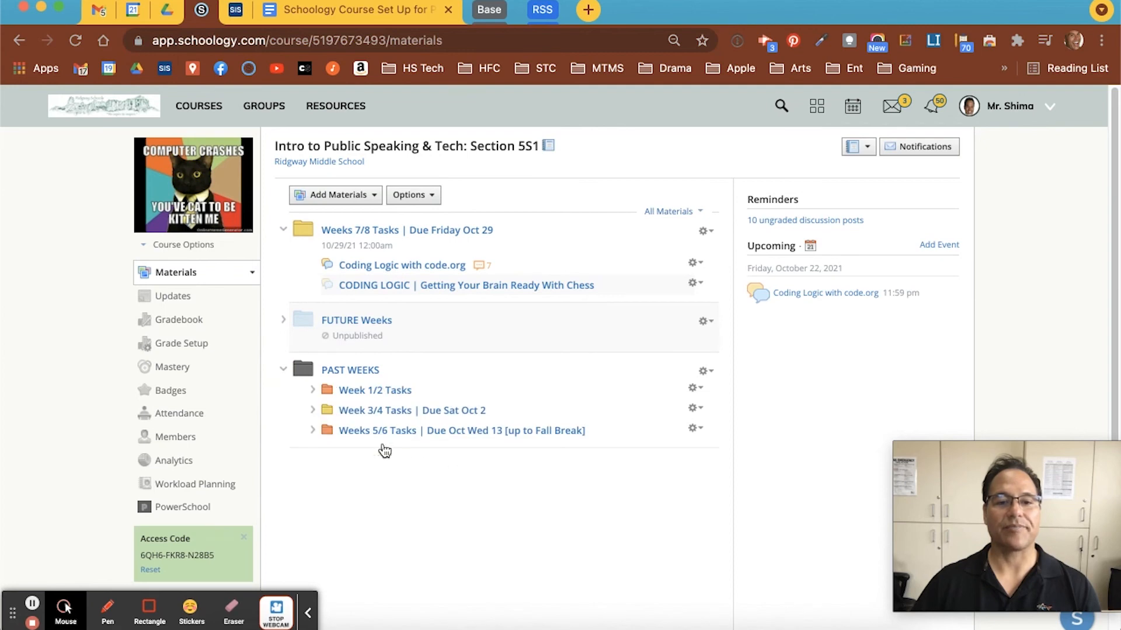
{"action": "left_click", "coordinate": [312, 431]}
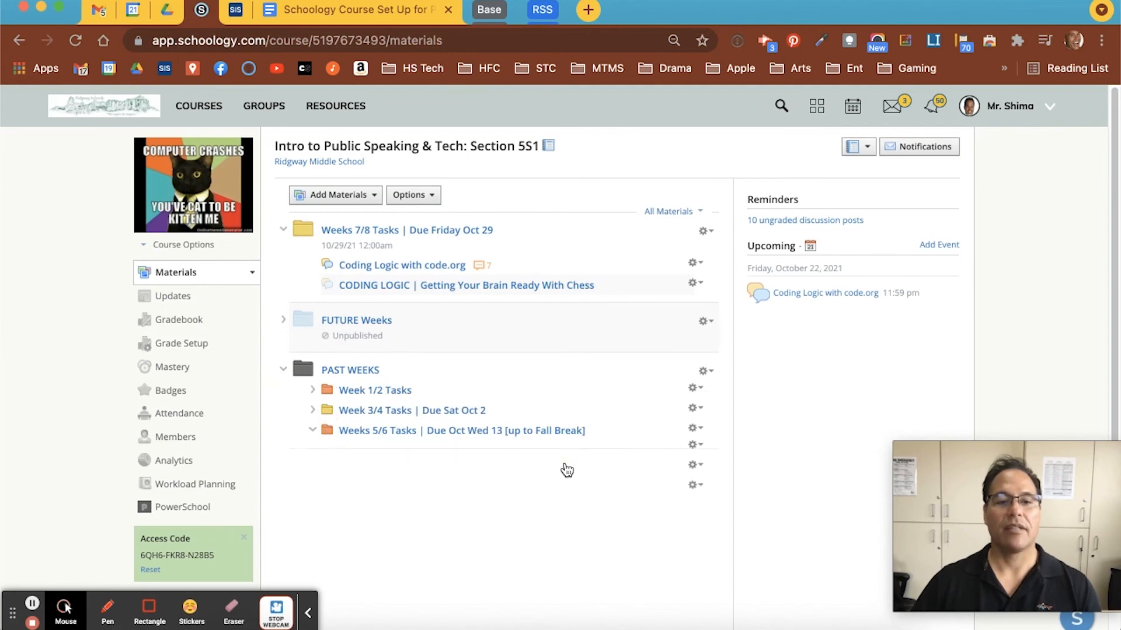
Open the GOOGLE SHEETS | Convert Your Data To Charts and Graphs discussion for editing, check its Sync to SIS option and cancel.
{"action": "left_click", "coordinate": [693, 450]}
{"action": "left_click", "coordinate": [727, 470]}
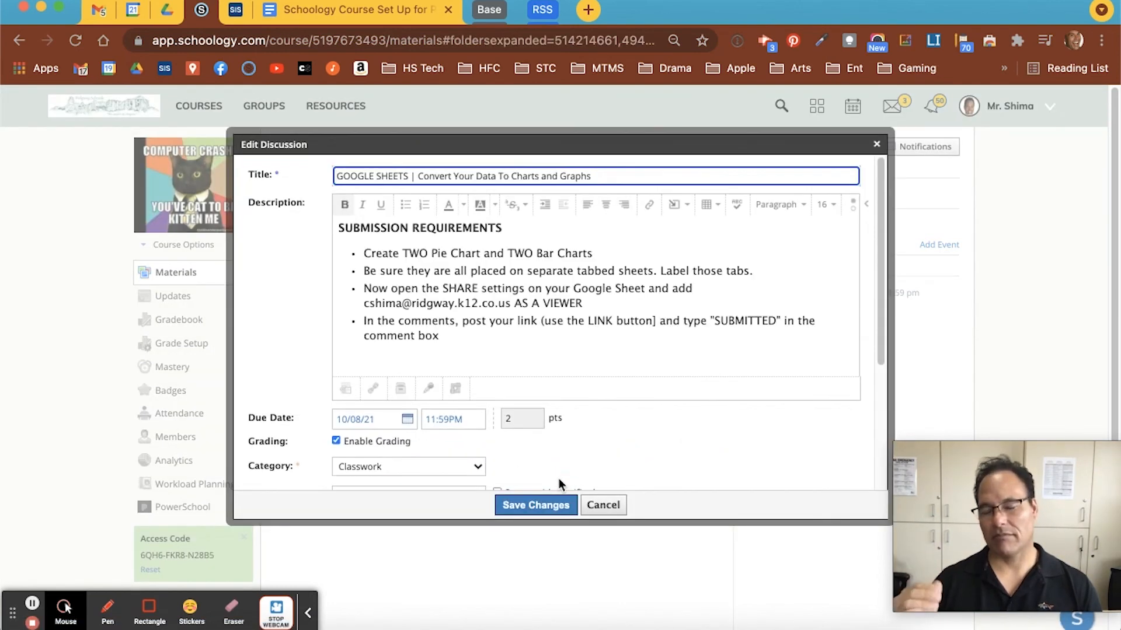
{"action": "scroll", "coordinate": [552, 327], "scroll_direction": "down", "scroll_amount": 2}
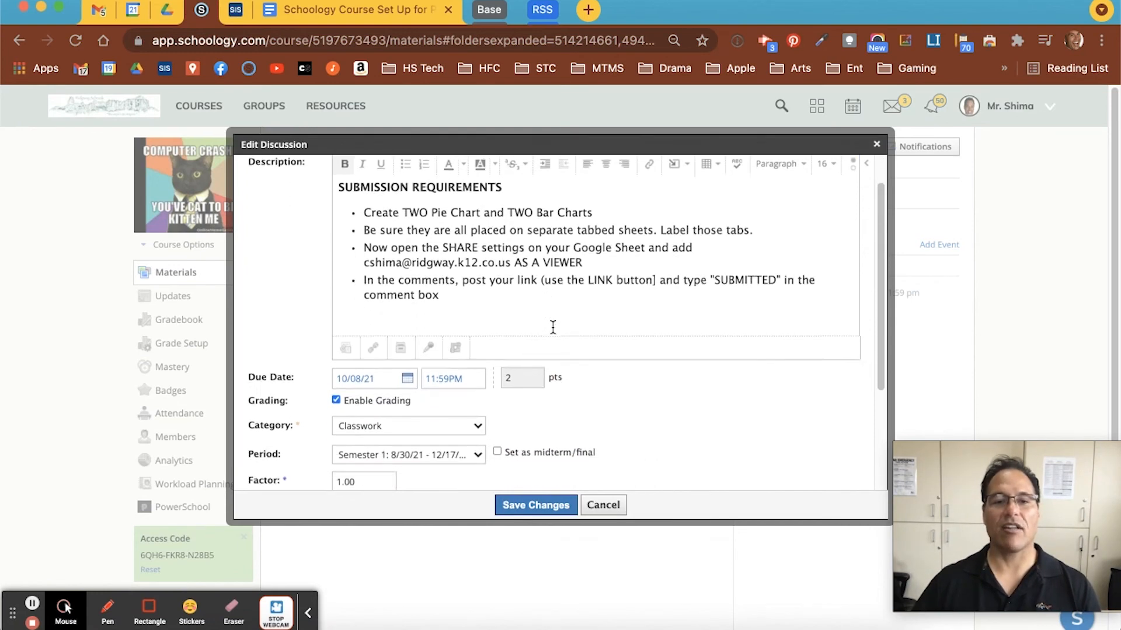
{"action": "scroll", "coordinate": [552, 327], "scroll_direction": "down", "scroll_amount": 6}
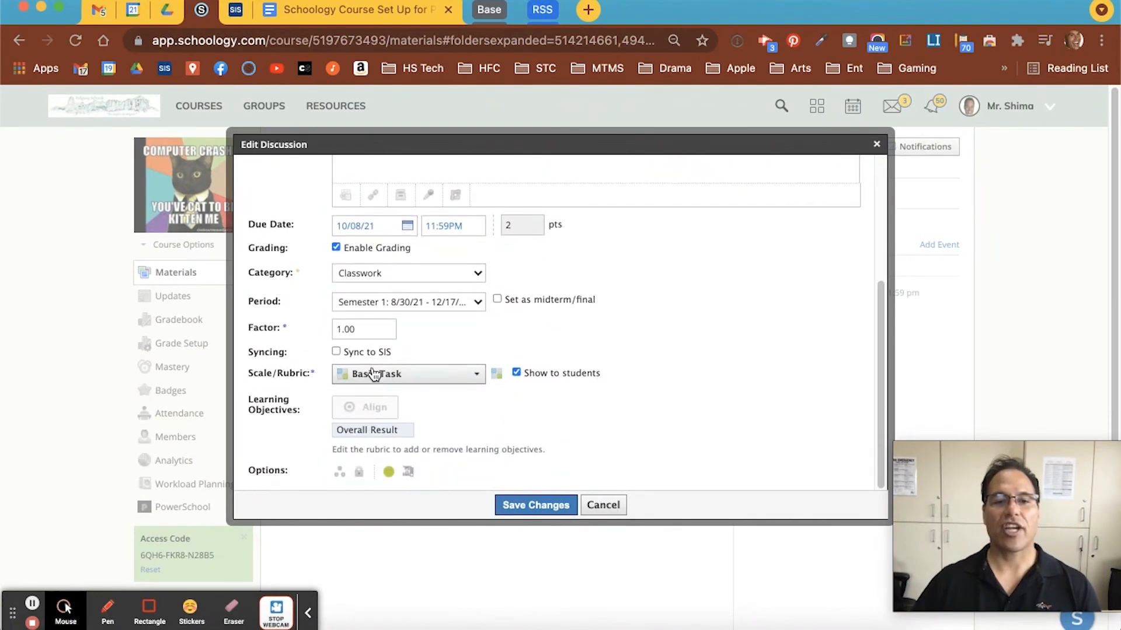
{"action": "key", "text": "alt+f"}
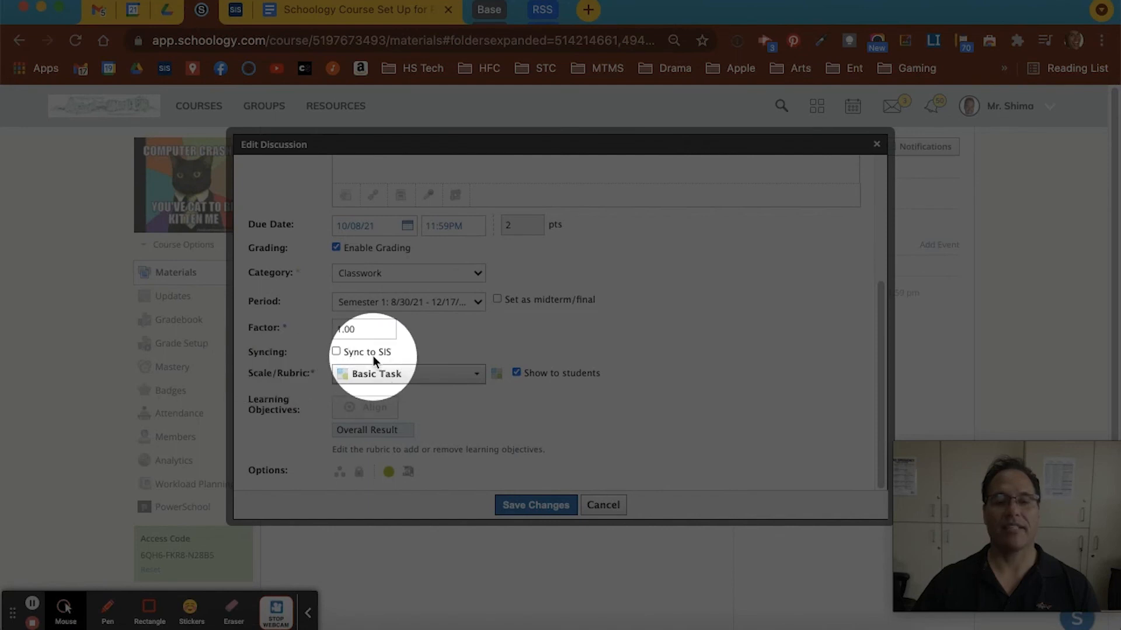
{"action": "key", "text": "alt+f"}
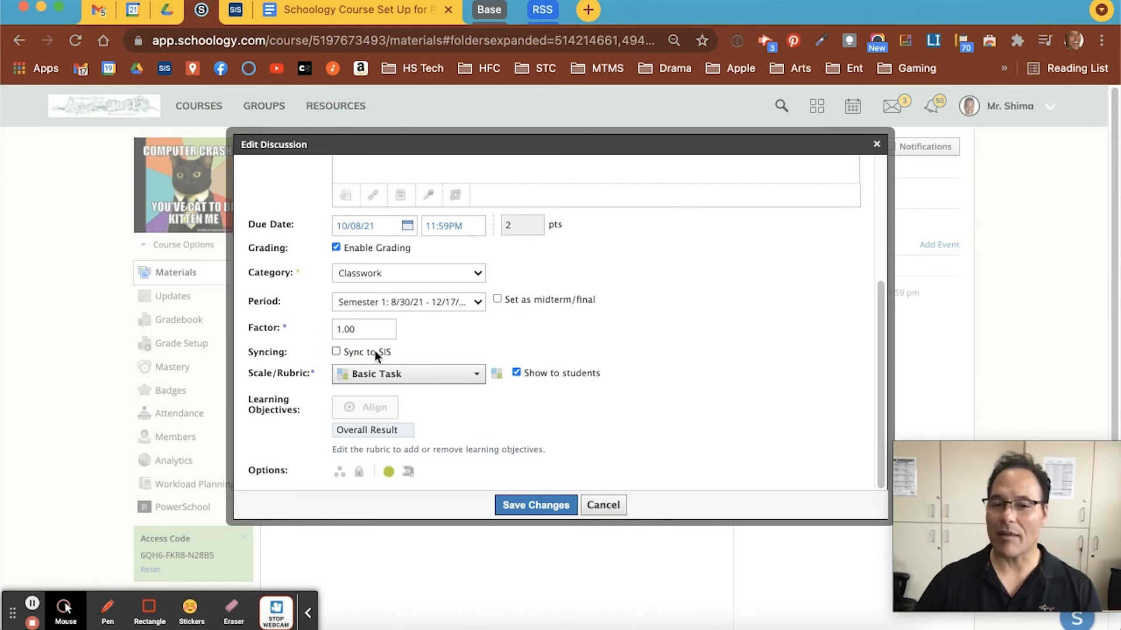
{"action": "left_click", "coordinate": [610, 509]}
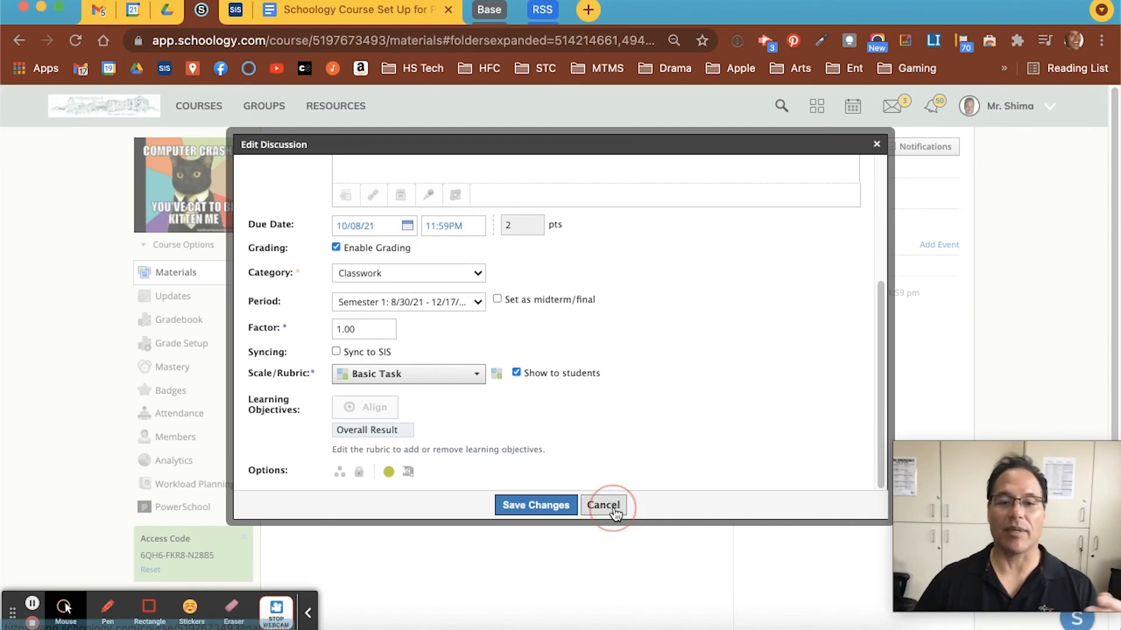
Read the guide's category mapping advice, and find Traditional Grade Calculations in PowerTeacher Pro's settings without opening it.
{"action": "left_click", "coordinate": [361, 10]}
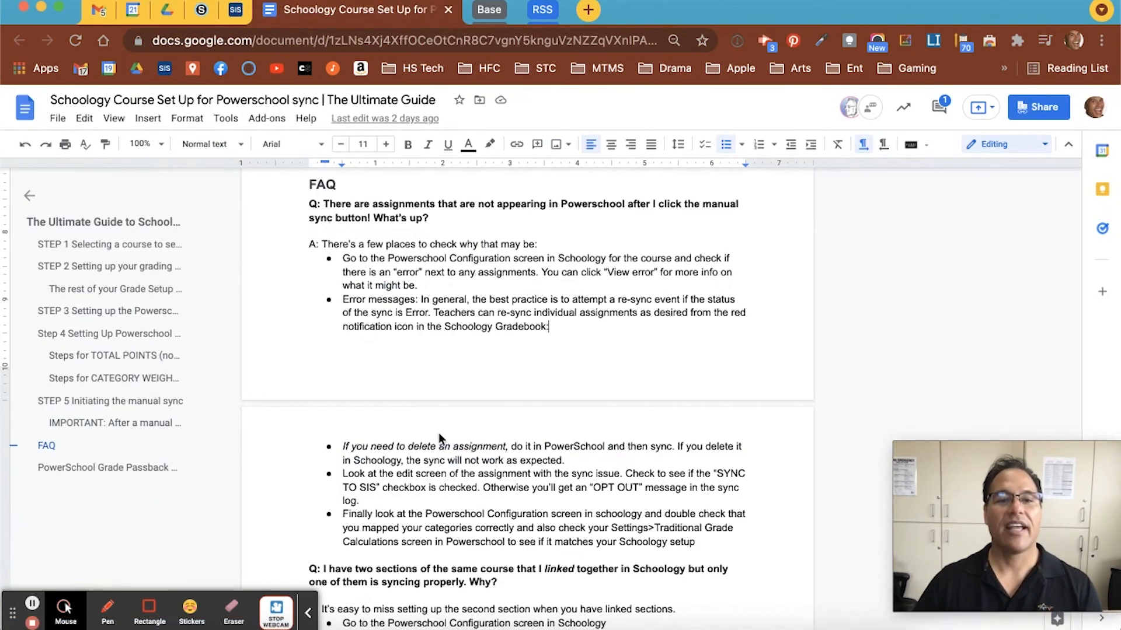
{"action": "scroll", "coordinate": [461, 423], "scroll_direction": "down", "scroll_amount": 5}
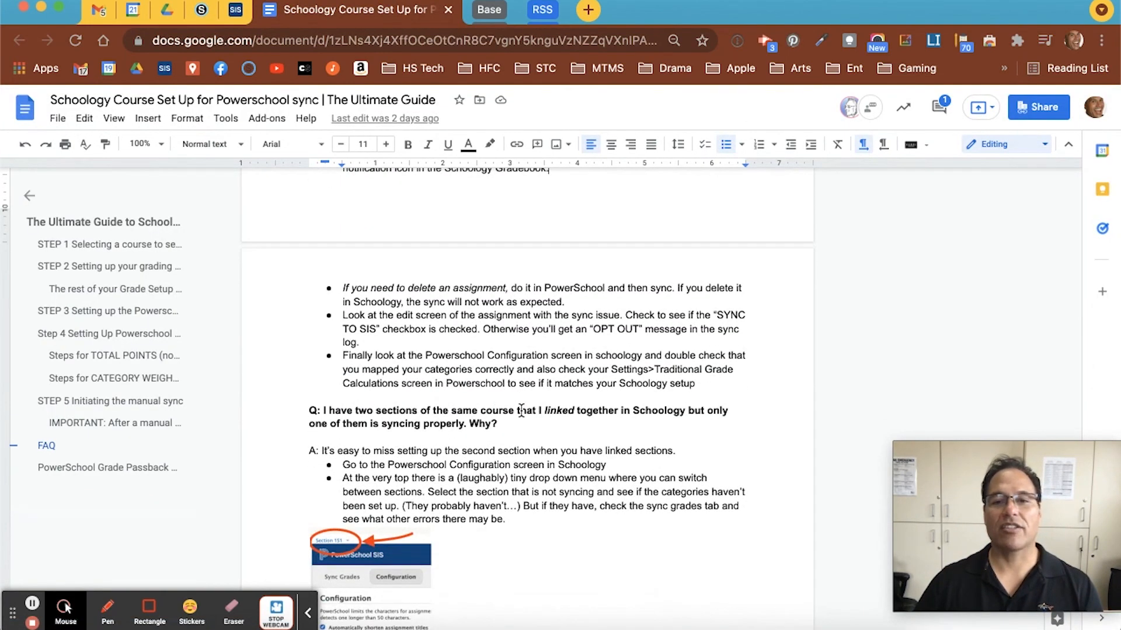
{"action": "left_click", "coordinate": [237, 11]}
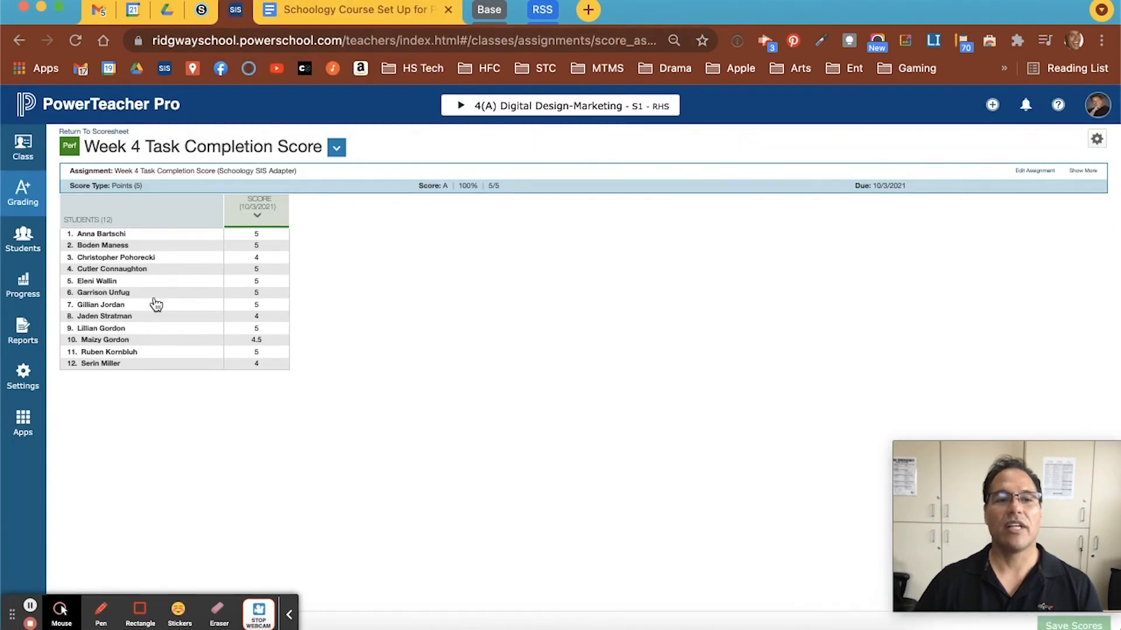
{"action": "left_click", "coordinate": [34, 390]}
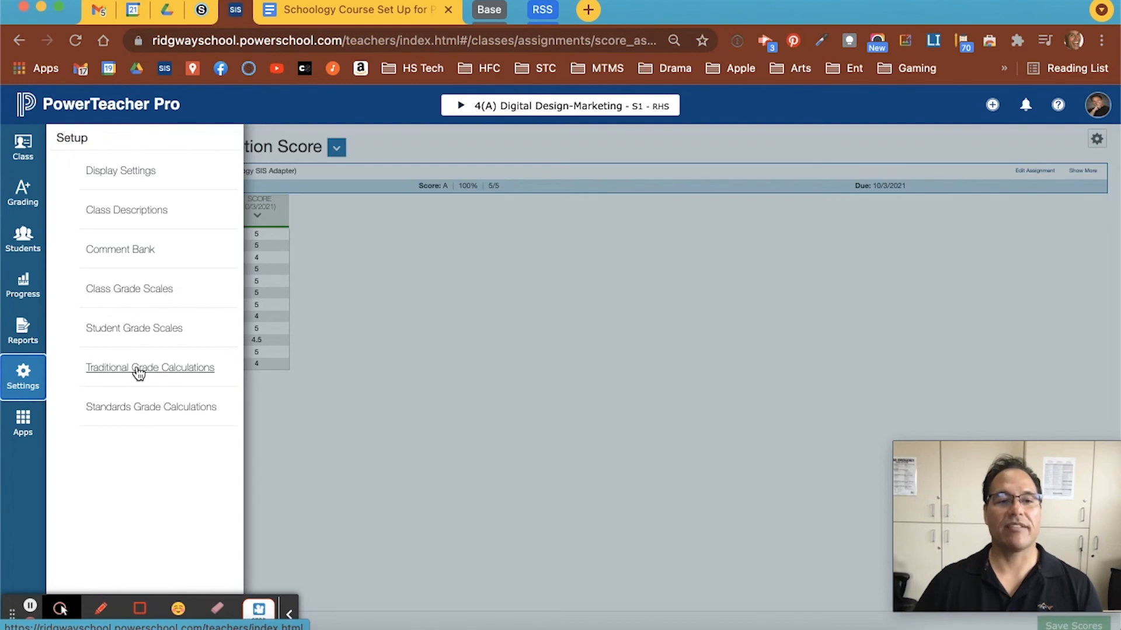
{"action": "left_click", "coordinate": [501, 404]}
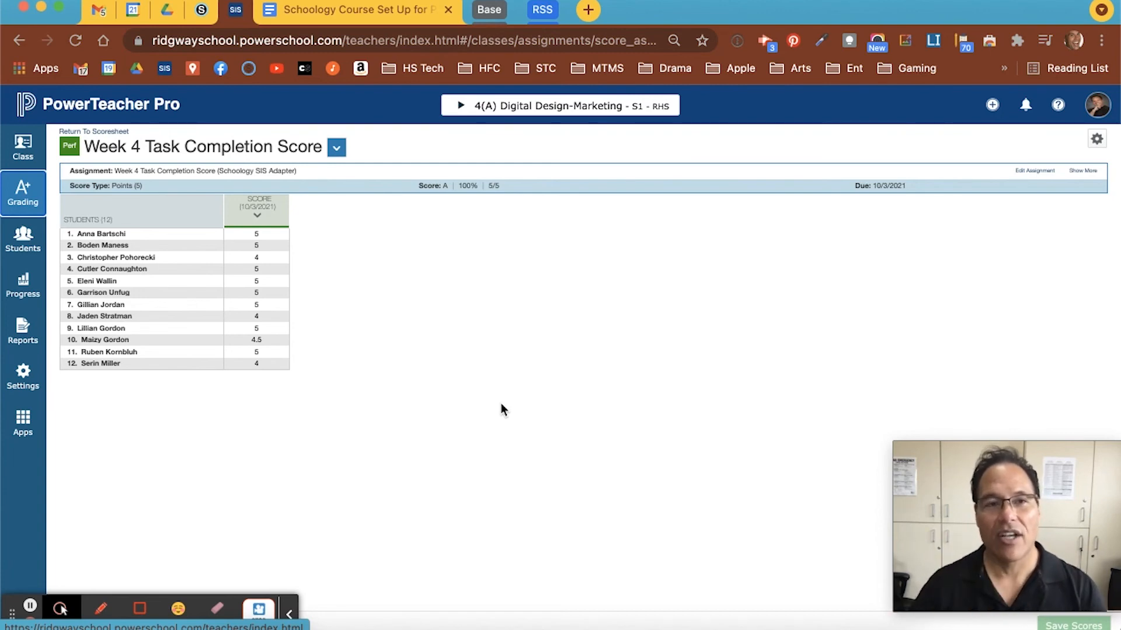
Switch to Schoology, open the Computer Languages - VFX course and review its Grade Setup categories and final grade settings.
{"action": "left_click", "coordinate": [202, 9]}
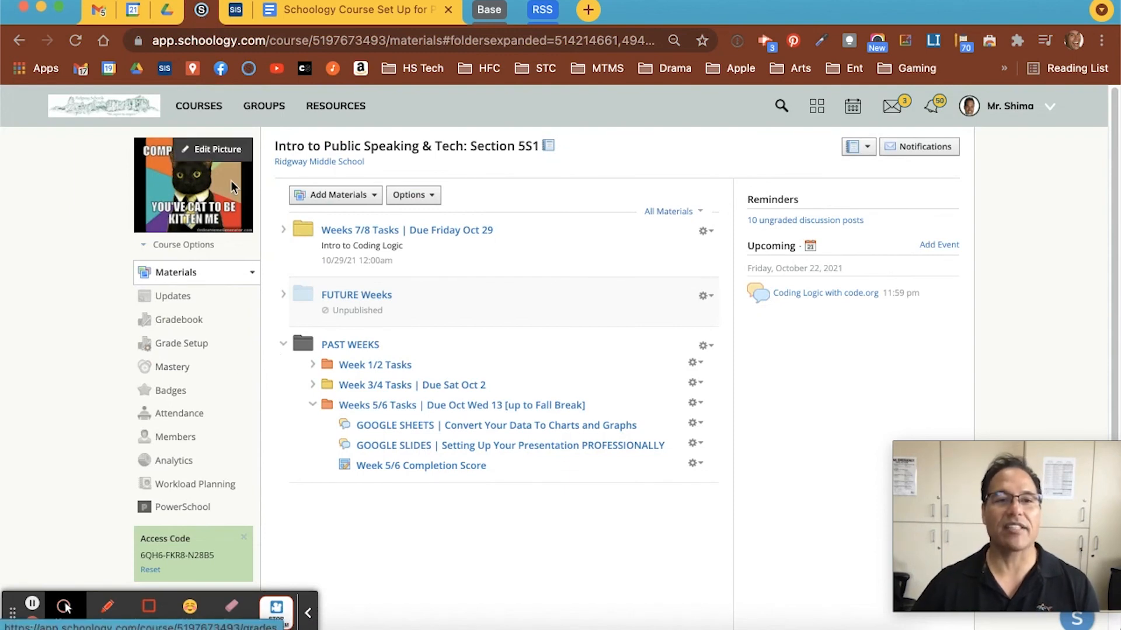
{"action": "left_click", "coordinate": [199, 108]}
{"action": "left_click", "coordinate": [182, 279]}
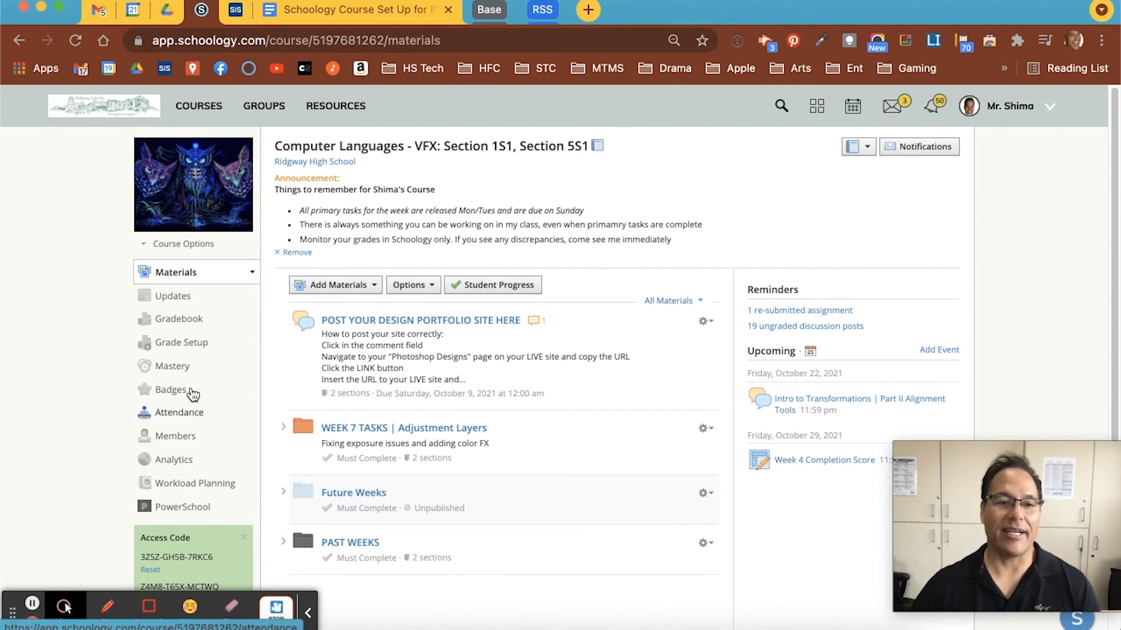
{"action": "left_click", "coordinate": [187, 350]}
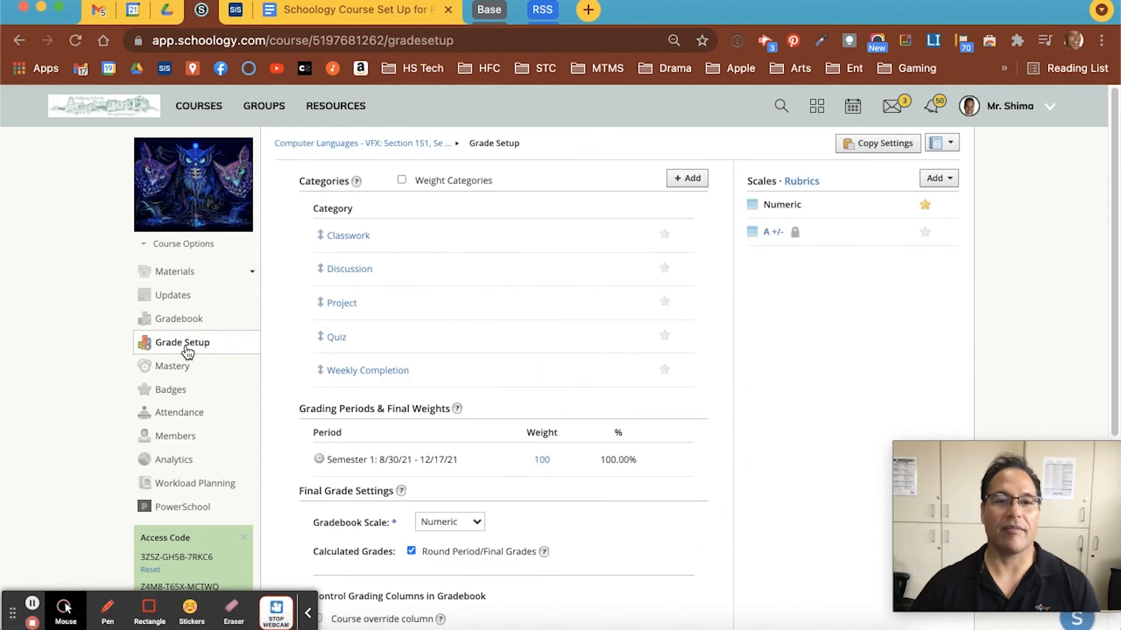
{"action": "scroll", "coordinate": [388, 251], "scroll_direction": "down", "scroll_amount": 5}
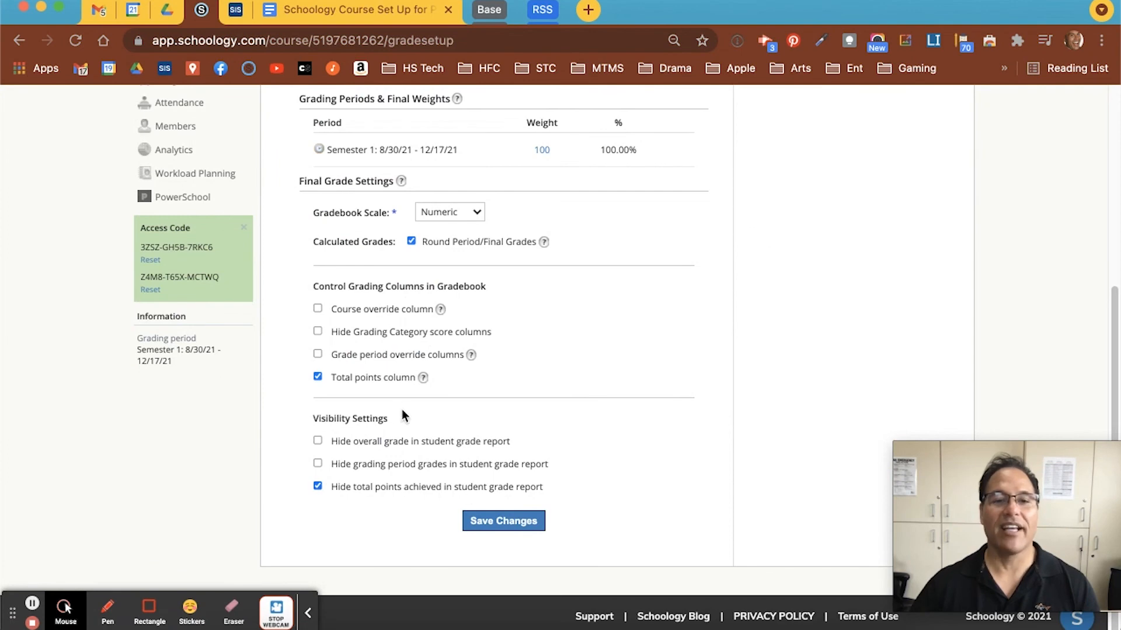
{"action": "scroll", "coordinate": [393, 403], "scroll_direction": "up", "scroll_amount": 5}
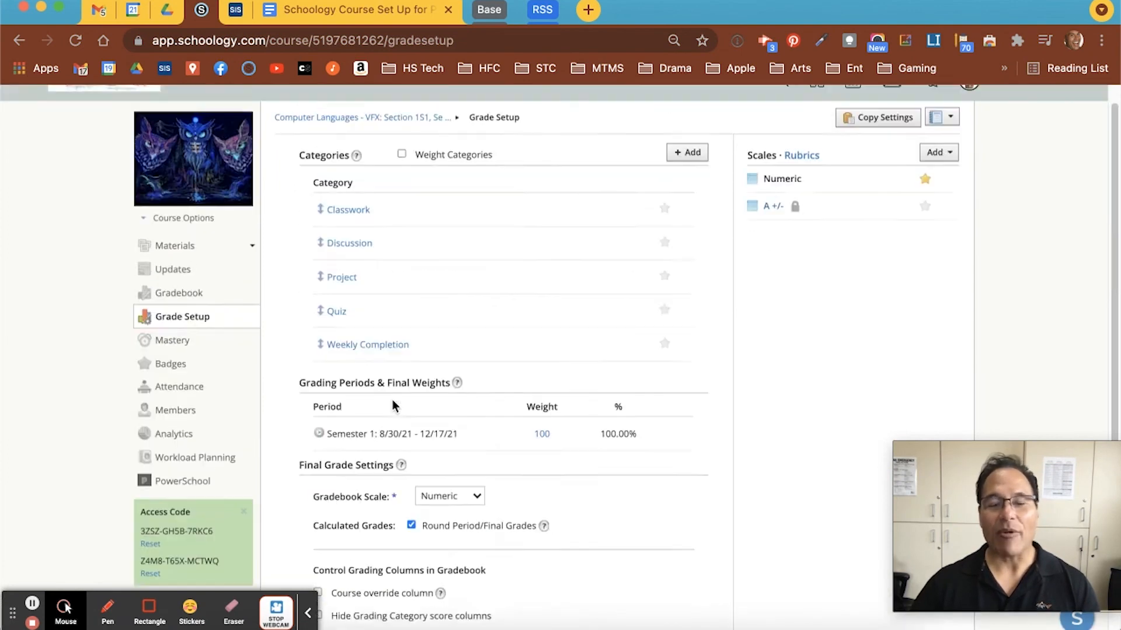
Open the course's PowerSchool configuration and review the category mapping for Section 1S1.
{"action": "left_click", "coordinate": [188, 507]}
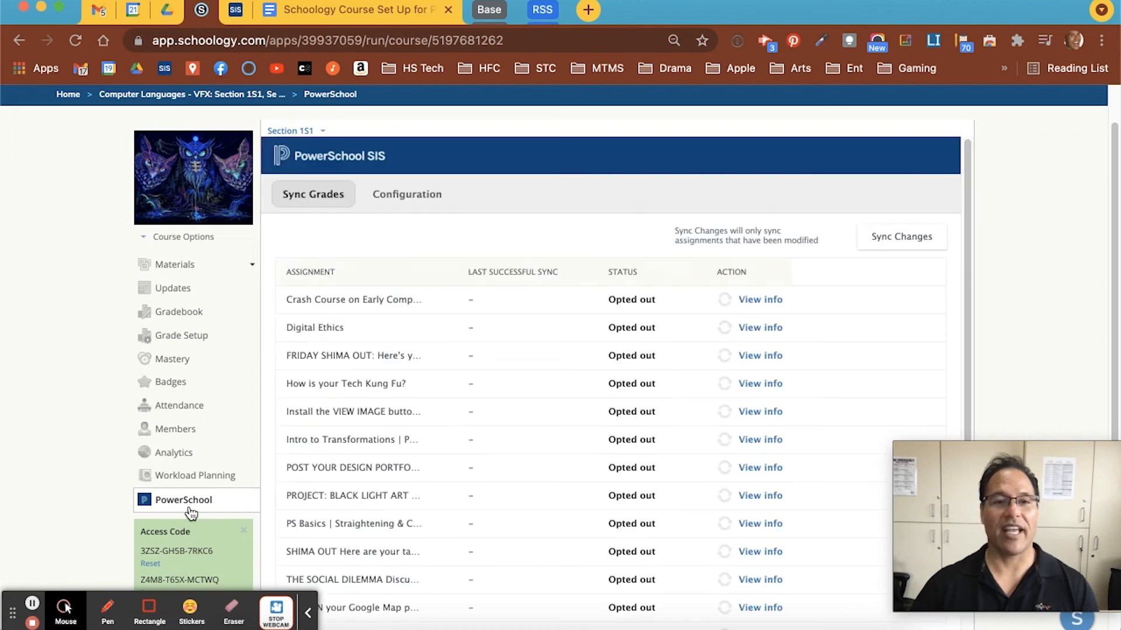
{"action": "left_click", "coordinate": [426, 194]}
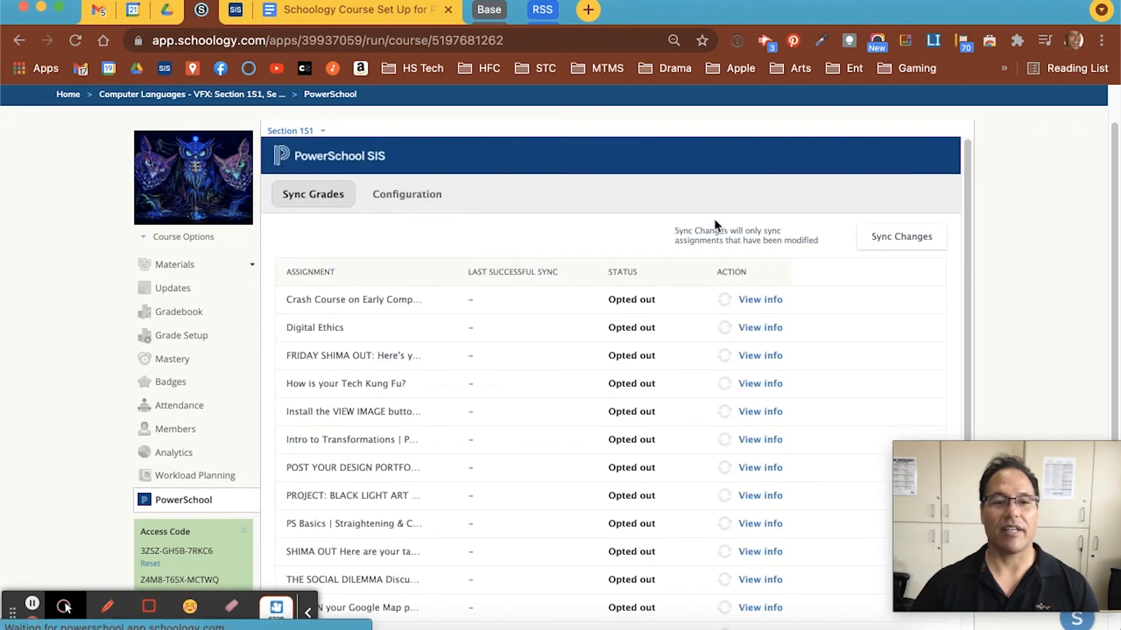
{"action": "left_click", "coordinate": [447, 198]}
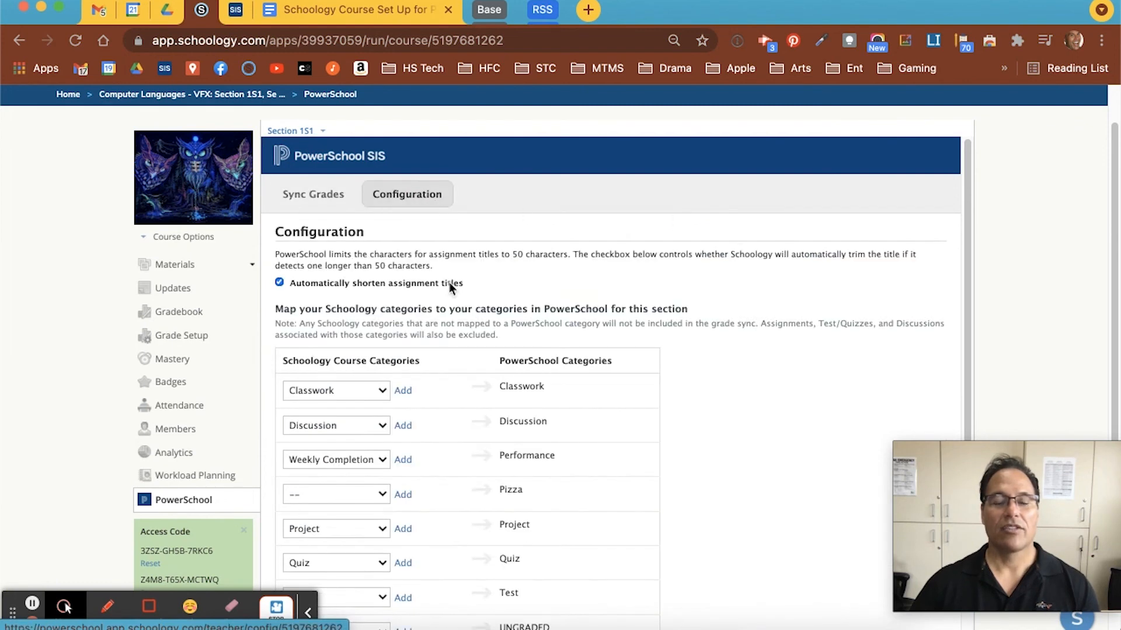
{"action": "scroll", "coordinate": [282, 379], "scroll_direction": "down", "scroll_amount": 2}
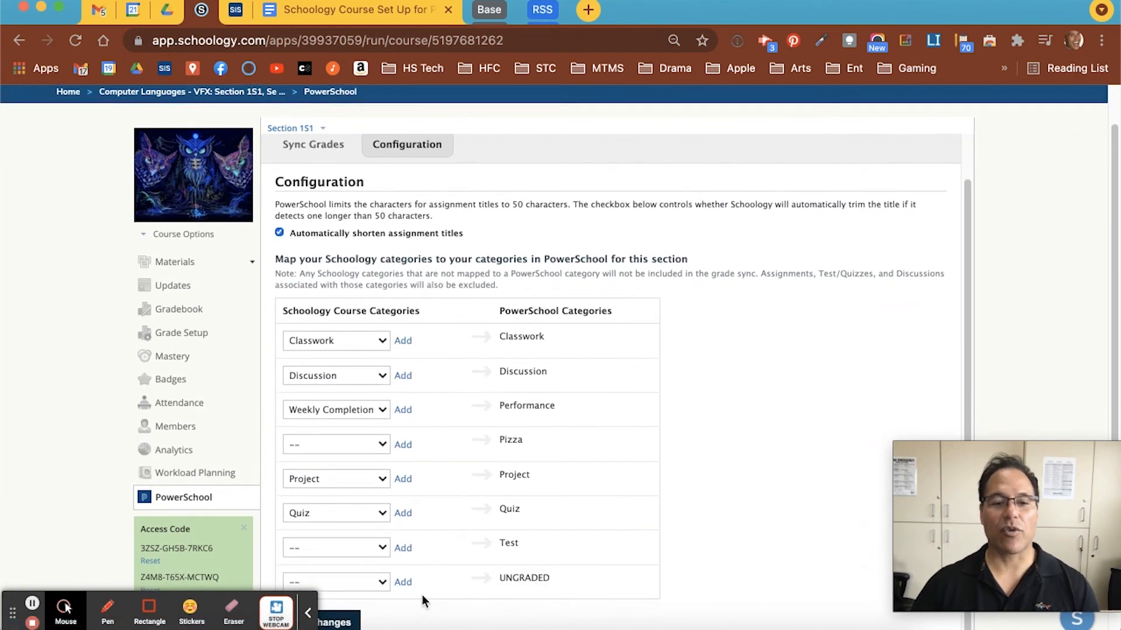
{"action": "scroll", "coordinate": [422, 594], "scroll_direction": "down", "scroll_amount": 3}
{"action": "scroll", "coordinate": [482, 498], "scroll_direction": "up", "scroll_amount": 2}
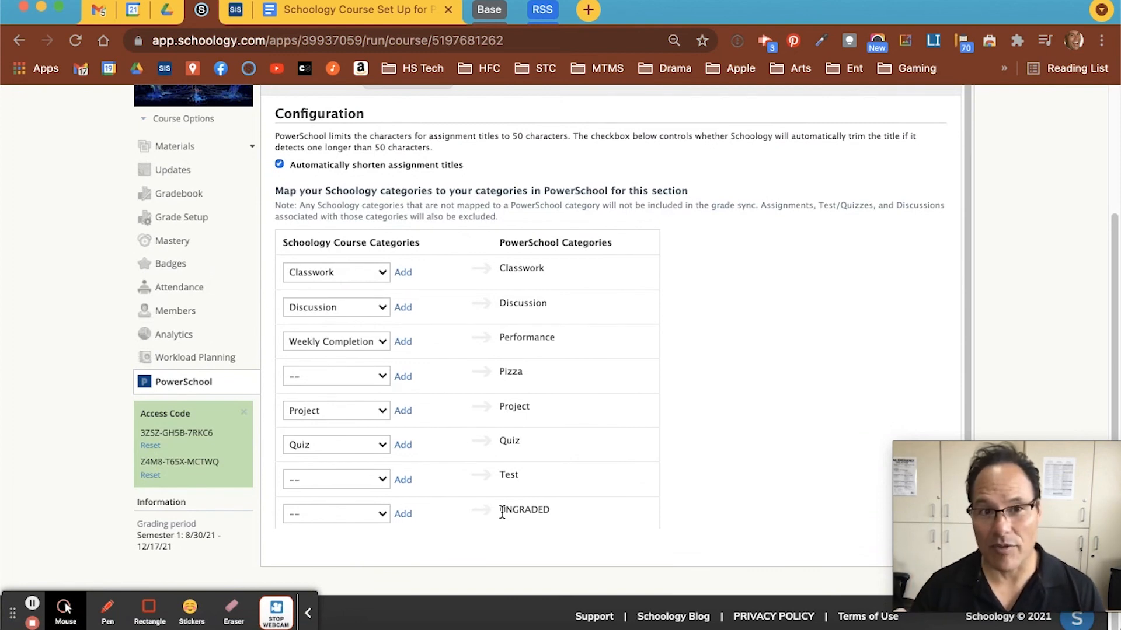
{"action": "scroll", "coordinate": [490, 496], "scroll_direction": "up", "scroll_amount": 3}
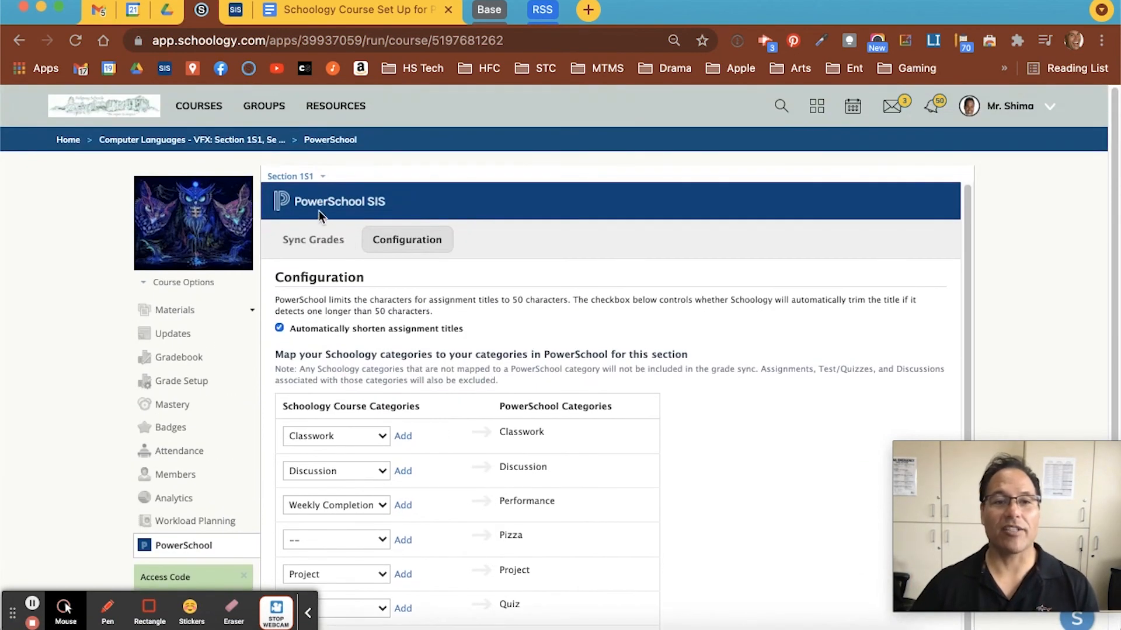
Switch the course's PowerSchool page to Section 5S1 and open its configuration to check the category mapping.
{"action": "key", "text": "alt+f"}
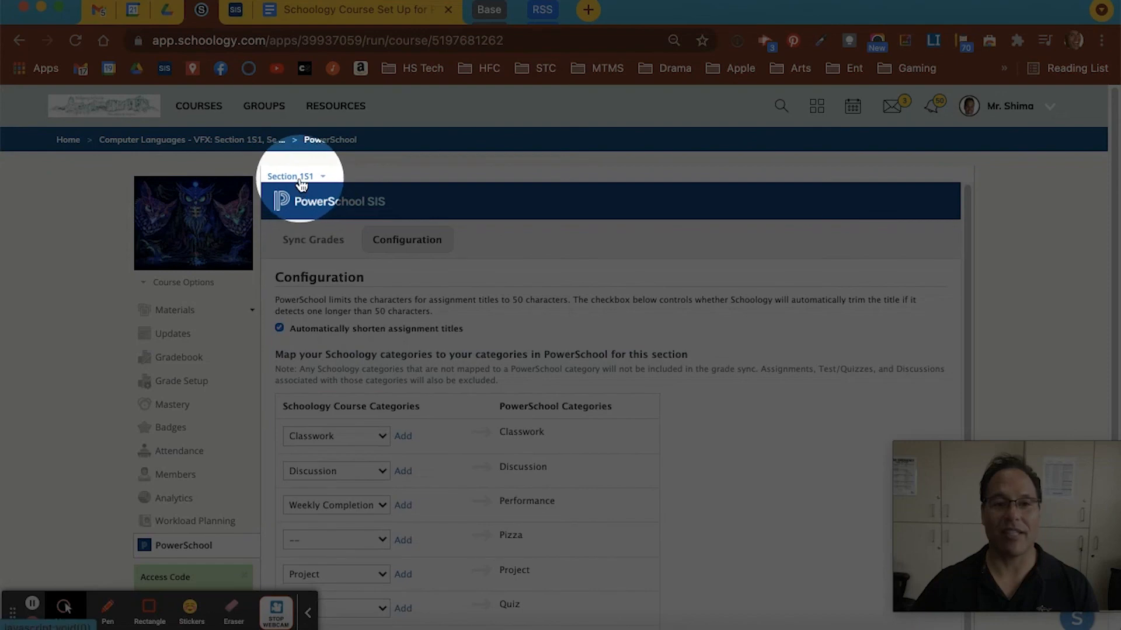
{"action": "key", "text": "alt+f"}
{"action": "left_click", "coordinate": [301, 183]}
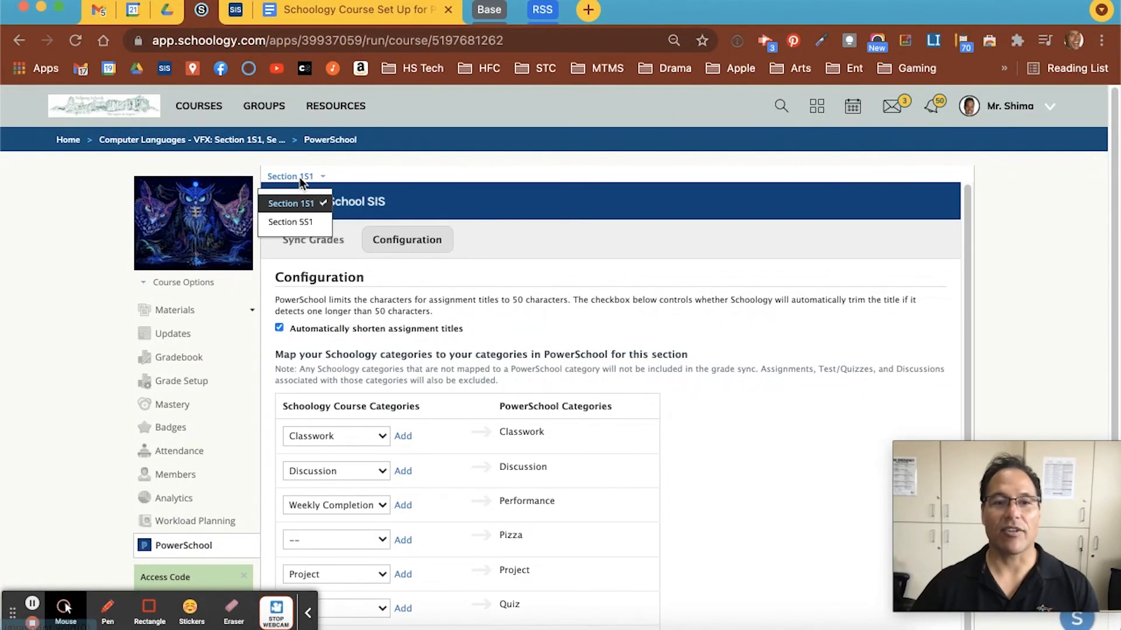
{"action": "left_click", "coordinate": [309, 224]}
{"action": "scroll", "coordinate": [313, 222], "scroll_direction": "down", "scroll_amount": 1}
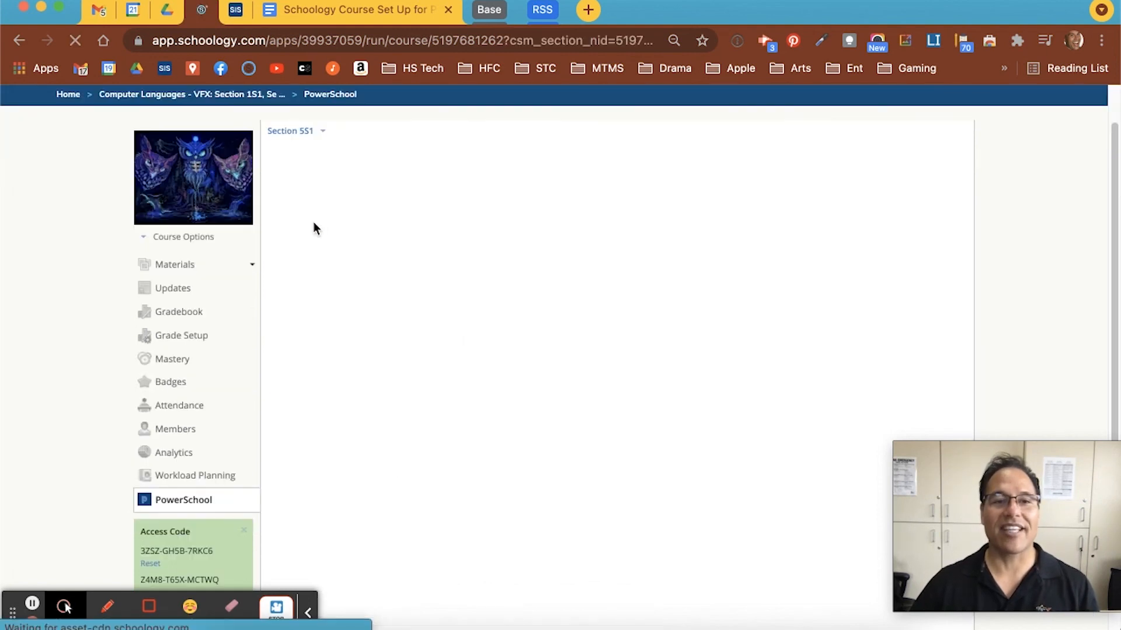
{"action": "scroll", "coordinate": [374, 244], "scroll_direction": "down", "scroll_amount": 2}
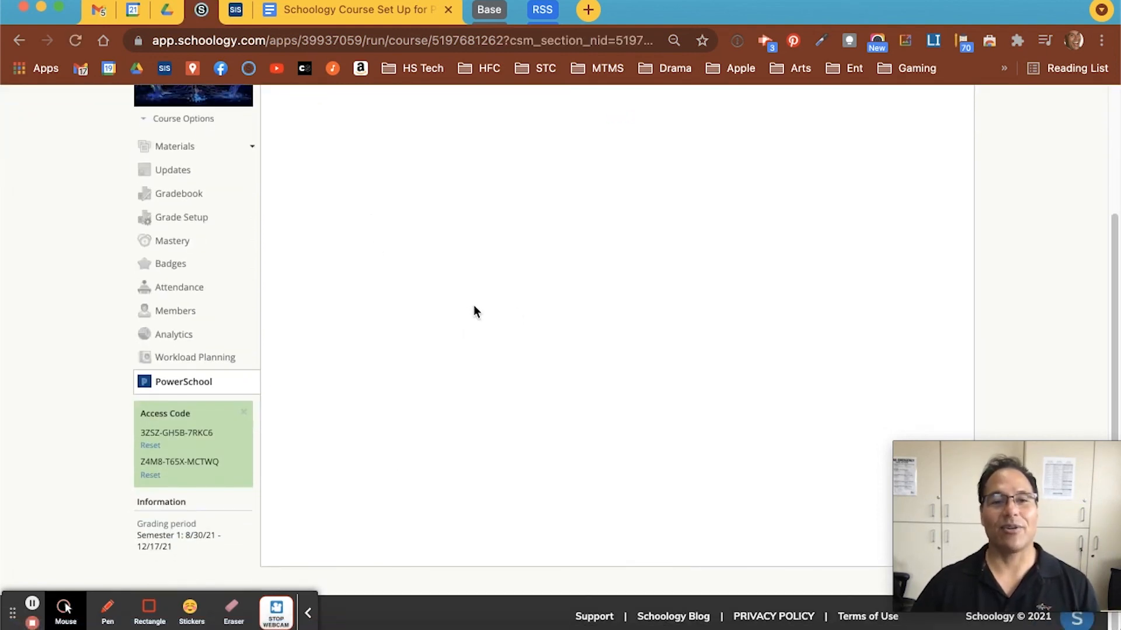
{"action": "scroll", "coordinate": [473, 306], "scroll_direction": "up", "scroll_amount": 1}
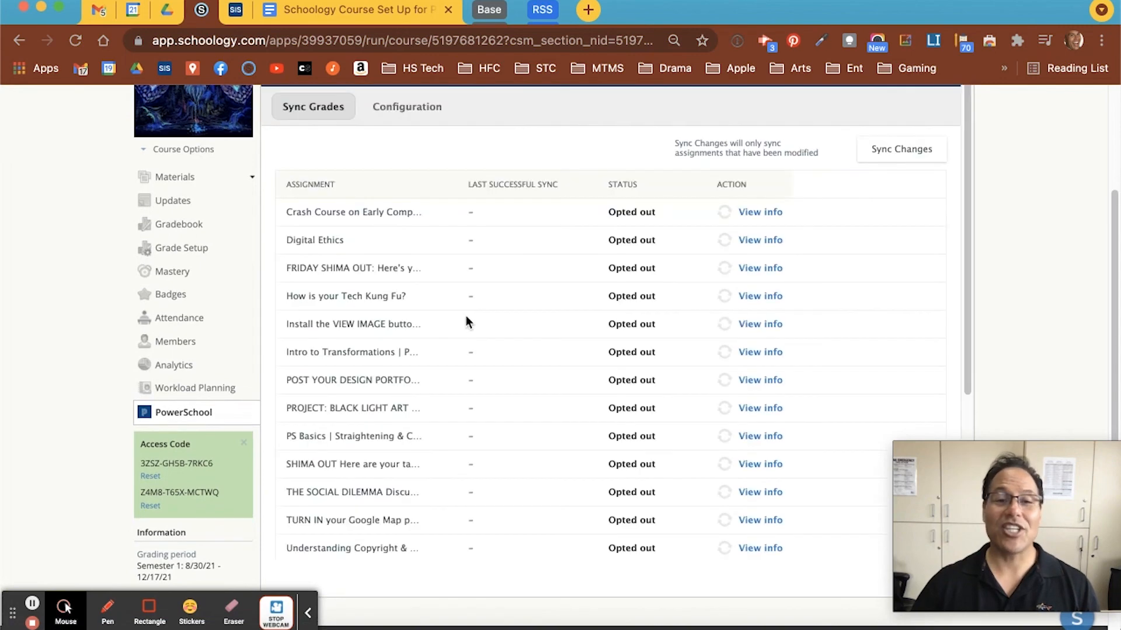
{"action": "left_click", "coordinate": [405, 109]}
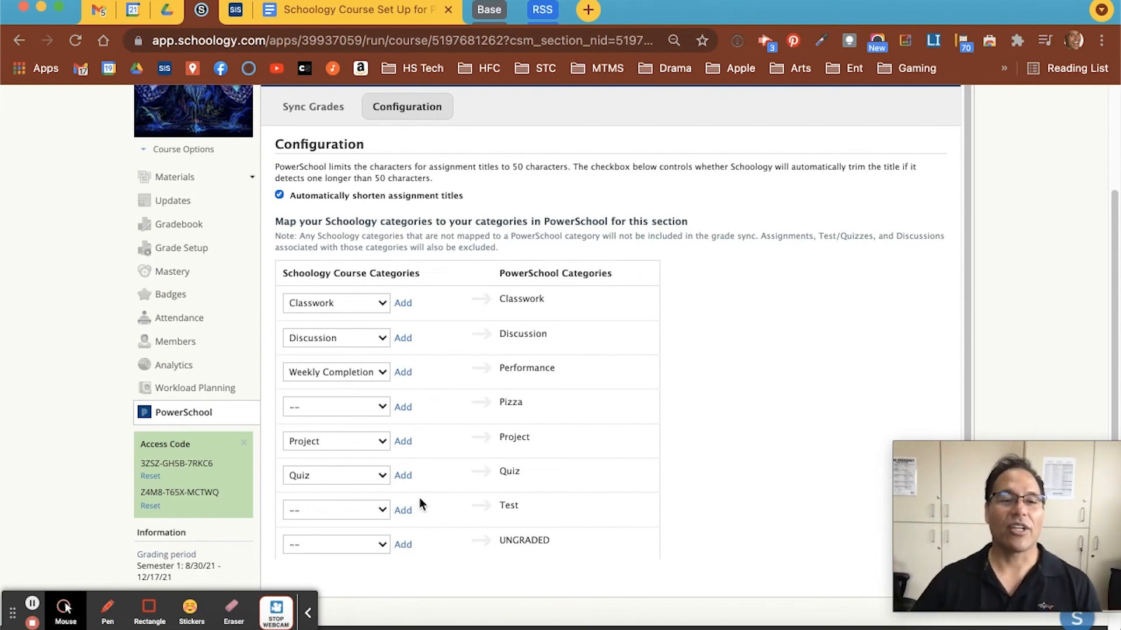
Return to the Schoology Course Set Up guide and review the Grade Passback Discrepancy Checklist and the re-sync reminder above it.
{"action": "left_click", "coordinate": [294, 14]}
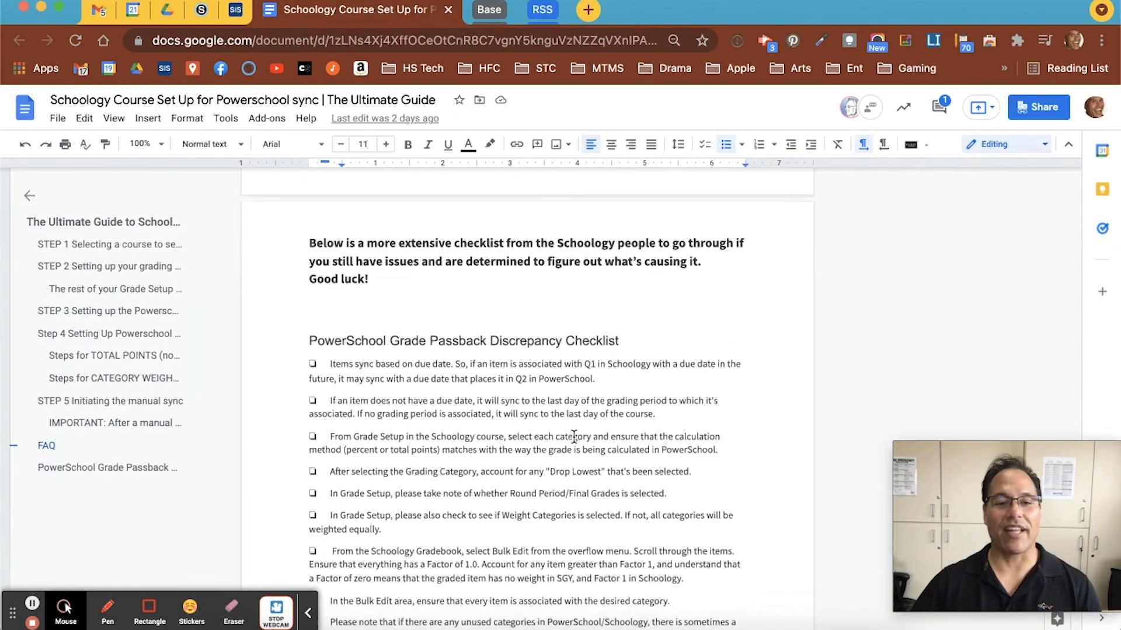
{"action": "scroll", "coordinate": [574, 436], "scroll_direction": "up", "scroll_amount": 6}
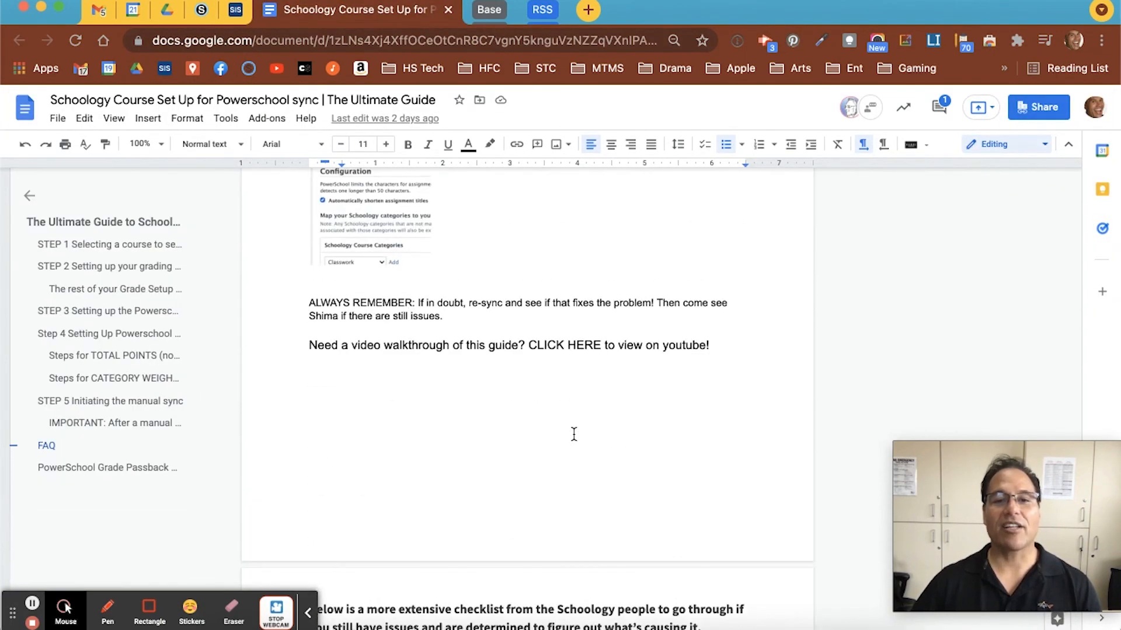
Read through the PowerSchool Grade Passback Discrepancy Checklist in the guide, down to the extra credit item.
{"action": "scroll", "coordinate": [574, 434], "scroll_direction": "up", "scroll_amount": 3}
{"action": "scroll", "coordinate": [573, 435], "scroll_direction": "down", "scroll_amount": 10}
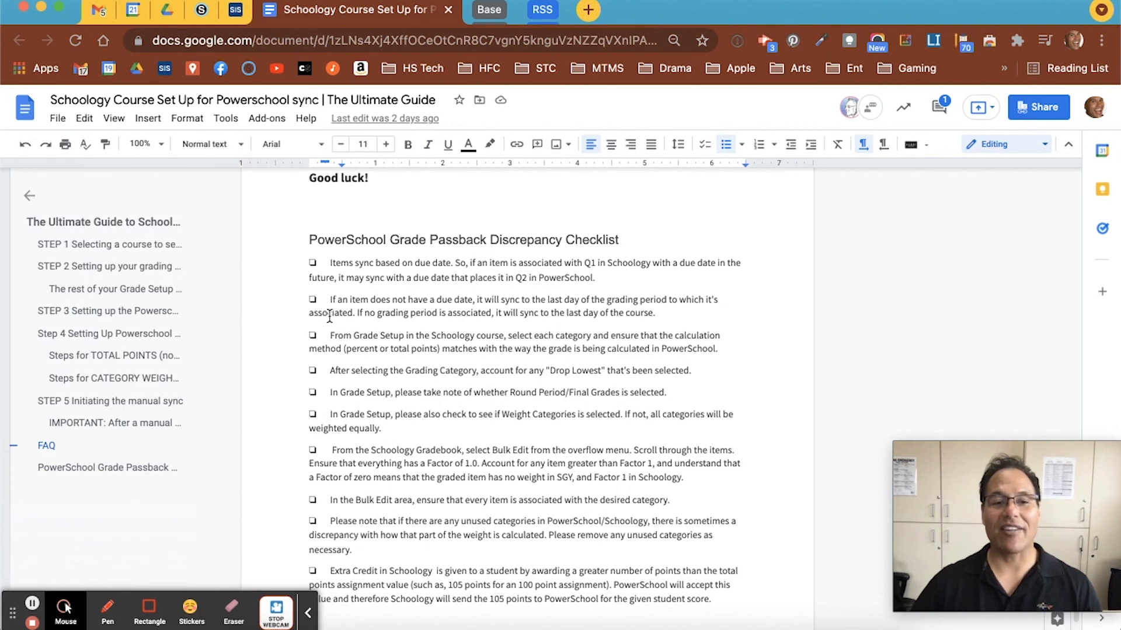
{"action": "scroll", "coordinate": [339, 392], "scroll_direction": "down", "scroll_amount": 3}
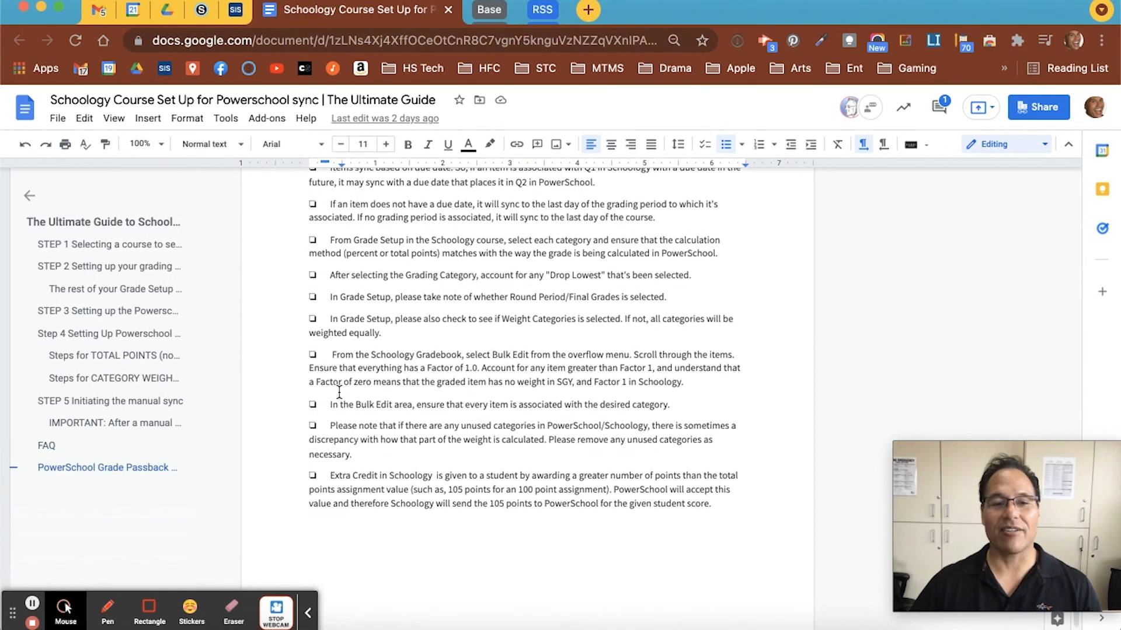
{"action": "scroll", "coordinate": [379, 430], "scroll_direction": "up", "scroll_amount": 1}
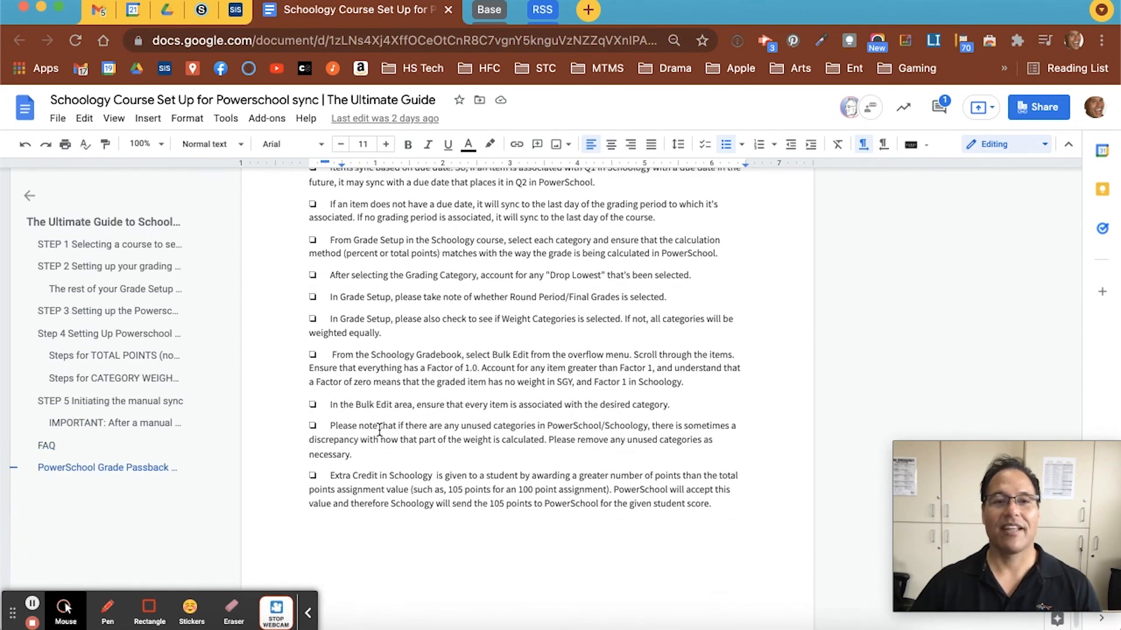
Switch to Schoology and open Bulk Edit from the Computer Languages - VFX course gradebook.
{"action": "left_click", "coordinate": [201, 9]}
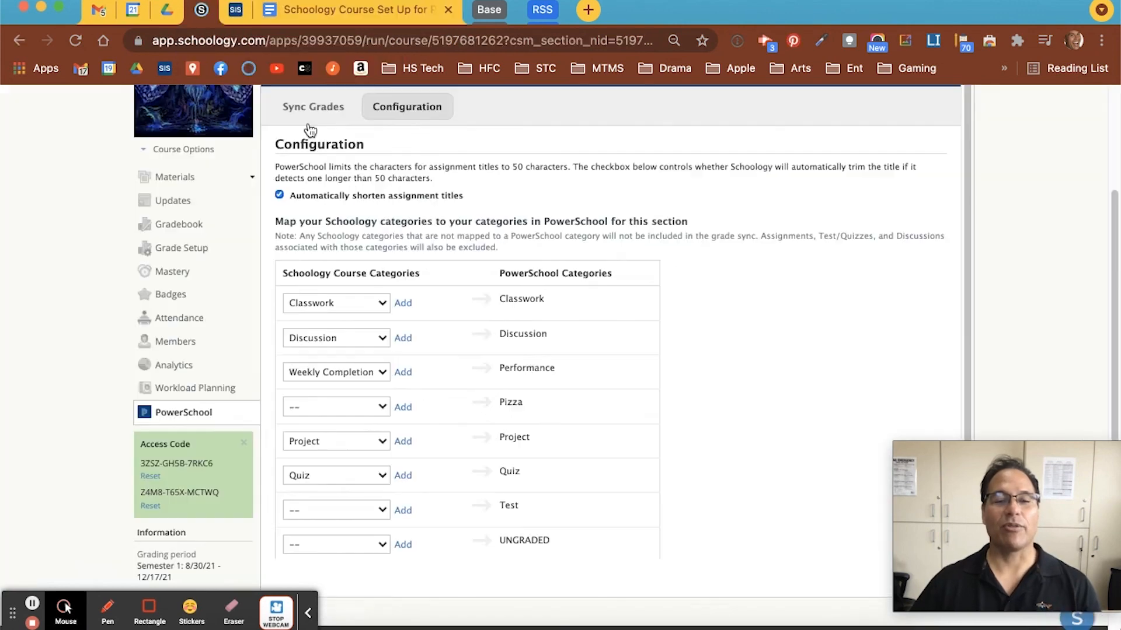
{"action": "scroll", "coordinate": [578, 373], "scroll_direction": "up", "scroll_amount": 3}
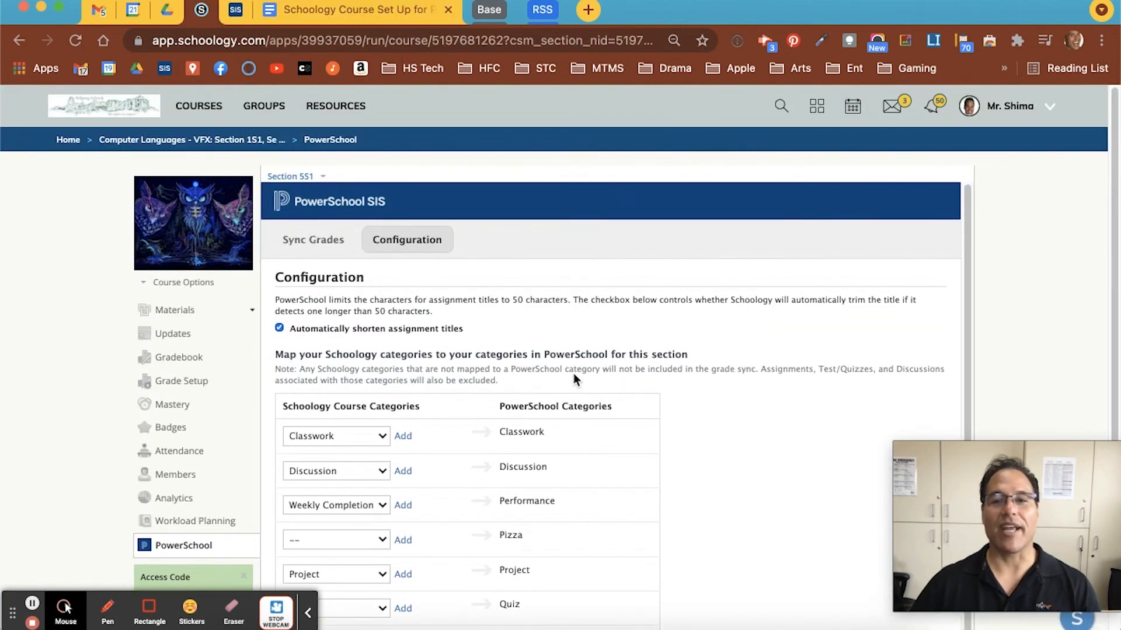
{"action": "left_click", "coordinate": [186, 358]}
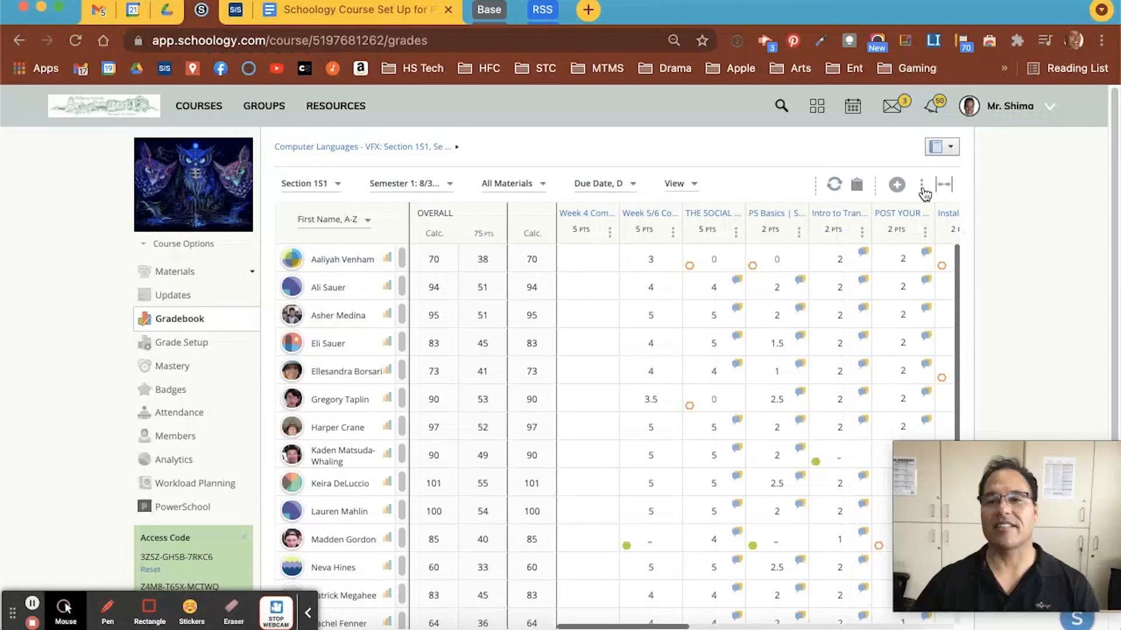
{"action": "left_click", "coordinate": [922, 186]}
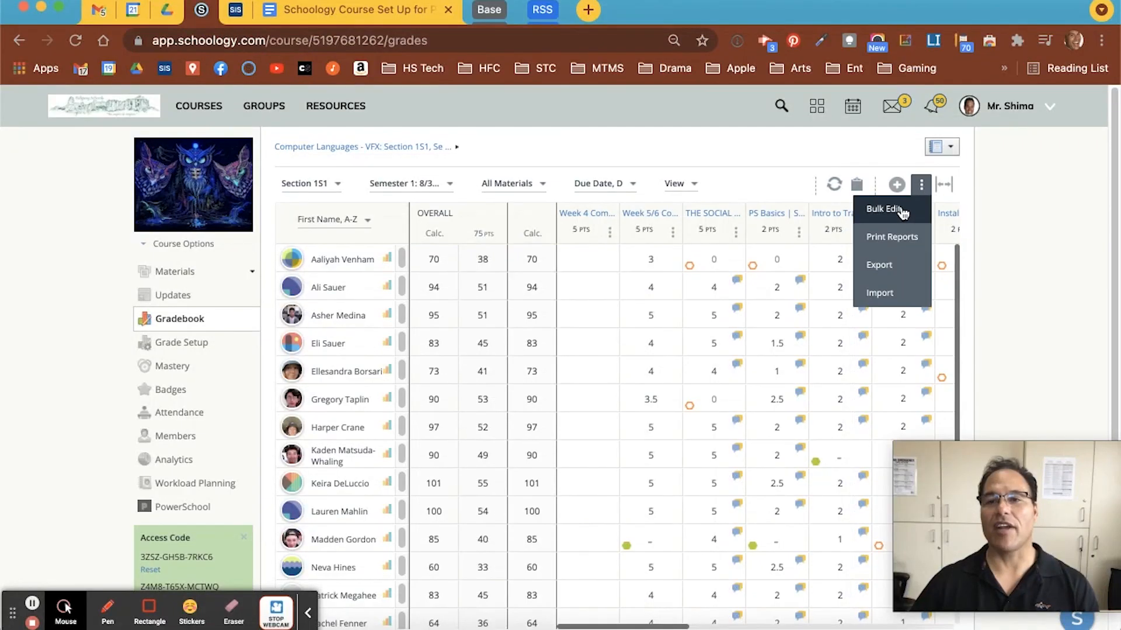
{"action": "left_click", "coordinate": [884, 210]}
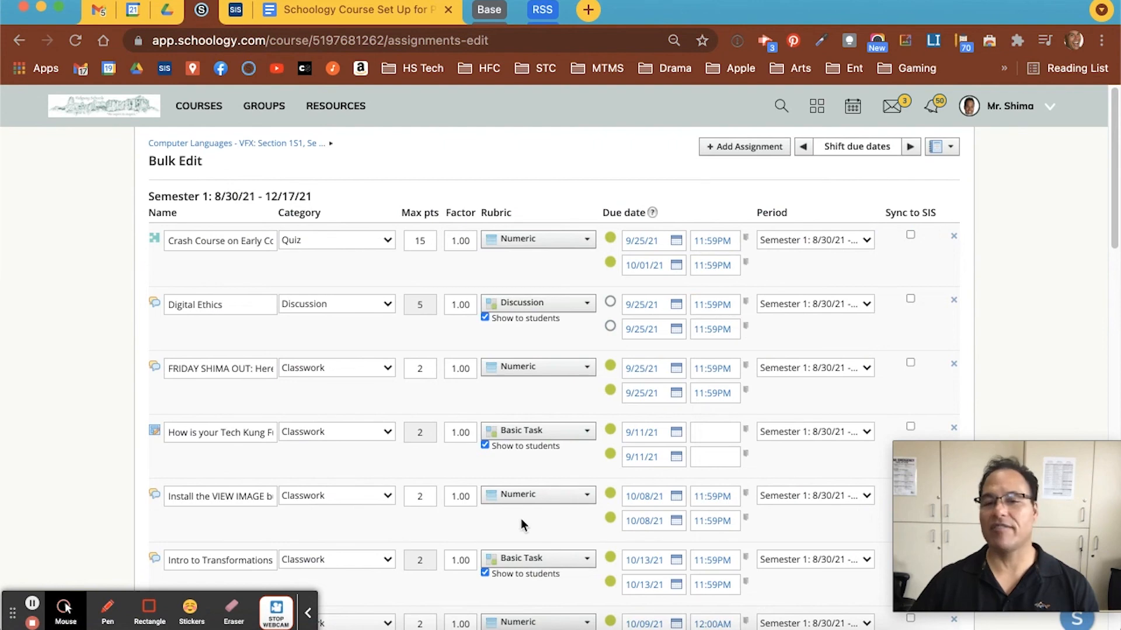
Review the Semester 1 assignments' categories, factors, due dates, grading periods and Sync to SIS settings in Bulk Edit, then cancel without saving.
{"action": "scroll", "coordinate": [520, 525], "scroll_direction": "down", "scroll_amount": 2}
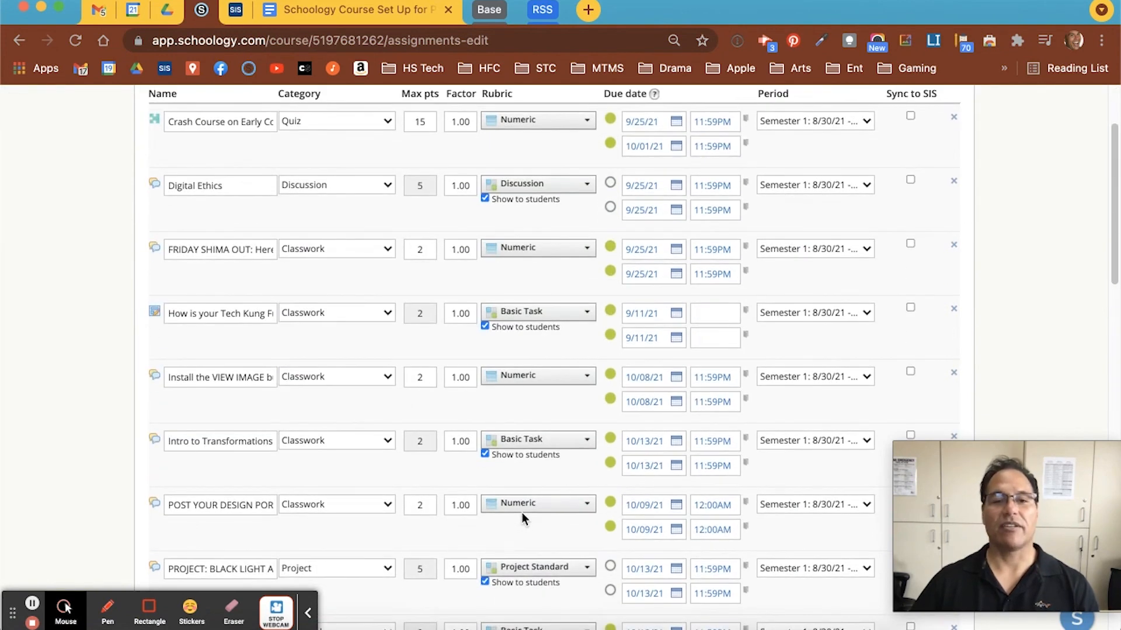
{"action": "scroll", "coordinate": [522, 513], "scroll_direction": "up", "scroll_amount": 2}
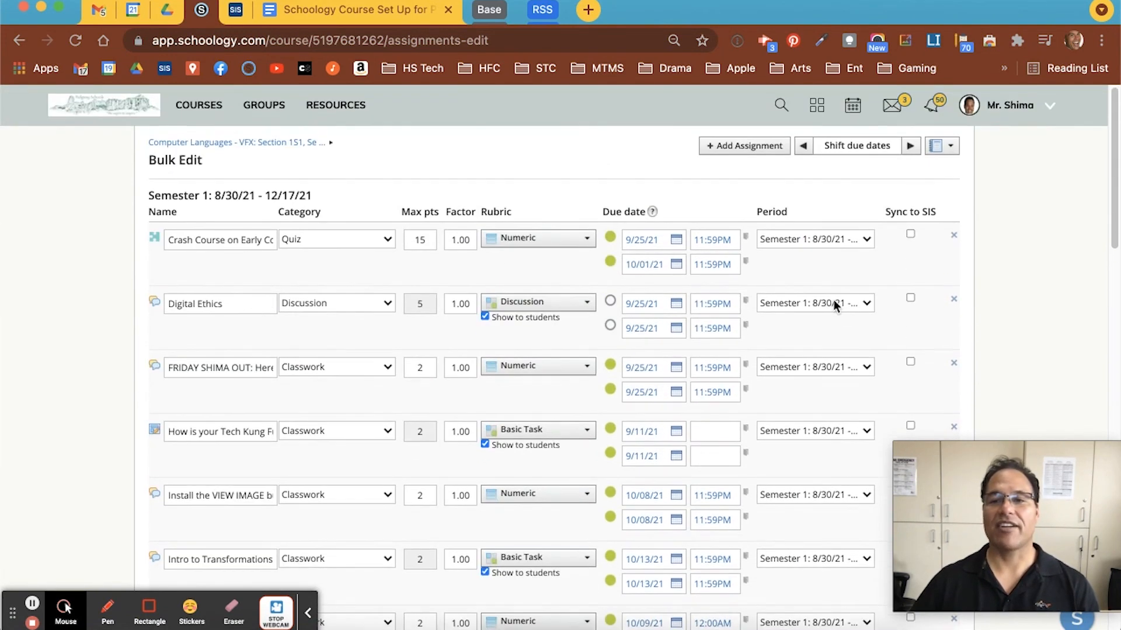
{"action": "scroll", "coordinate": [832, 299], "scroll_direction": "down", "scroll_amount": 1}
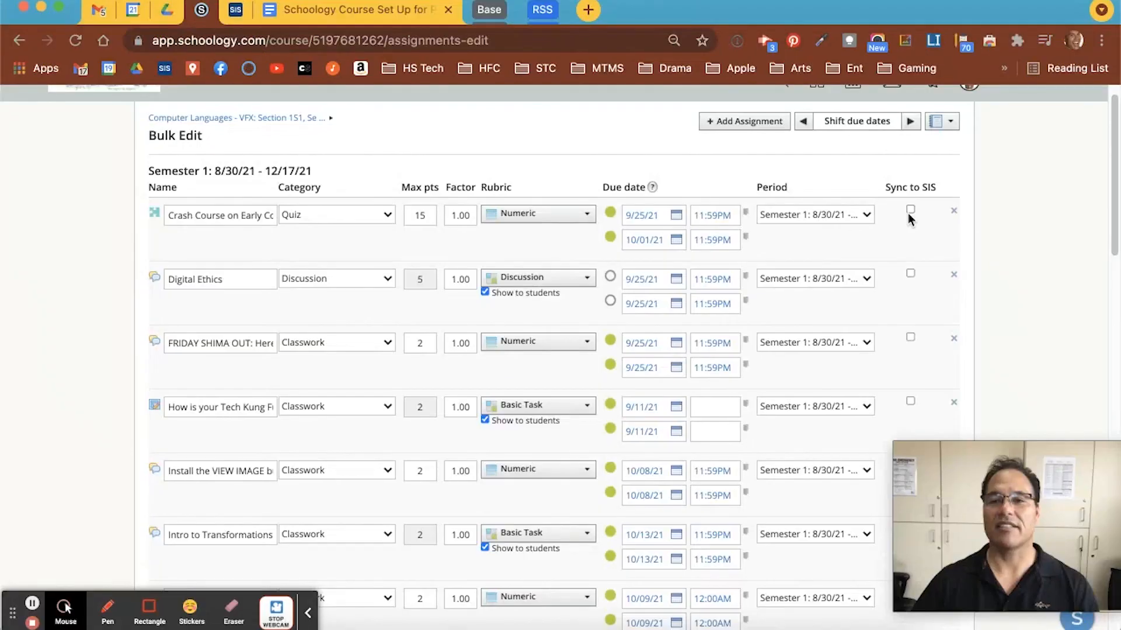
{"action": "scroll", "coordinate": [908, 214], "scroll_direction": "down", "scroll_amount": 7}
{"action": "scroll", "coordinate": [911, 221], "scroll_direction": "down", "scroll_amount": 7}
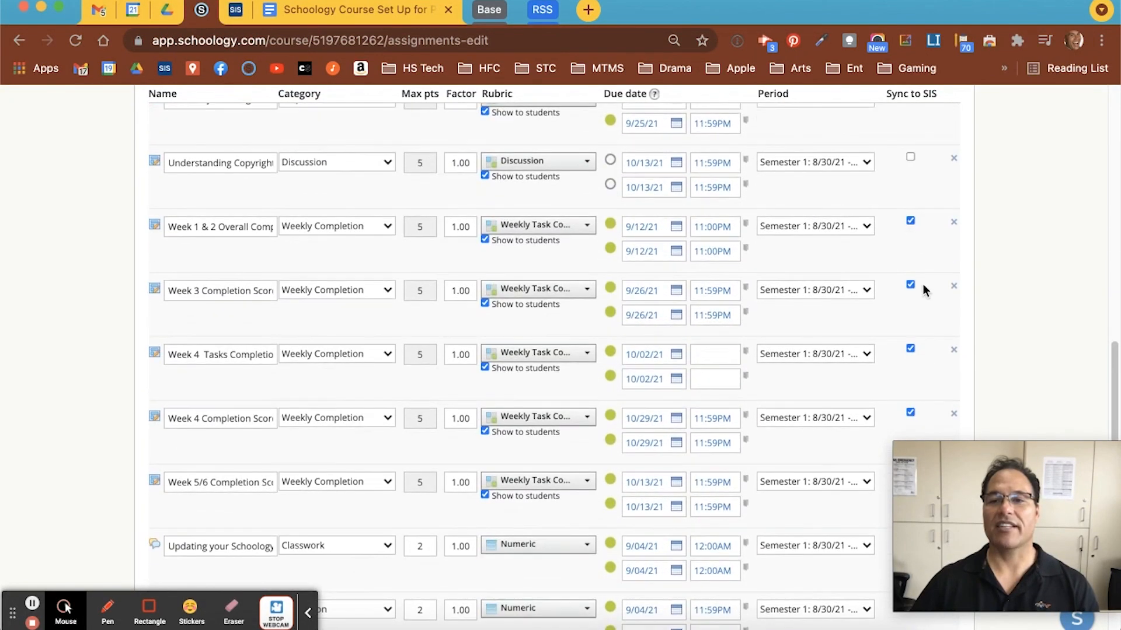
{"action": "scroll", "coordinate": [912, 394], "scroll_direction": "up", "scroll_amount": 6}
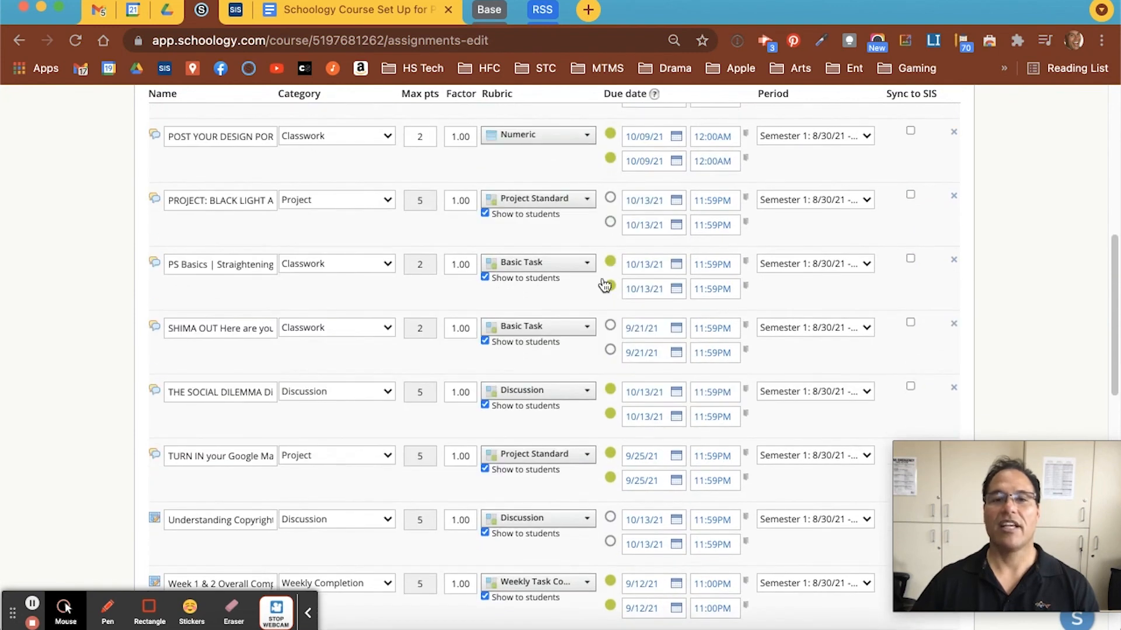
{"action": "scroll", "coordinate": [519, 231], "scroll_direction": "up", "scroll_amount": 8}
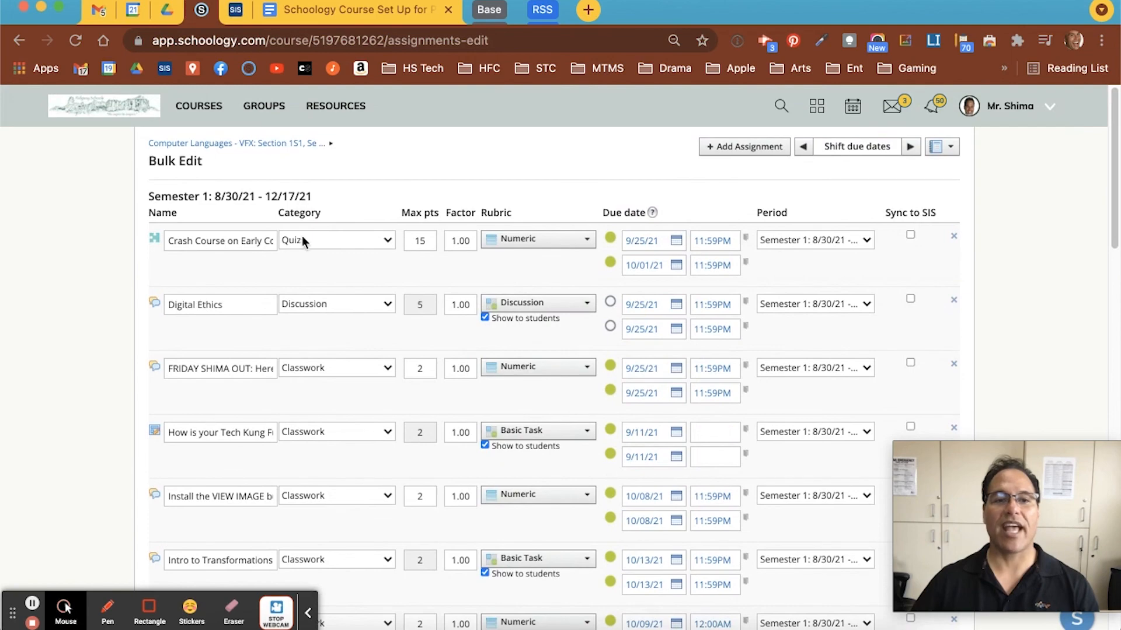
{"action": "scroll", "coordinate": [305, 418], "scroll_direction": "down", "scroll_amount": 7}
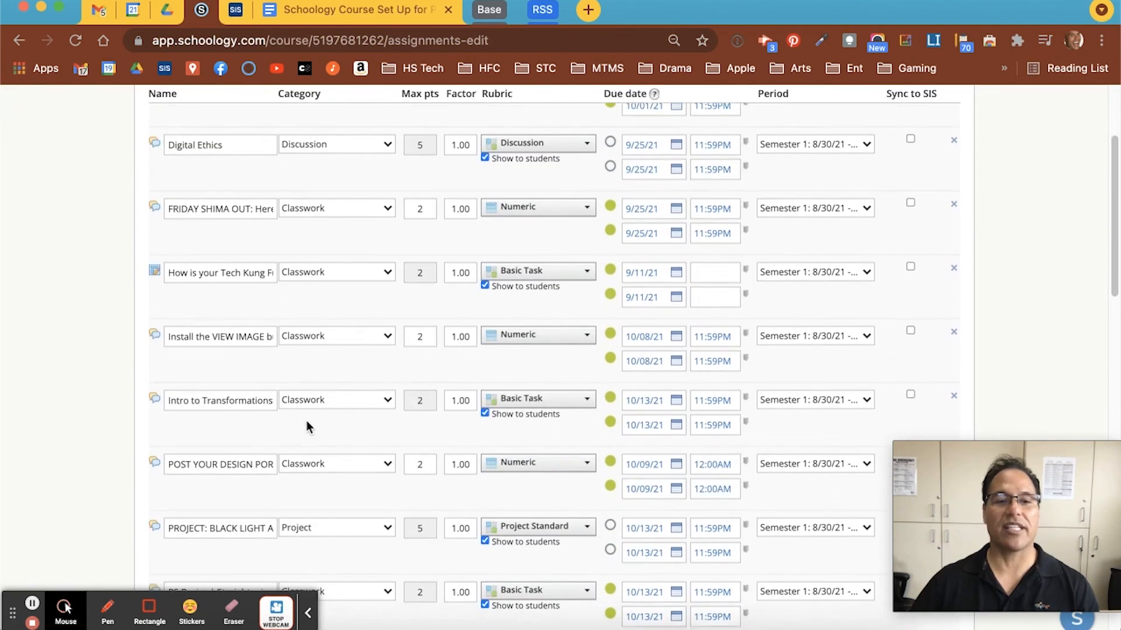
{"action": "scroll", "coordinate": [319, 489], "scroll_direction": "down", "scroll_amount": 15}
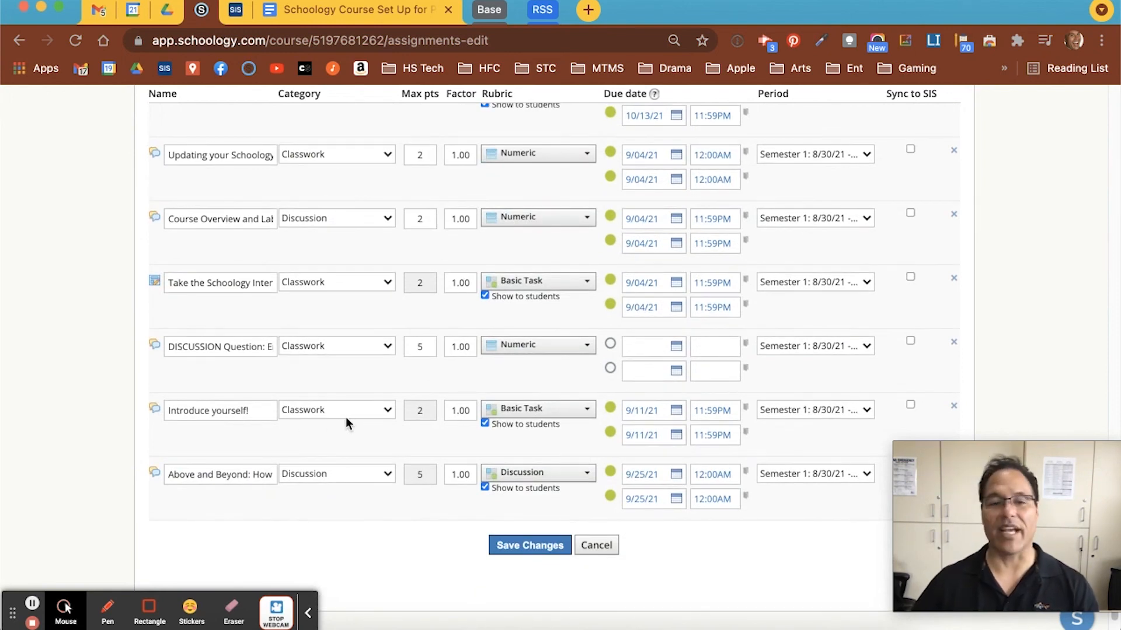
{"action": "left_click", "coordinate": [606, 551]}
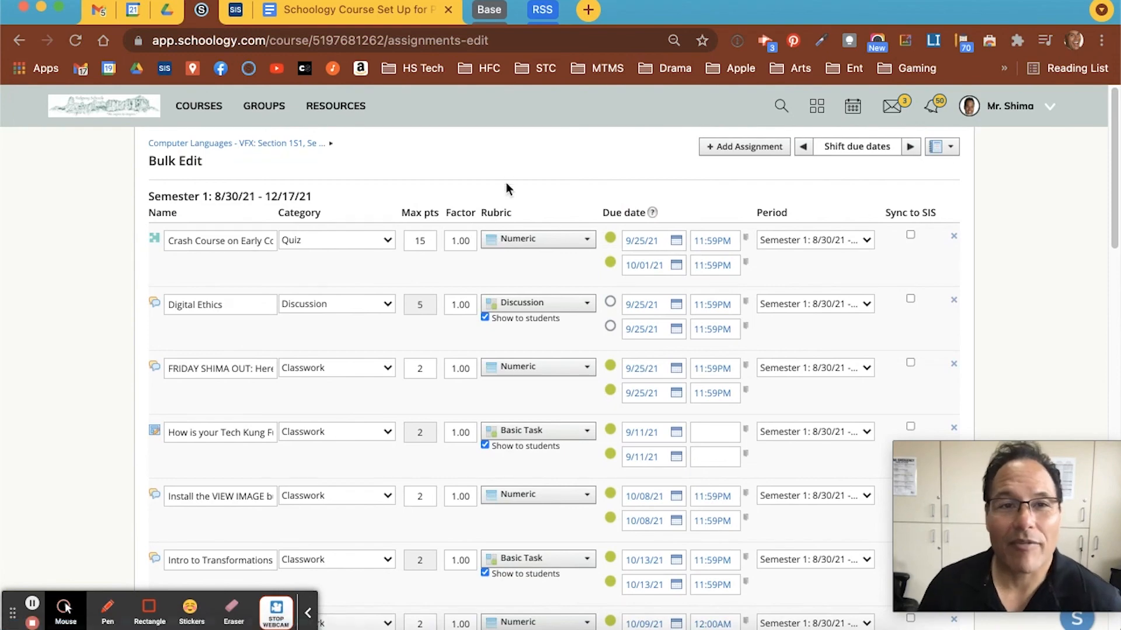
Return to the Schoology Course Set Up guide and look back over its Step 4 PowerSchool setup instructions.
{"action": "left_click", "coordinate": [369, 16]}
{"action": "scroll", "coordinate": [475, 289], "scroll_direction": "up", "scroll_amount": 20}
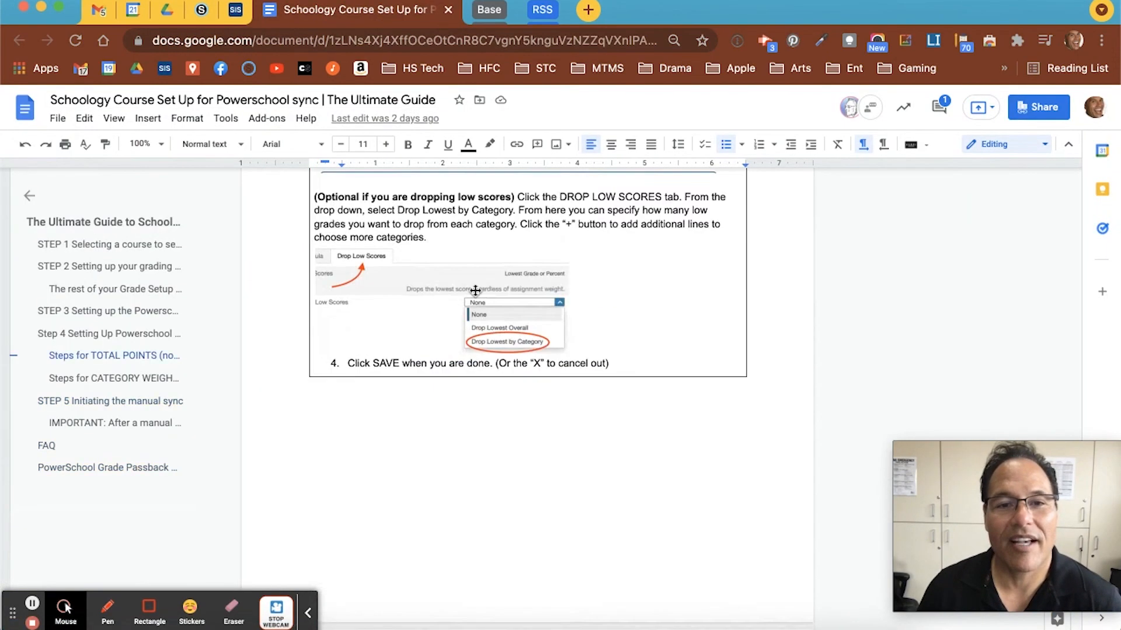
{"action": "scroll", "coordinate": [476, 290], "scroll_direction": "up", "scroll_amount": 3}
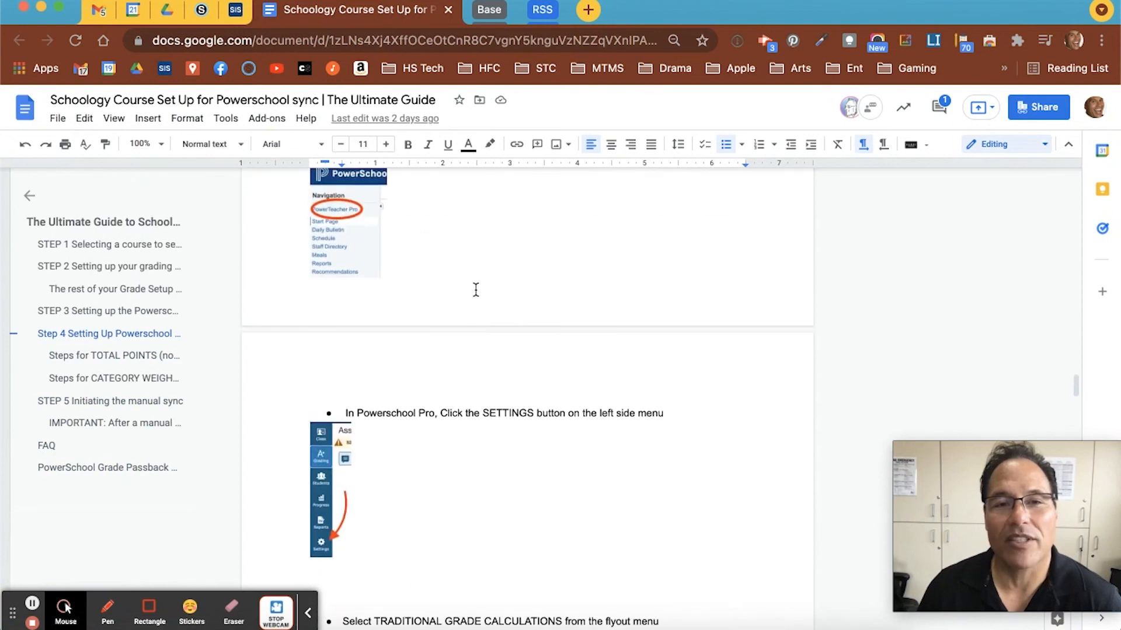